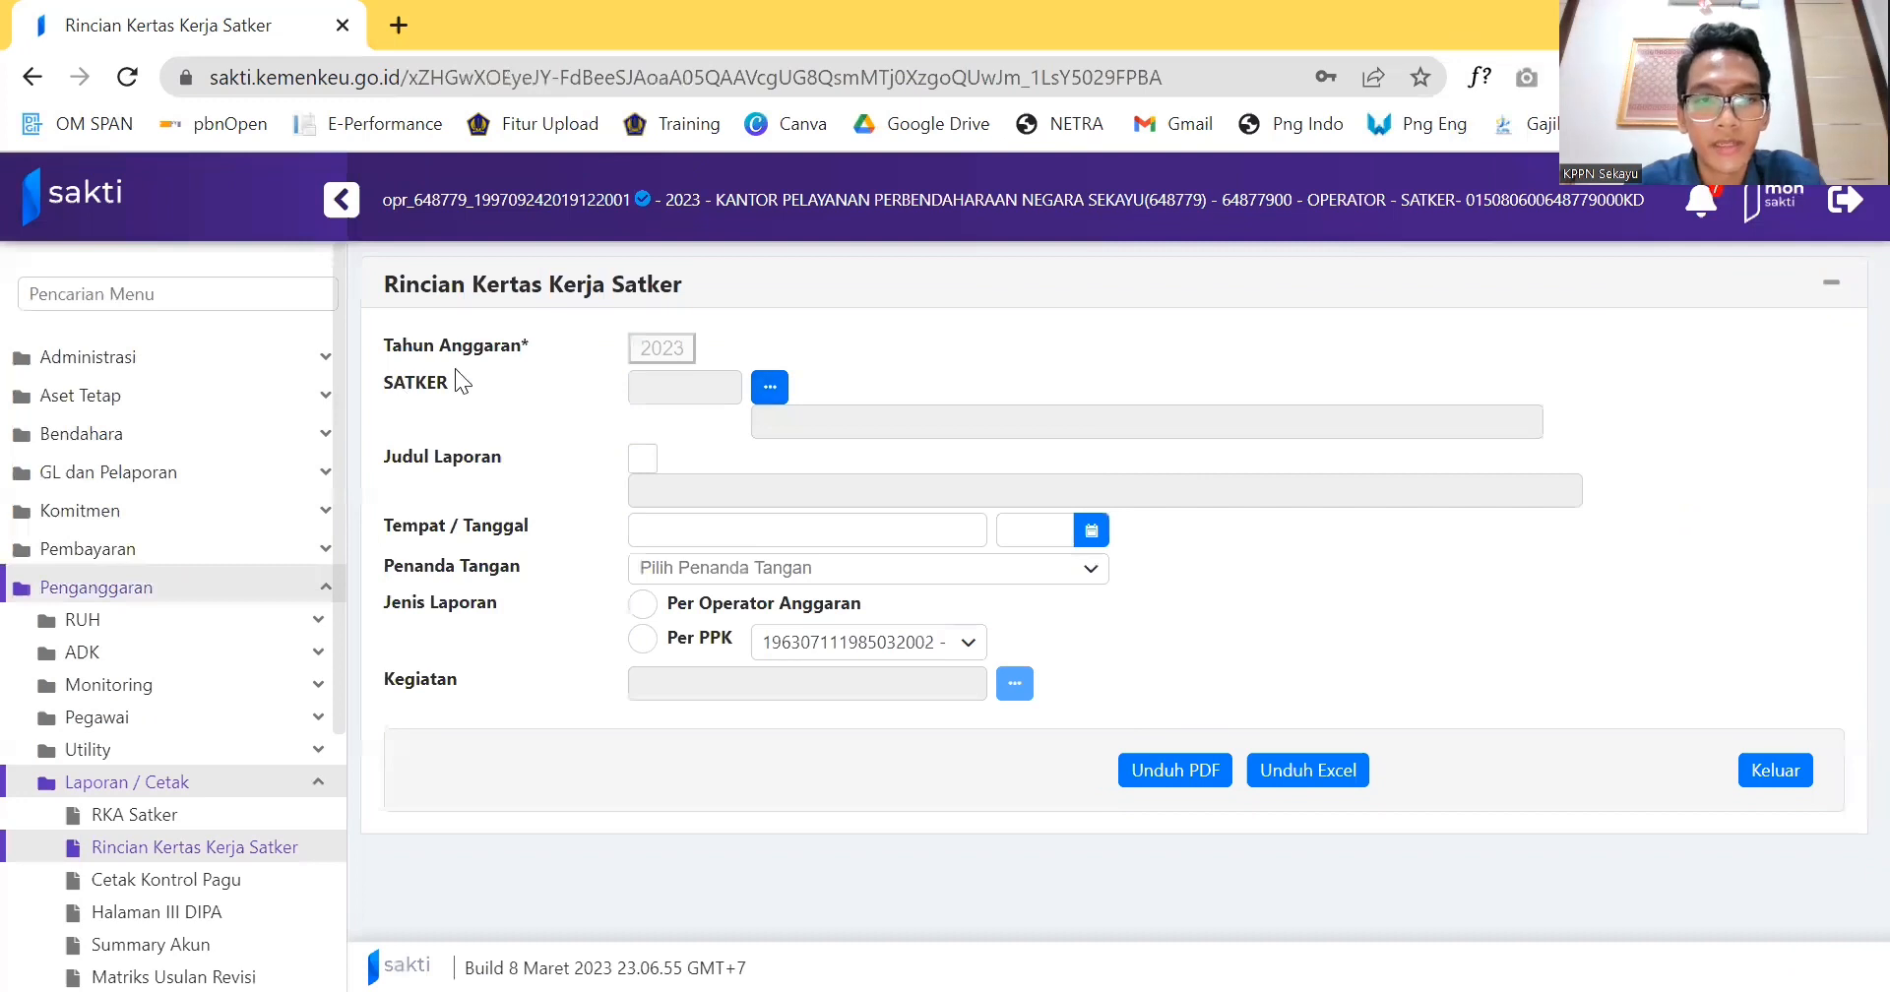
# Choose the KANTOR PELAYANAN PERBENDAHARAAN NEGARA SEKAYU work unit (648779) as the report's SATKER.
pyautogui.click(768, 389)
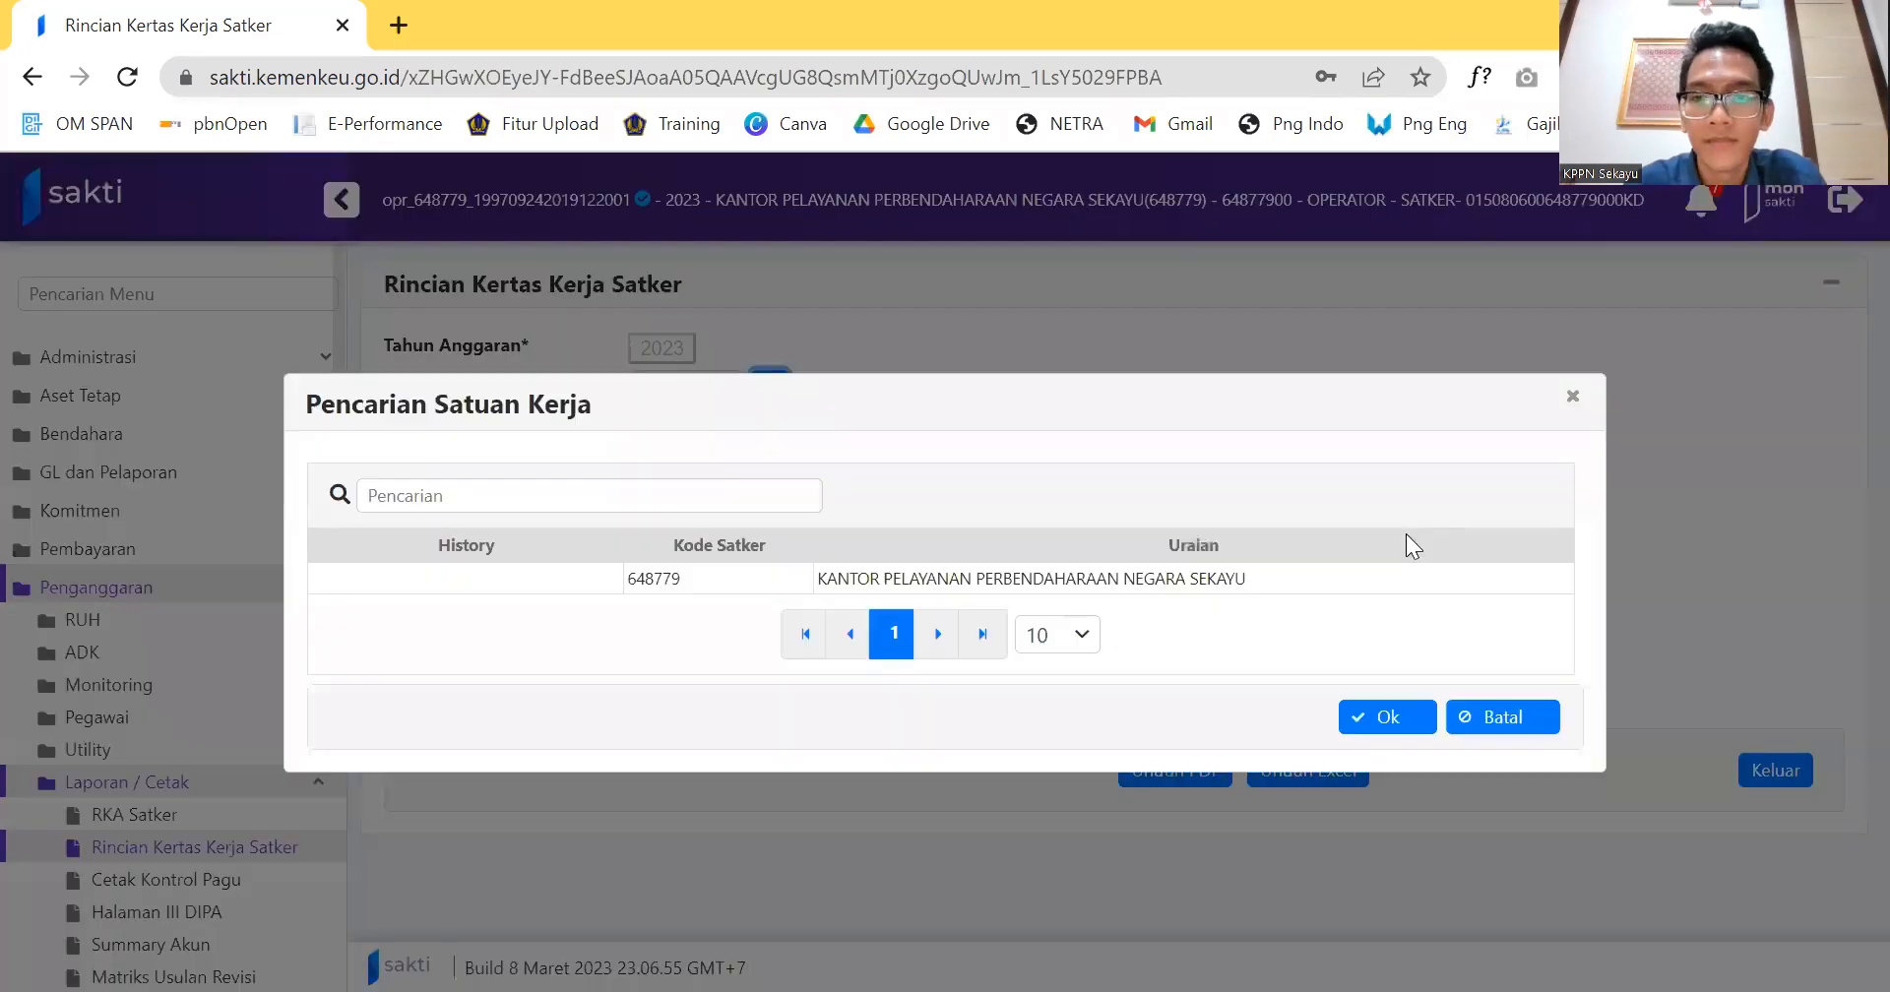
pyautogui.click(1337, 586)
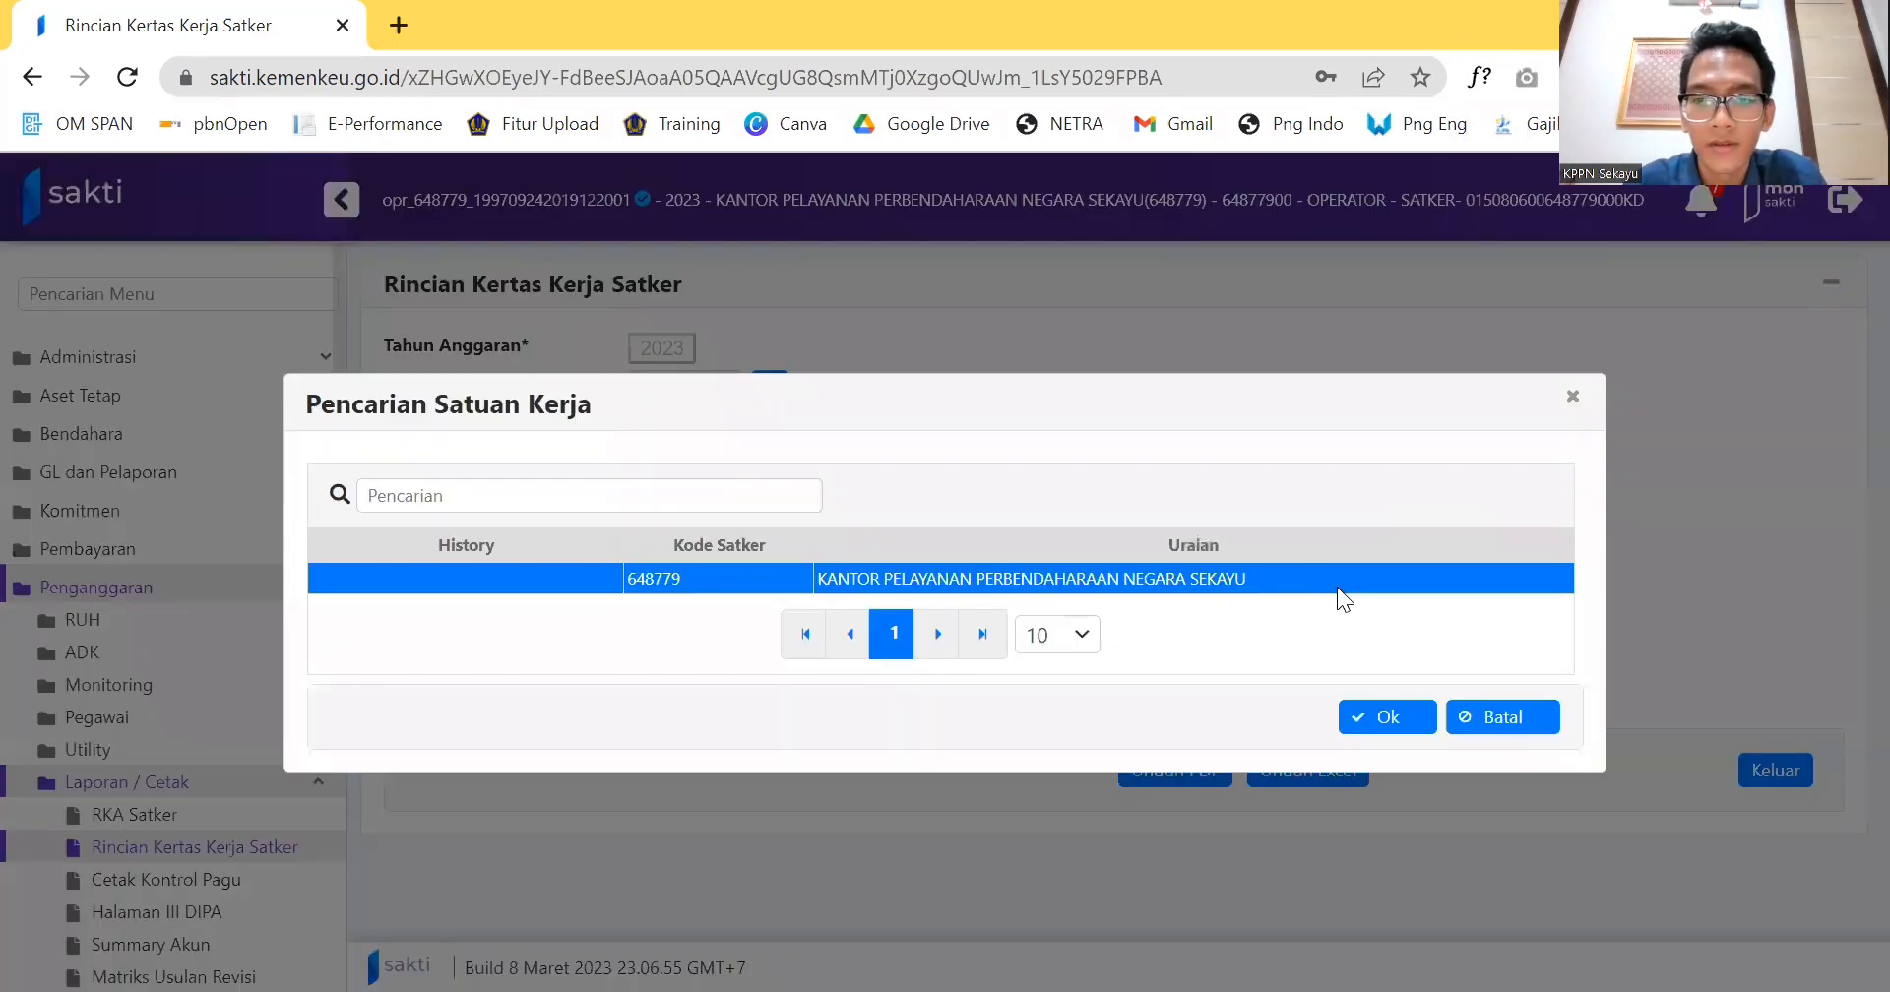
pyautogui.click(1378, 716)
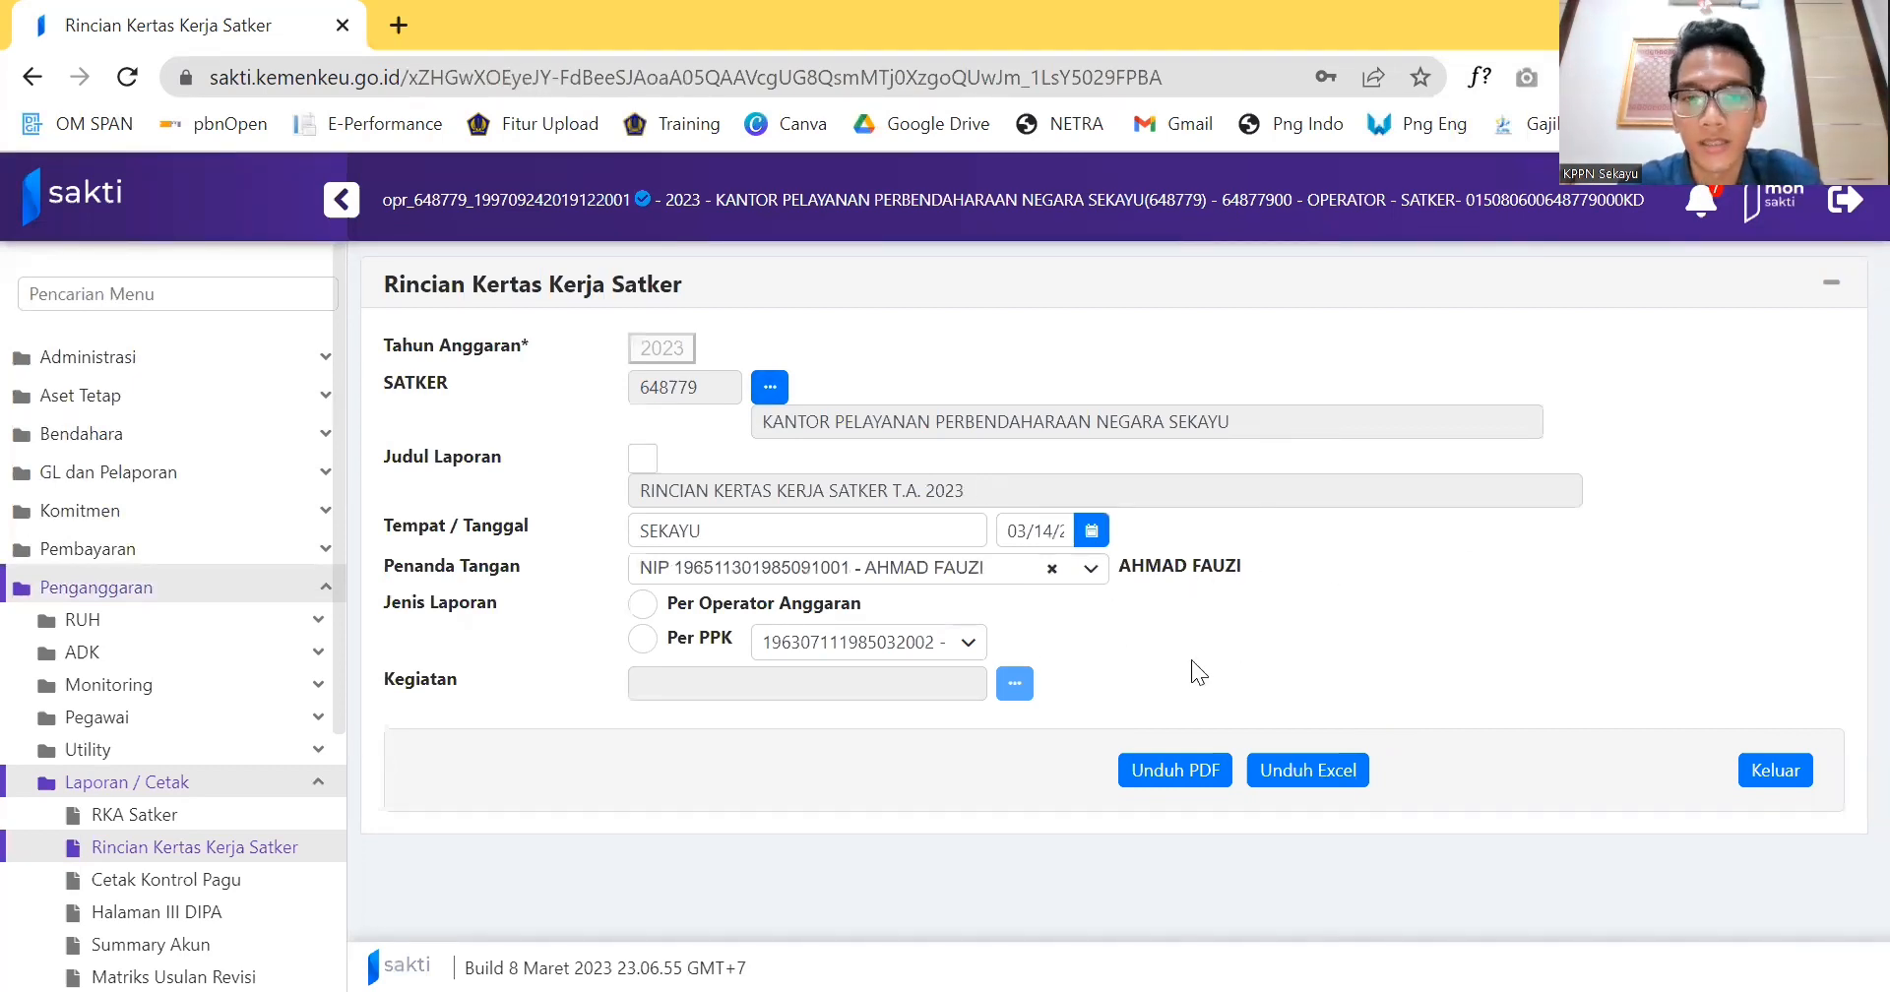
# Download the Rincian Kertas Kerja Satker report as a PDF to the Downloads folder and open it.
pyautogui.click(1188, 773)
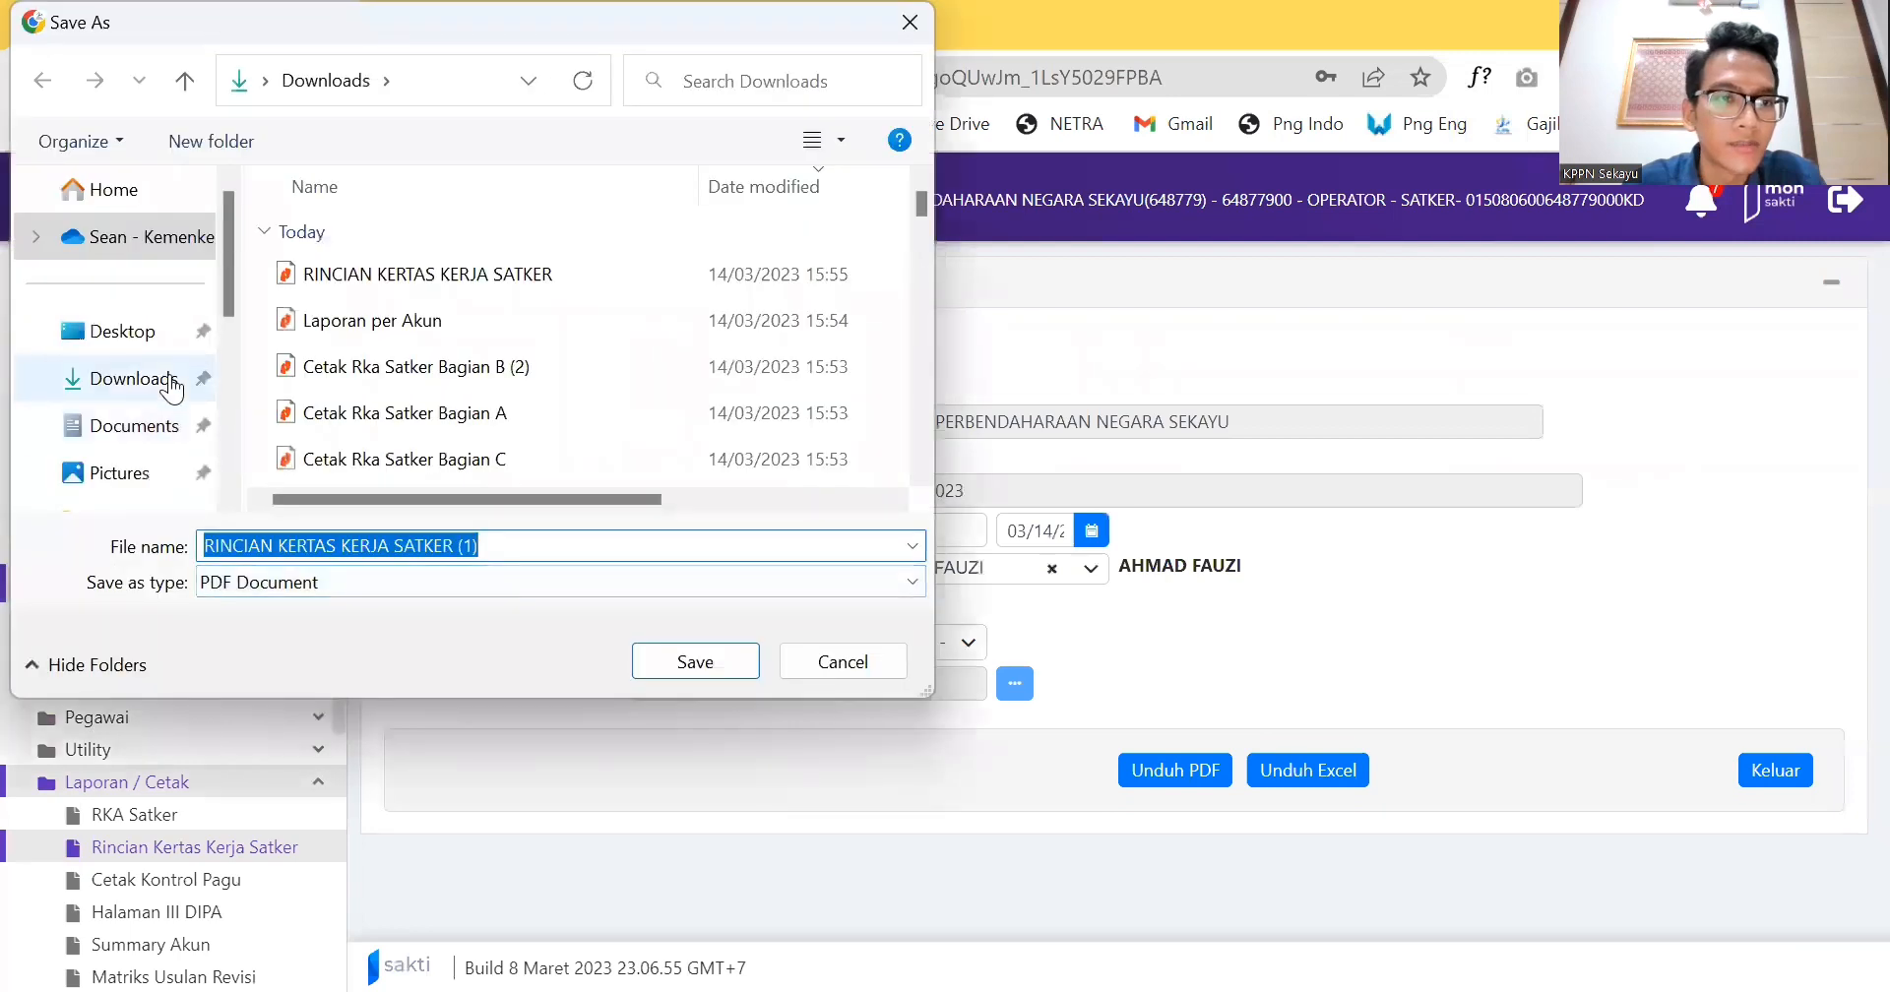
pyautogui.click(172, 384)
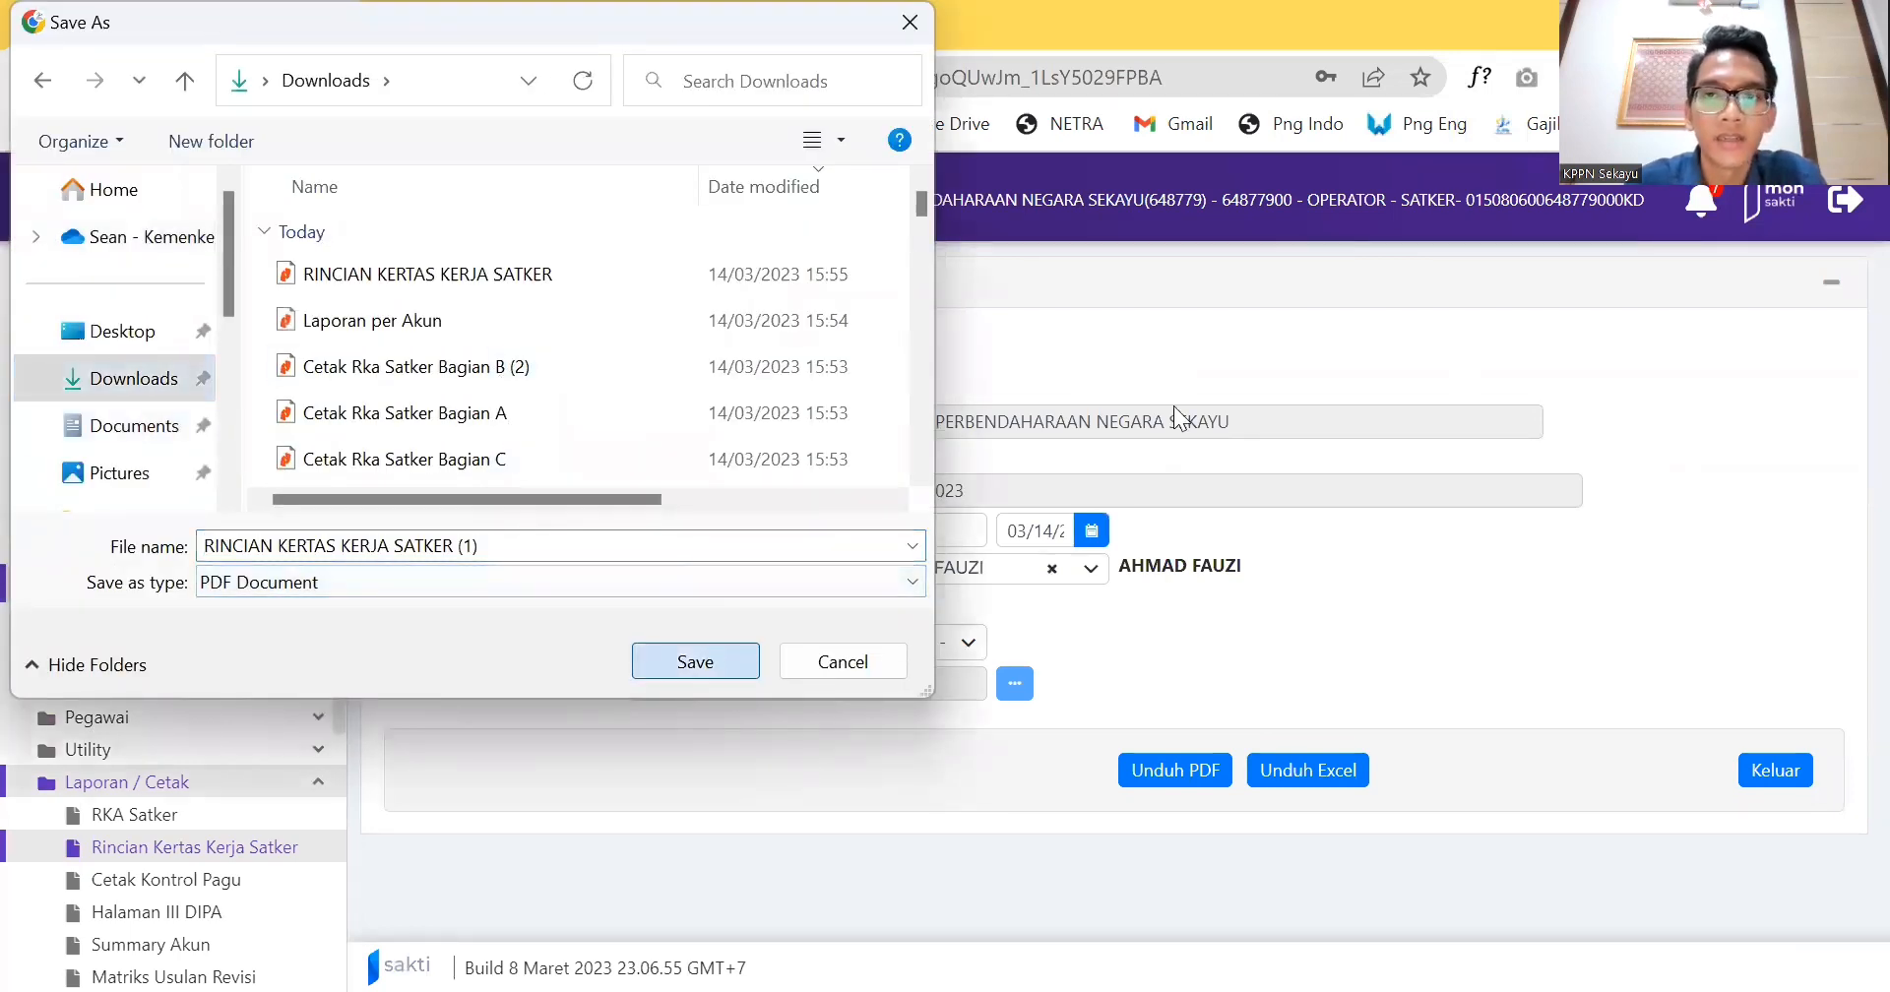
pyautogui.click(707, 659)
pyautogui.click(1378, 143)
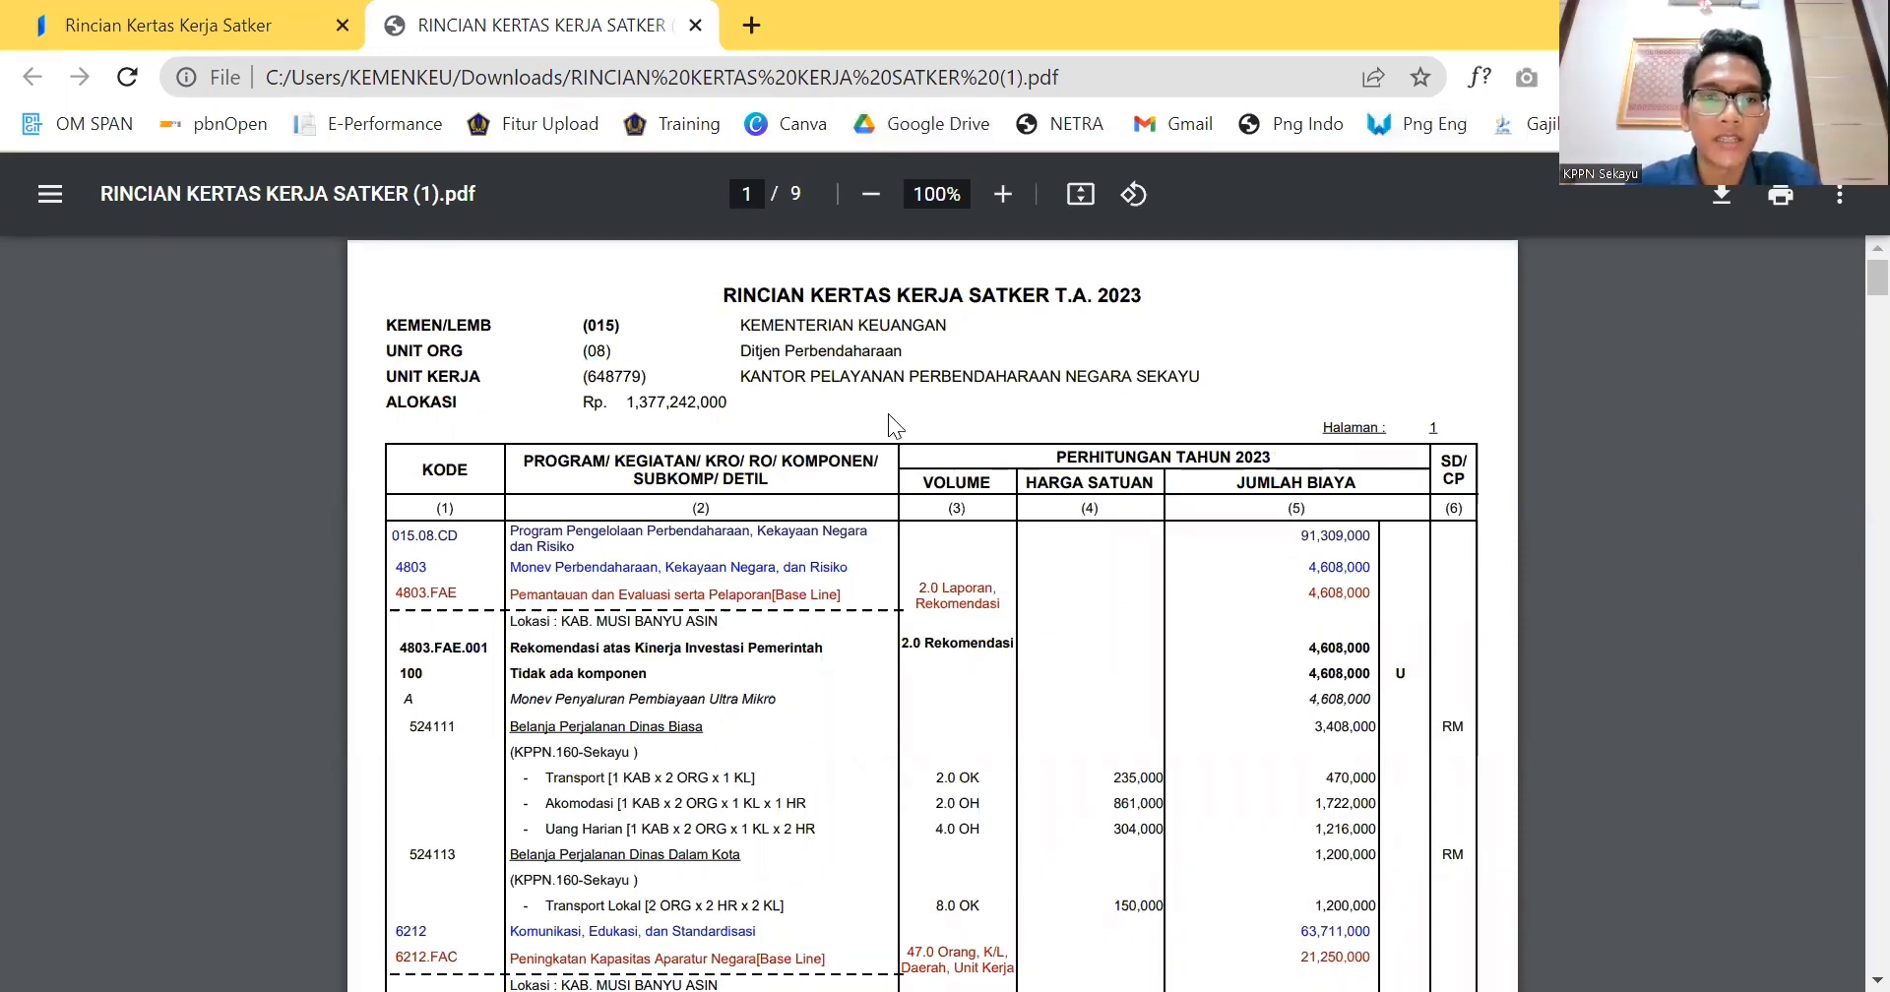
# Examine the report's header and the Harga Satuan and Jumlah Biaya columns on page 1.
pyautogui.scroll(3, 888, 414)
pyautogui.scroll(-1, 888, 413)
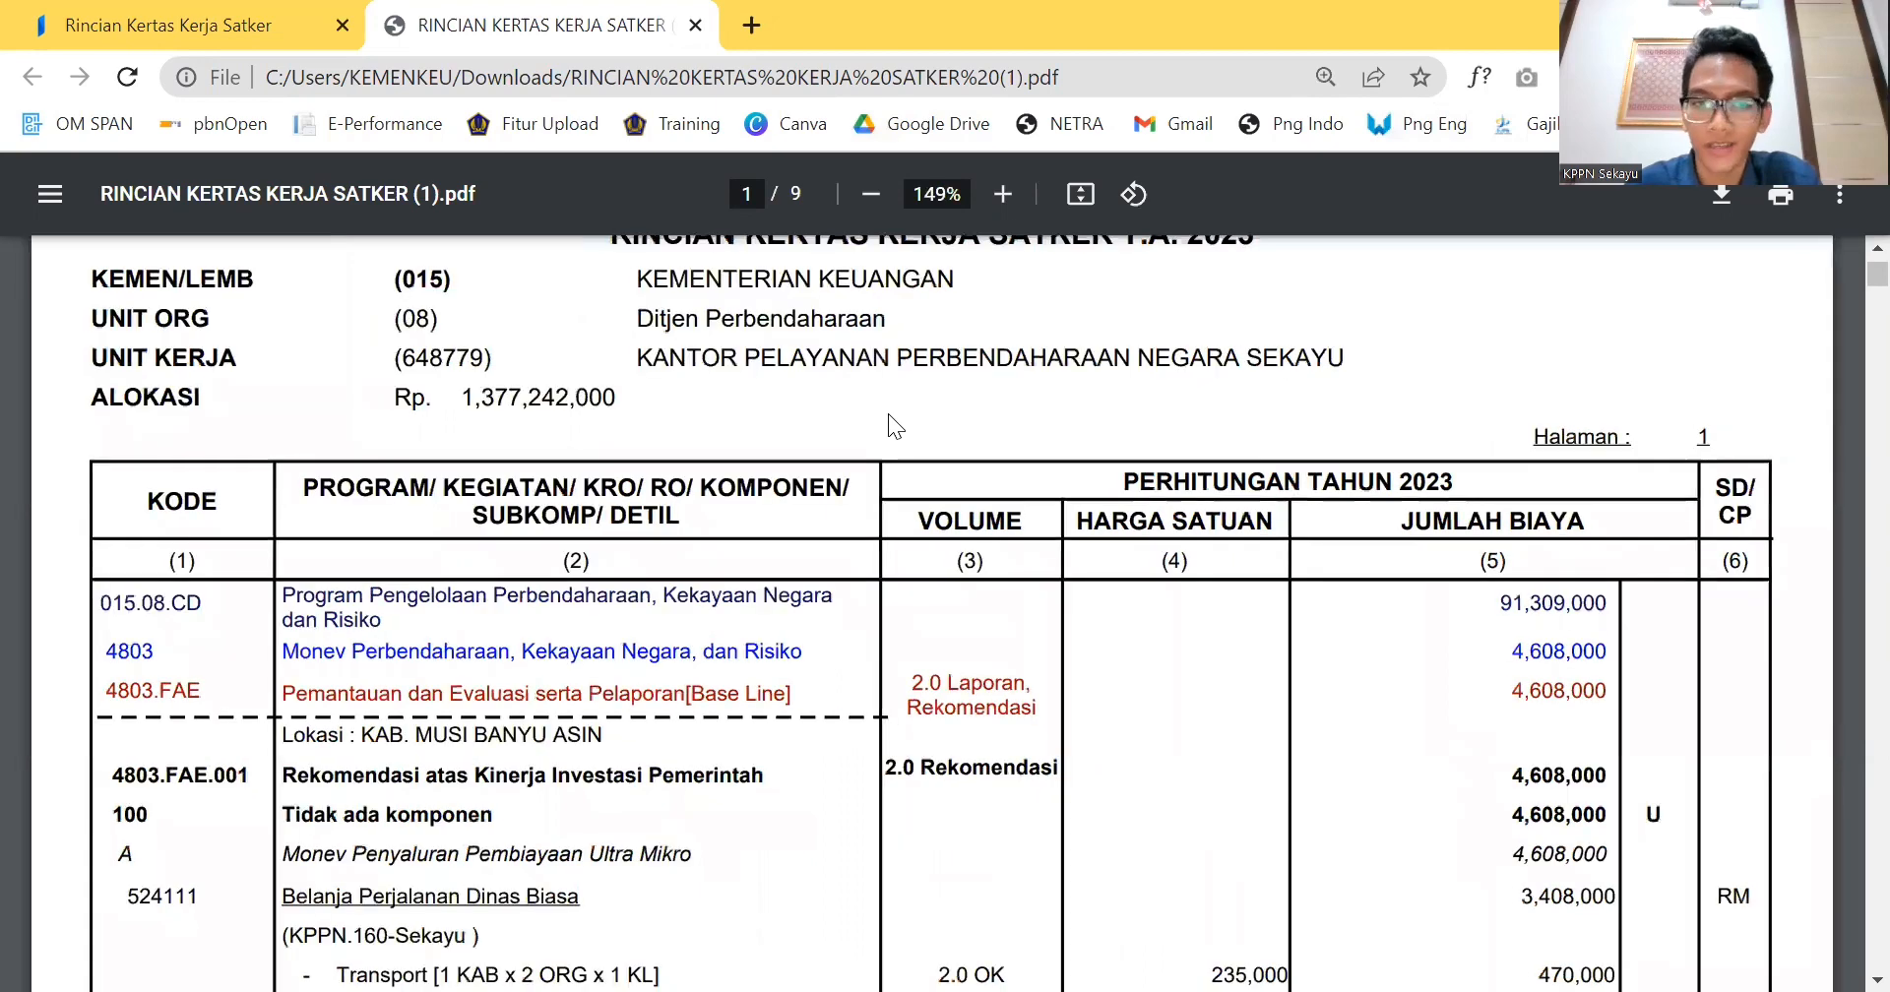
pyautogui.scroll(-1, 888, 414)
pyautogui.scroll(1, 354, 522)
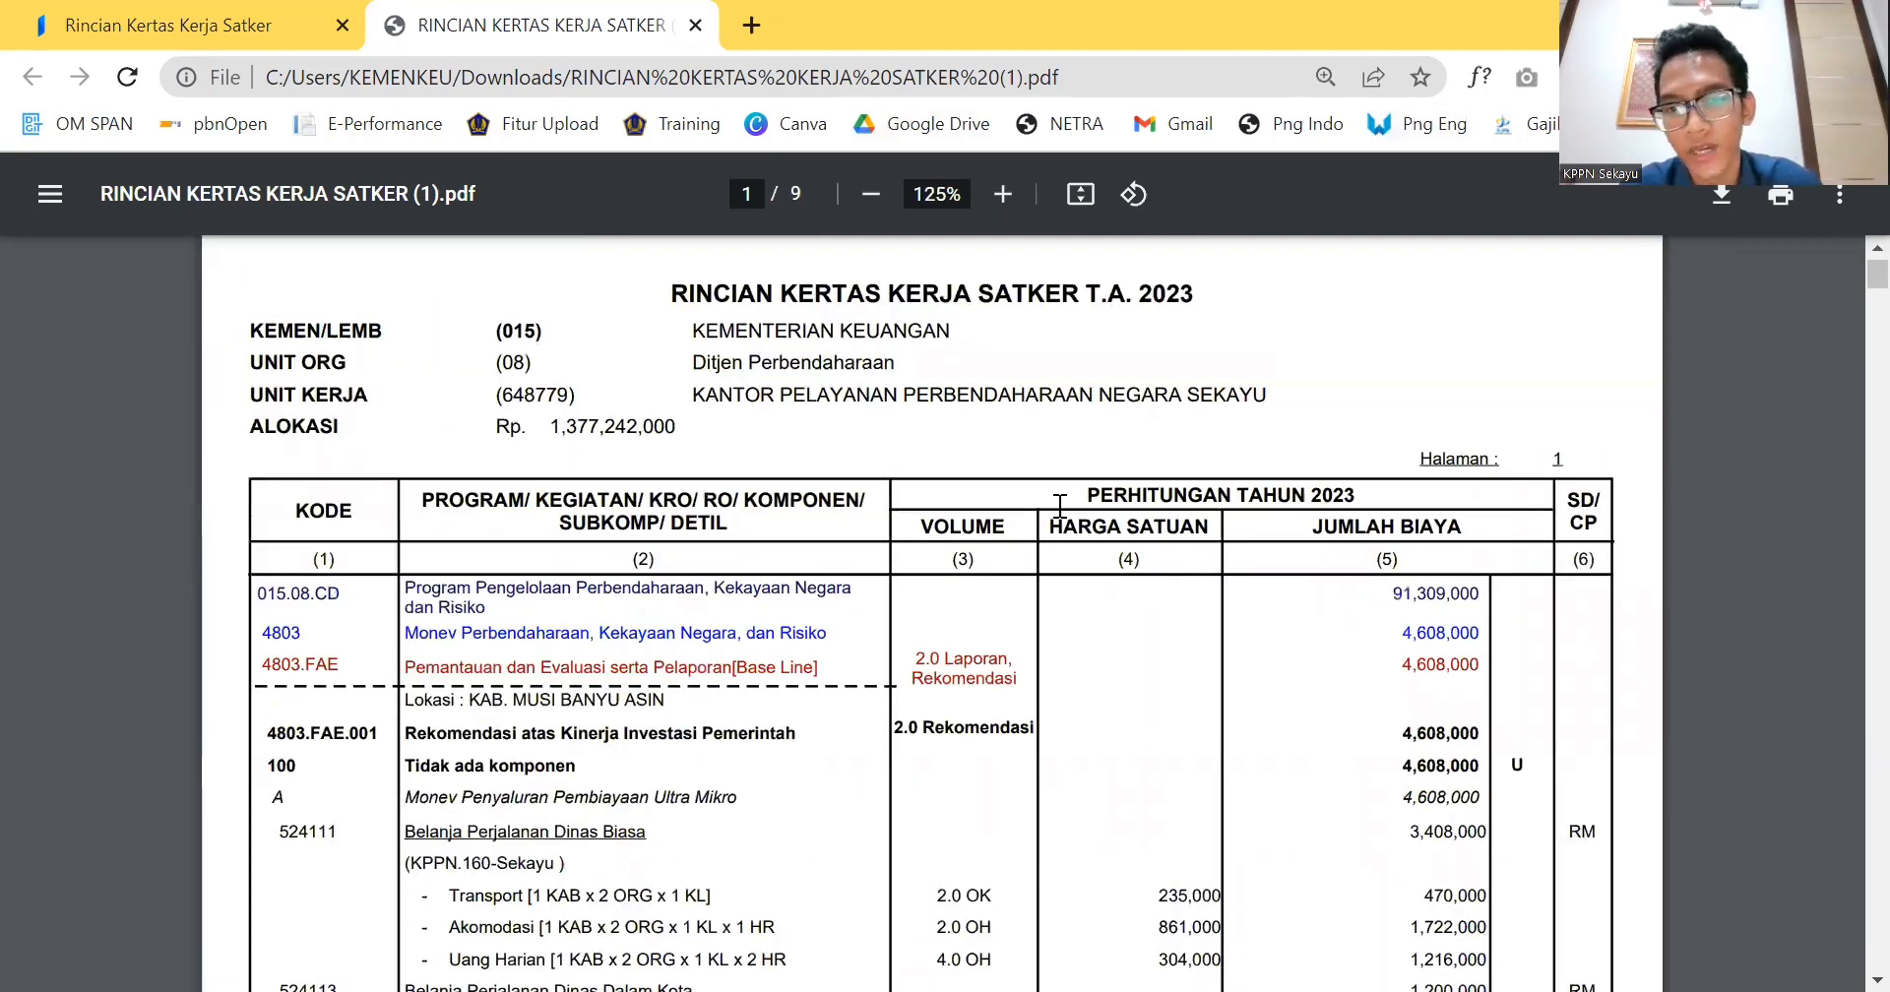
pyautogui.moveTo(1052, 523); pyautogui.dragTo(1169, 519)
pyautogui.moveTo(1320, 533); pyautogui.dragTo(1451, 535)
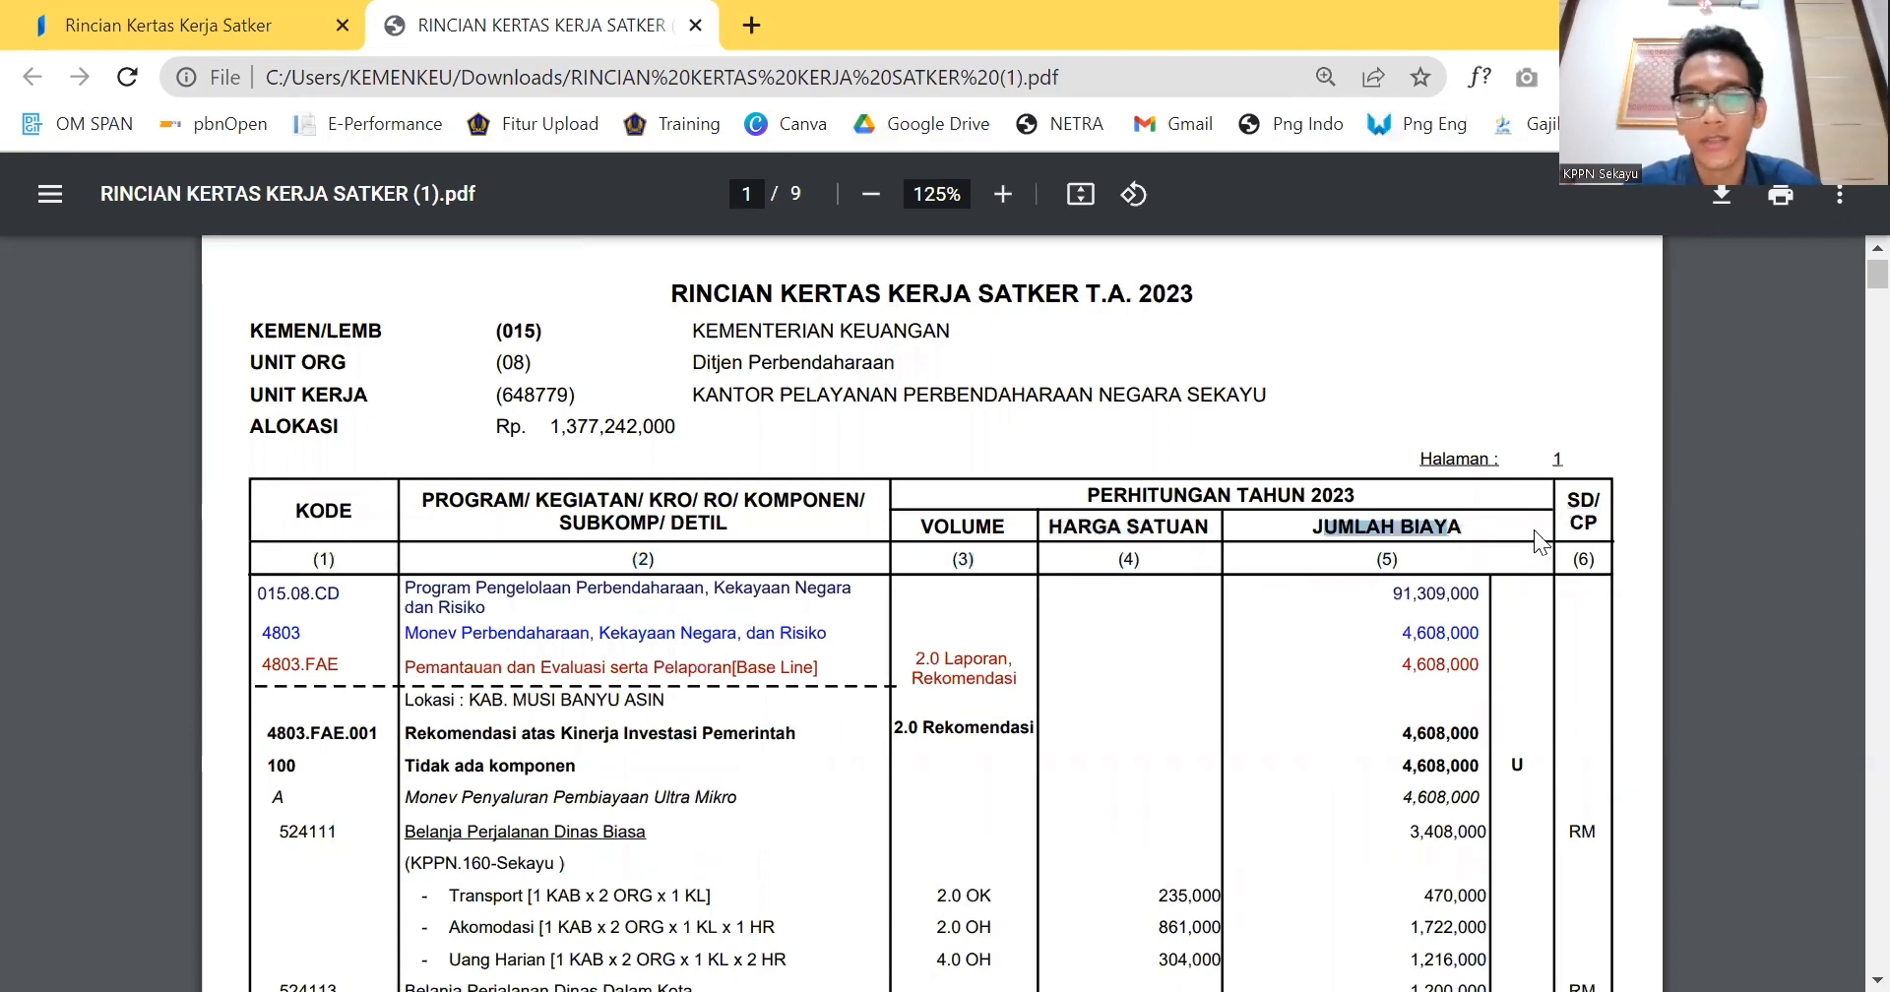
pyautogui.click(1171, 616)
pyautogui.scroll(-1, 554, 561)
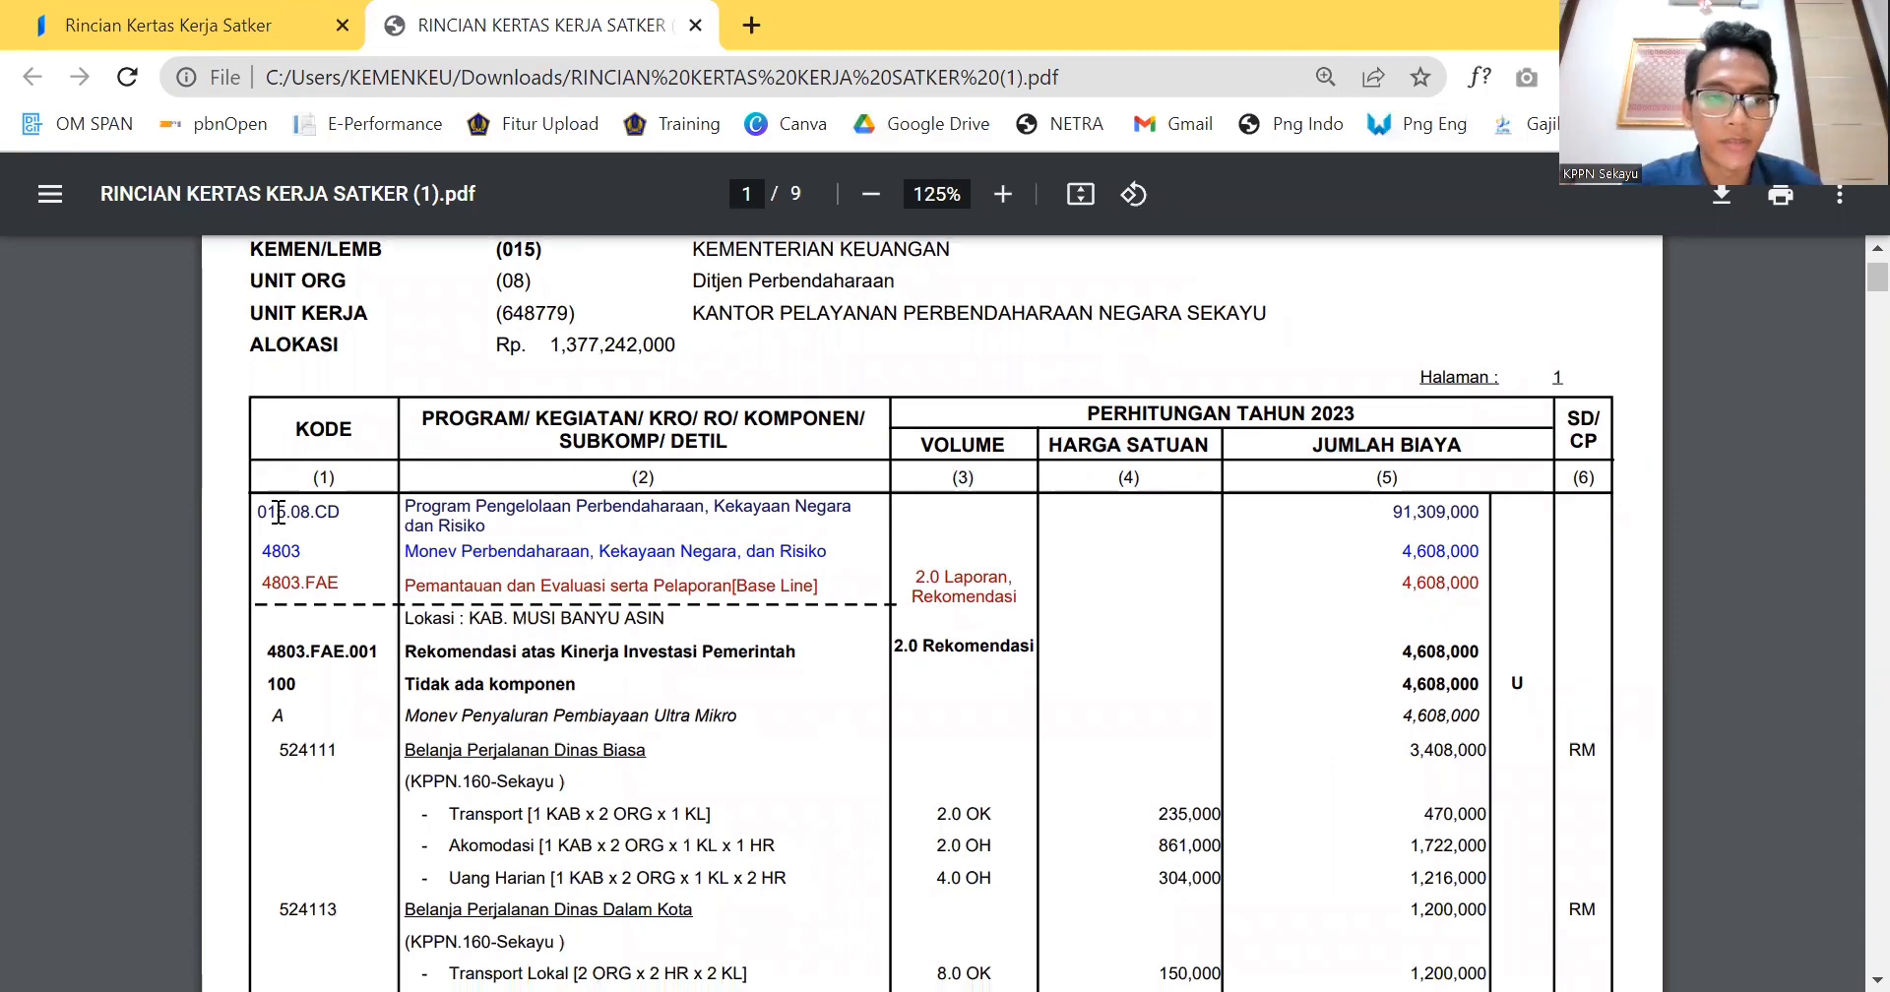
# Review the budget hierarchy from program 015.08.CD through activity, output and component to account 524111 and its detail lines.
pyautogui.moveTo(279, 512); pyautogui.dragTo(708, 544)
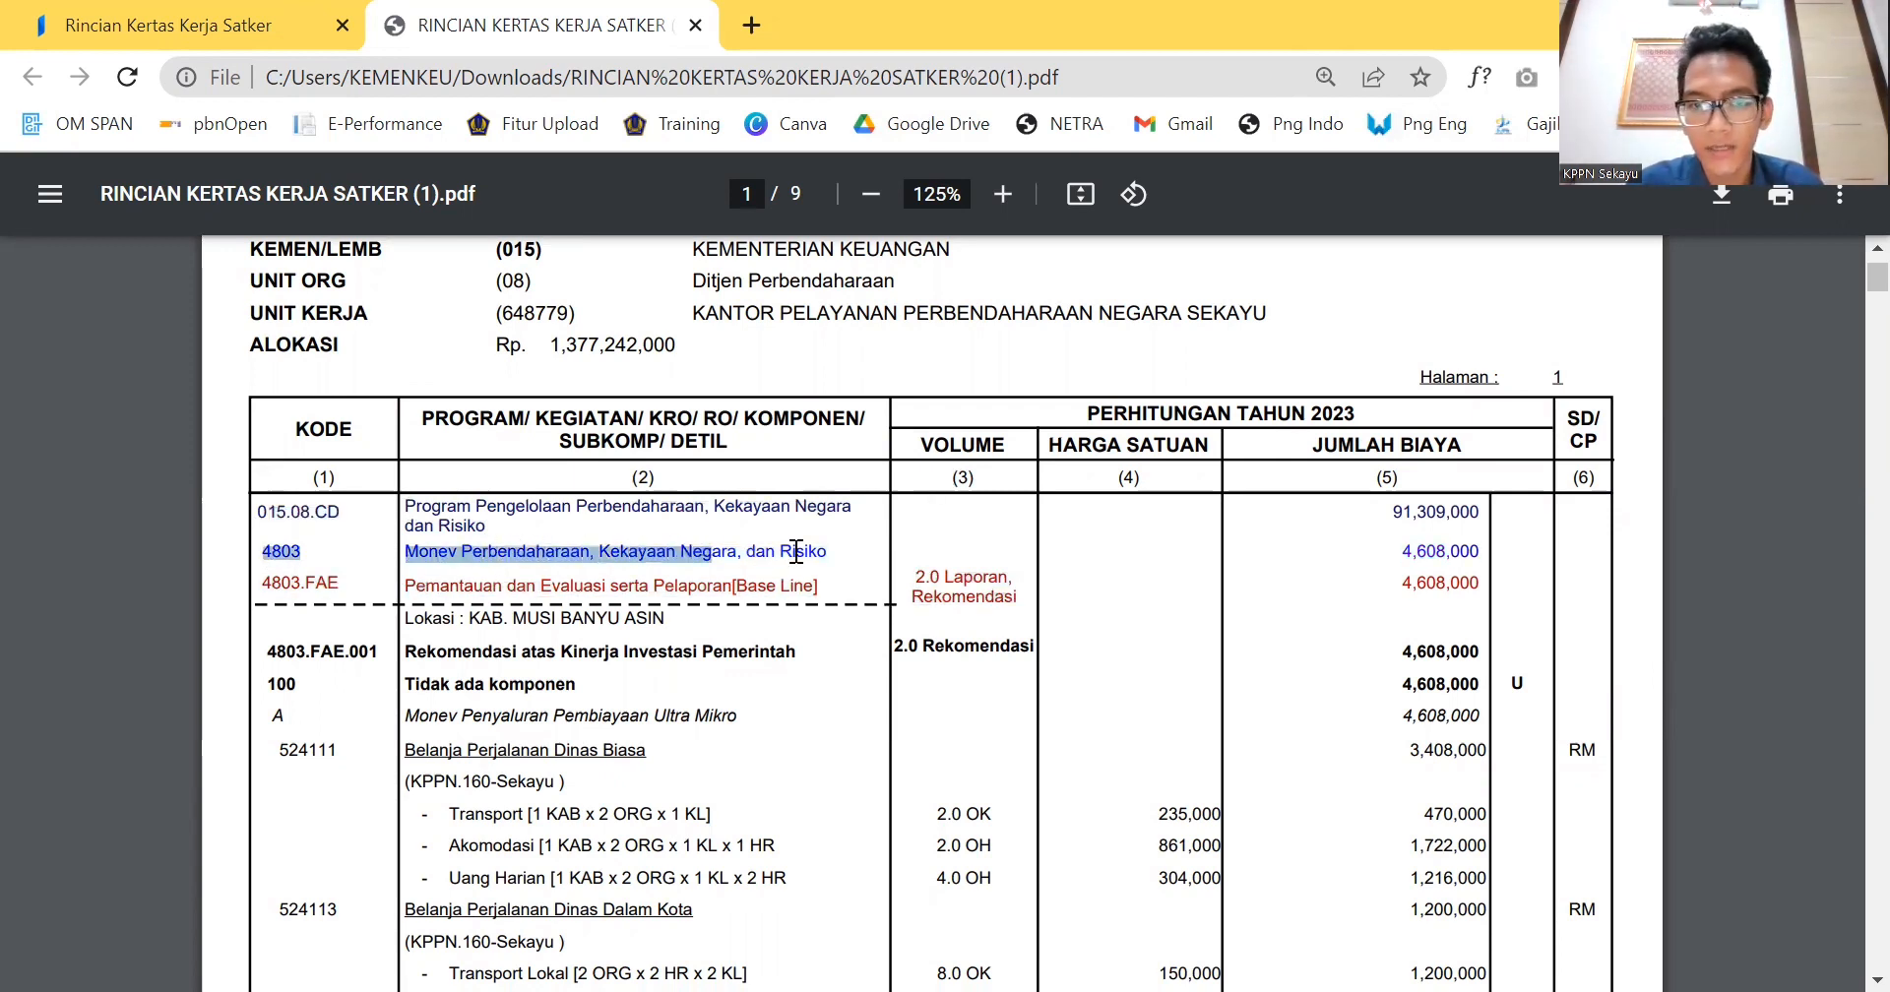
pyautogui.moveTo(428, 591); pyautogui.dragTo(630, 590)
pyautogui.moveTo(350, 641); pyautogui.dragTo(553, 658)
pyautogui.moveTo(294, 682); pyautogui.dragTo(470, 689)
pyautogui.moveTo(262, 715); pyautogui.dragTo(530, 722)
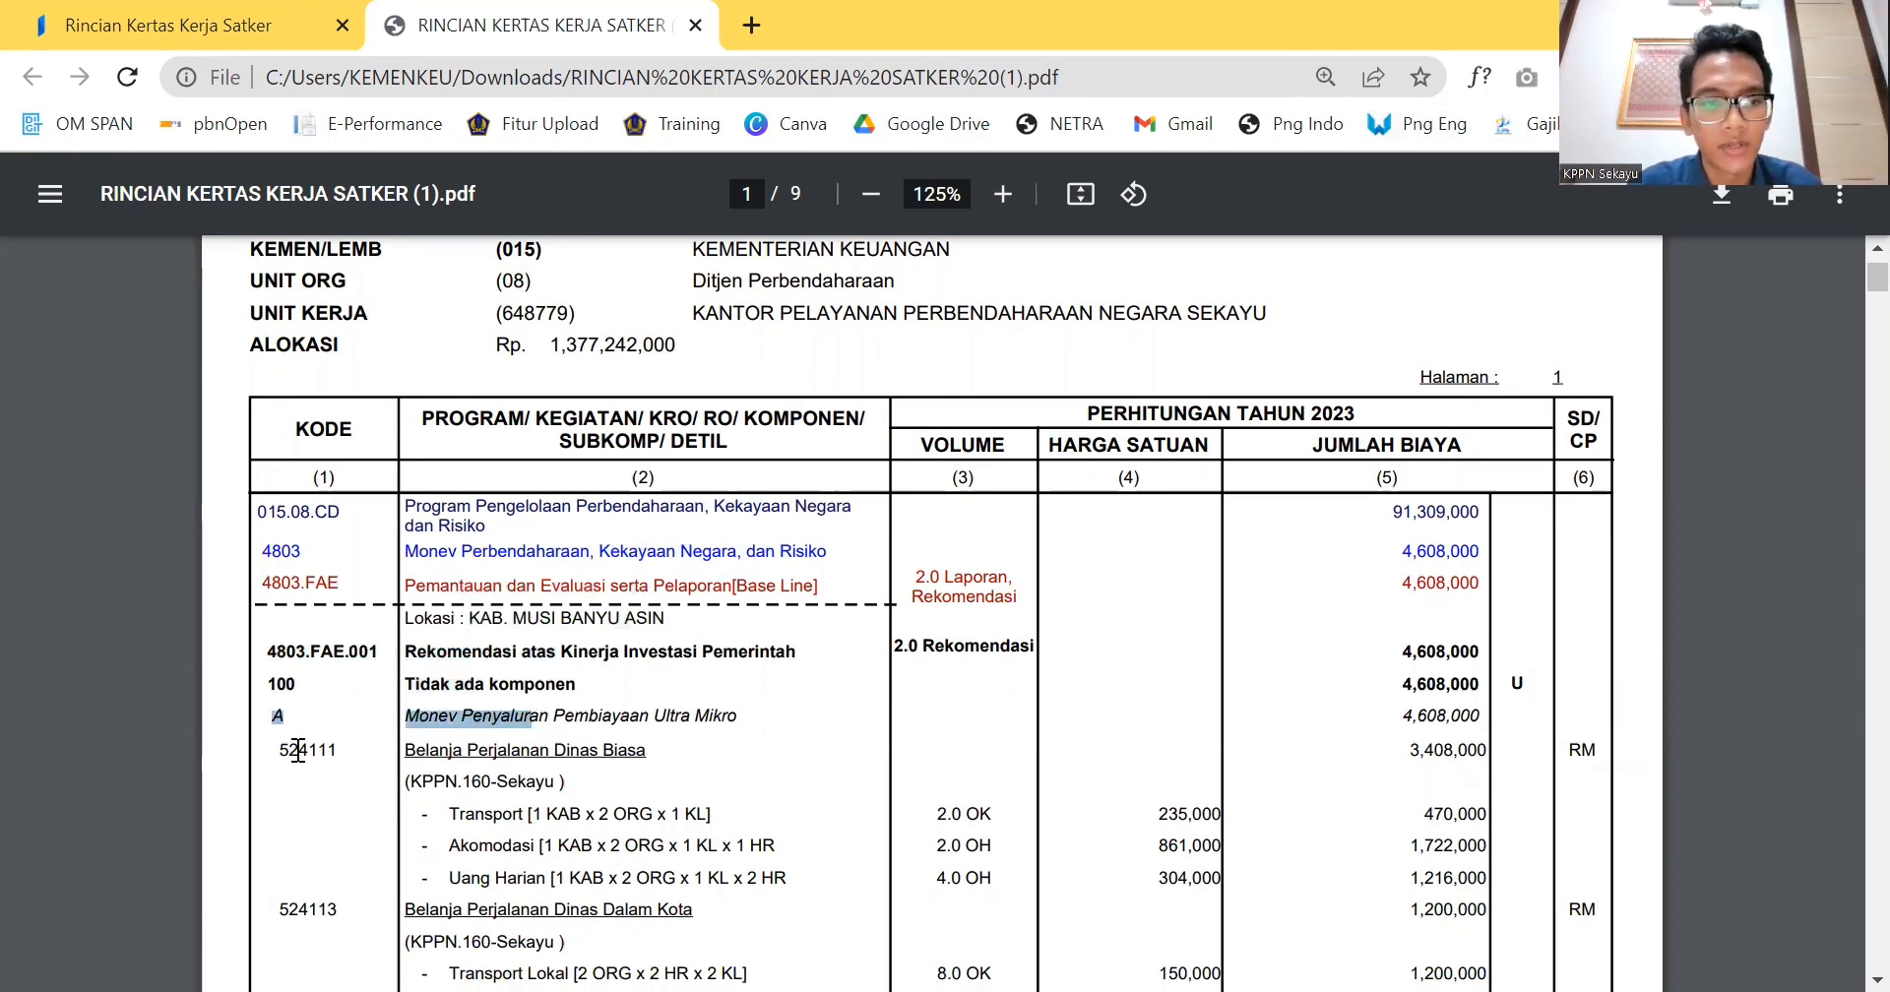
pyautogui.moveTo(290, 753); pyautogui.dragTo(336, 758)
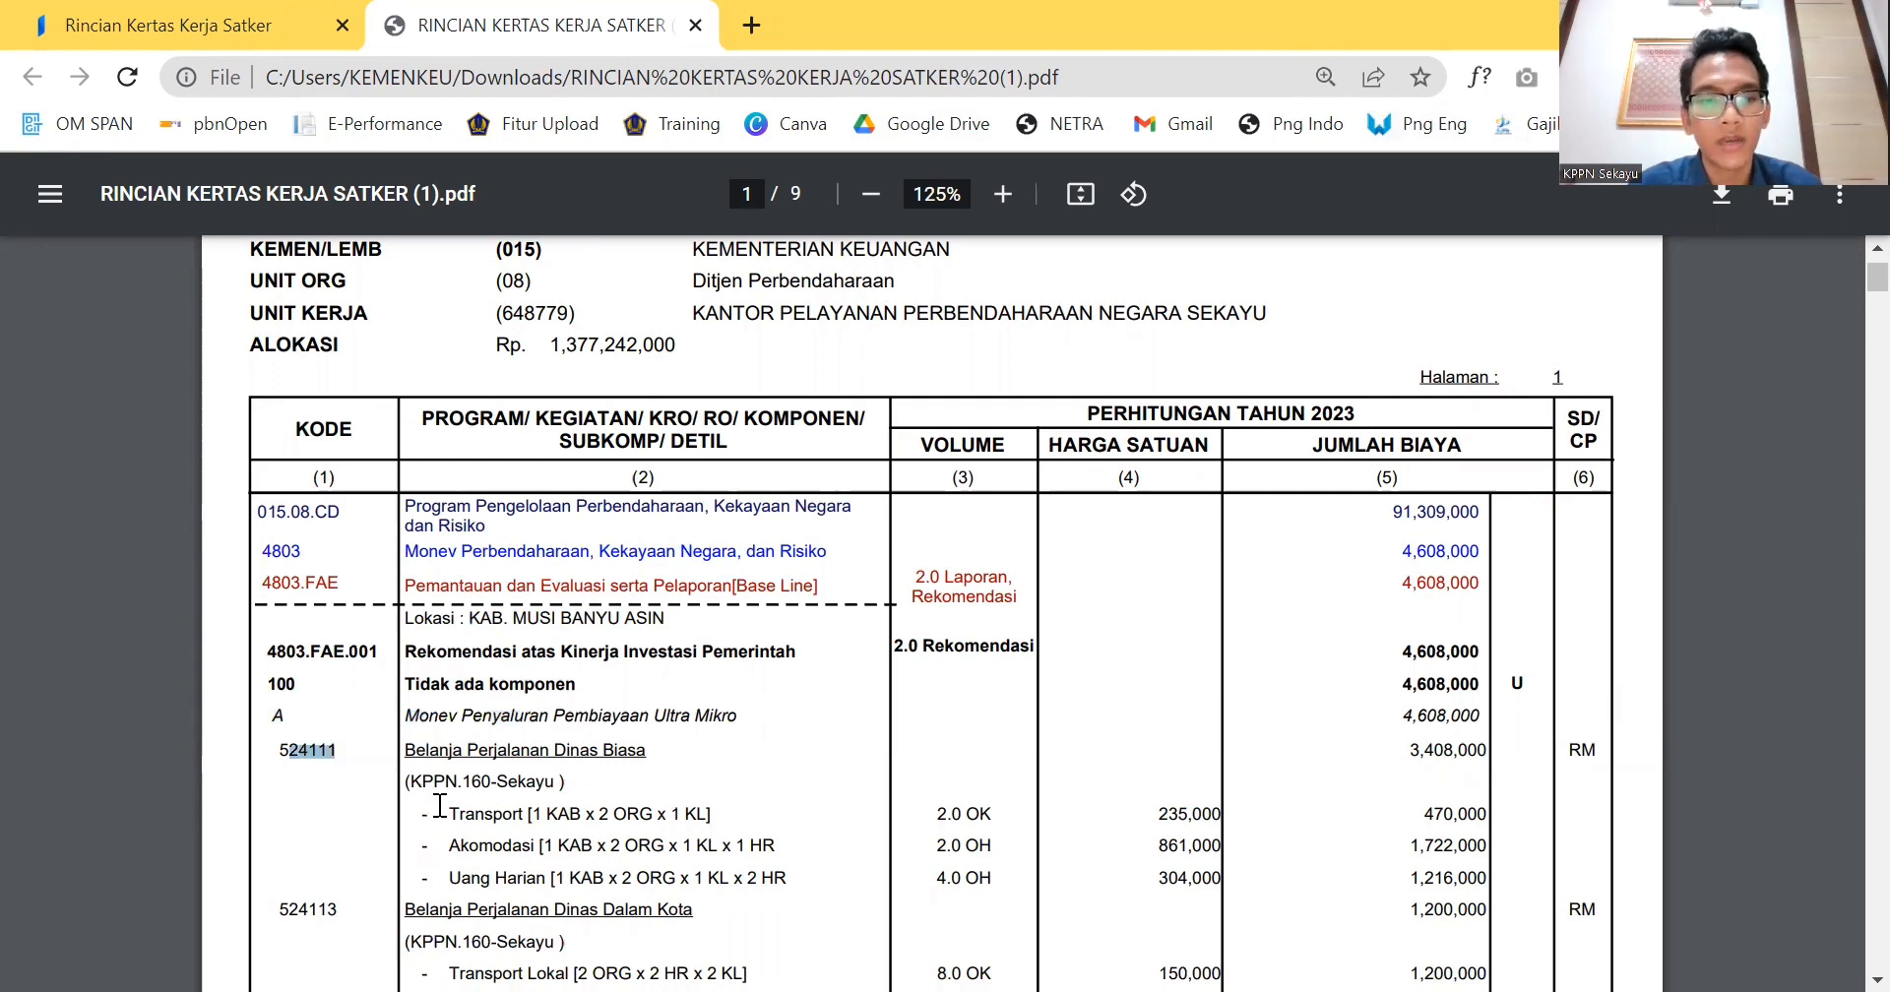
pyautogui.moveTo(446, 814); pyautogui.dragTo(603, 870)
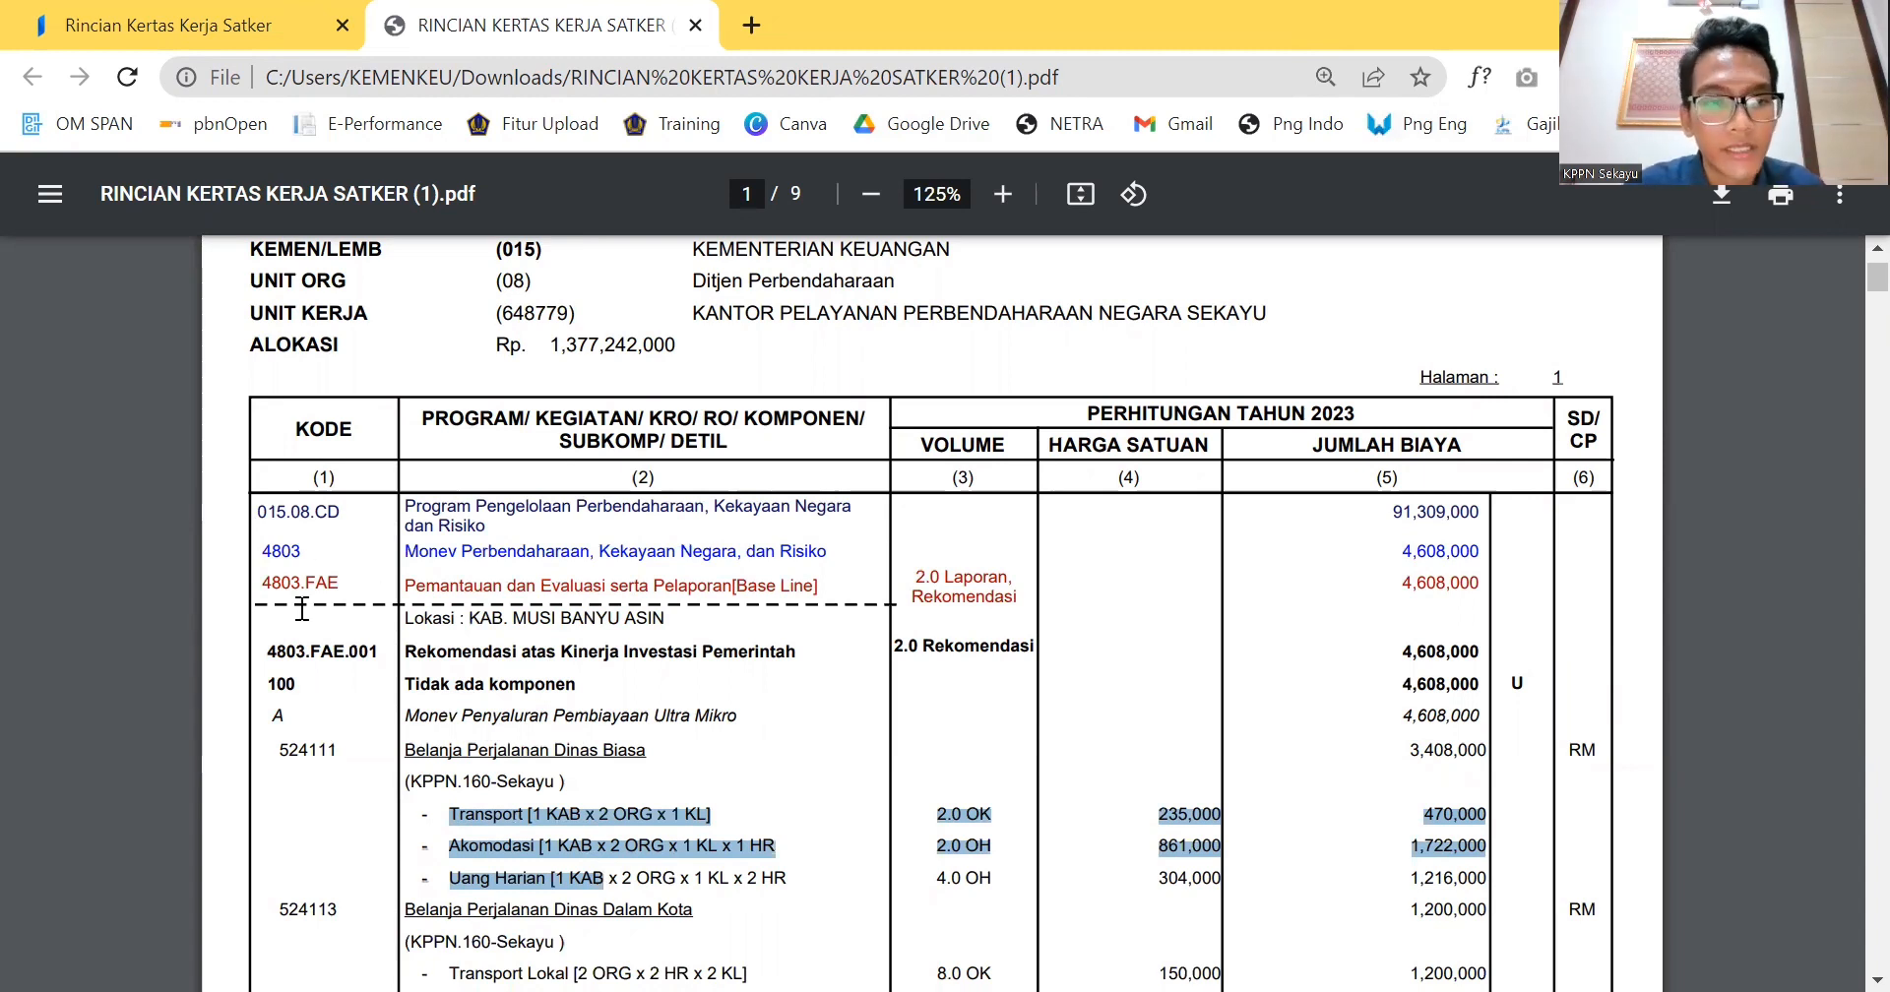
# Examine output 4803.FAE.001, Rekomendasi atas Kinerja Investasi Pemerintah, and its target in the Volume column.
pyautogui.moveTo(279, 651); pyautogui.dragTo(823, 660)
pyautogui.click(824, 650)
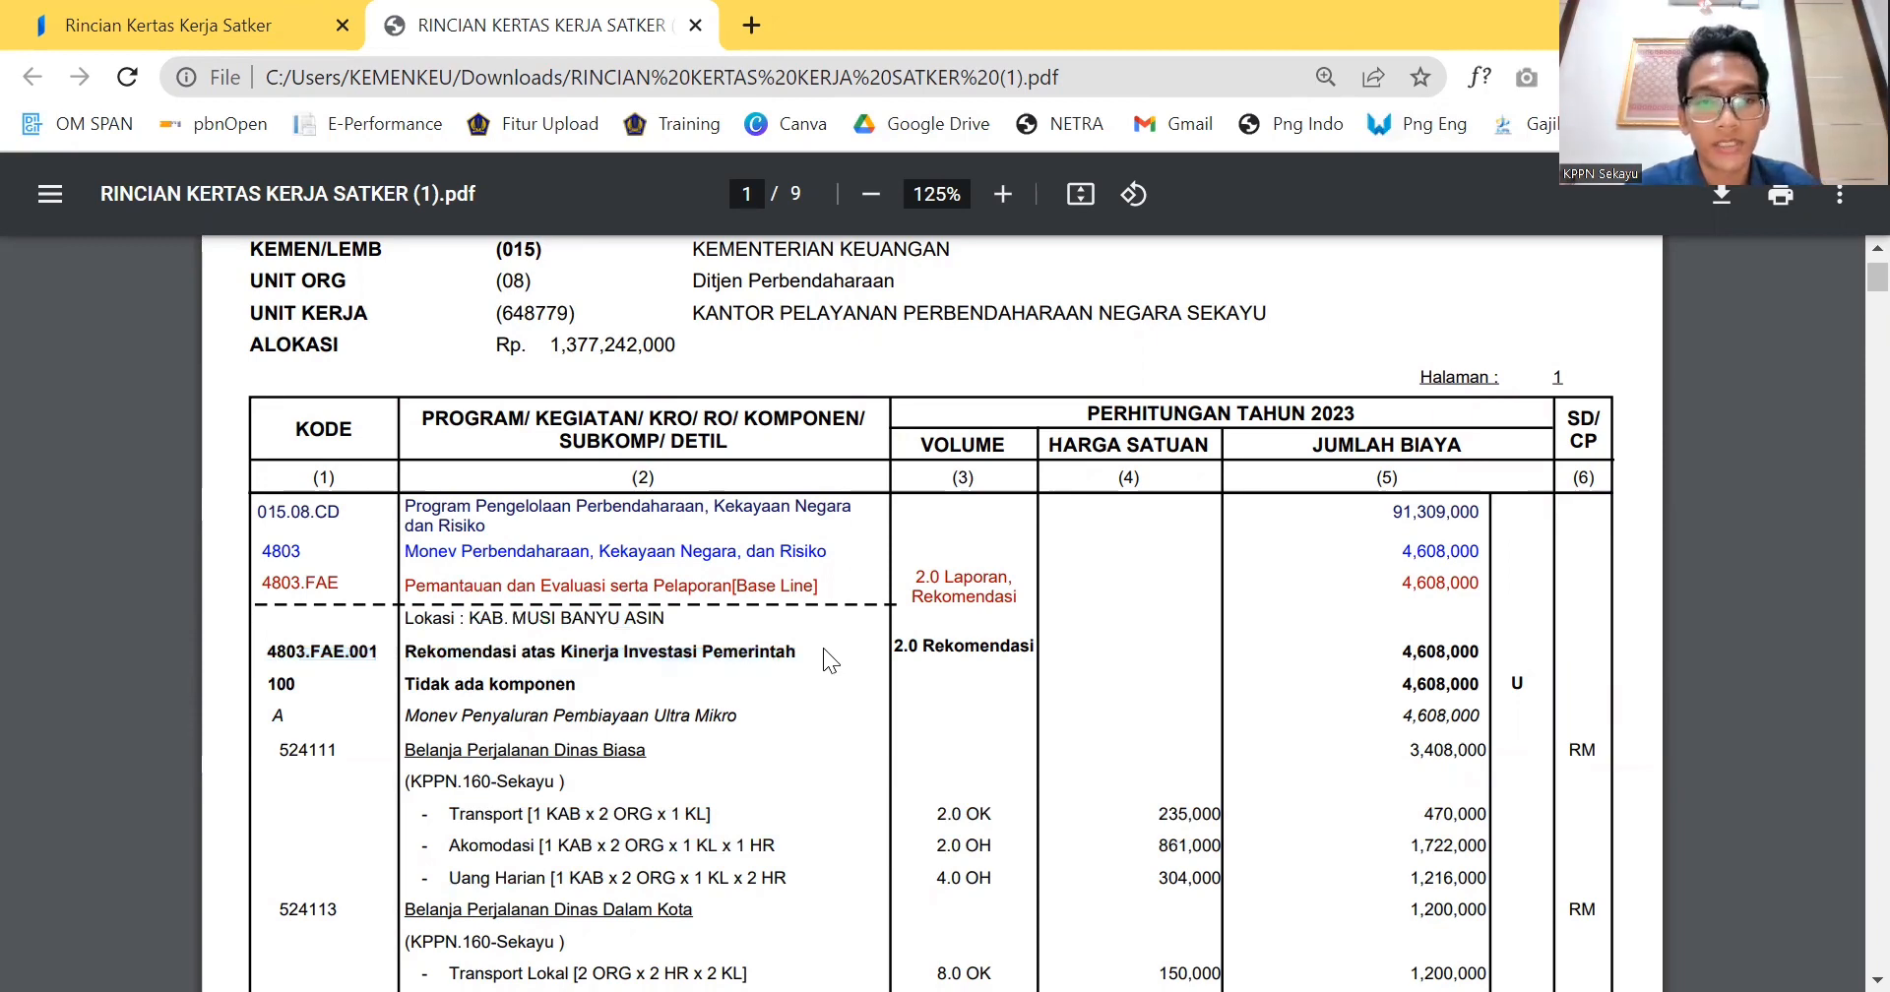
pyautogui.scroll(1, 823, 648)
pyautogui.scroll(2, 374, 676)
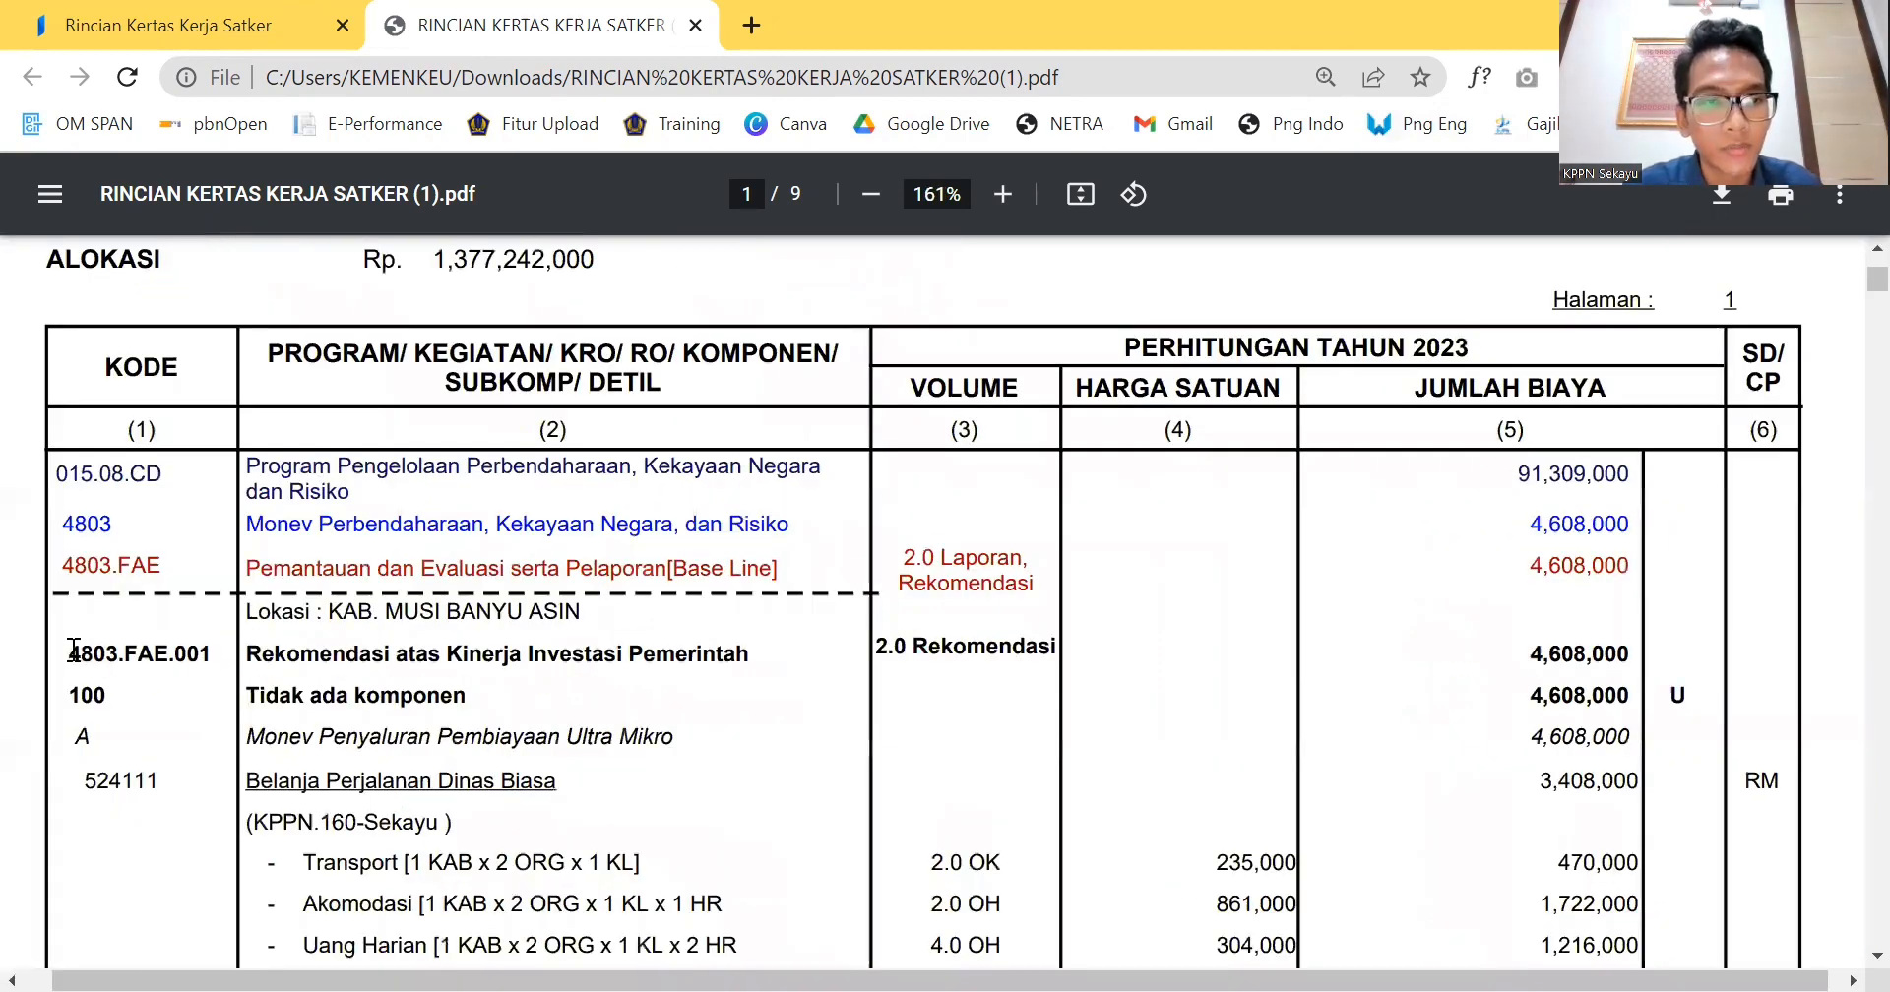
pyautogui.moveTo(71, 652); pyautogui.dragTo(763, 657)
pyautogui.click(246, 654)
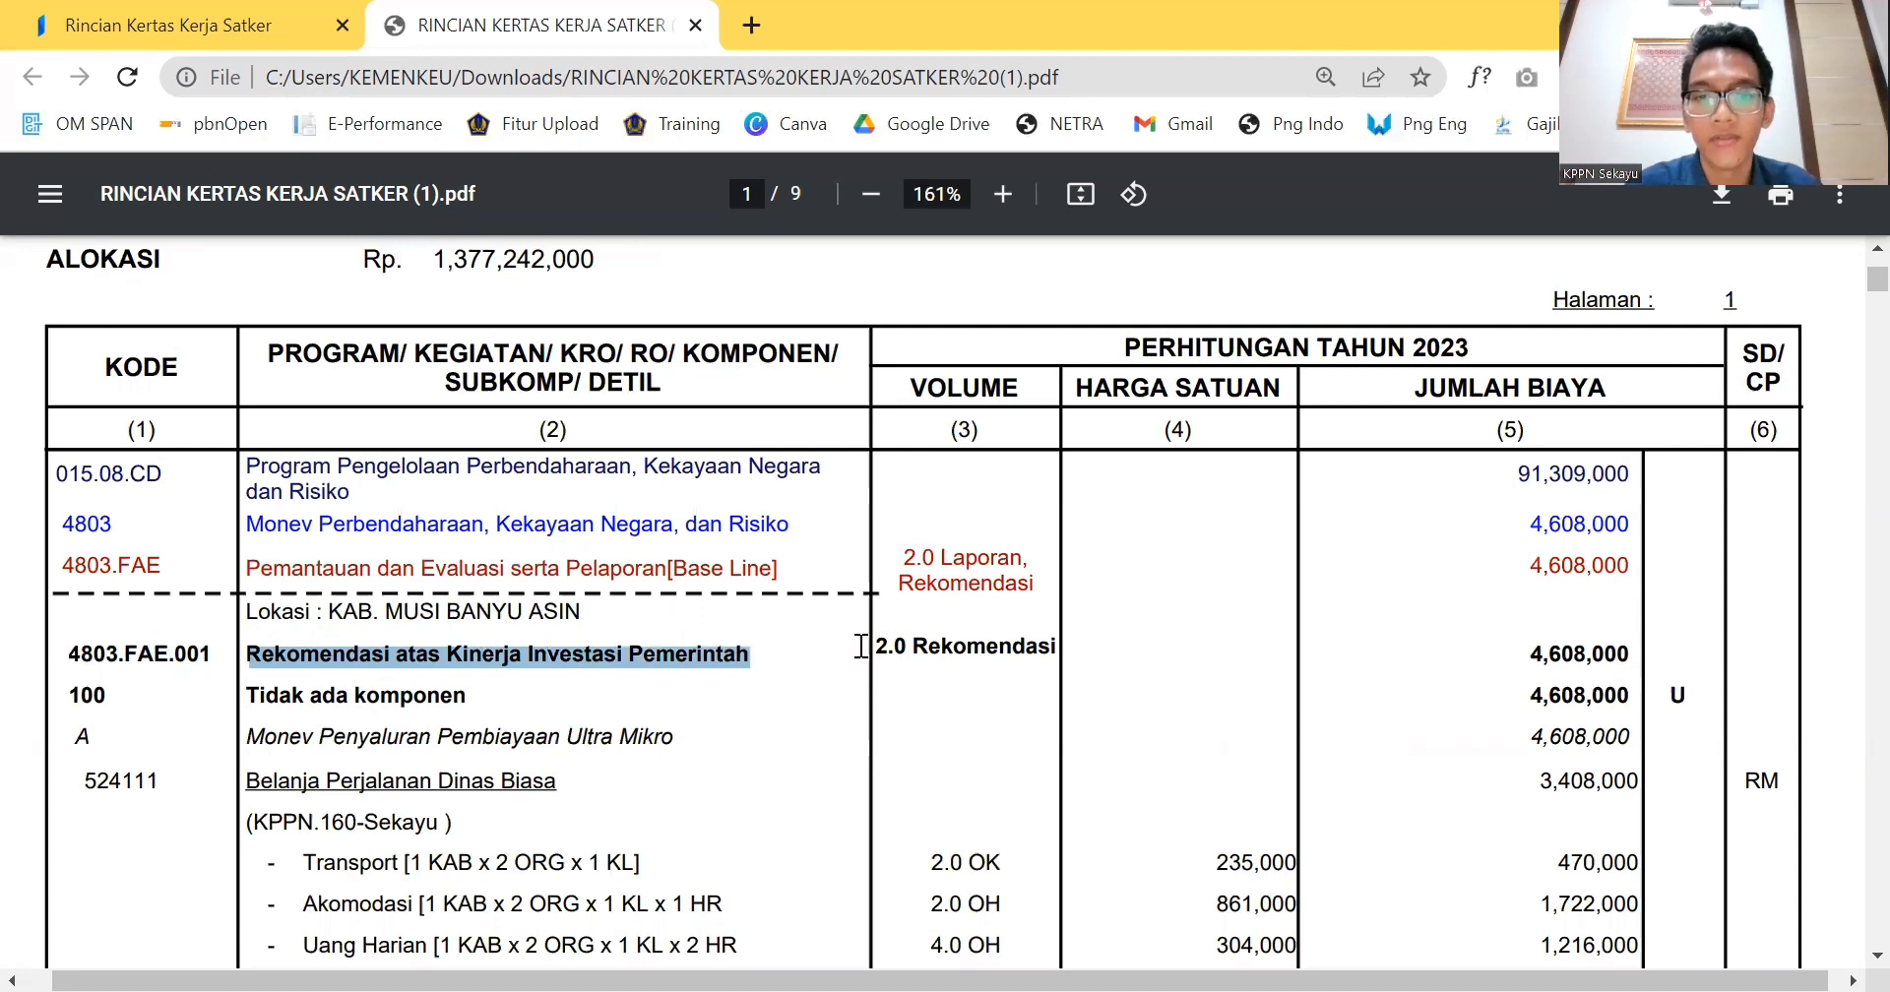
pyautogui.moveTo(876, 647); pyautogui.dragTo(1088, 647)
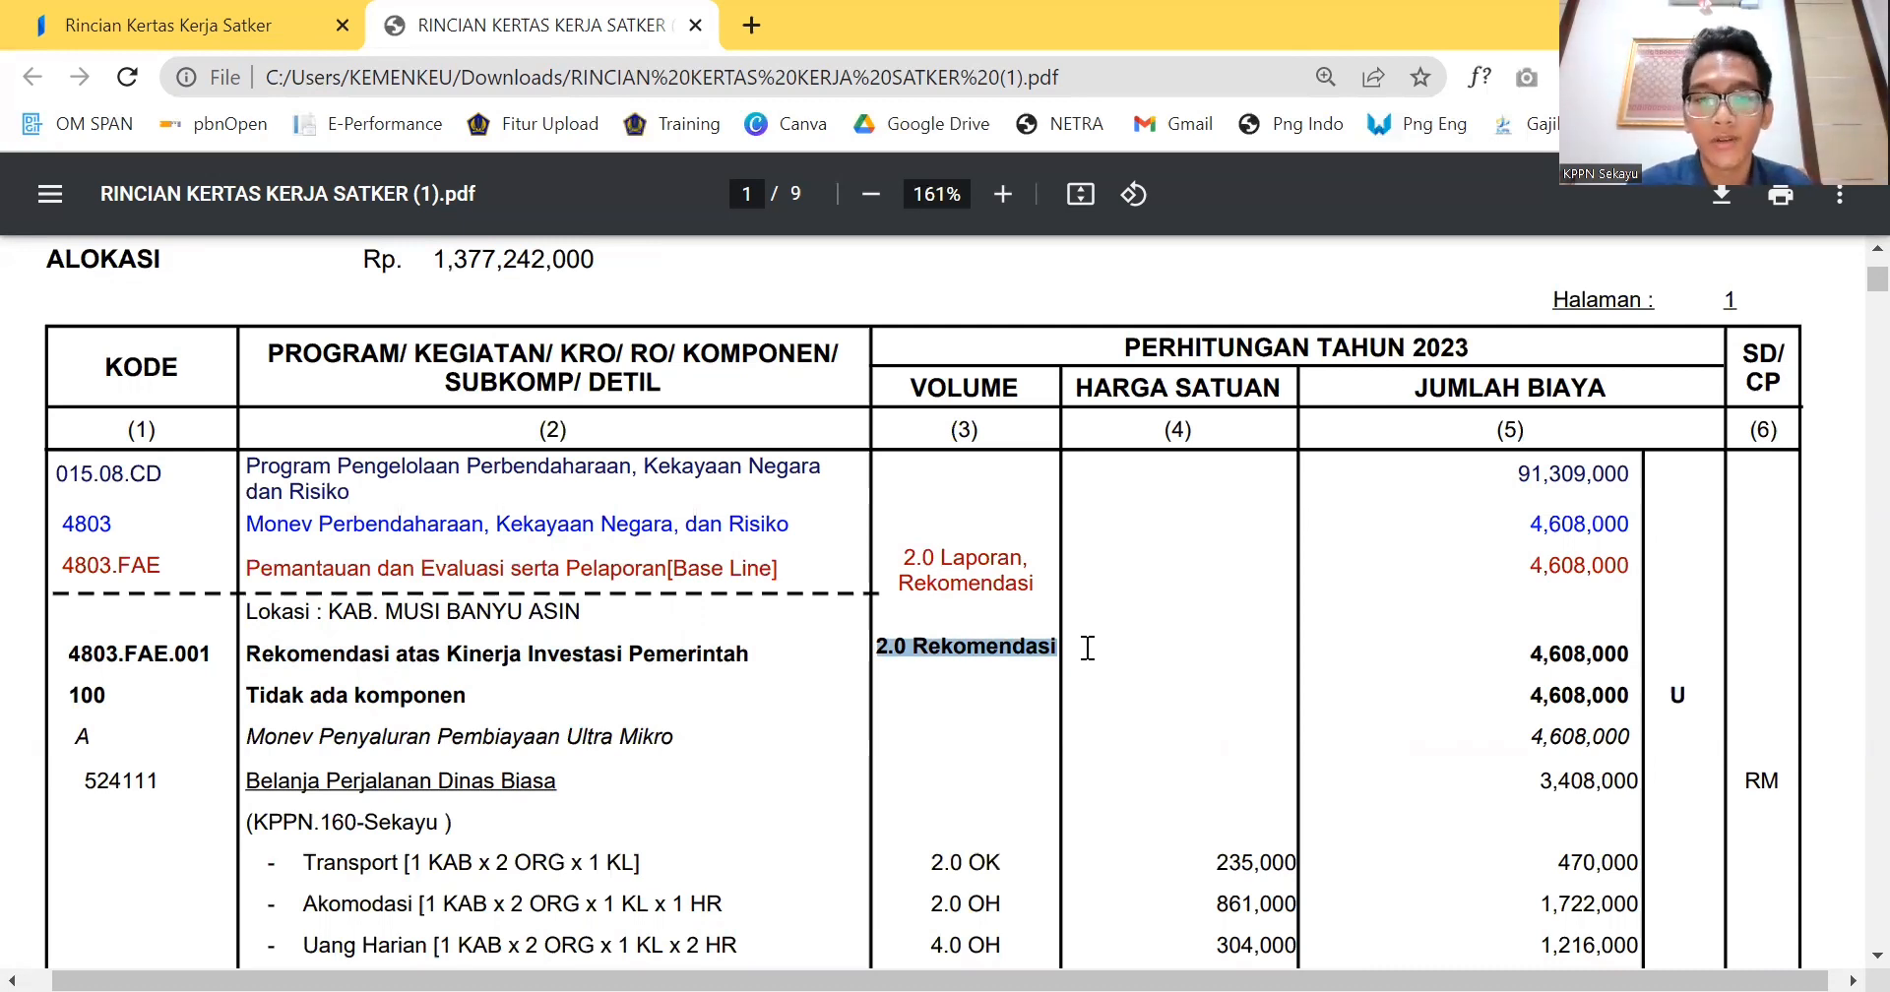
pyautogui.moveTo(903, 558); pyautogui.dragTo(1036, 560)
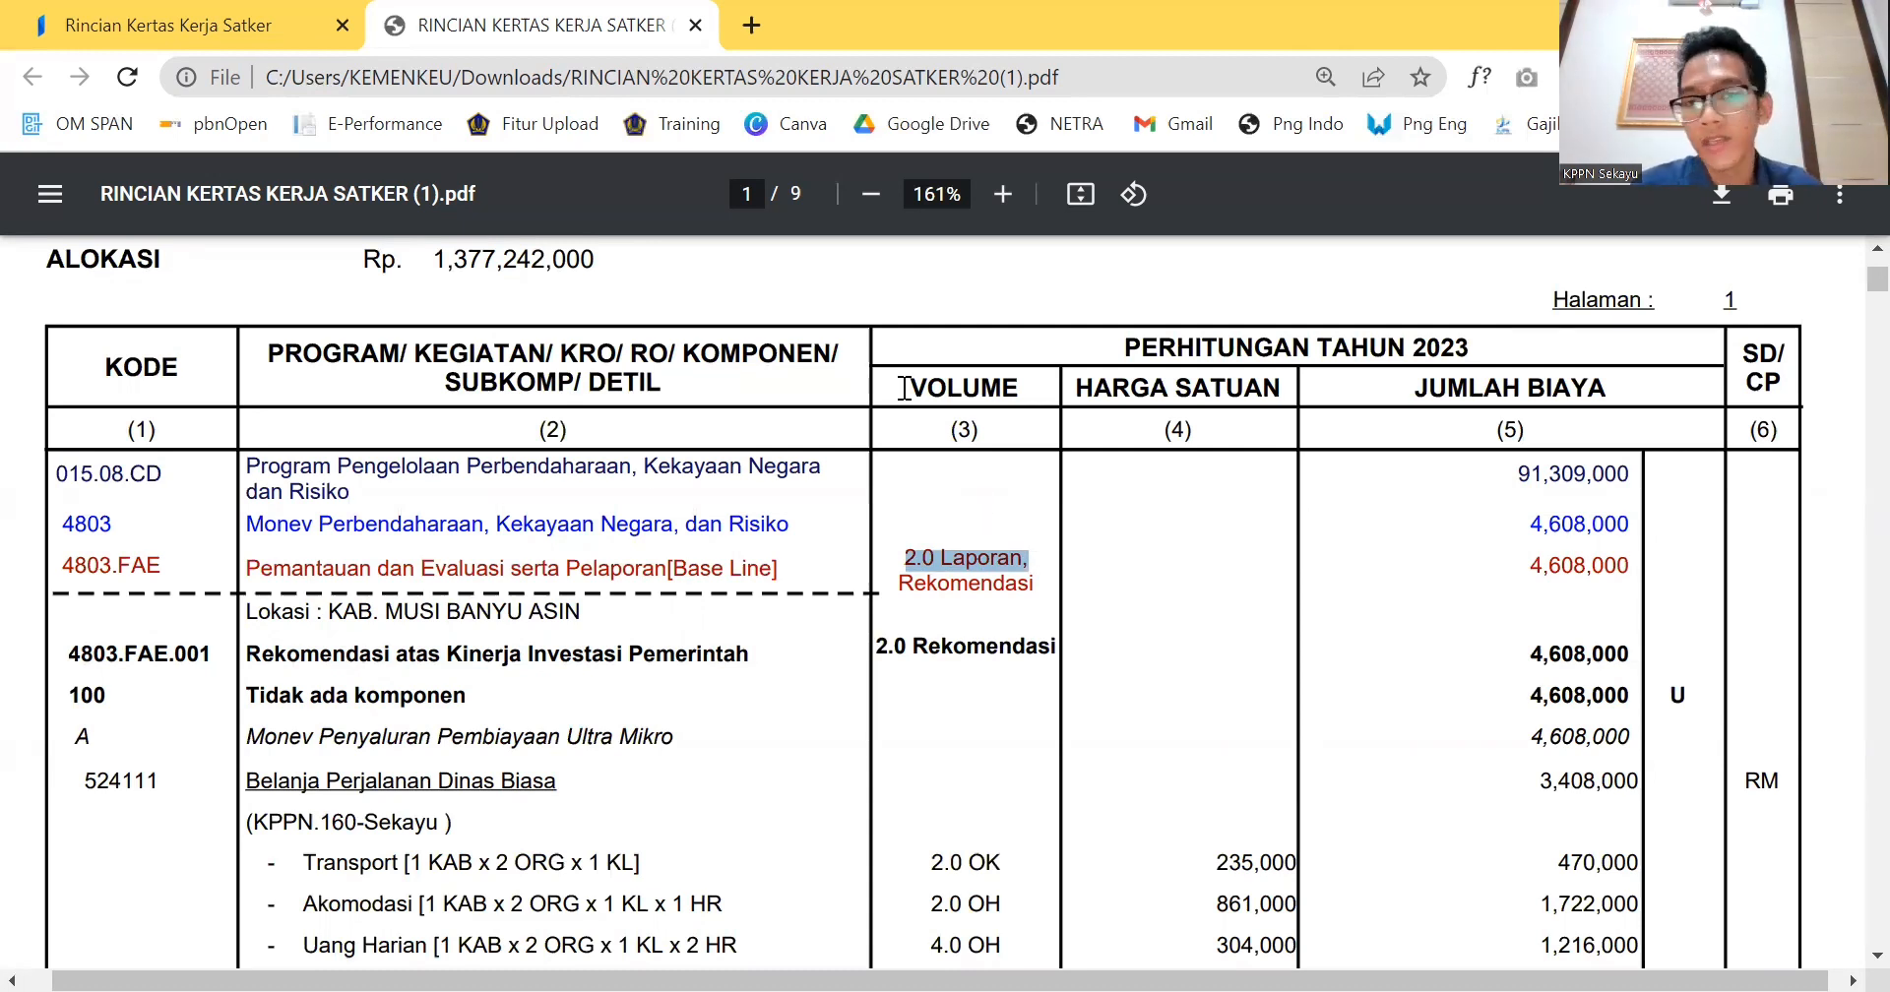
pyautogui.moveTo(904, 388); pyautogui.dragTo(1048, 380)
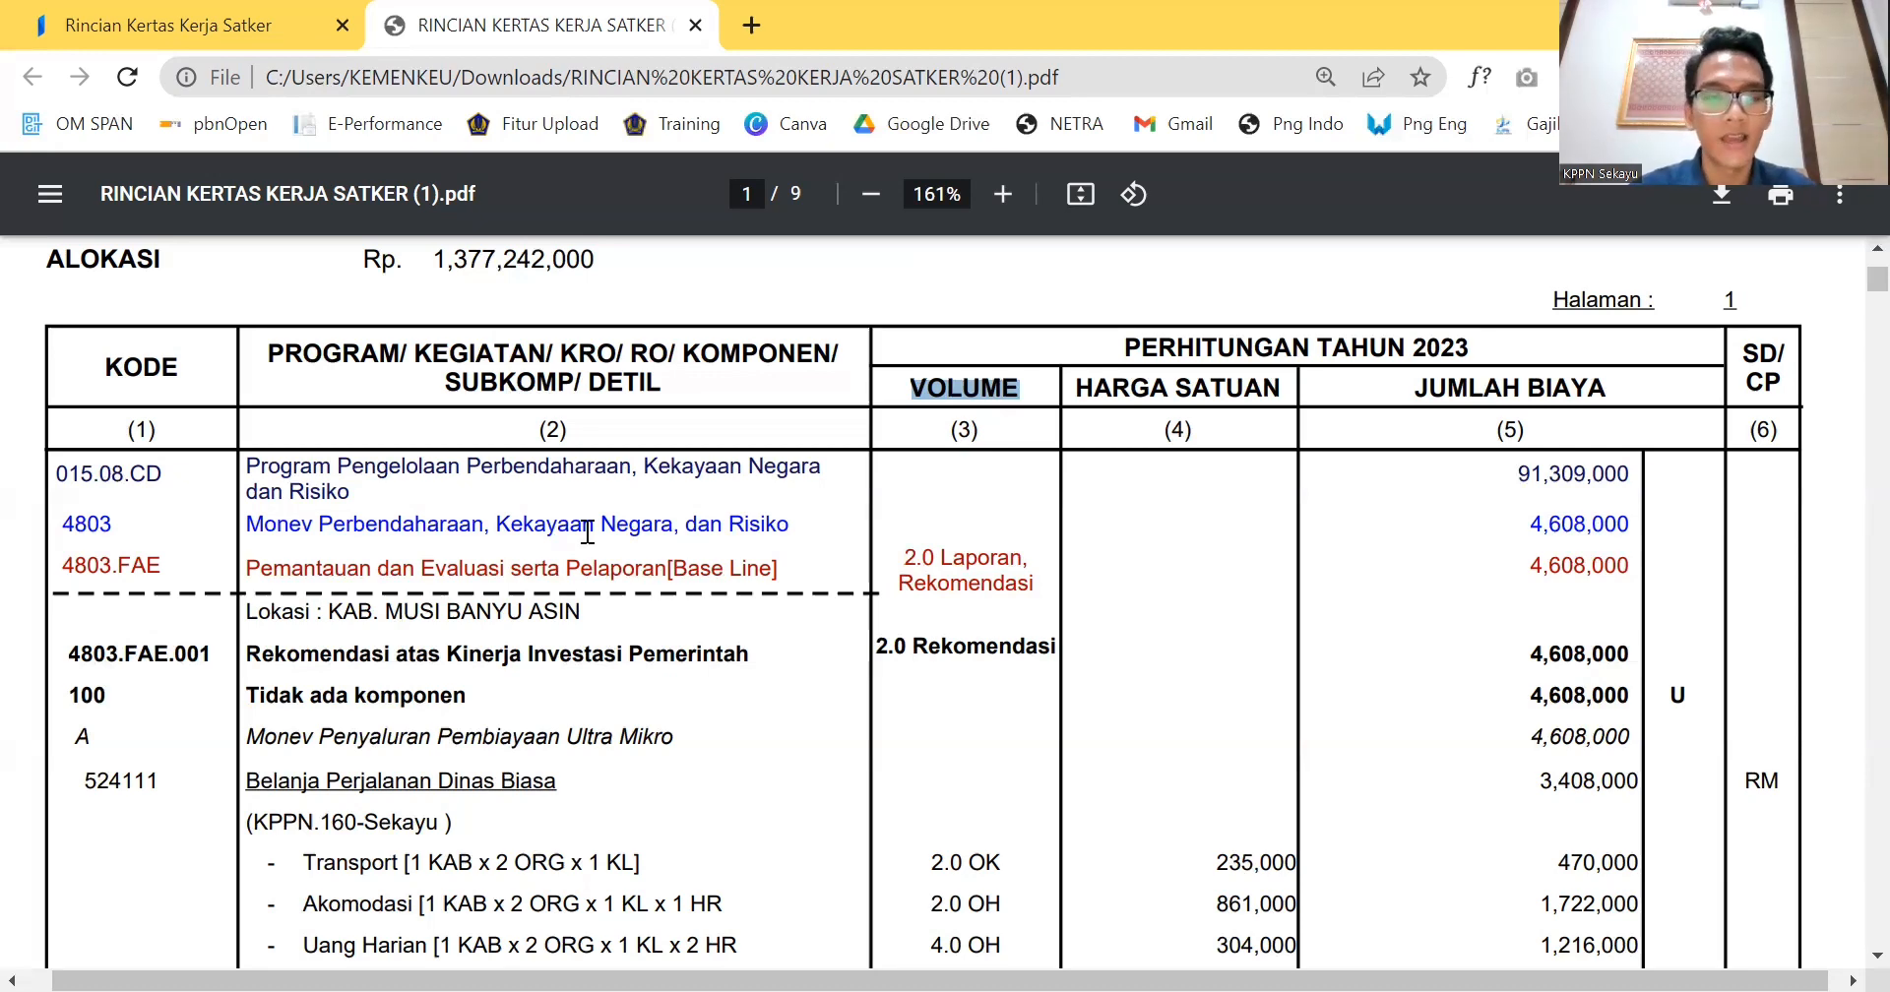
# Return to SAKTI and open the Realisasi Kinerja Satker form of the Komitmen module.
pyautogui.click(178, 41)
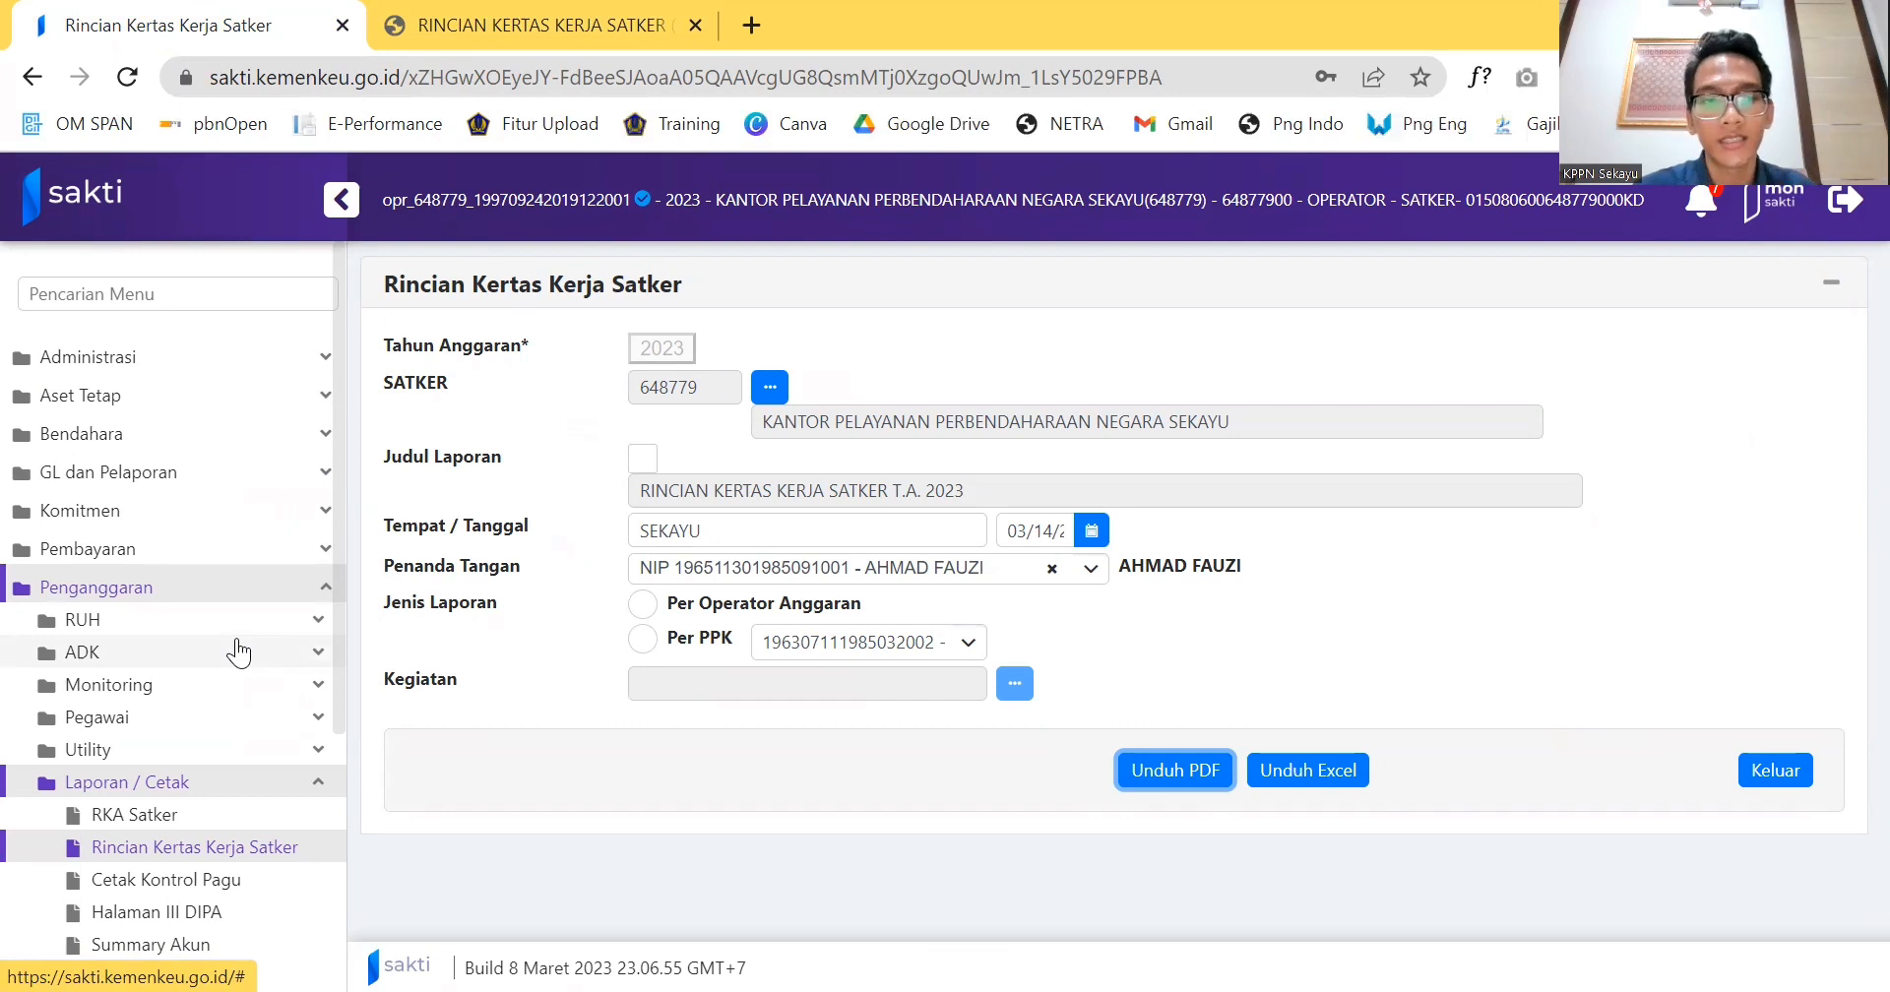
pyautogui.click(120, 512)
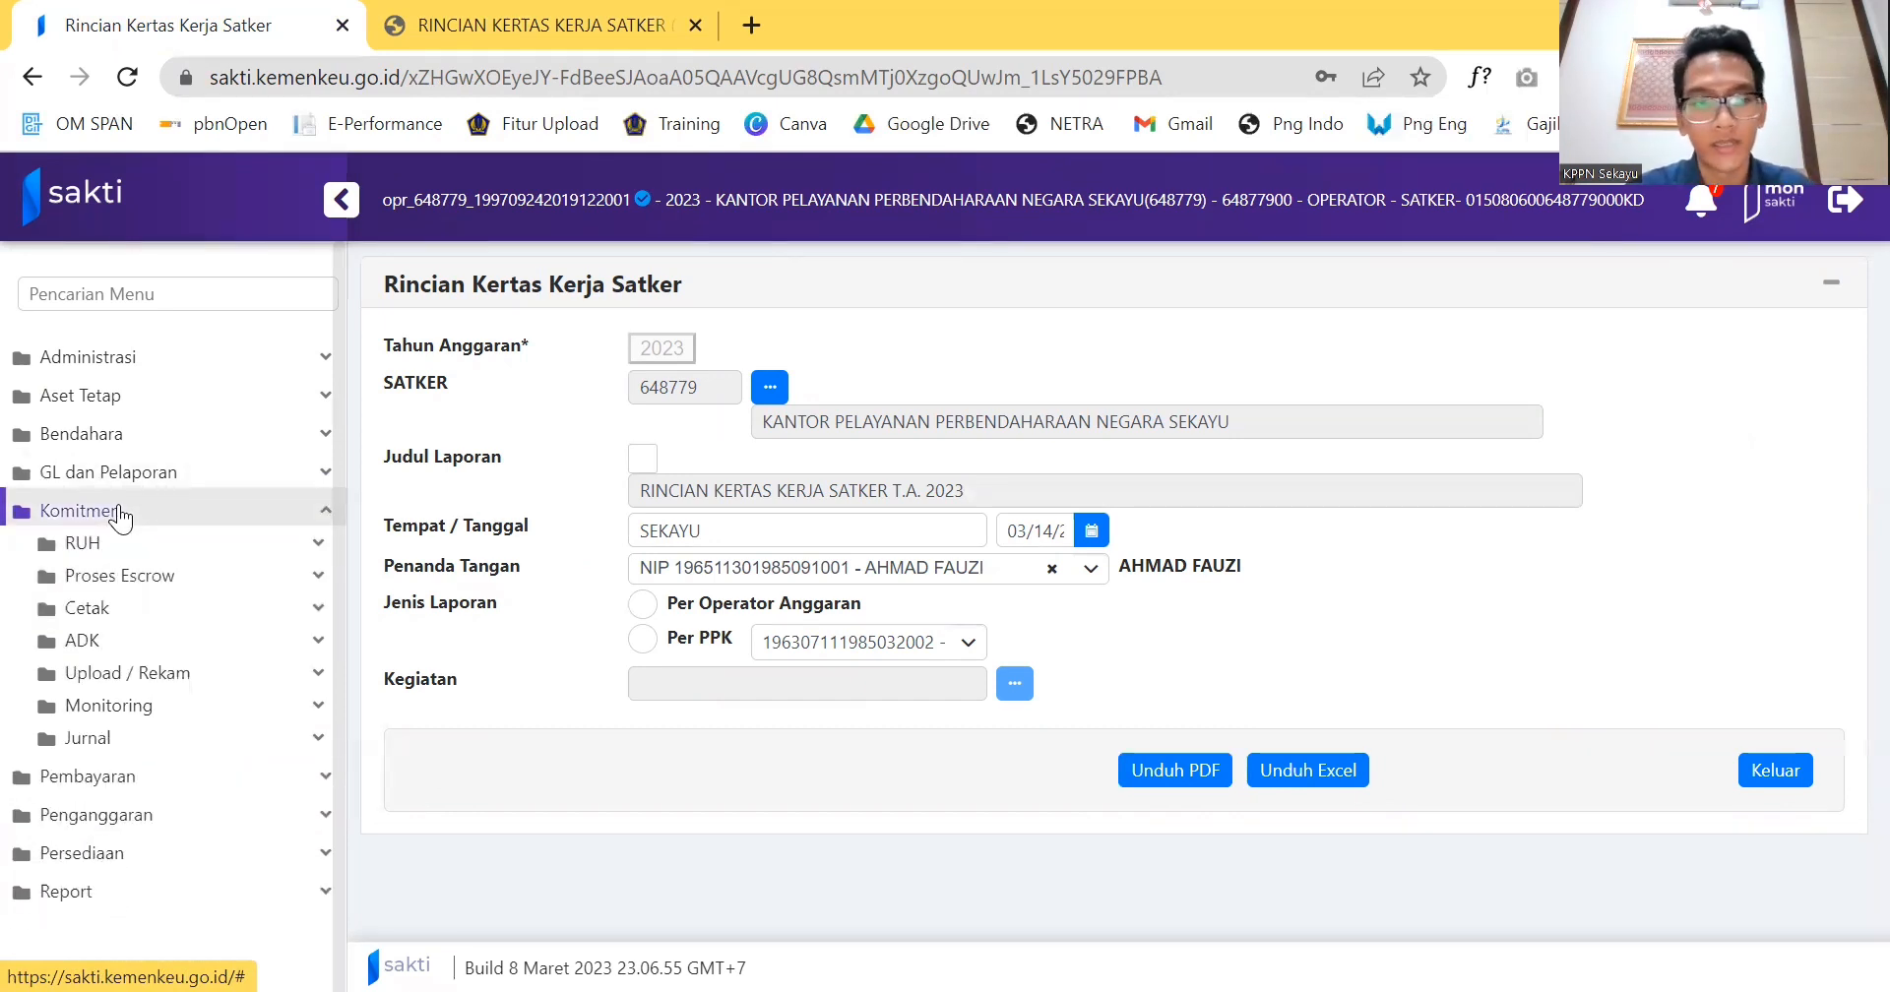
pyautogui.click(124, 541)
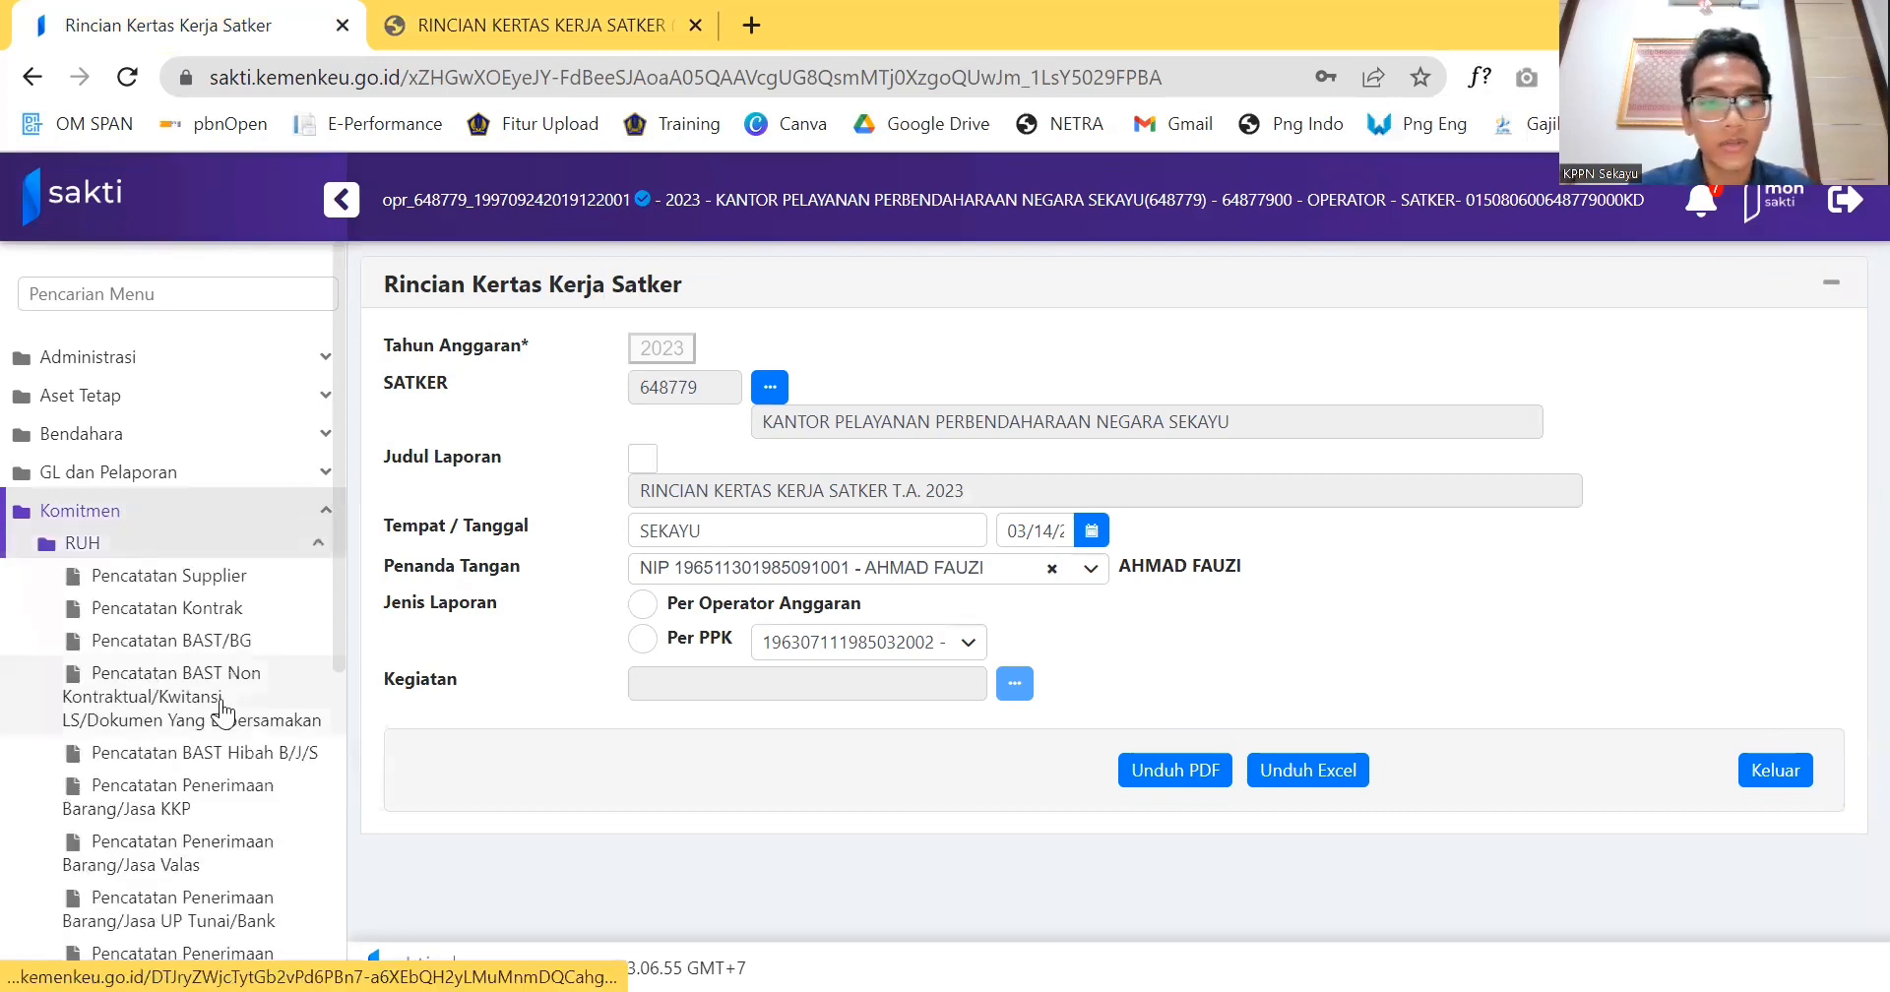
pyautogui.scroll(-3, 224, 708)
pyautogui.scroll(-2, 276, 856)
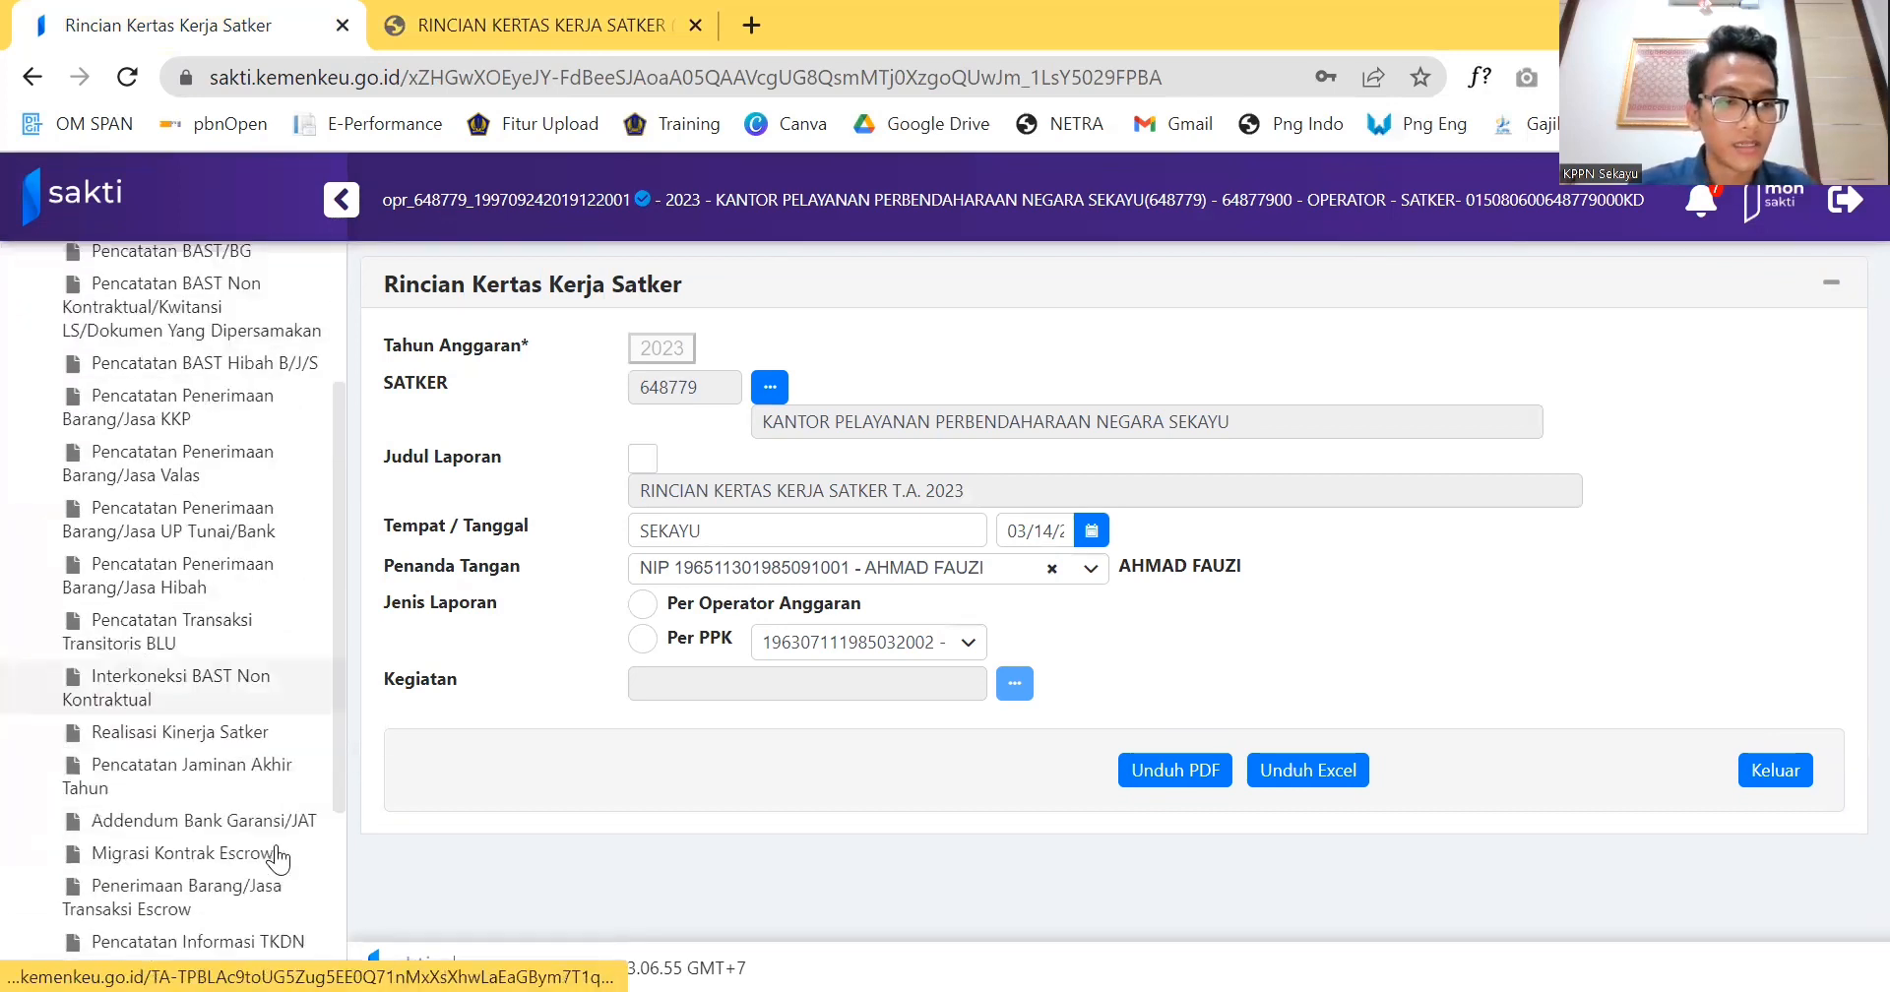
pyautogui.click(226, 732)
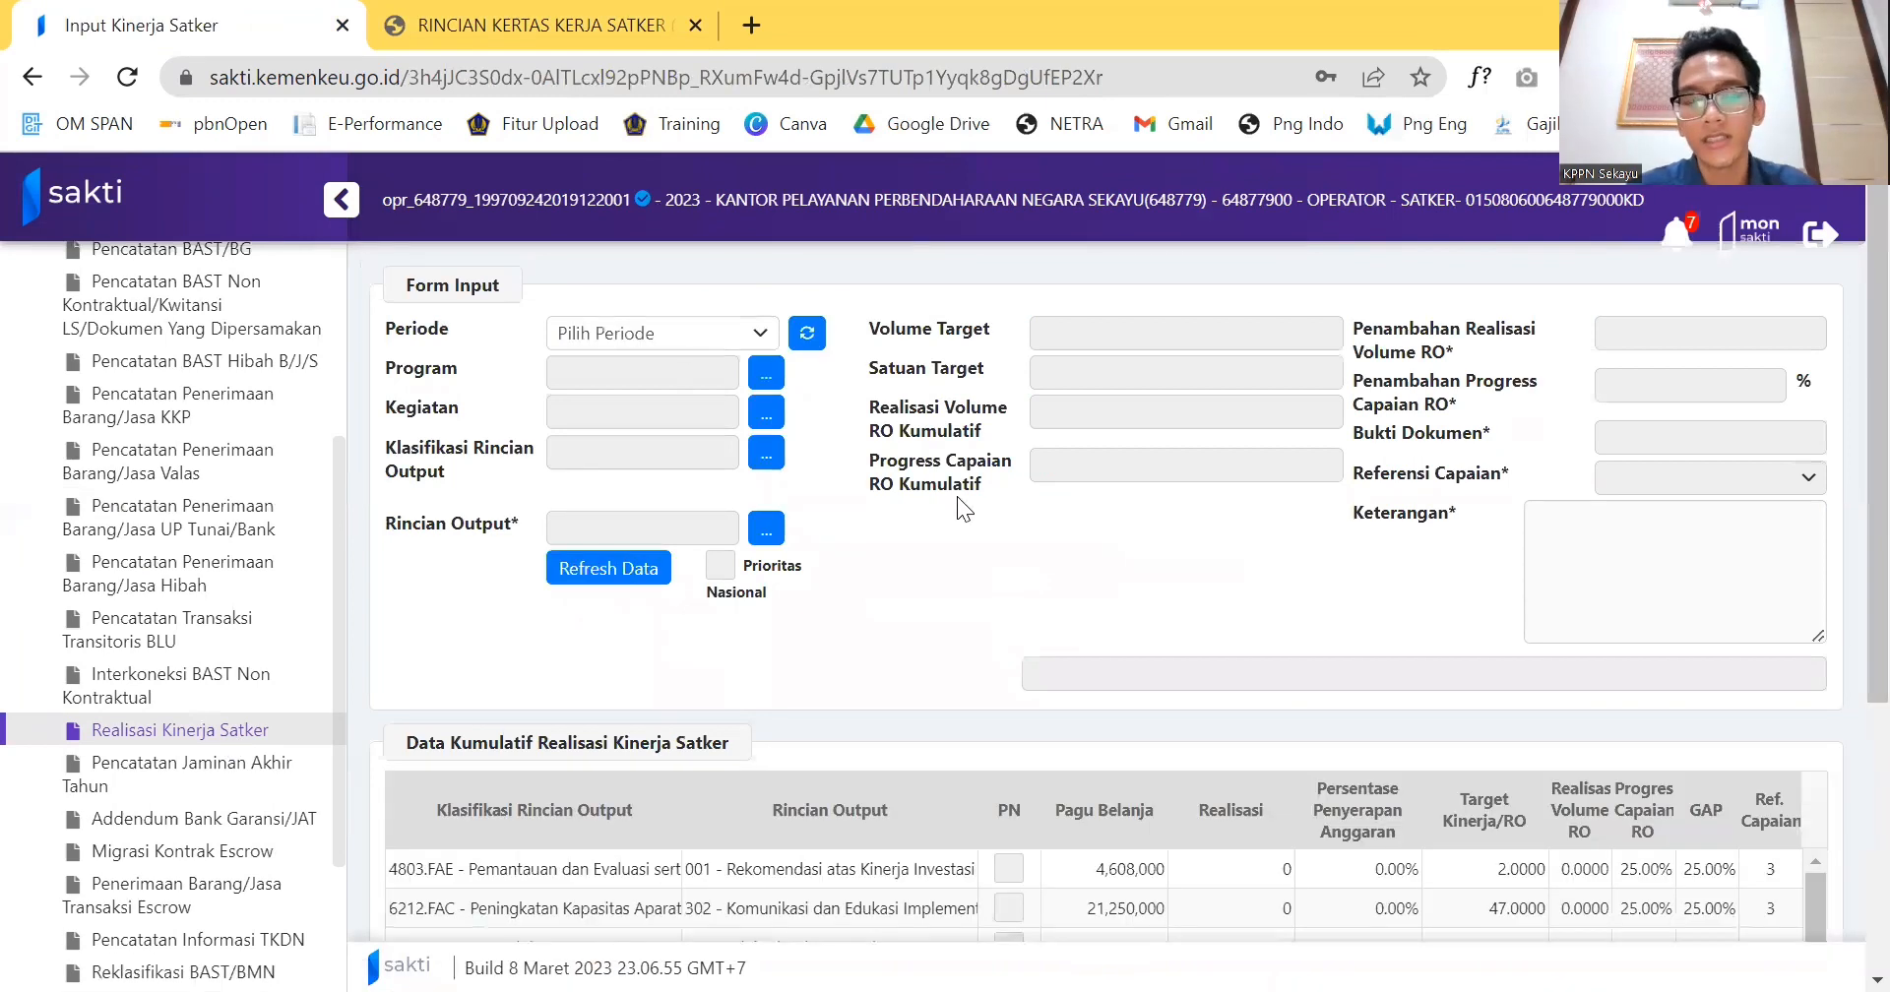
# Set the period to APR 2023 and load the 4803.FAE output 001 row into the input form.
pyautogui.click(714, 345)
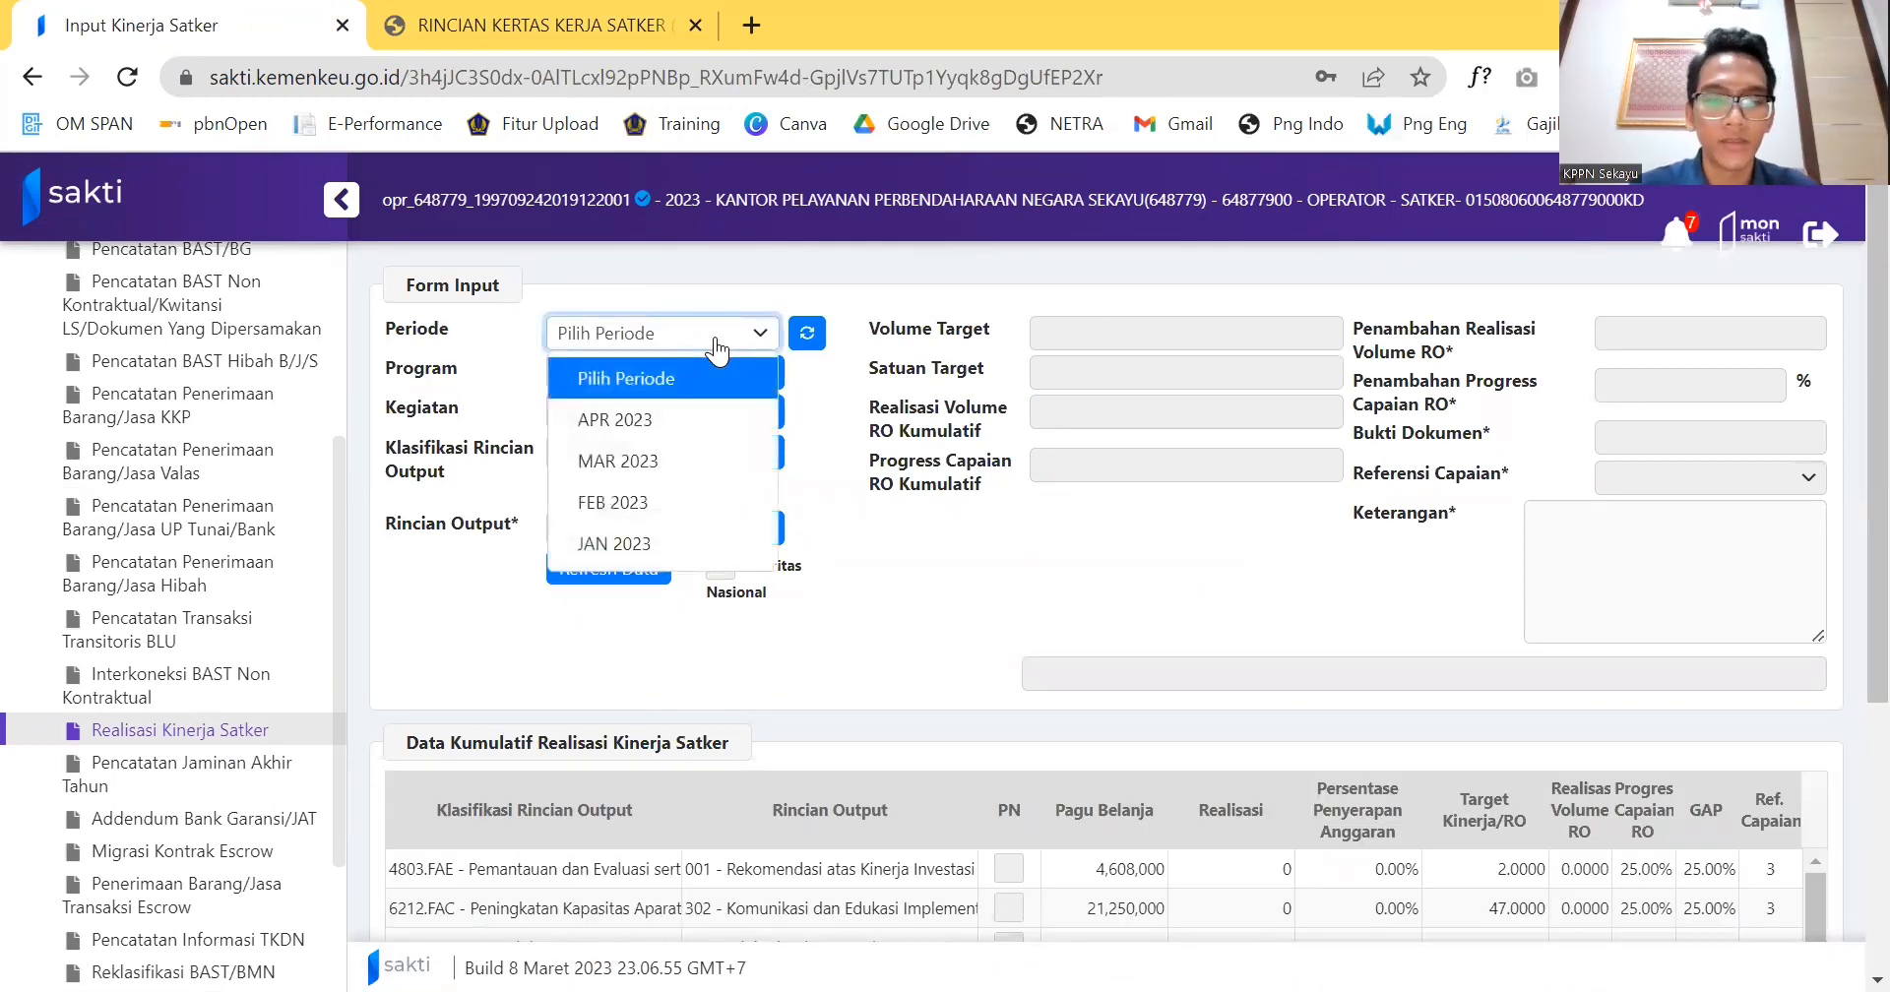
pyautogui.click(713, 421)
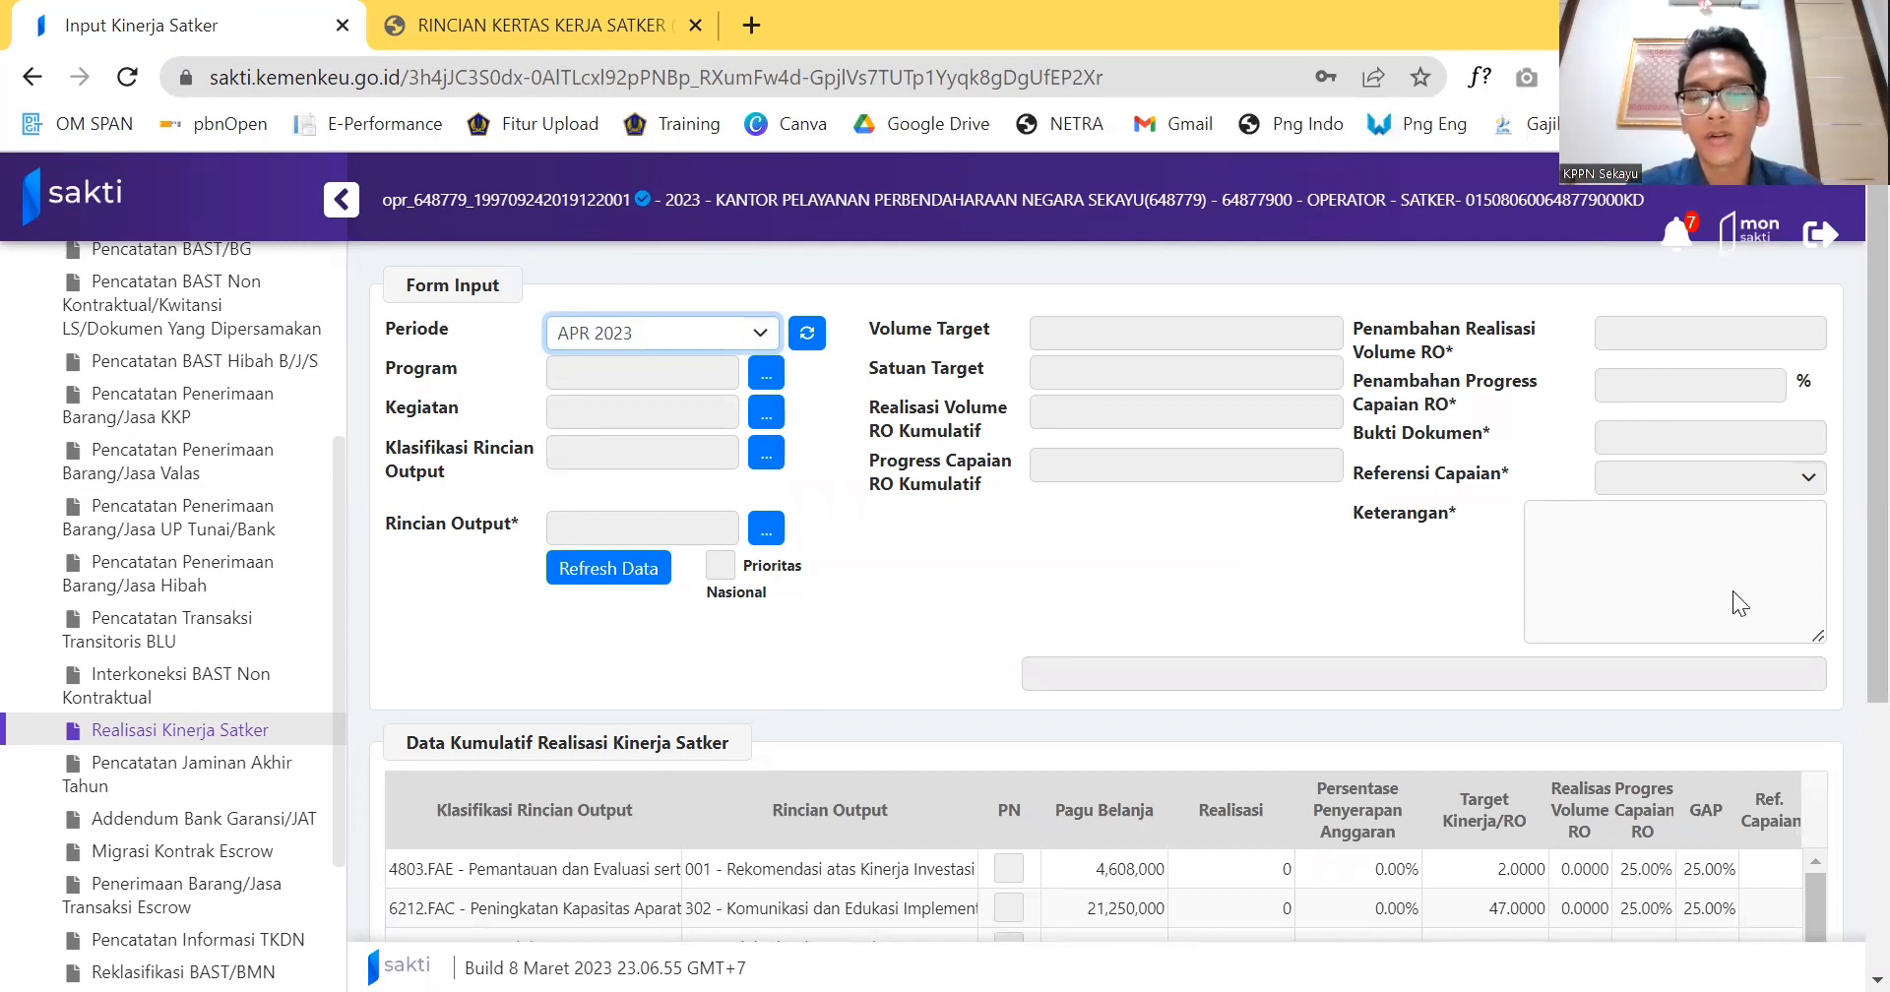
pyautogui.scroll(-1, 1508, 510)
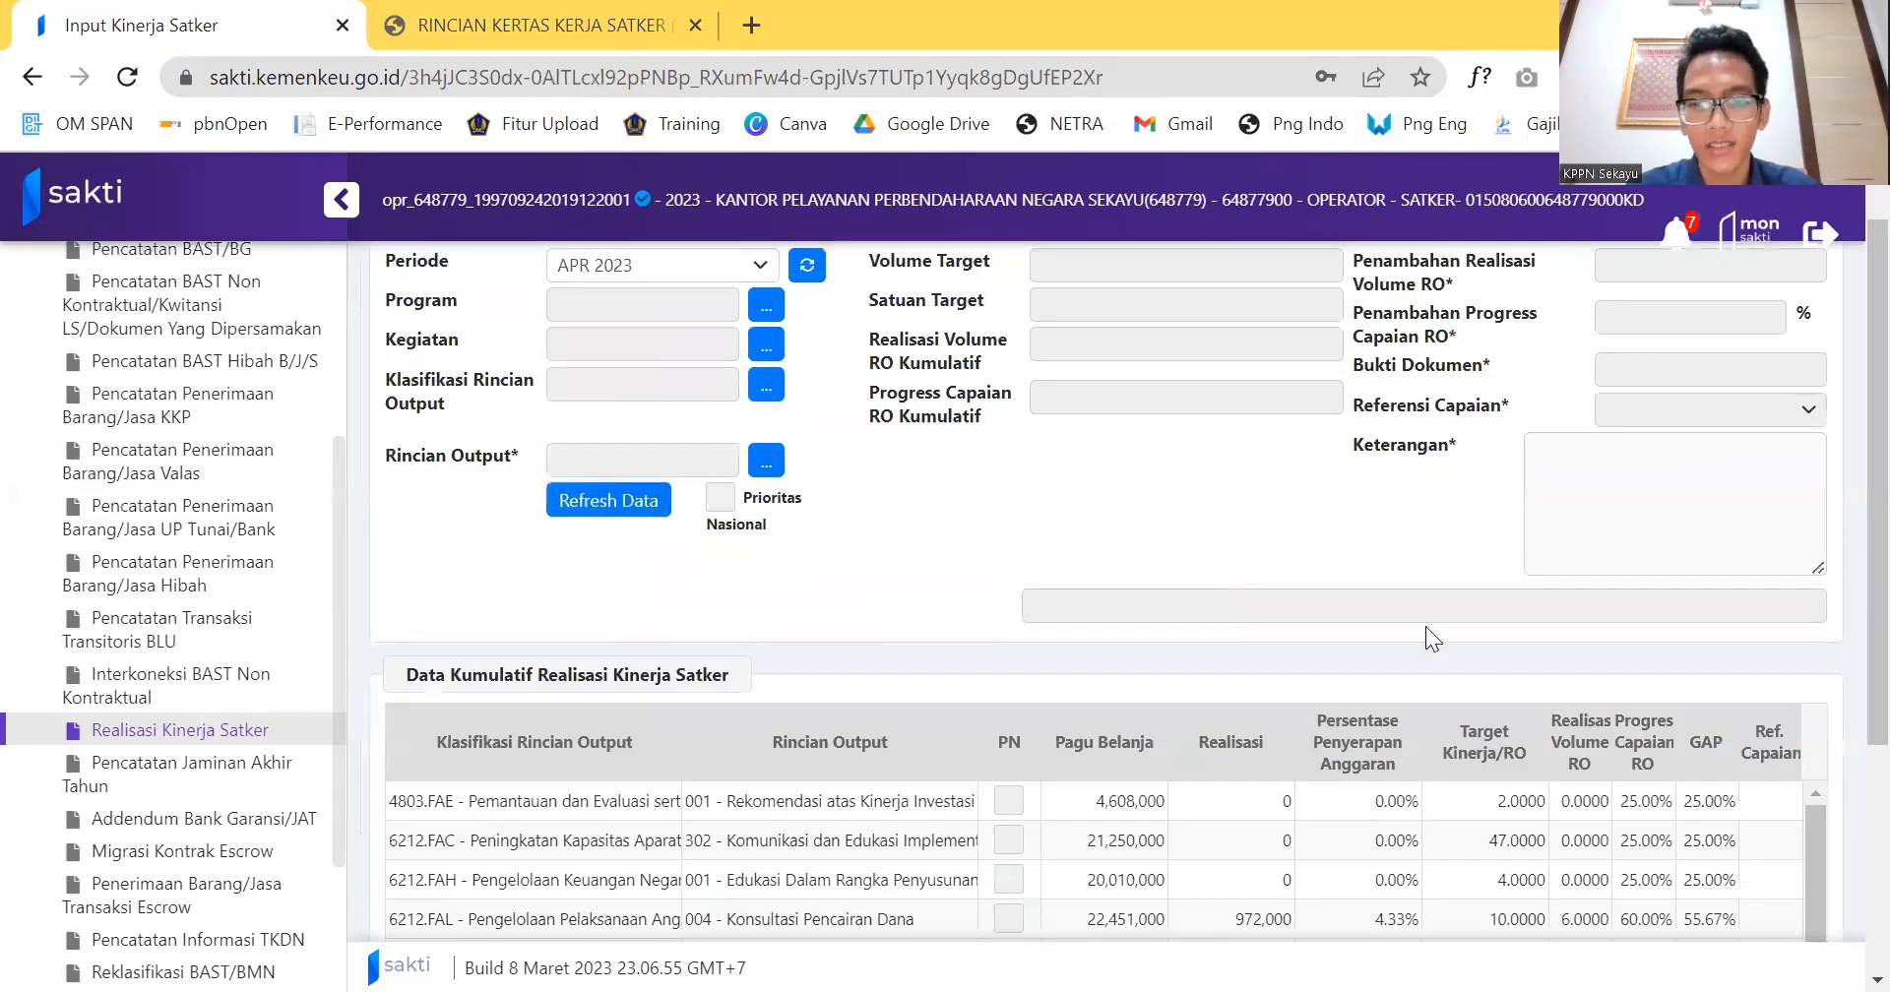
pyautogui.click(1211, 803)
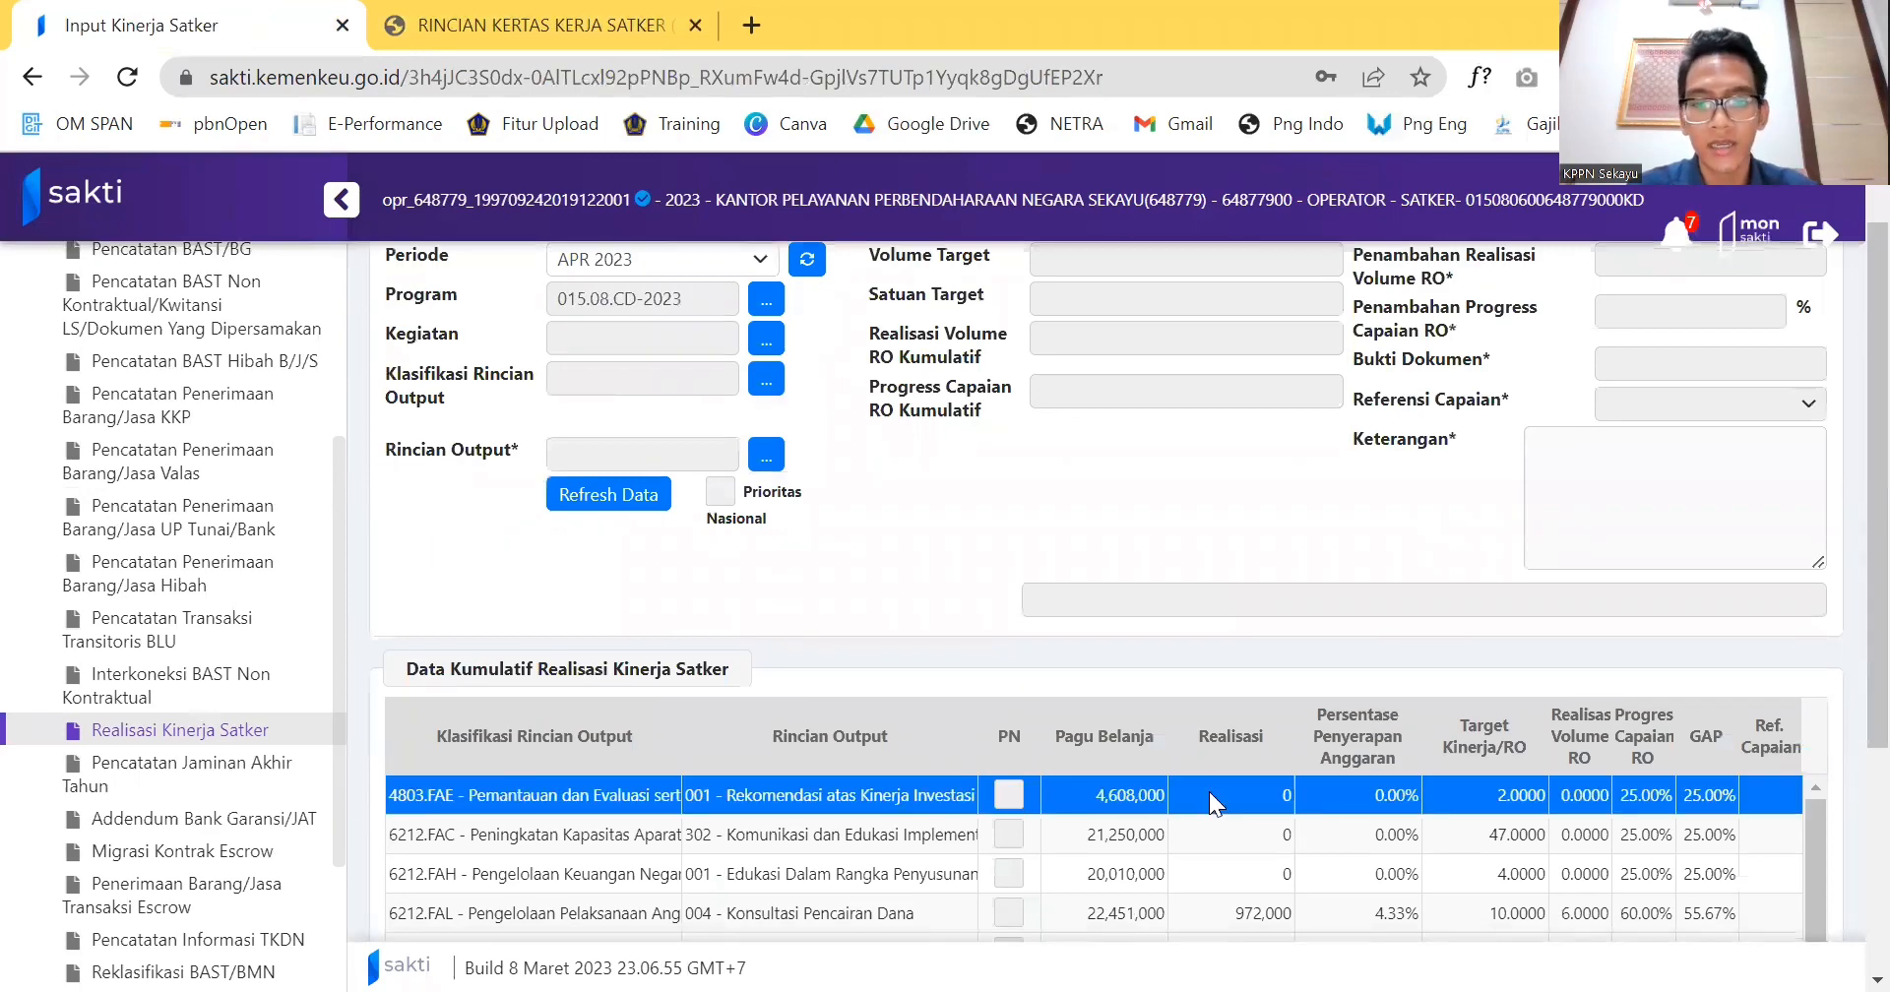
pyautogui.scroll(1, 1201, 585)
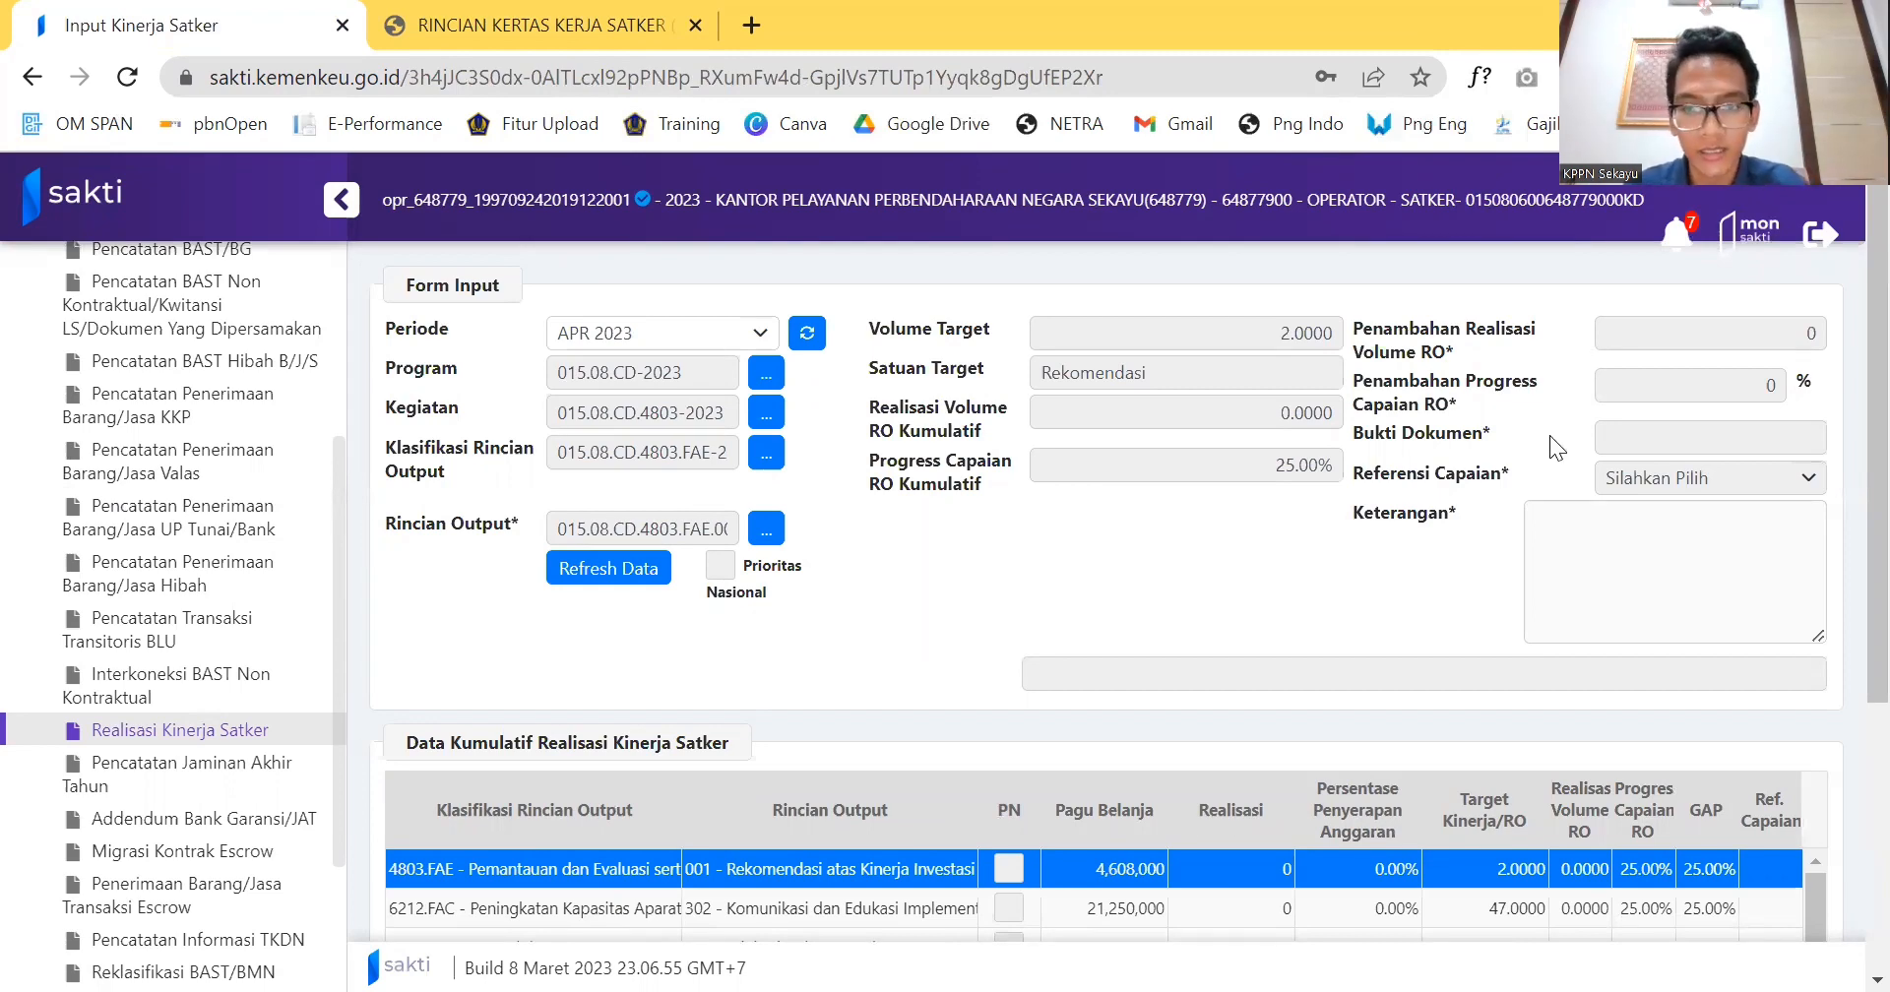
# Try to add a performance realisation for the selected 4803.FAE output in the April period.
pyautogui.scroll(-5, 1550, 435)
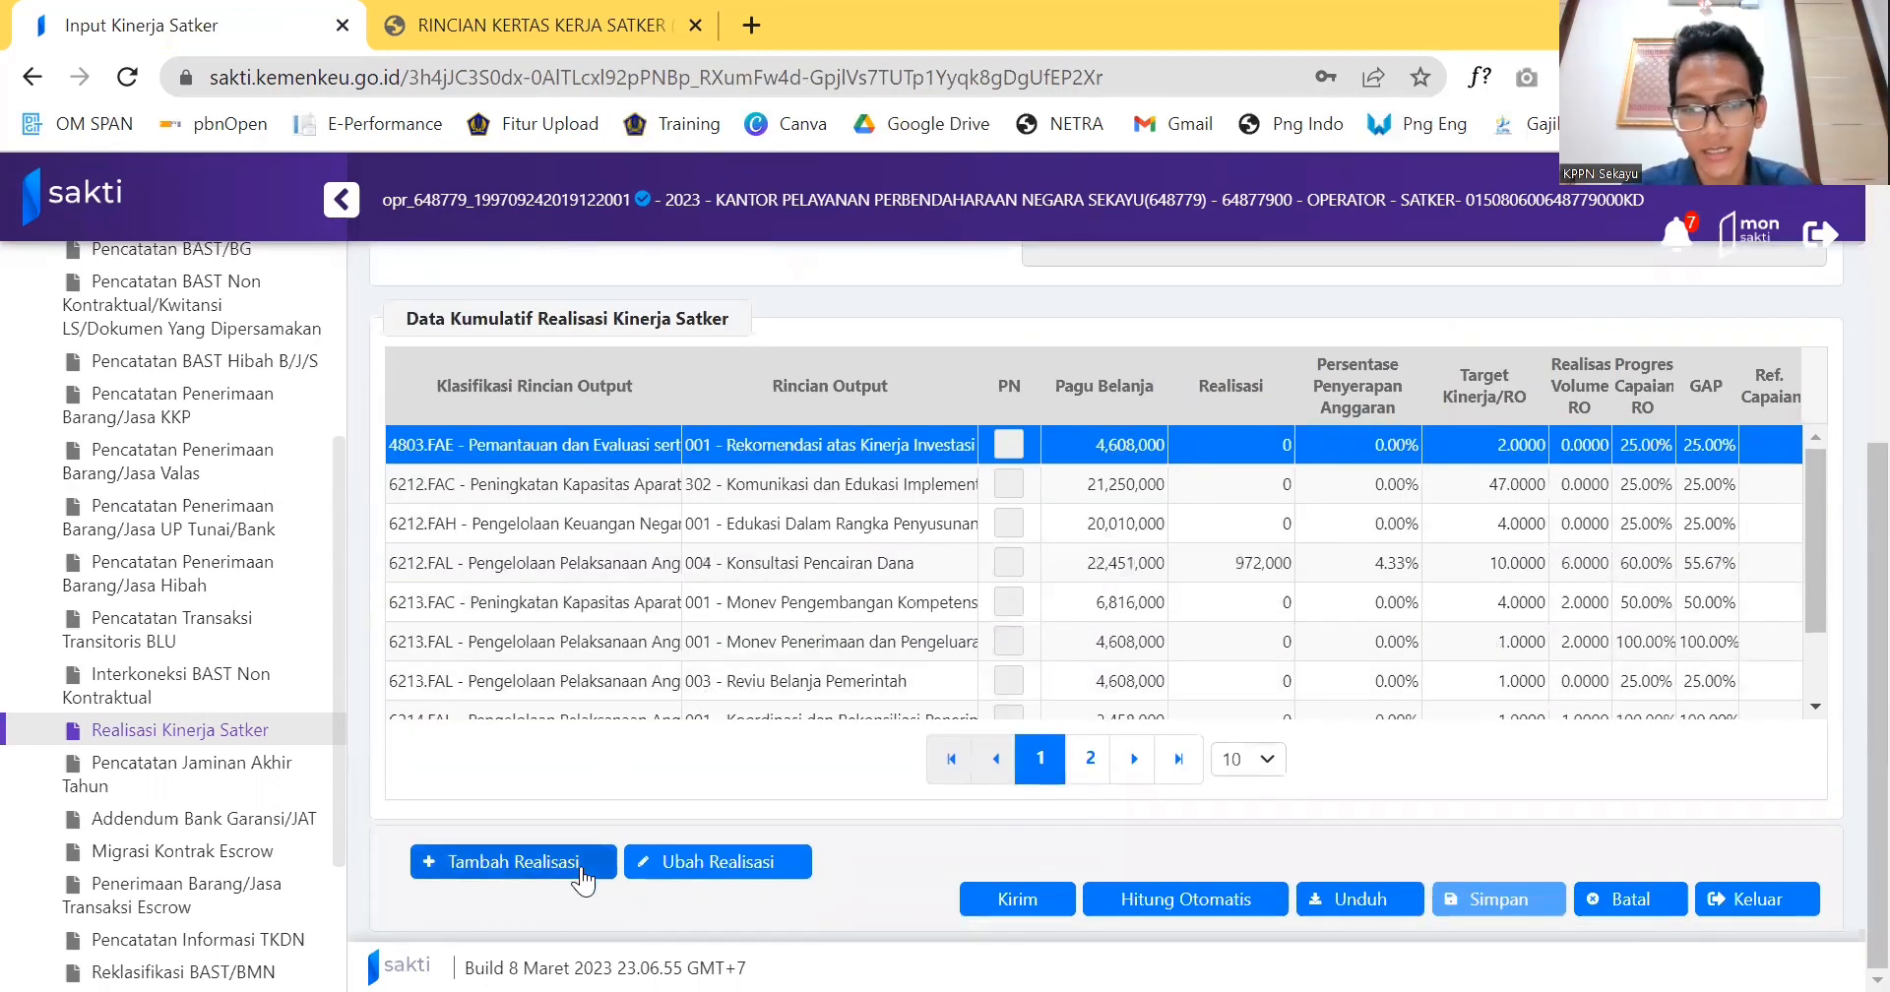
pyautogui.click(582, 879)
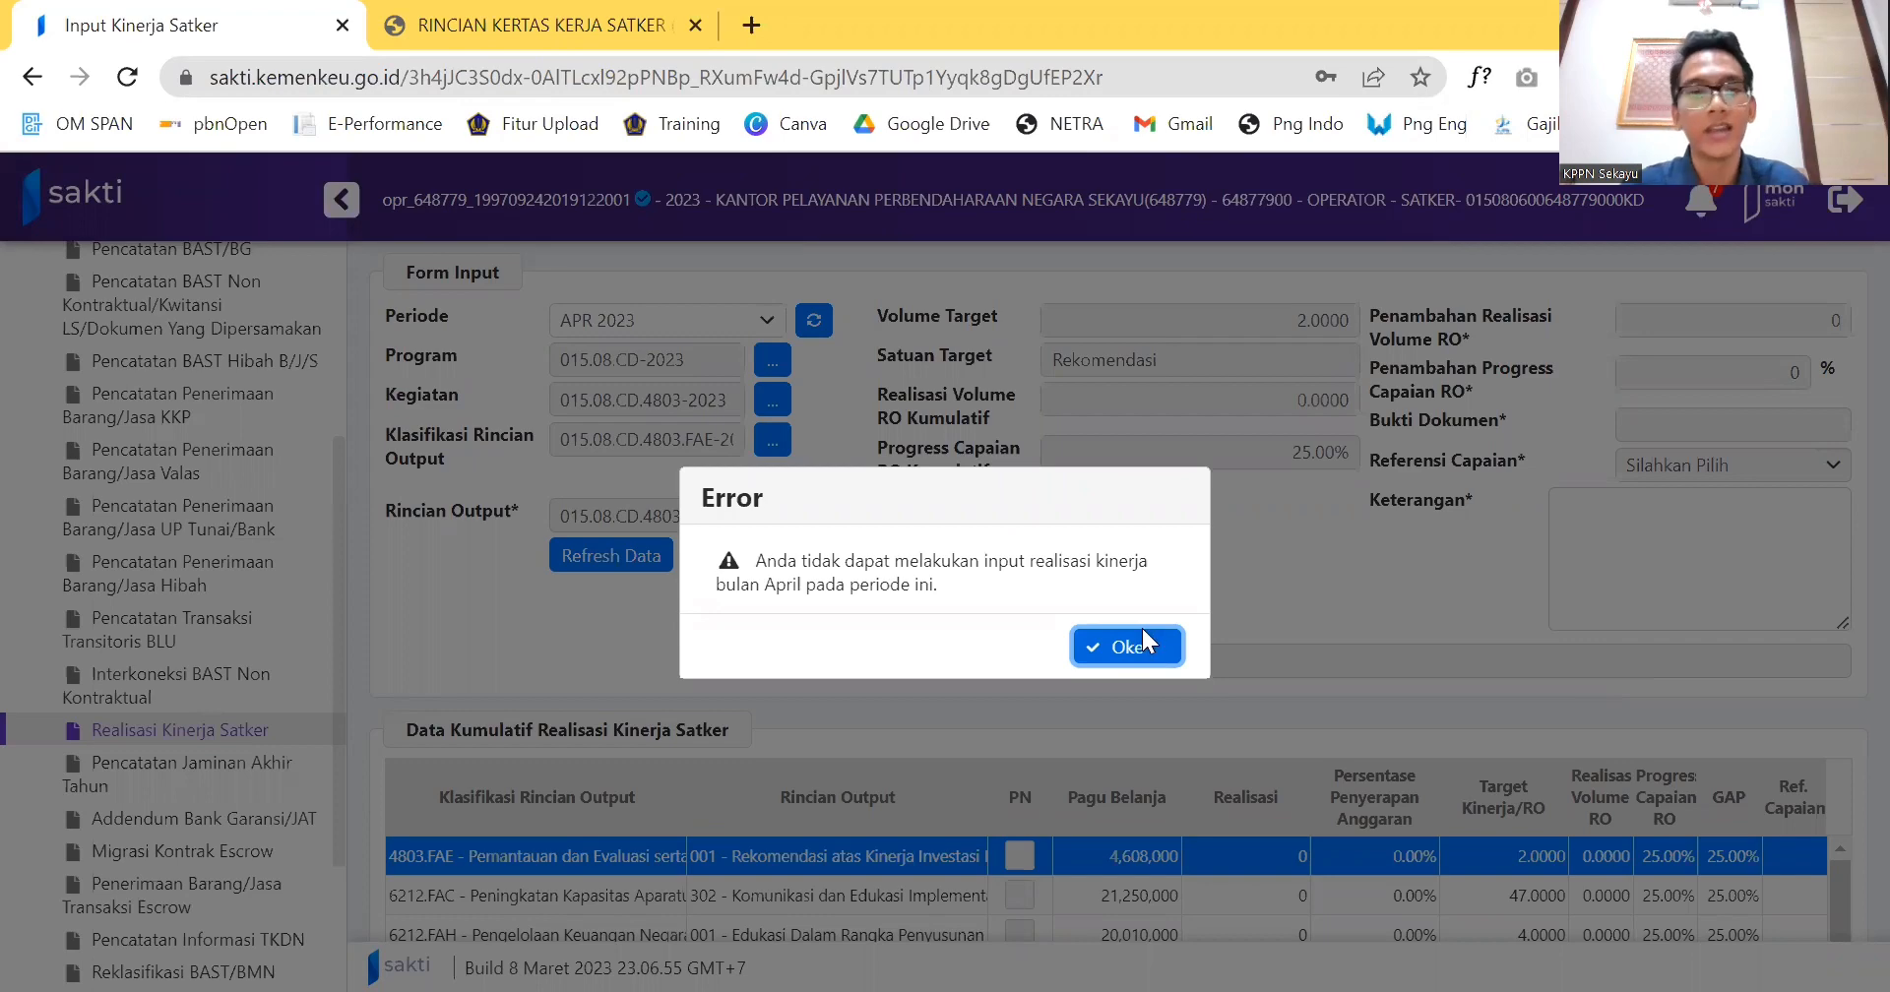
pyautogui.click(1142, 640)
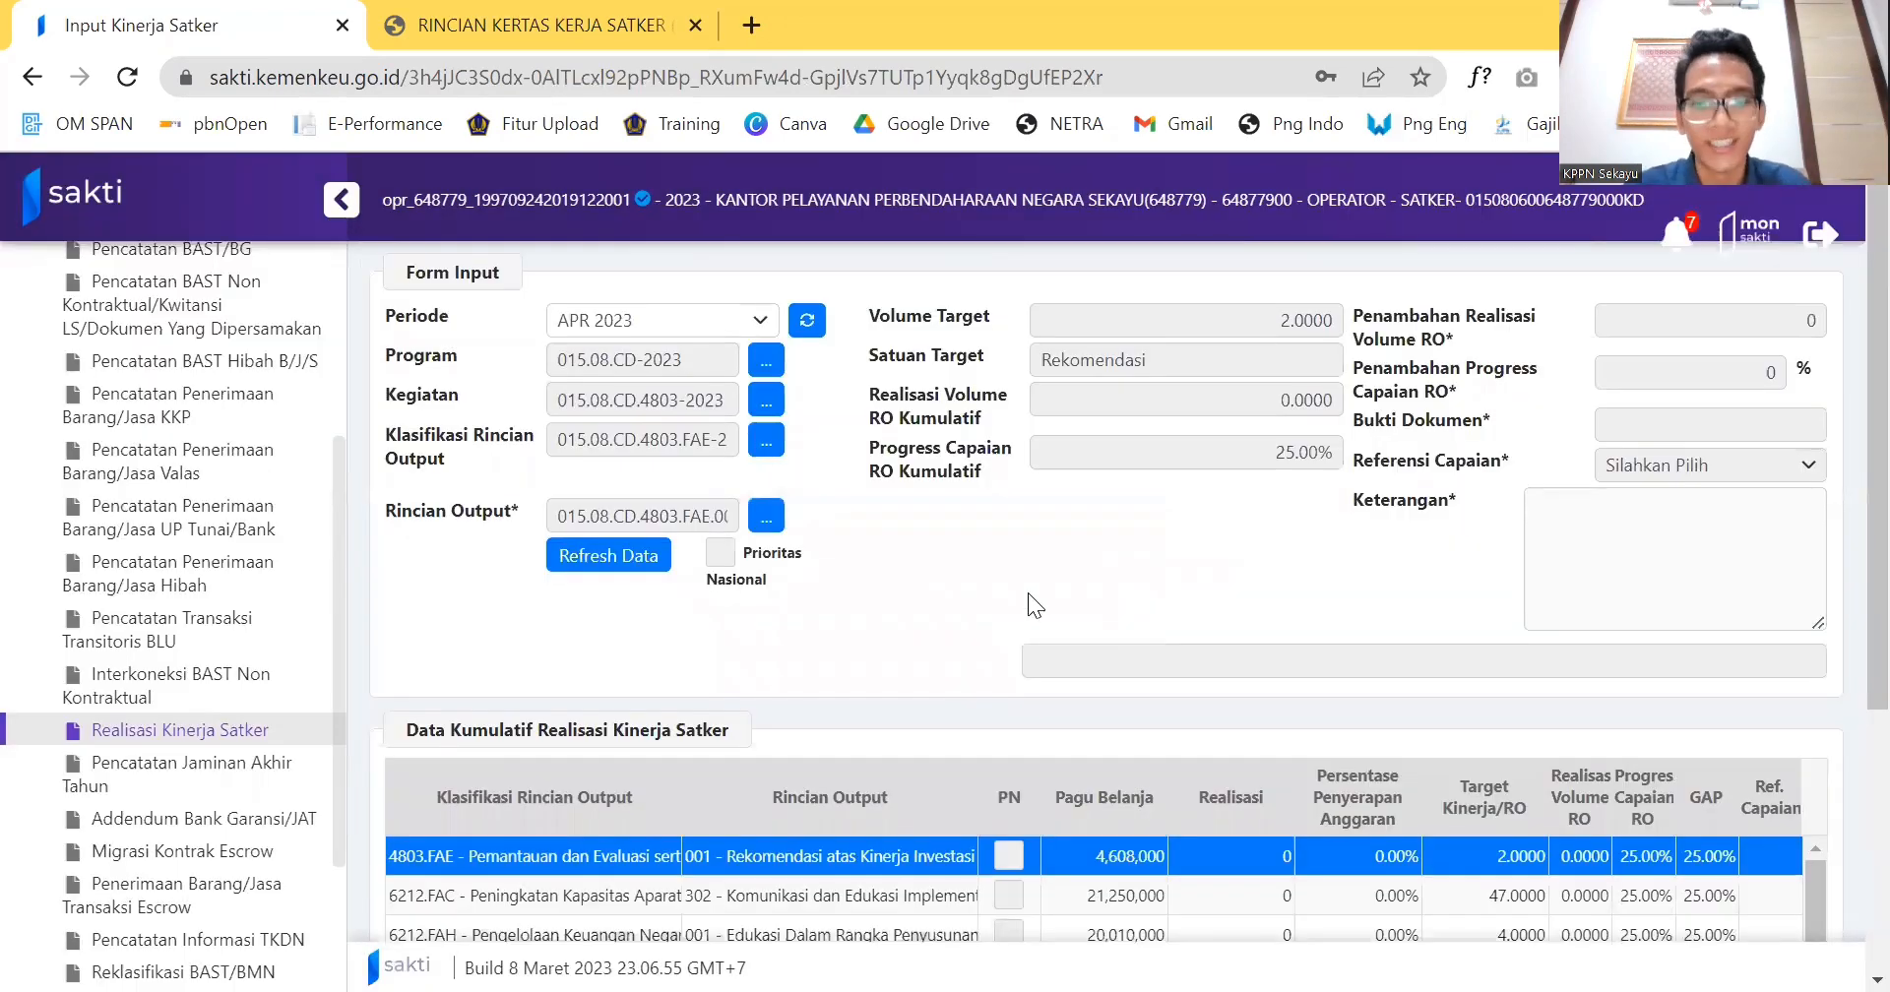
# Set the performance input period to MAR 2023.
pyautogui.click(727, 325)
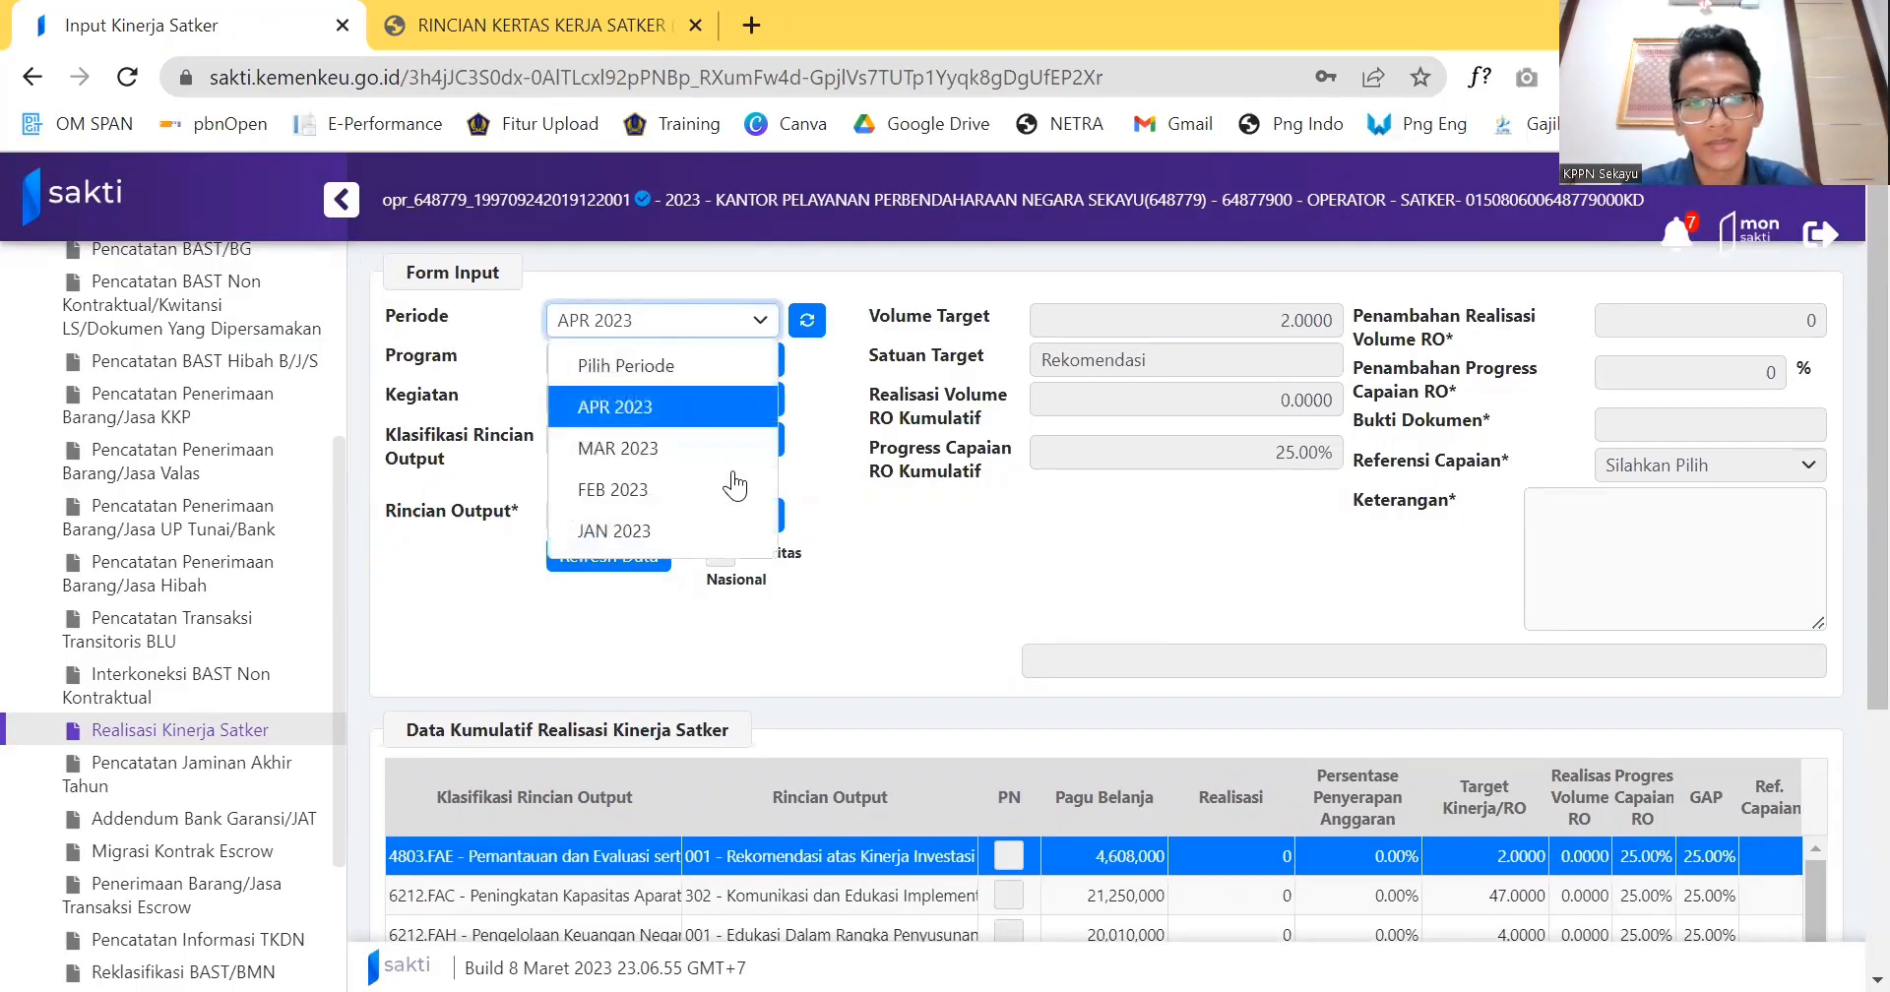
pyautogui.click(714, 449)
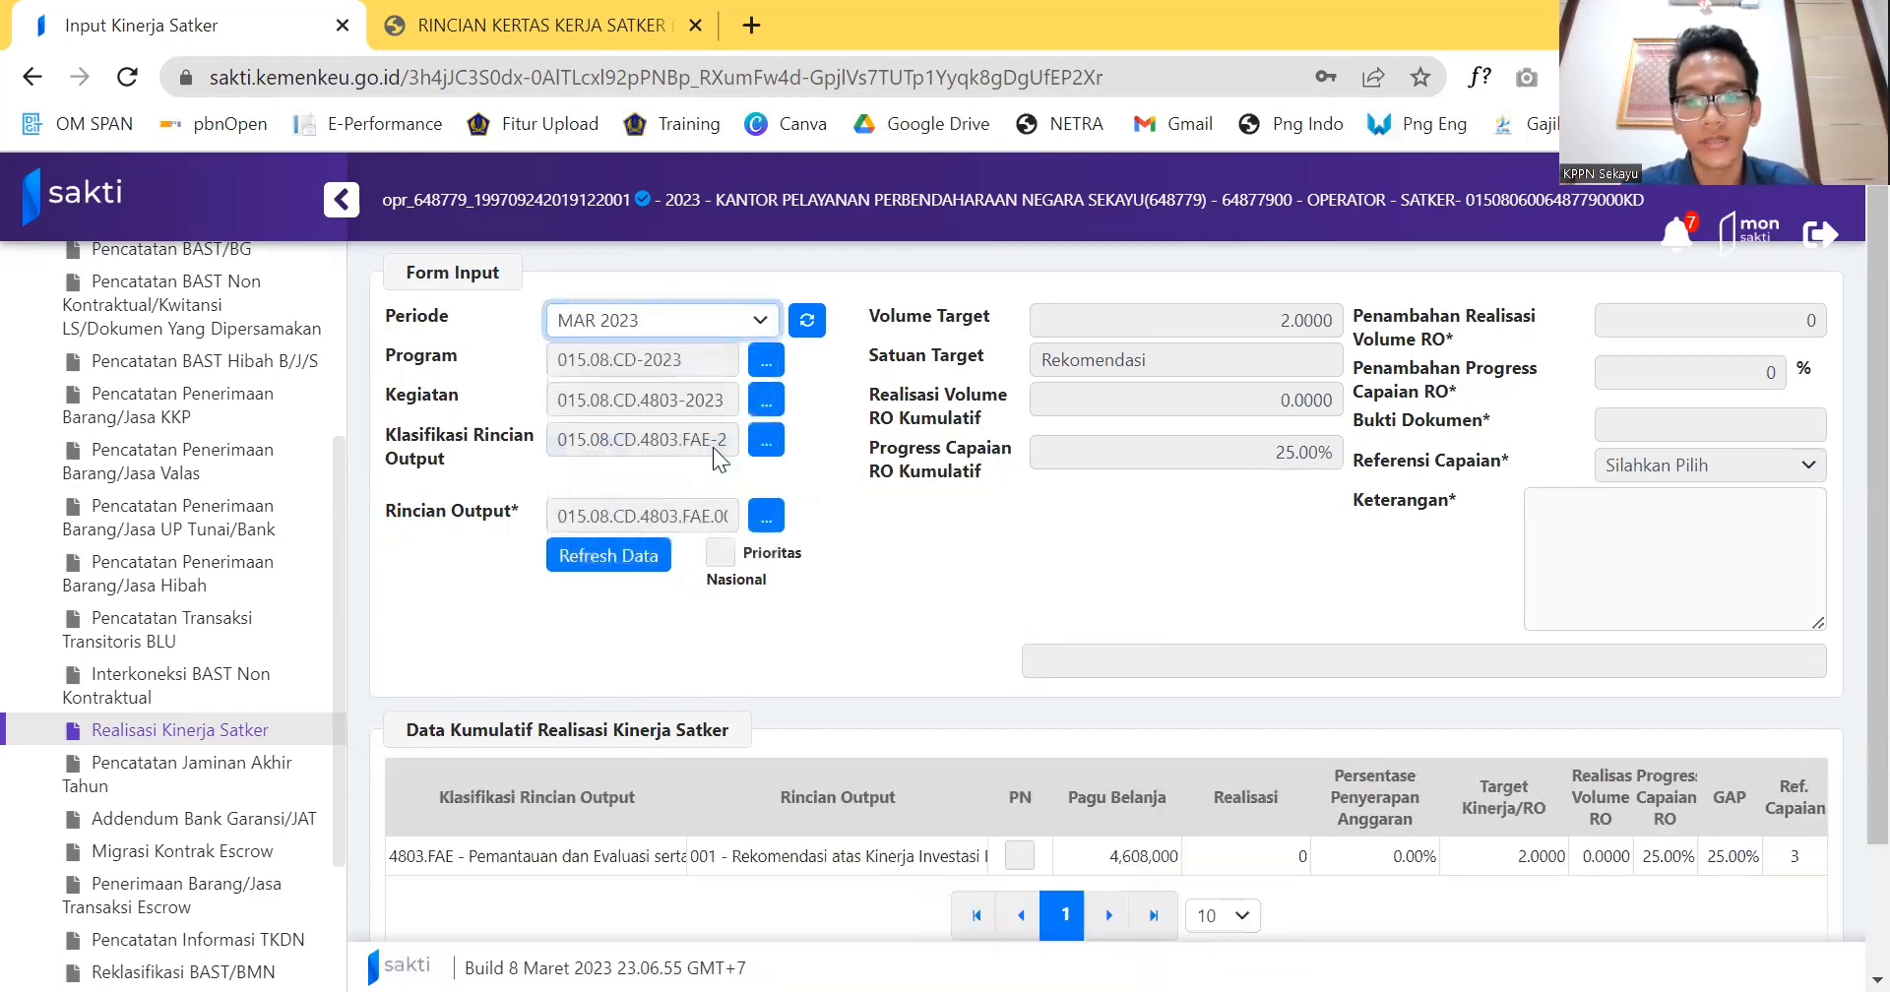
# Load the 4803.FAE output 001 row for MAR 2023 and try to add a performance realisation to it.
pyautogui.click(928, 854)
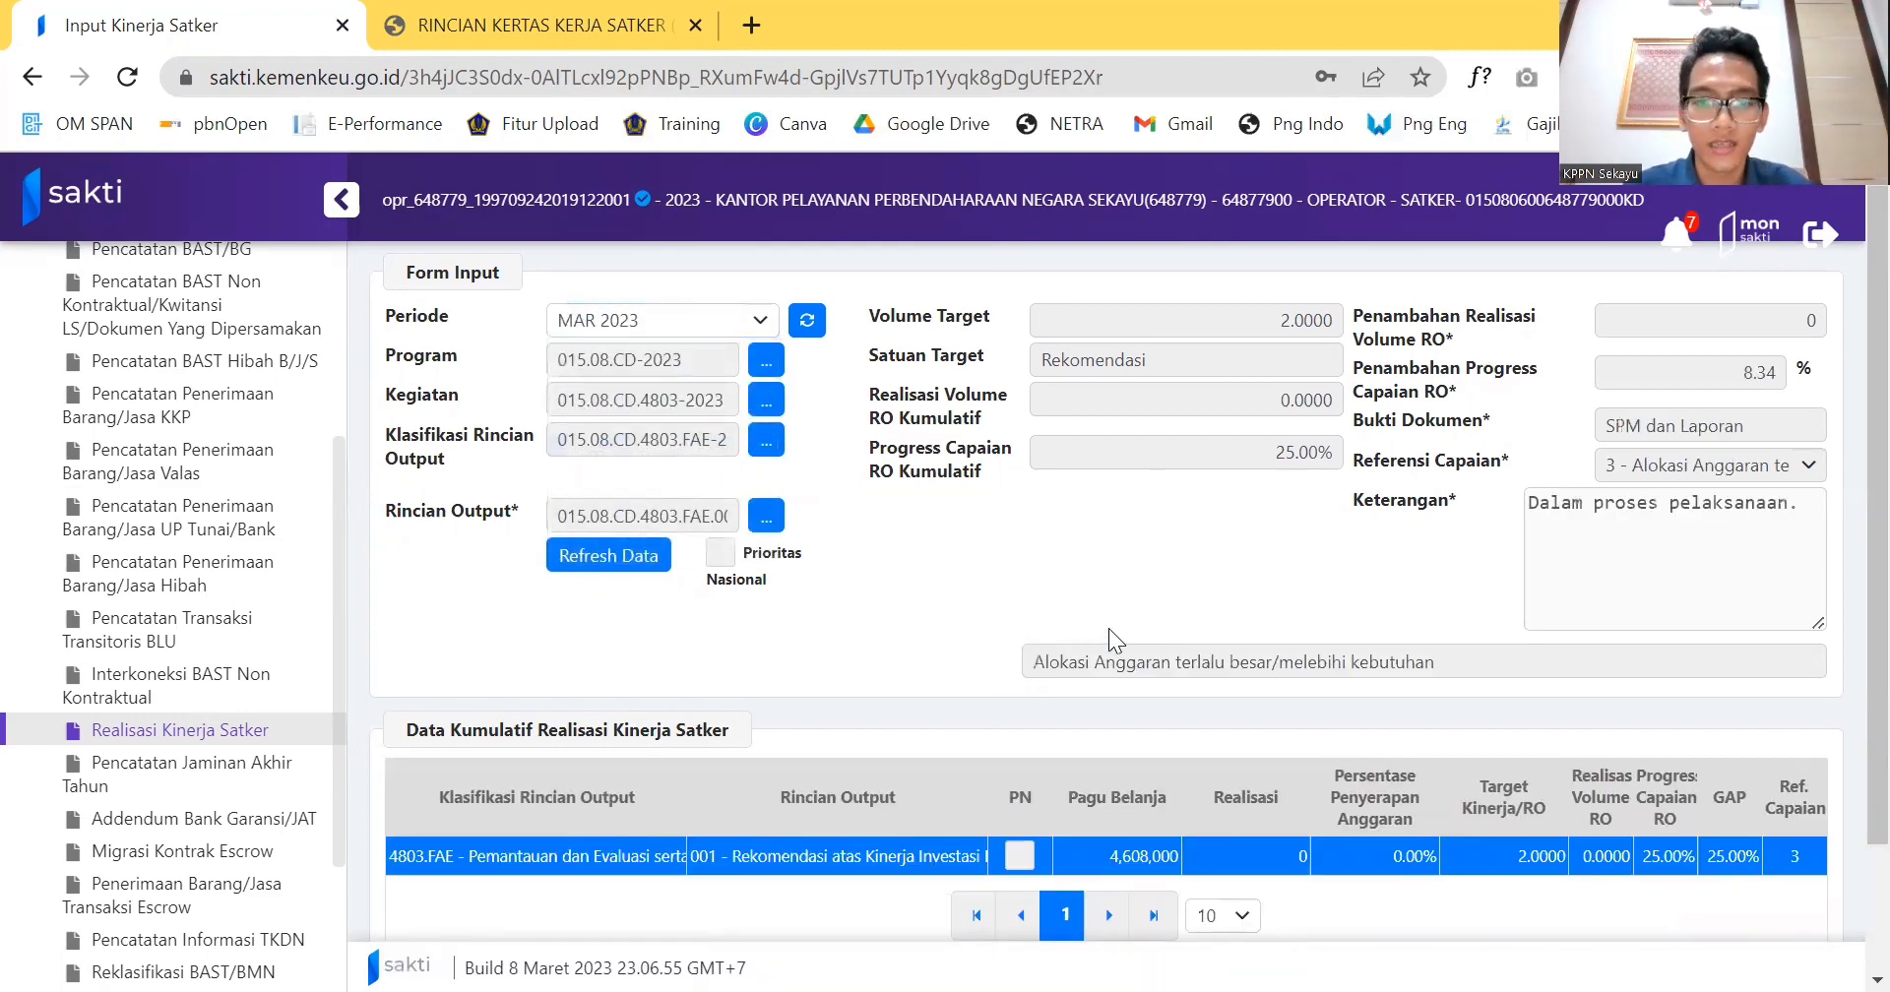
pyautogui.scroll(-2, 1109, 629)
pyautogui.click(583, 841)
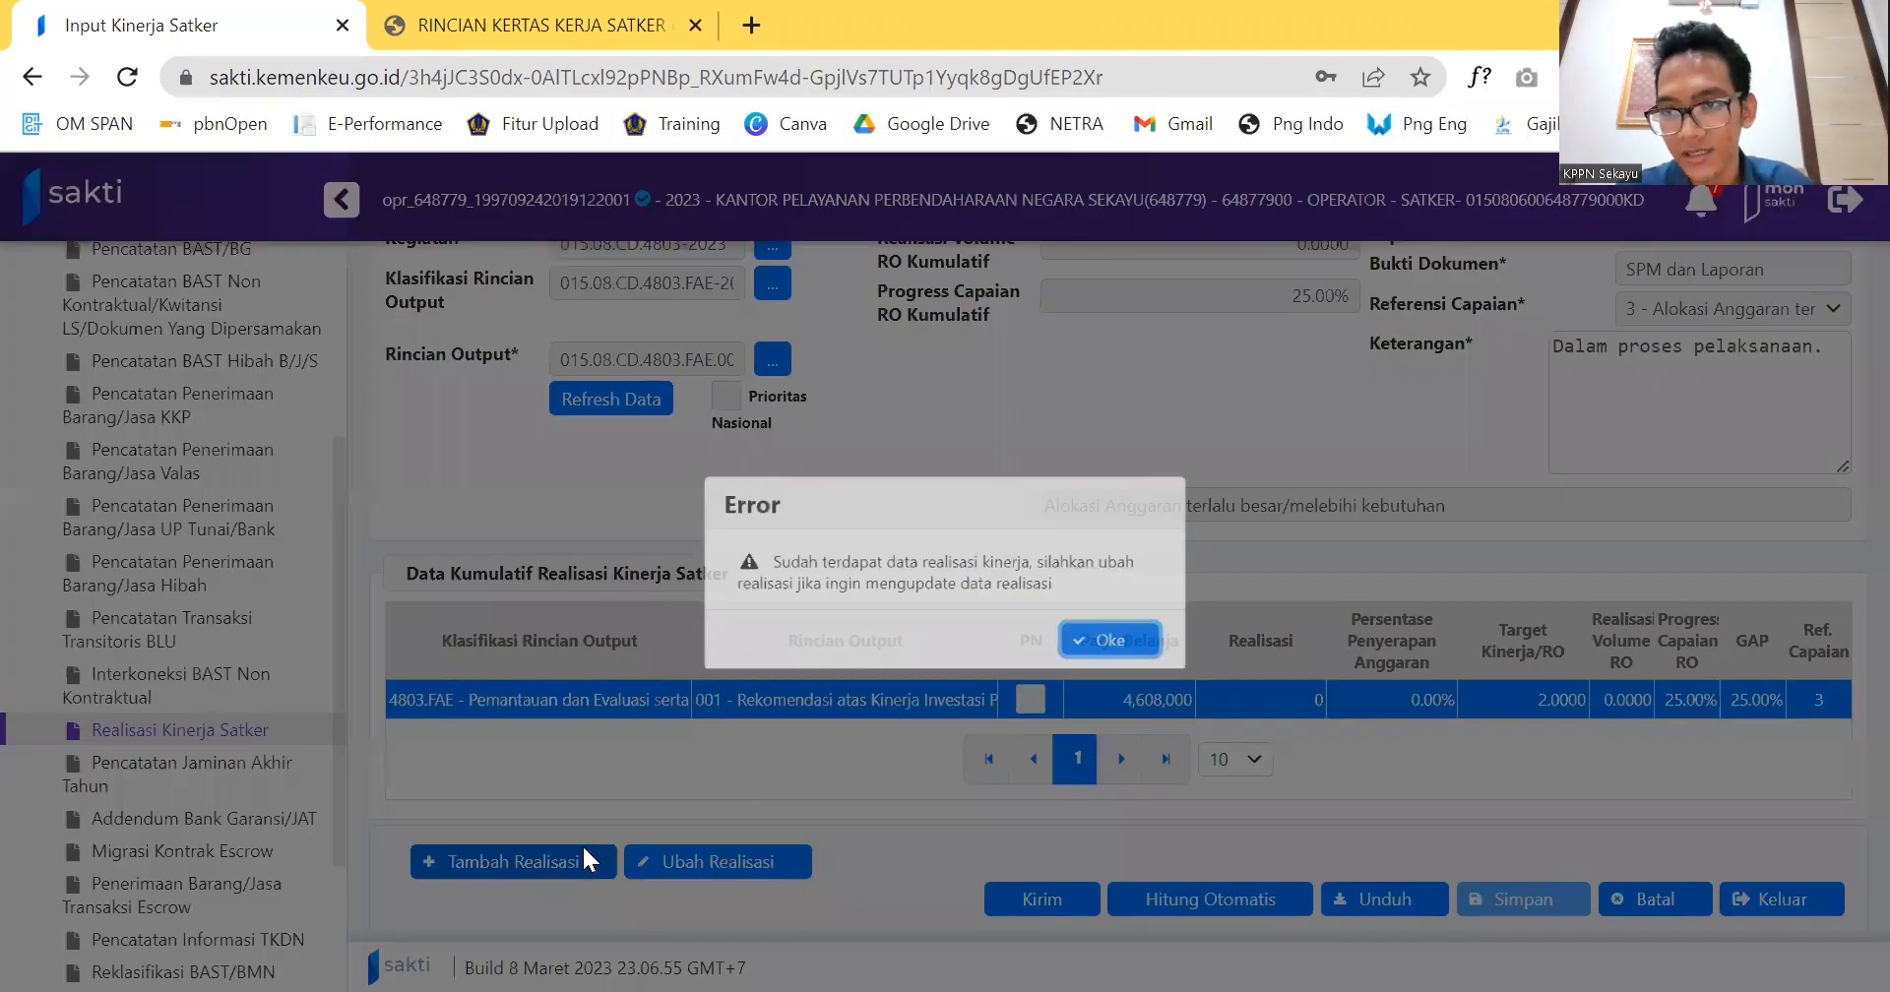
pyautogui.click(1122, 646)
pyautogui.scroll(2, 1195, 462)
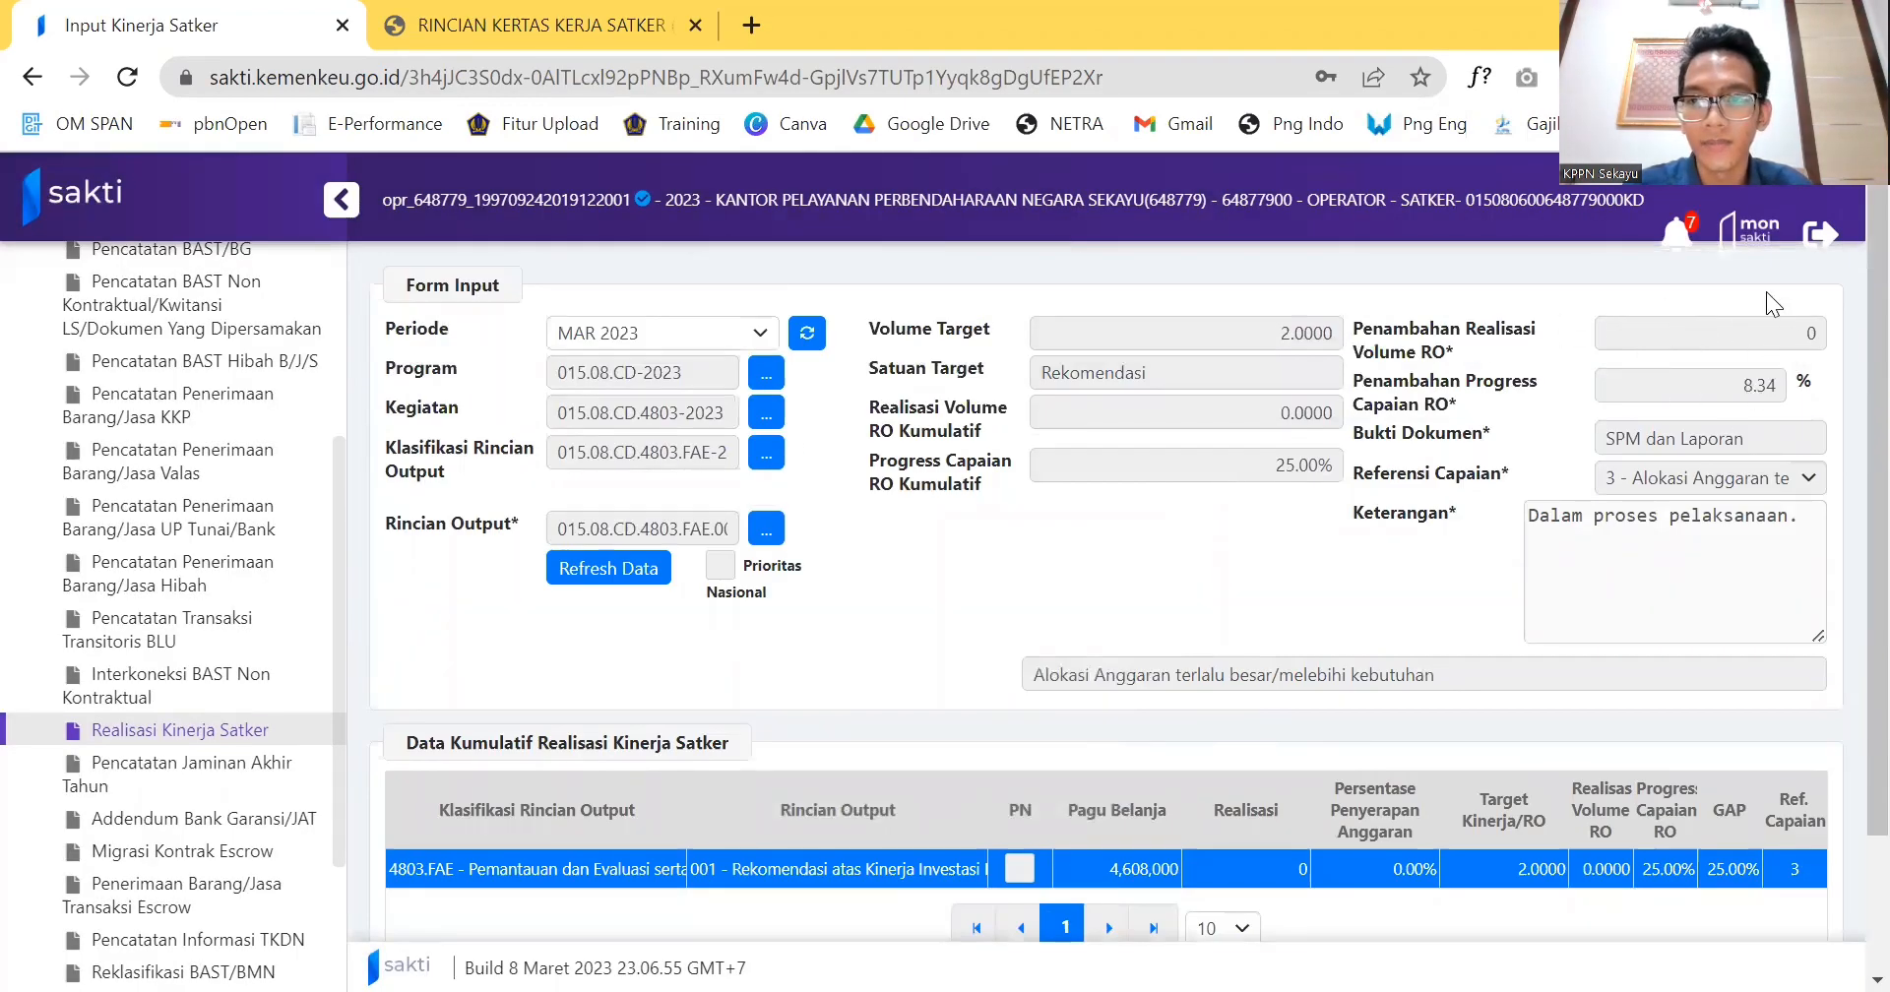
# Open the existing March realisation of 4803.FAE output 001 for editing and go through its volume, progress and supporting document fields.
pyautogui.scroll(-2, 1477, 519)
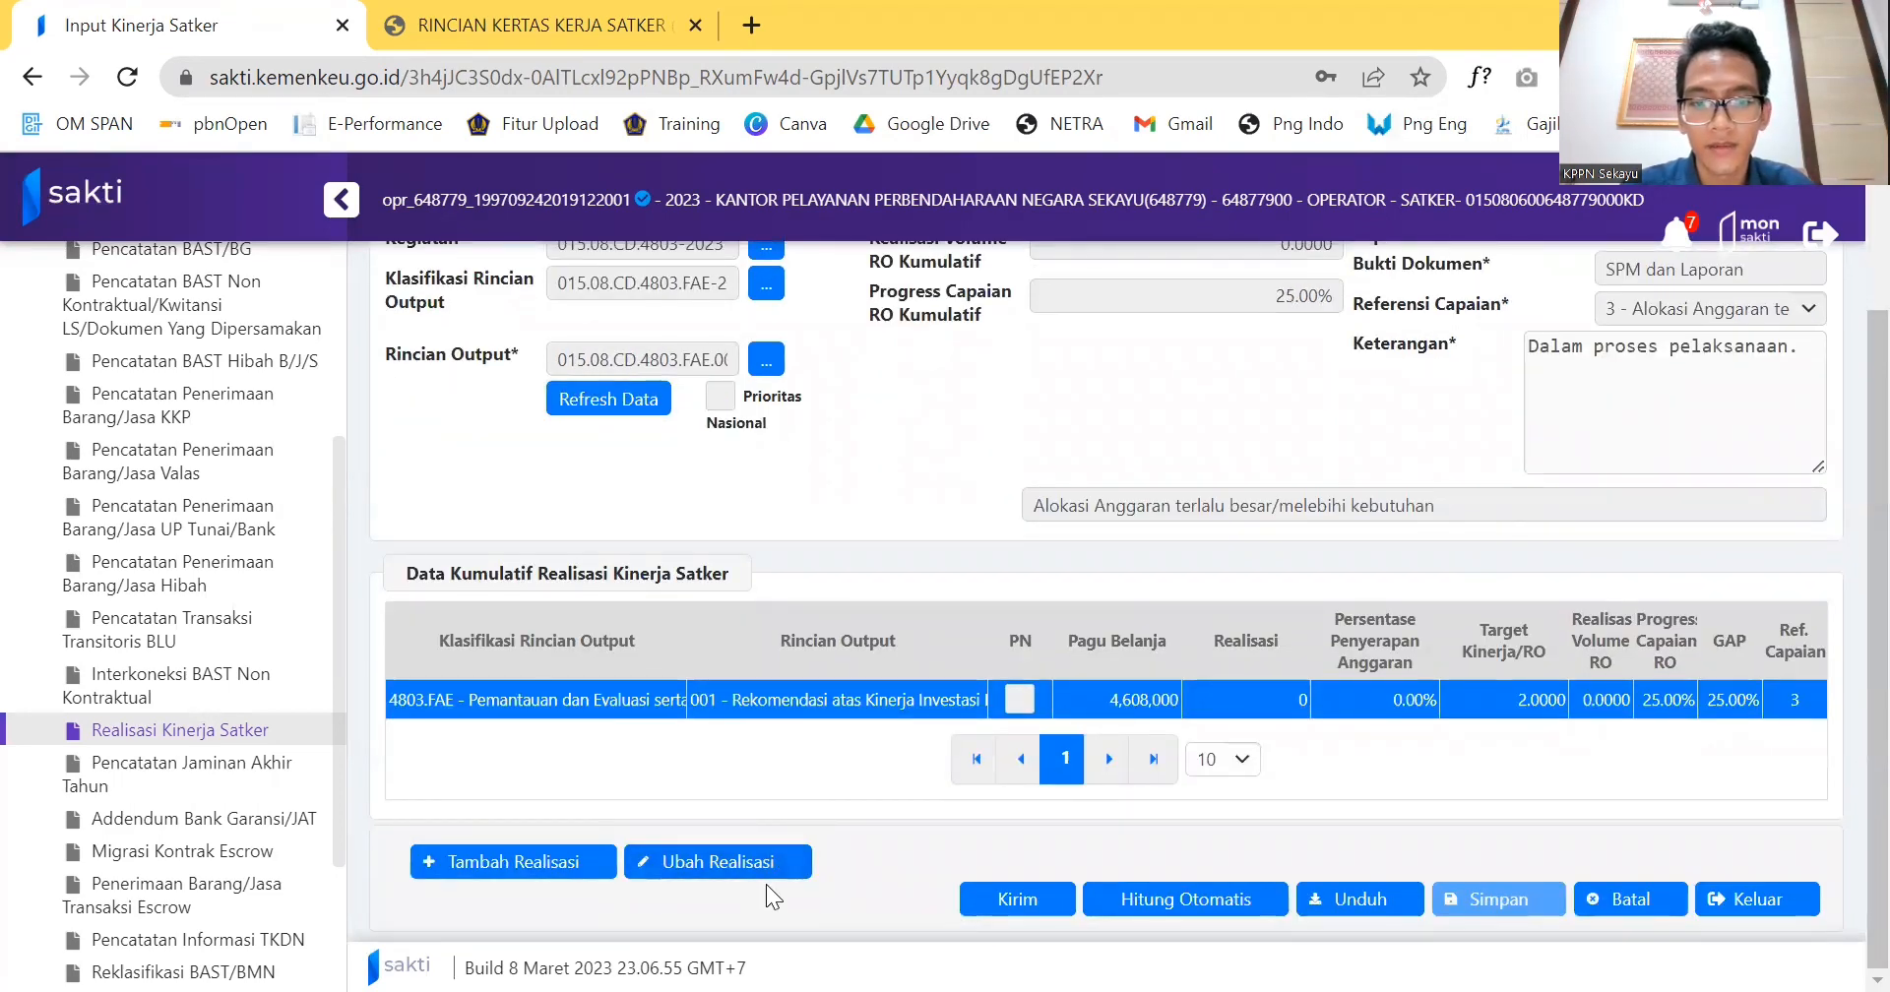
pyautogui.click(785, 858)
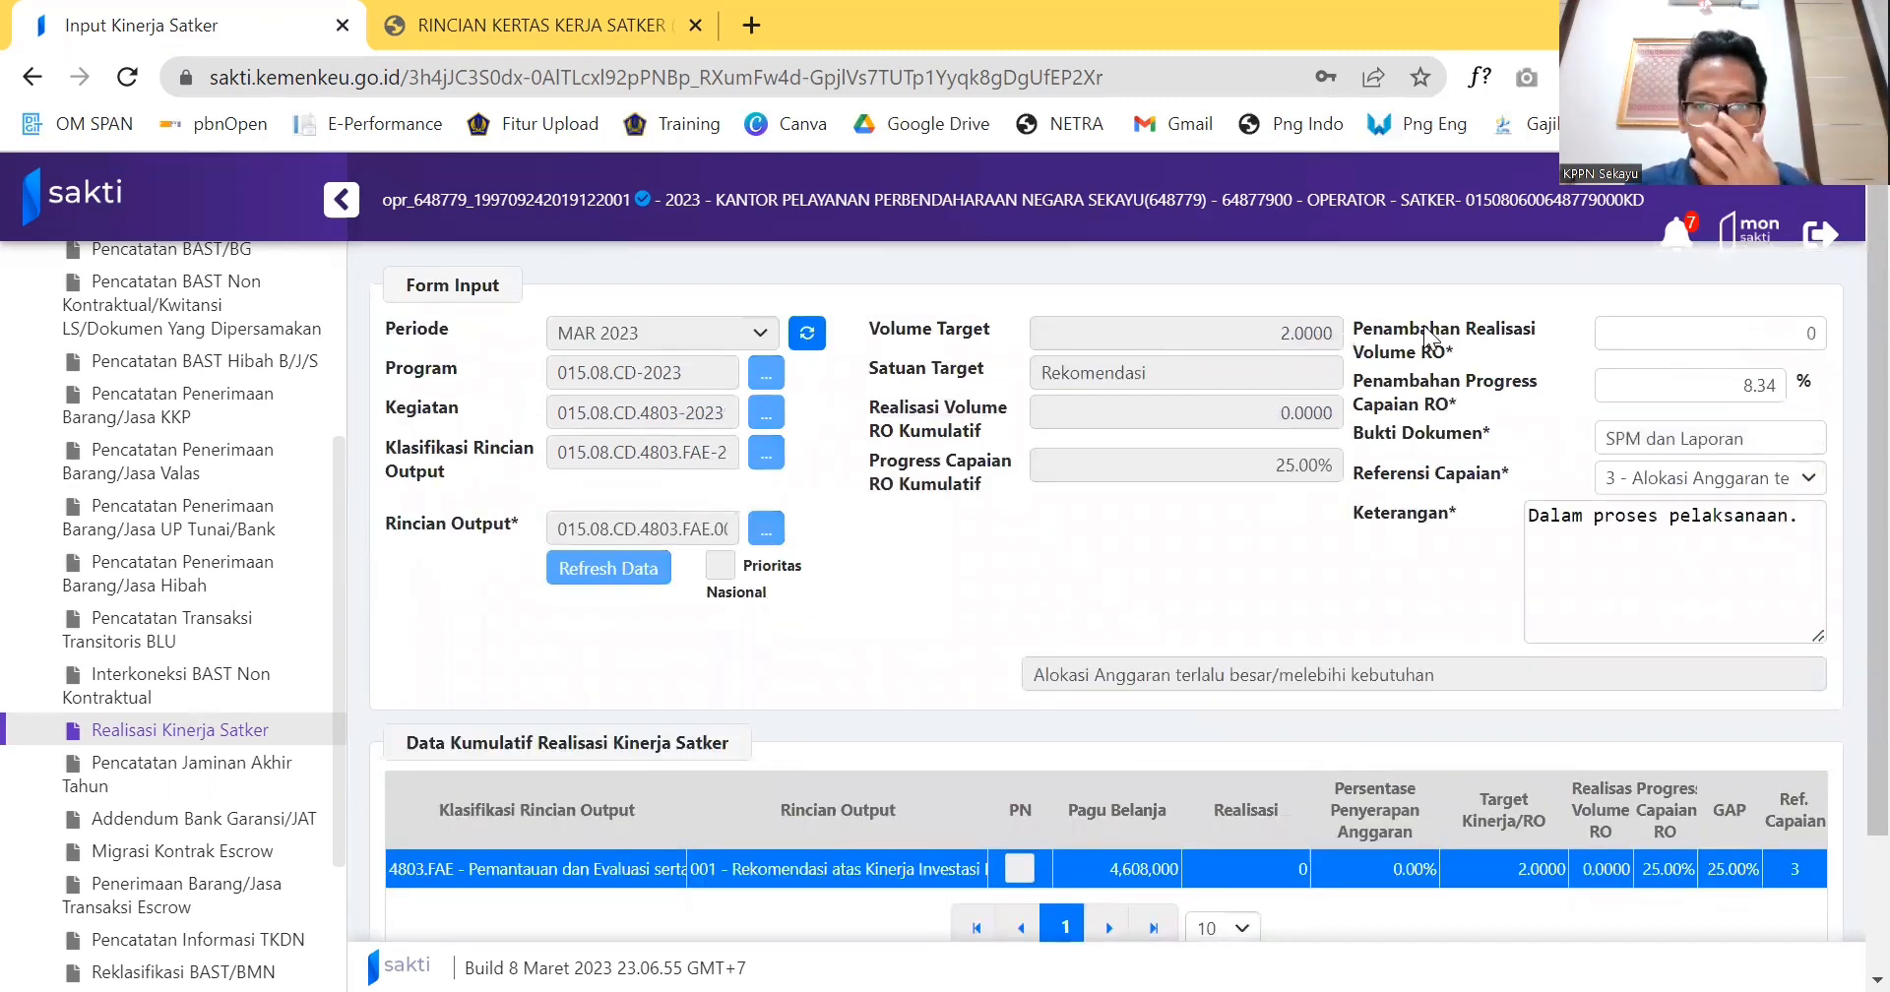
pyautogui.click(1811, 329)
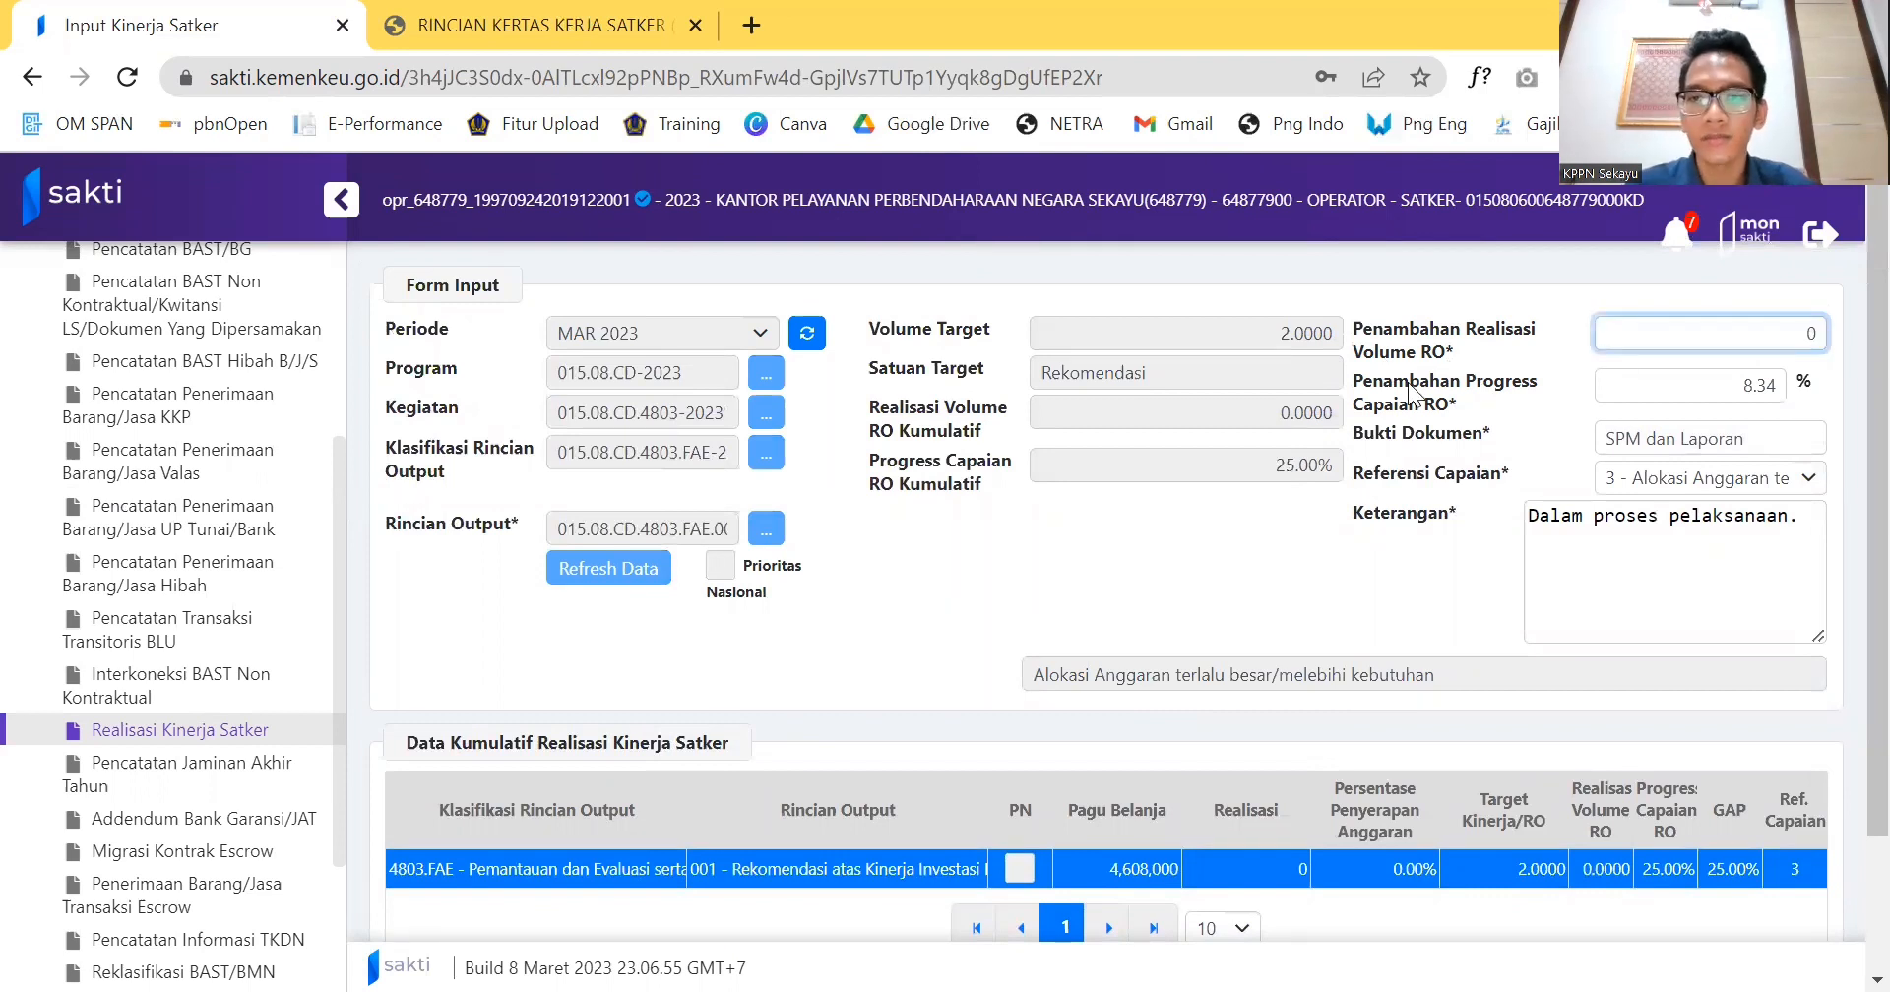
pyautogui.click(1725, 385)
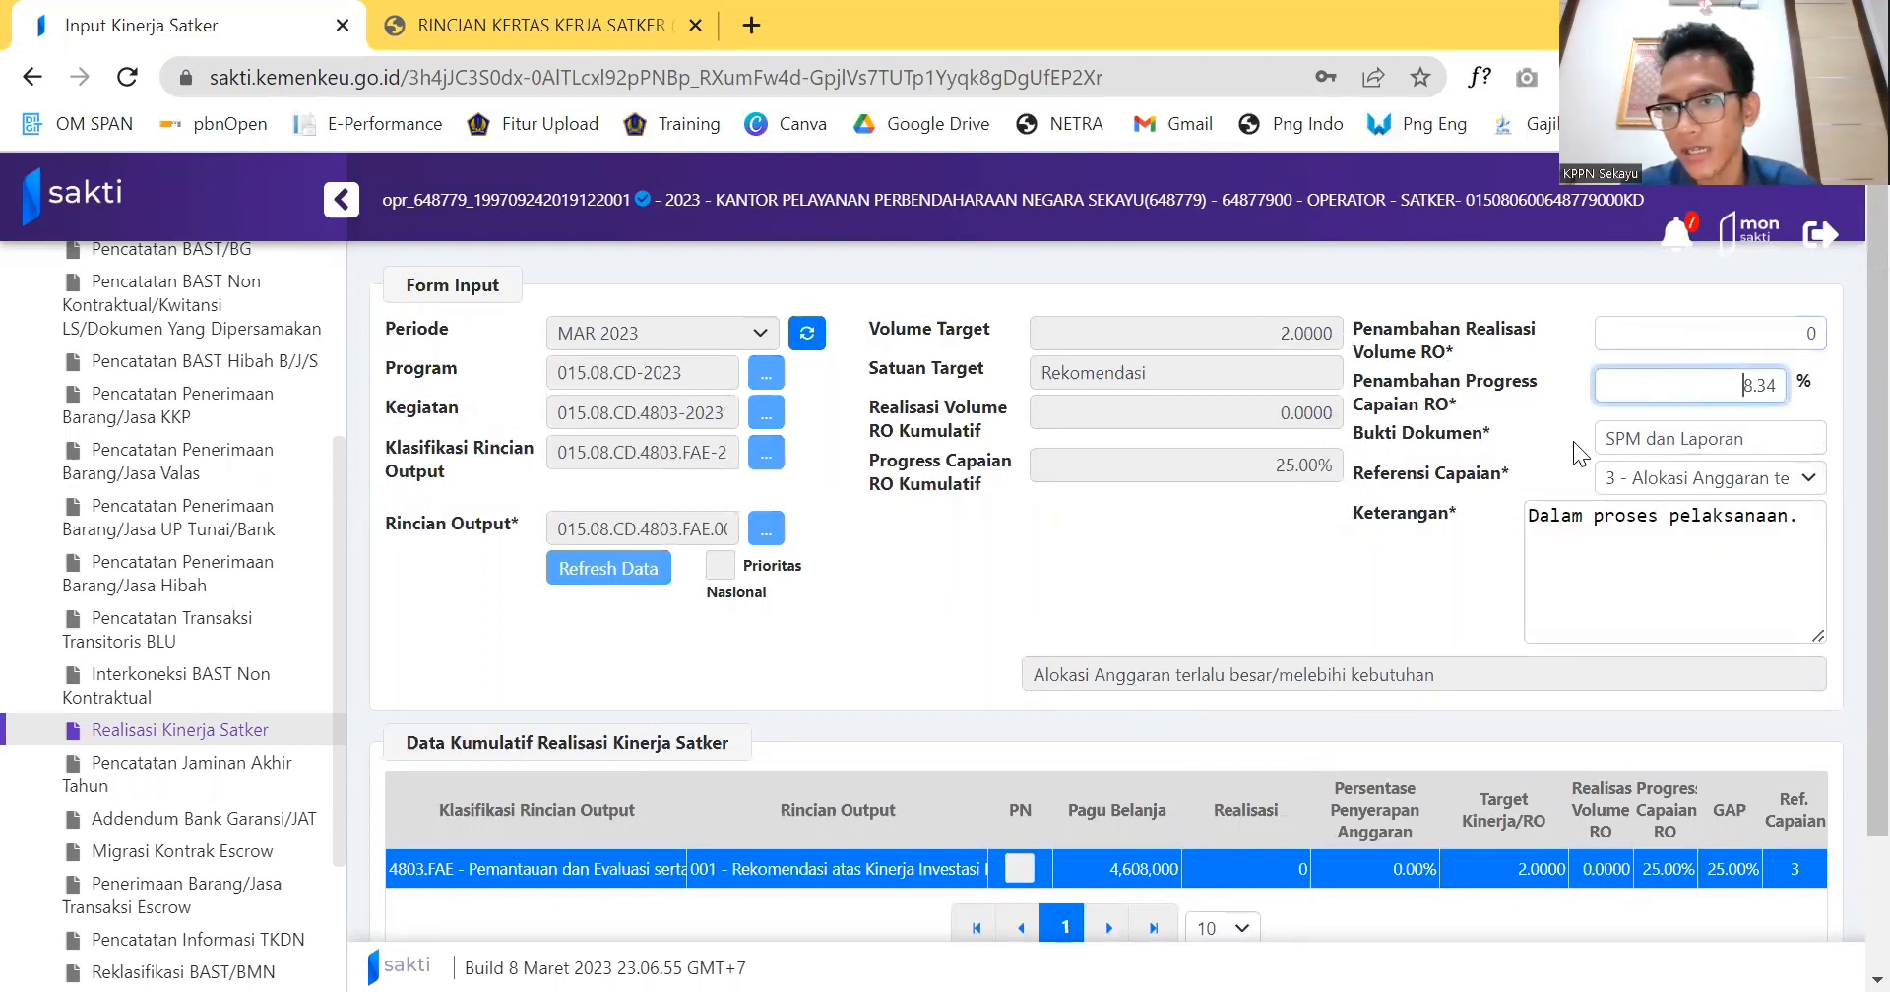
pyautogui.click(1626, 439)
pyautogui.click(1592, 532)
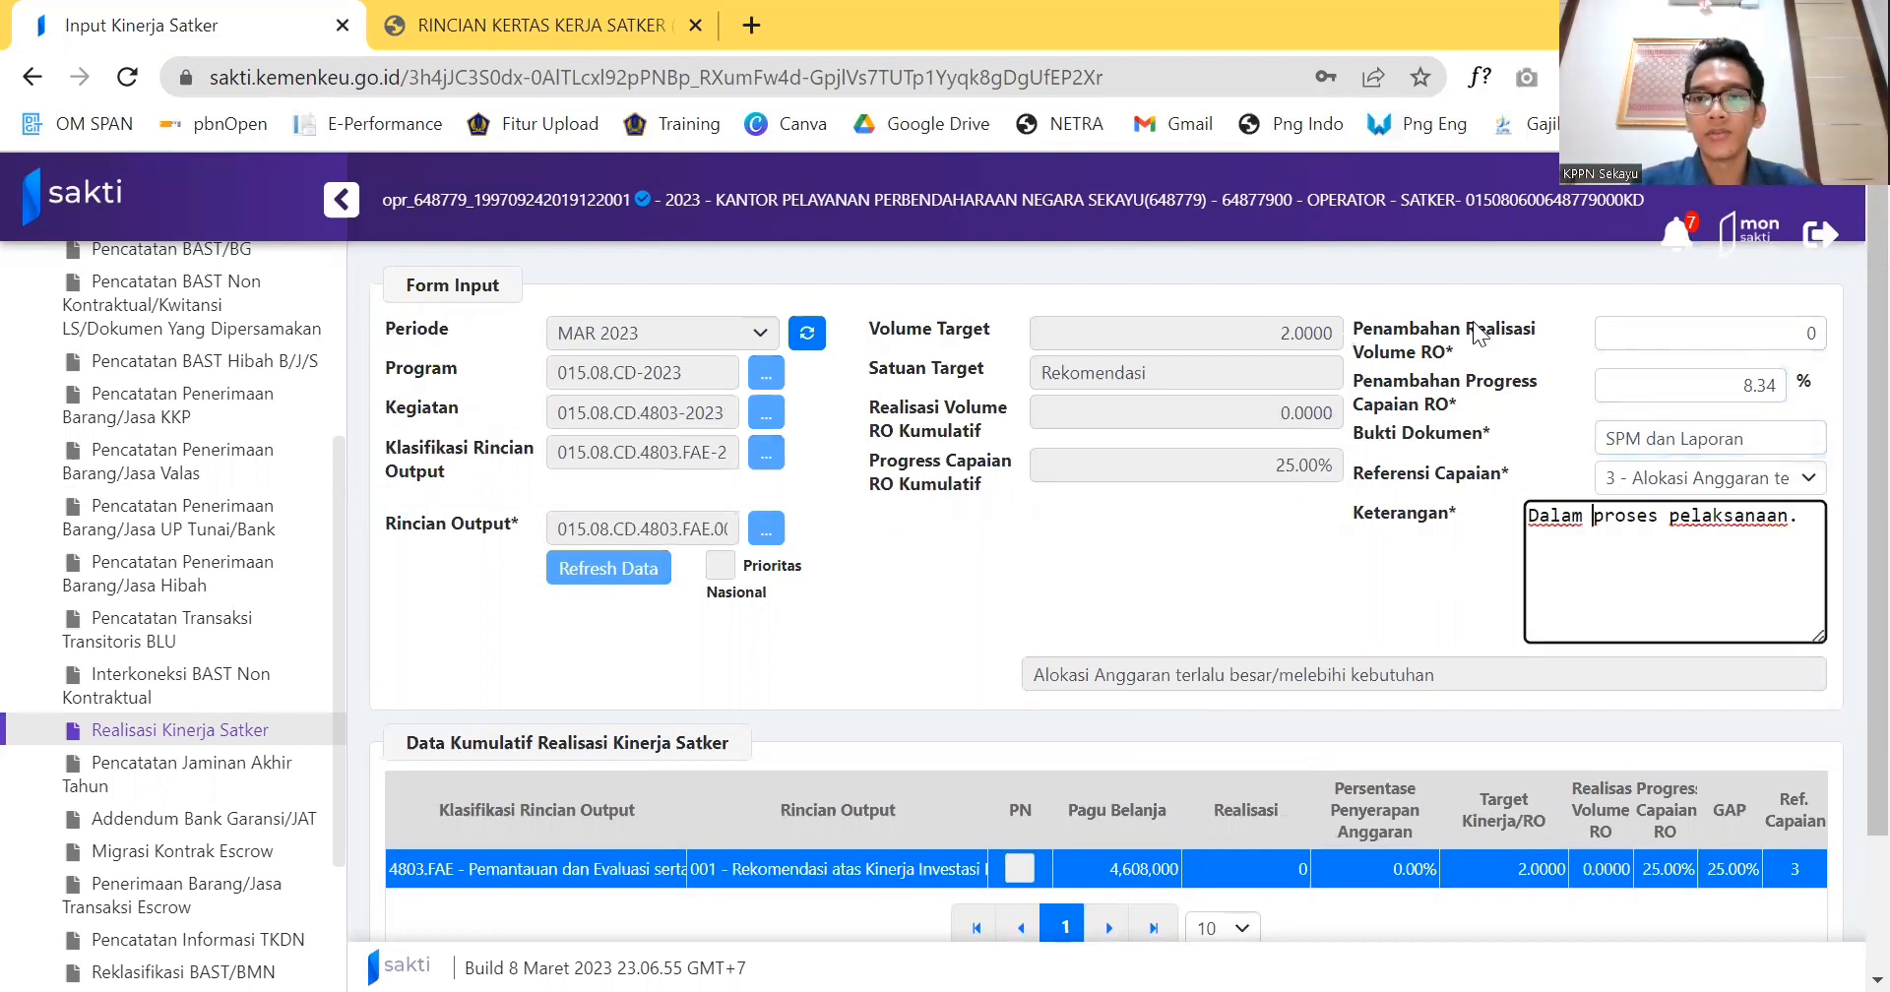
pyautogui.click(1728, 336)
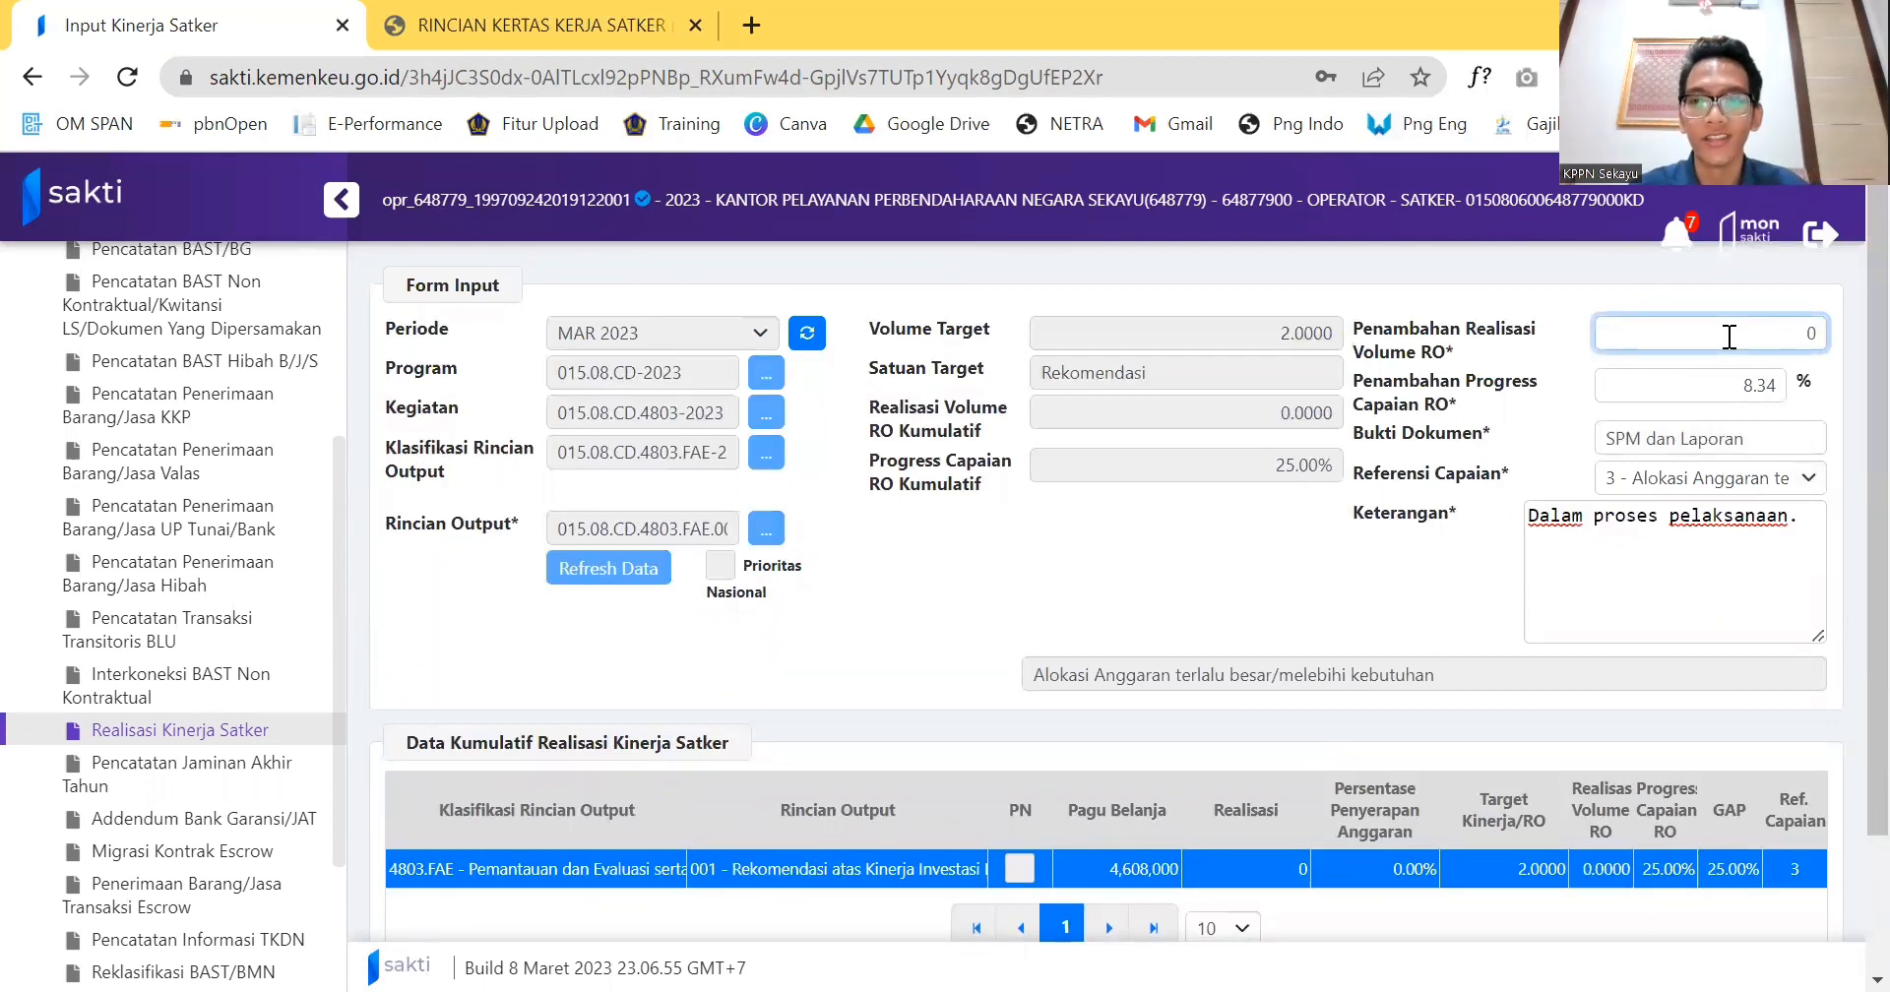
pyautogui.click(1730, 397)
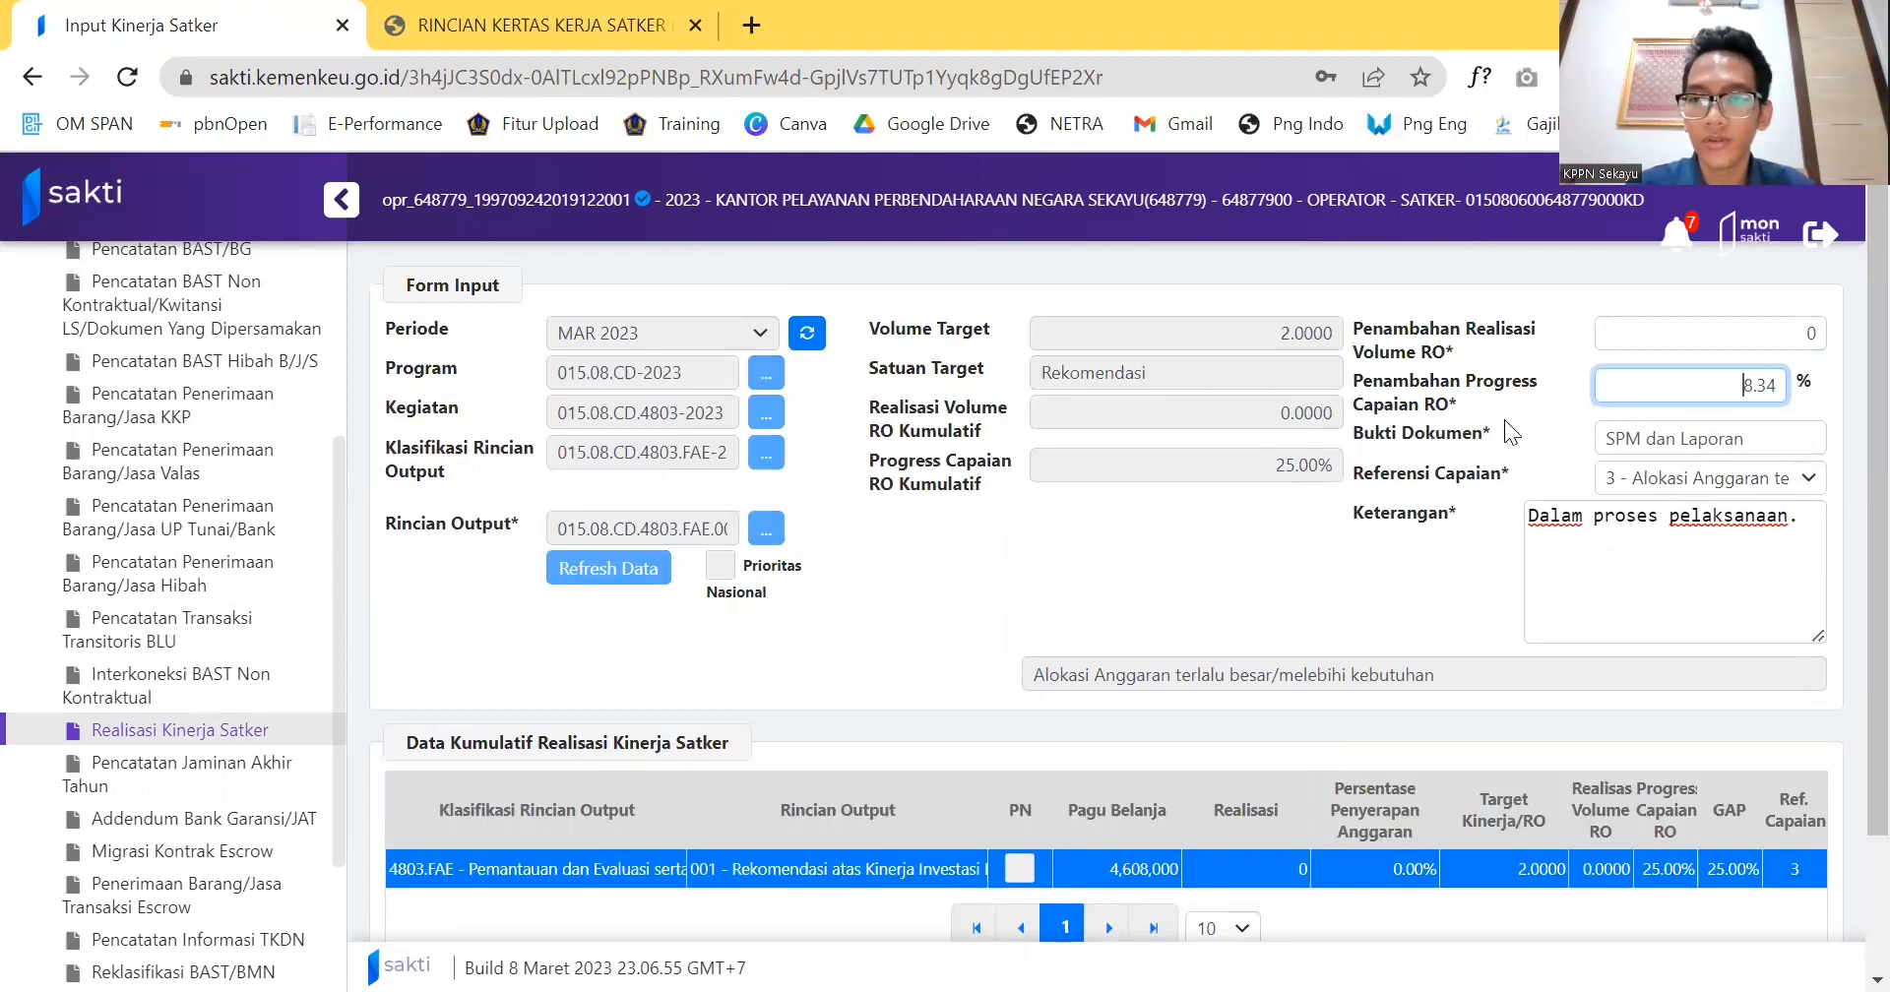
pyautogui.click(1757, 436)
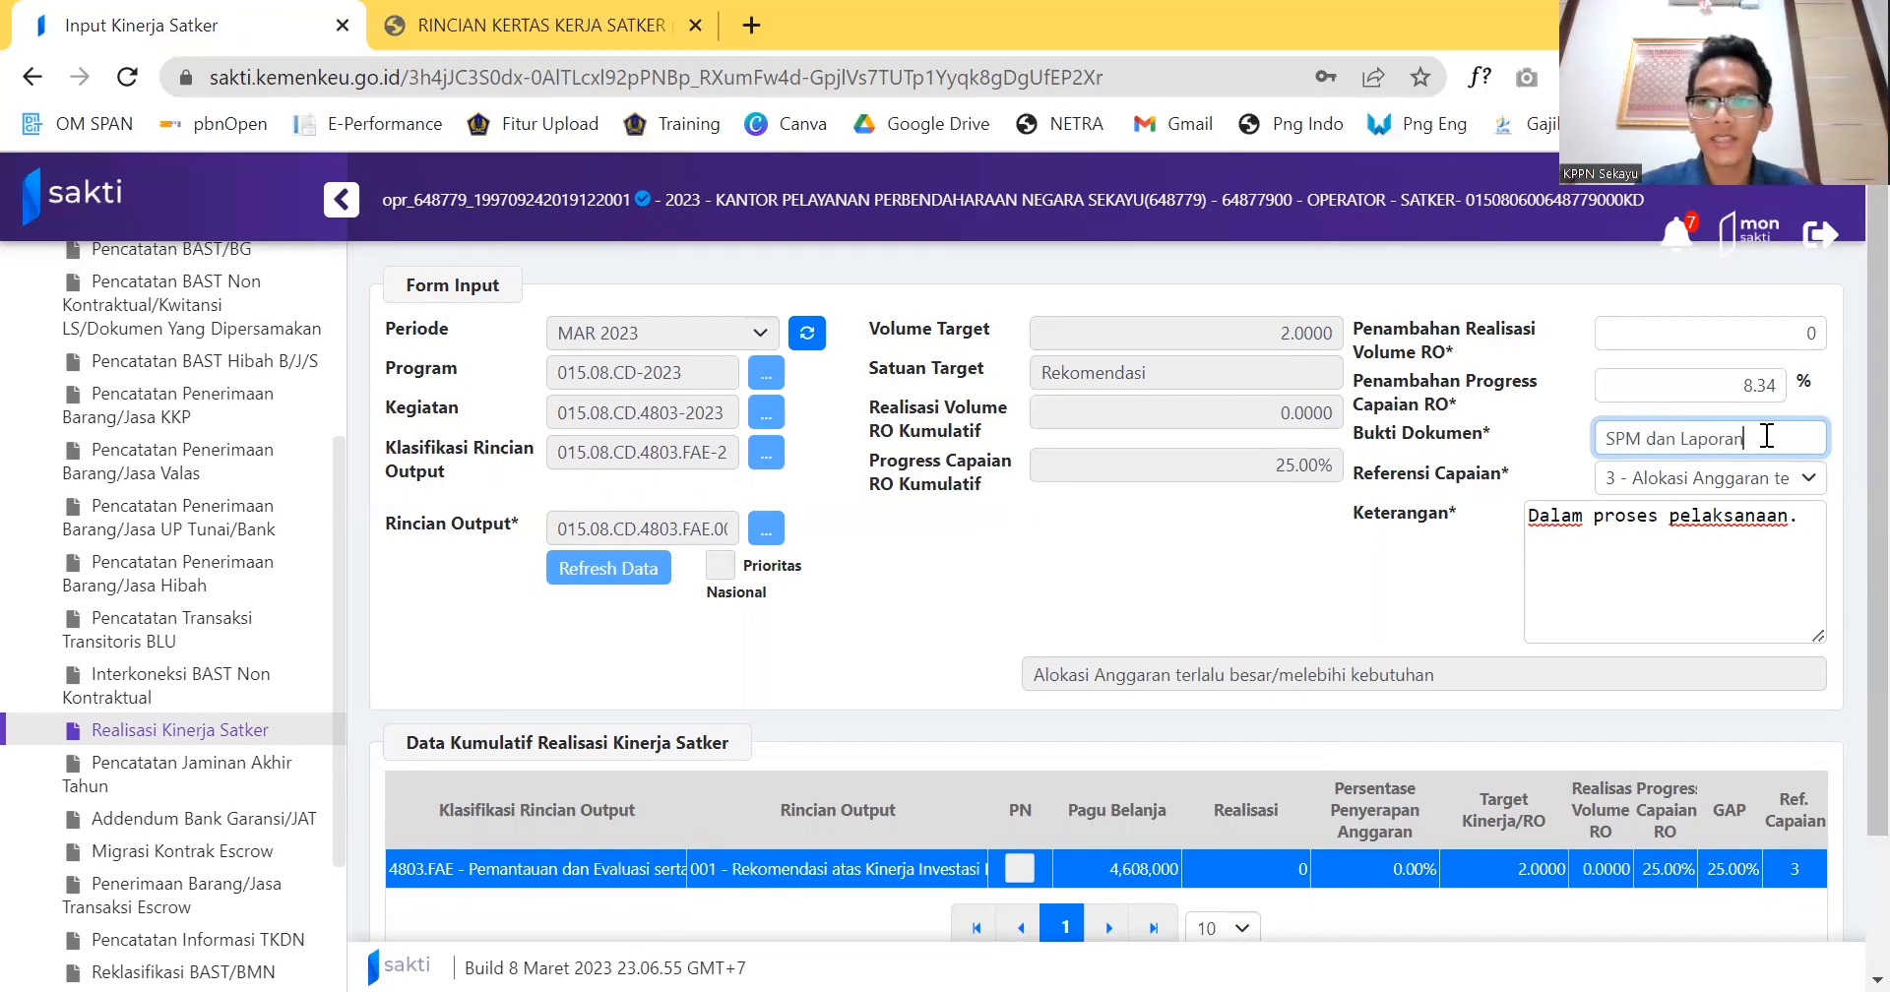
# Reselect the 4803.FAE output 001 row and reopen its realisation for editing.
pyautogui.click(1760, 479)
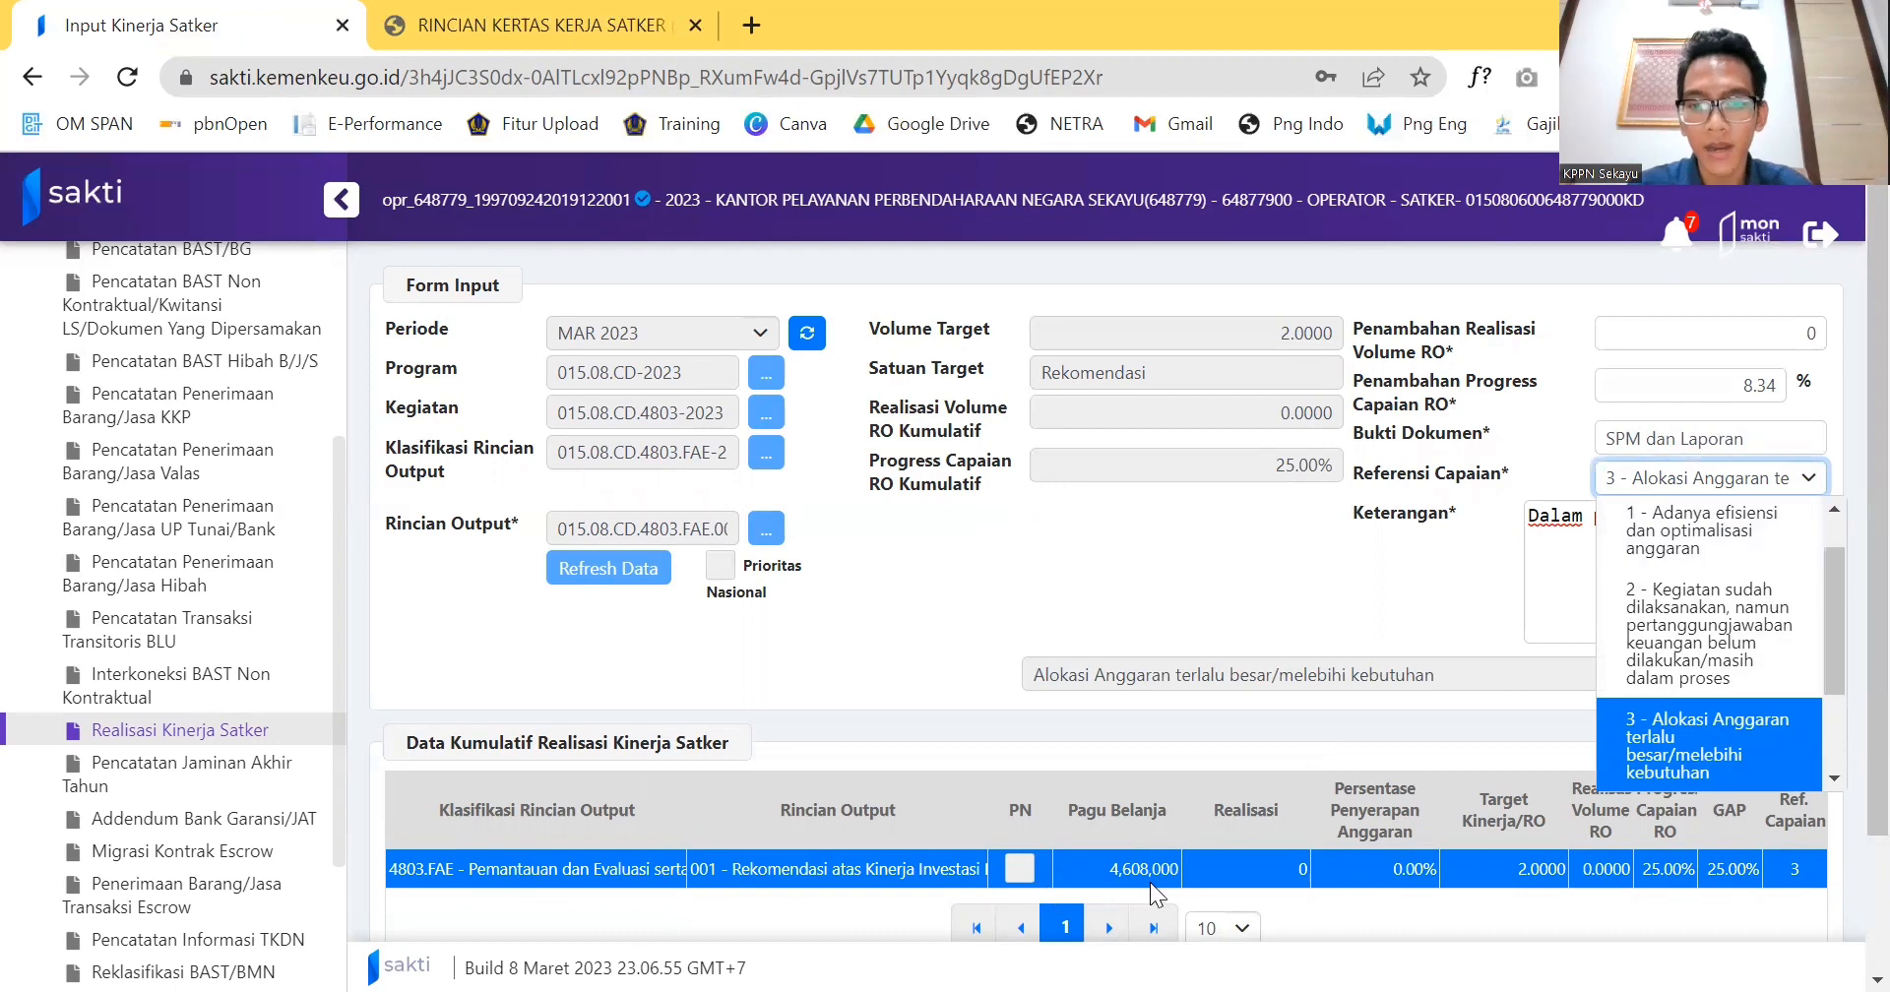
pyautogui.click(1107, 868)
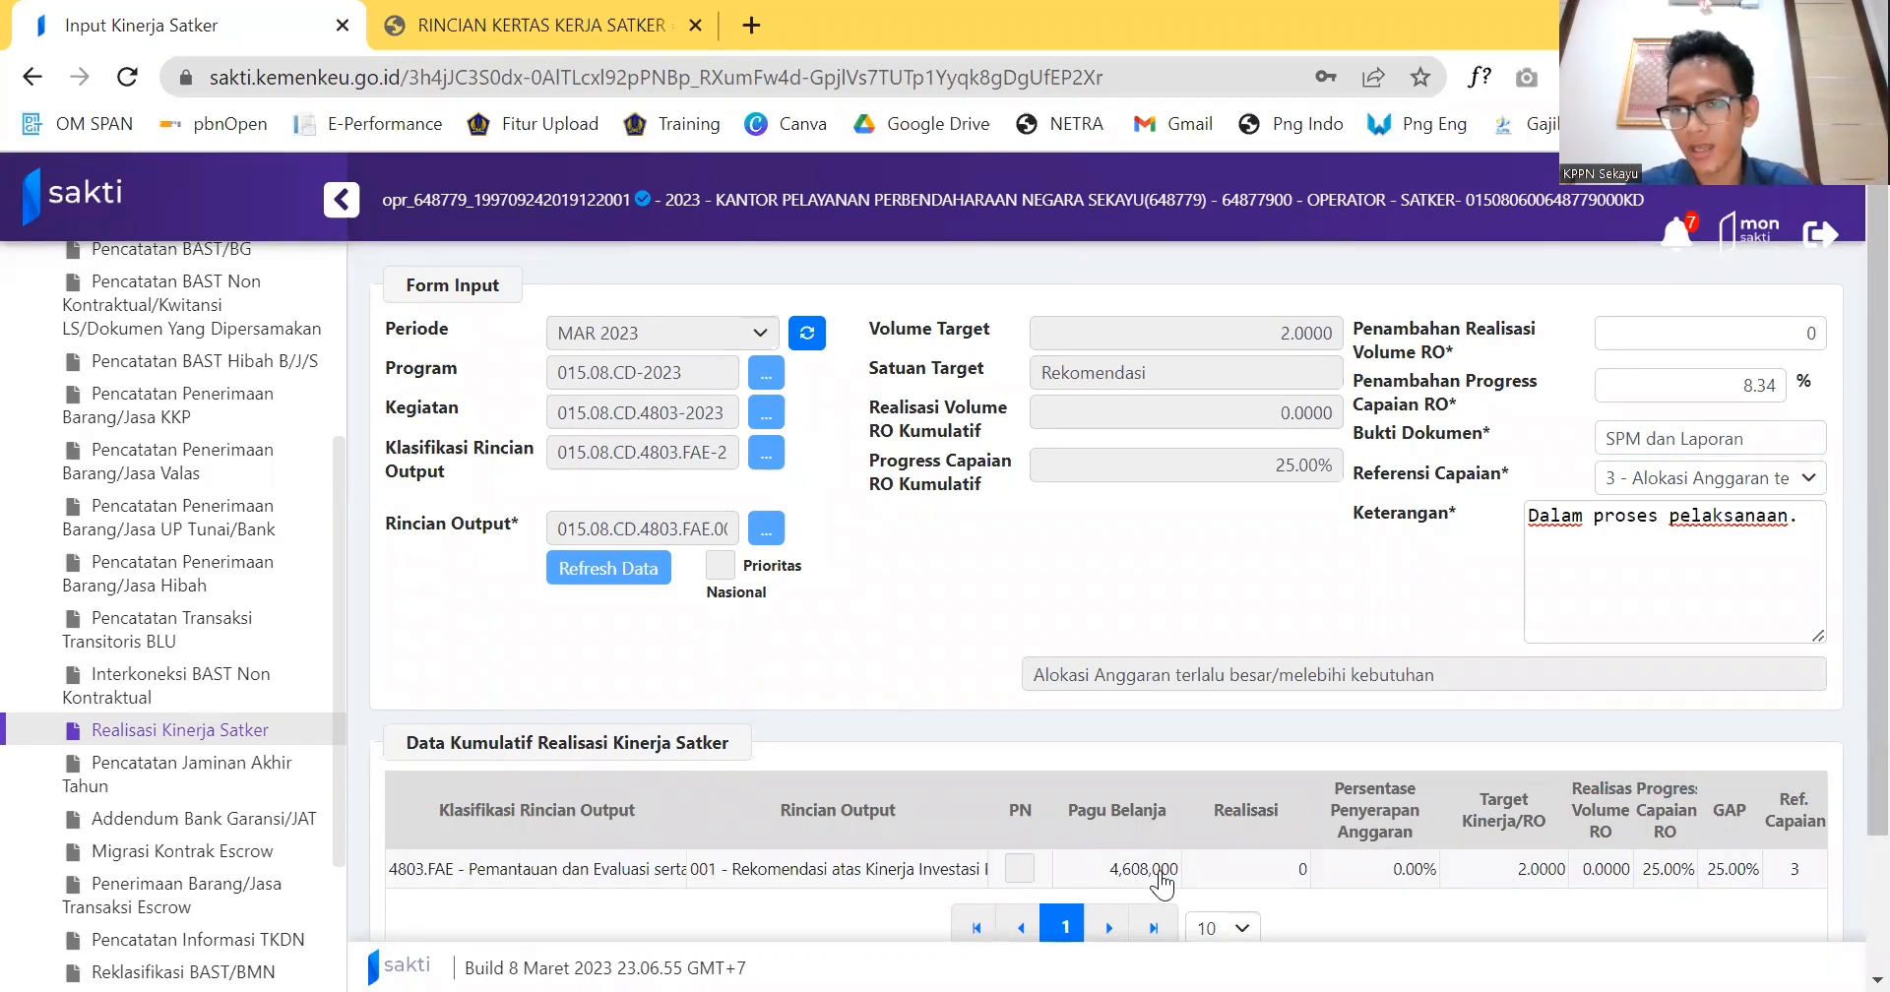
pyautogui.click(1093, 876)
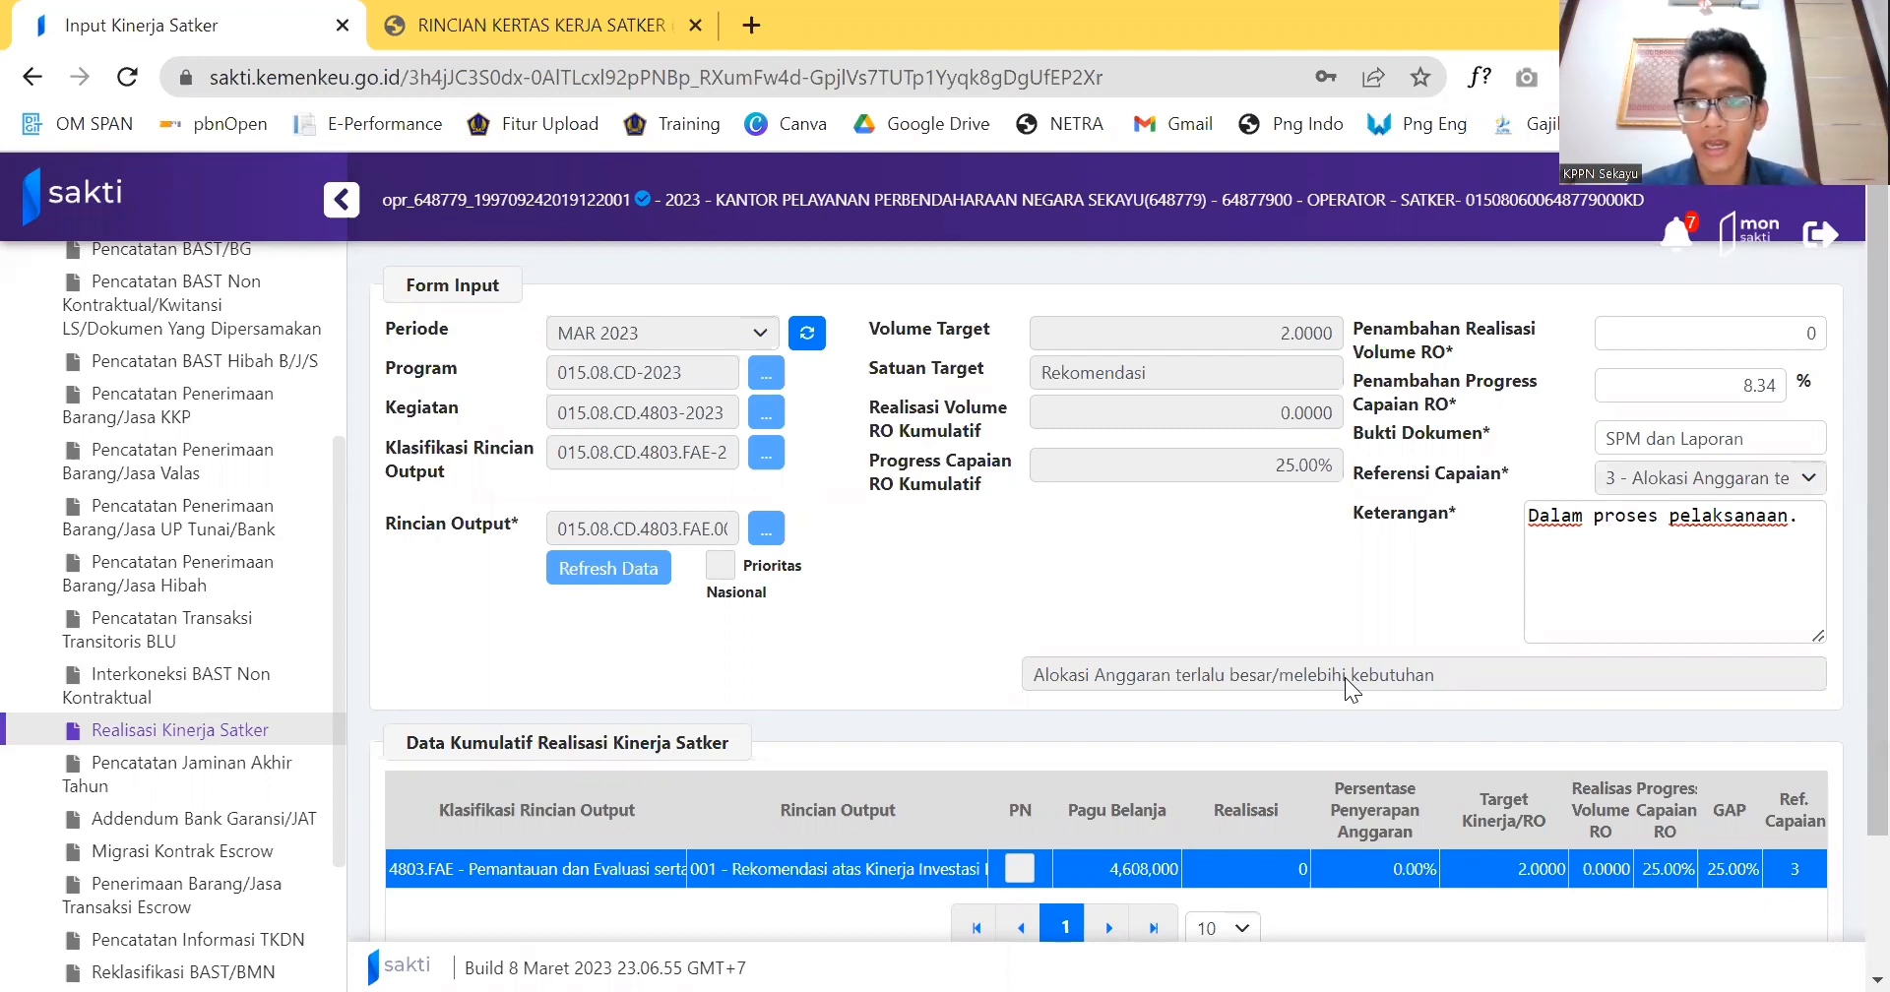
pyautogui.click(1732, 438)
pyautogui.scroll(-2, 1280, 532)
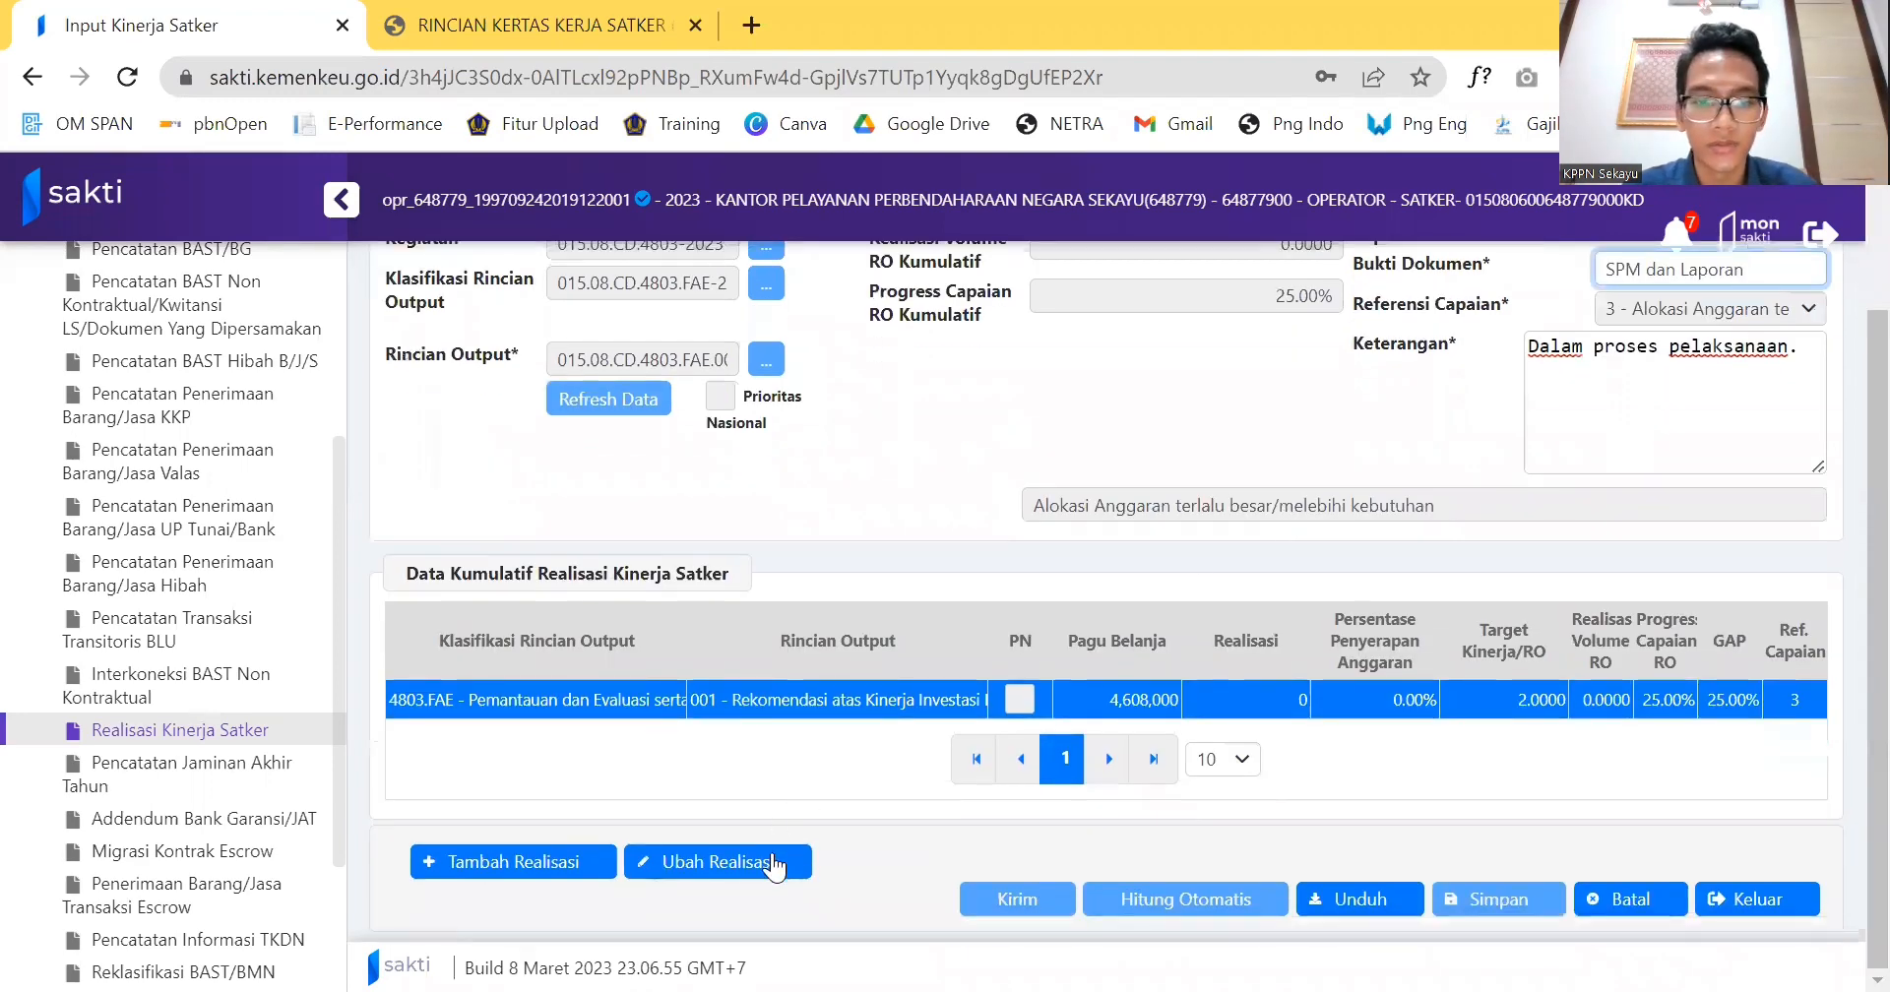
pyautogui.click(742, 861)
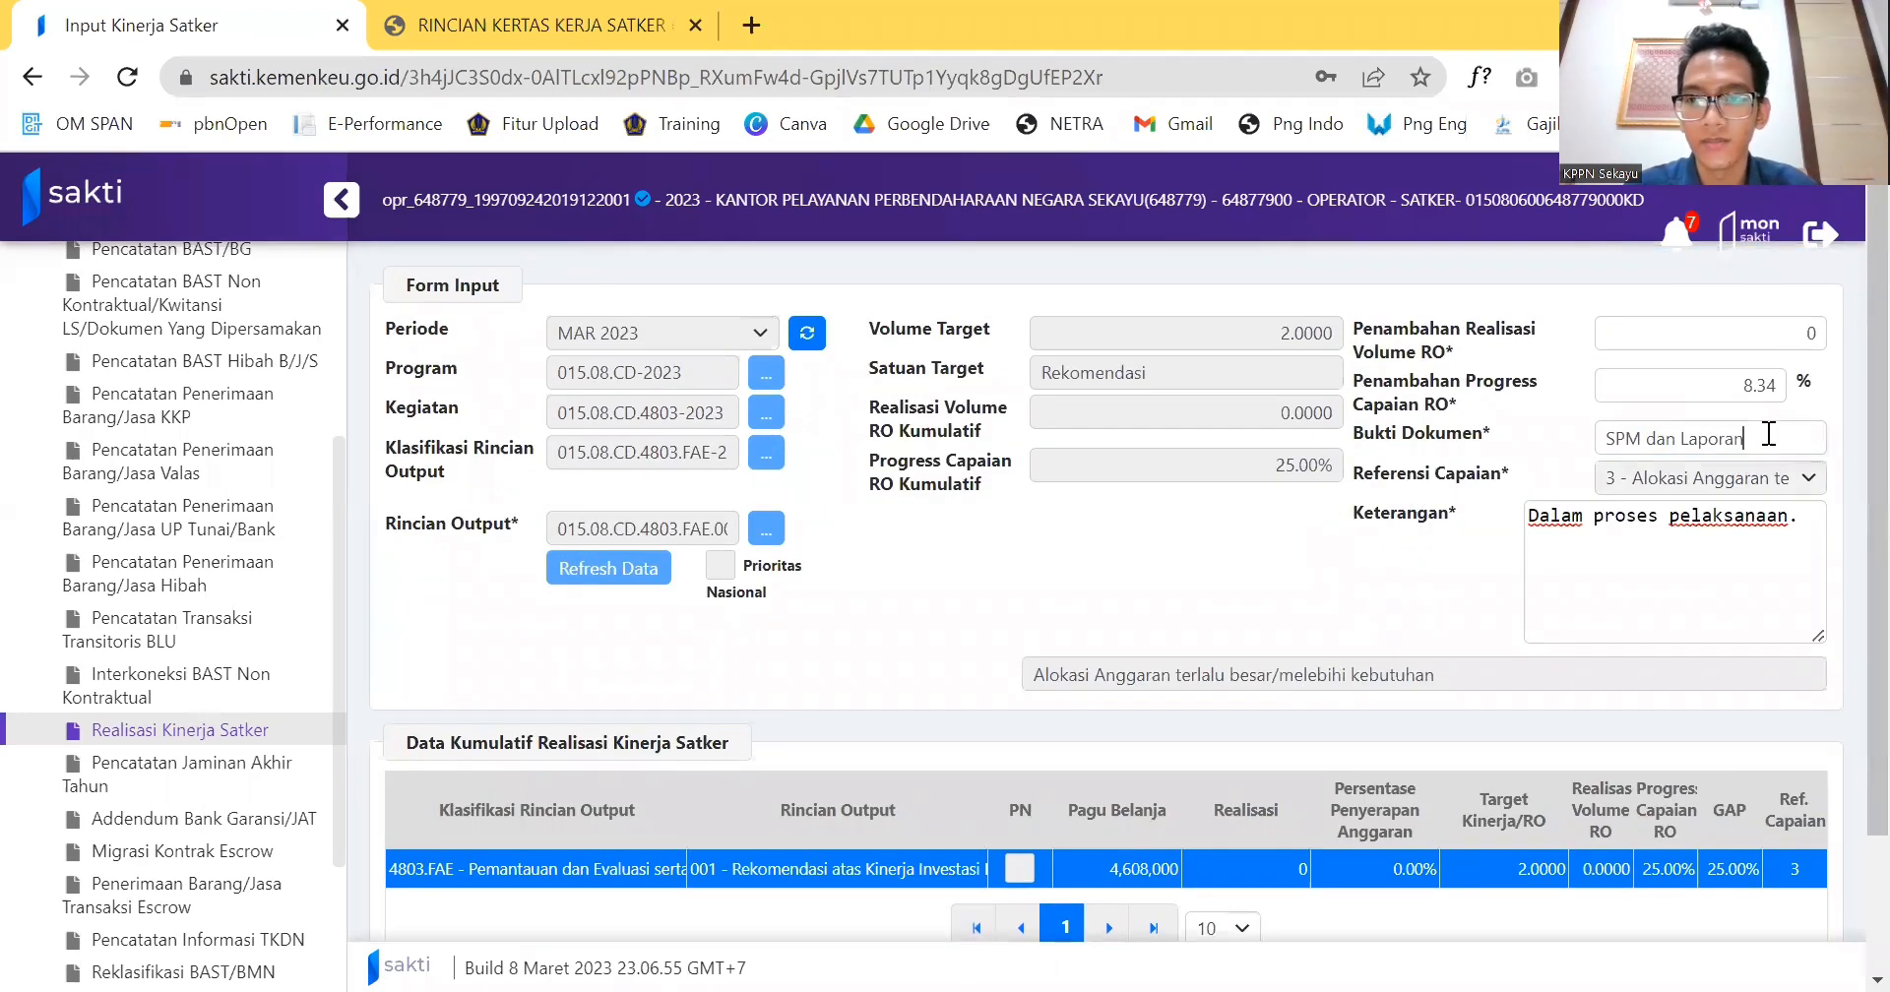
# Set Referensi Capaian to "3 - Alokasi Anggaran terlalu besar/melebihi kebutuhan" and complete Keterangan as "Dalam proses pelaksanaan.".
pyautogui.click(1762, 433)
pyautogui.click(1762, 479)
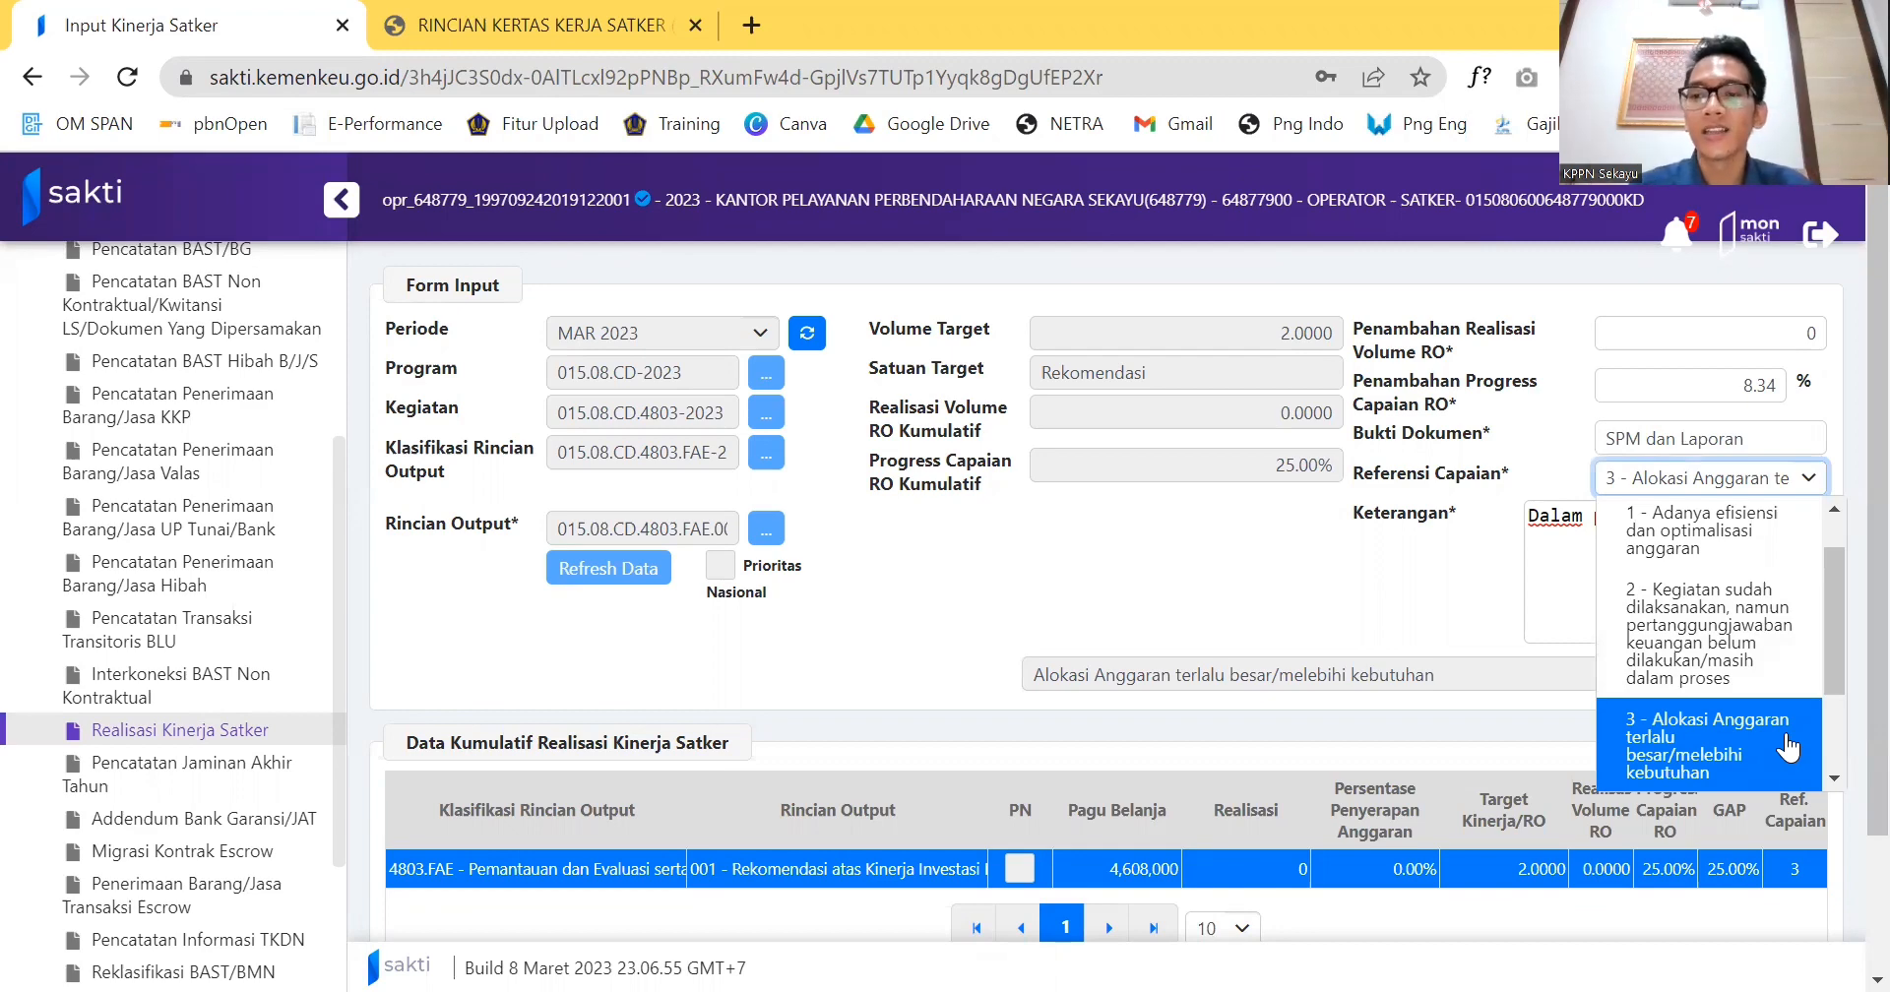
pyautogui.scroll(-2, 1789, 748)
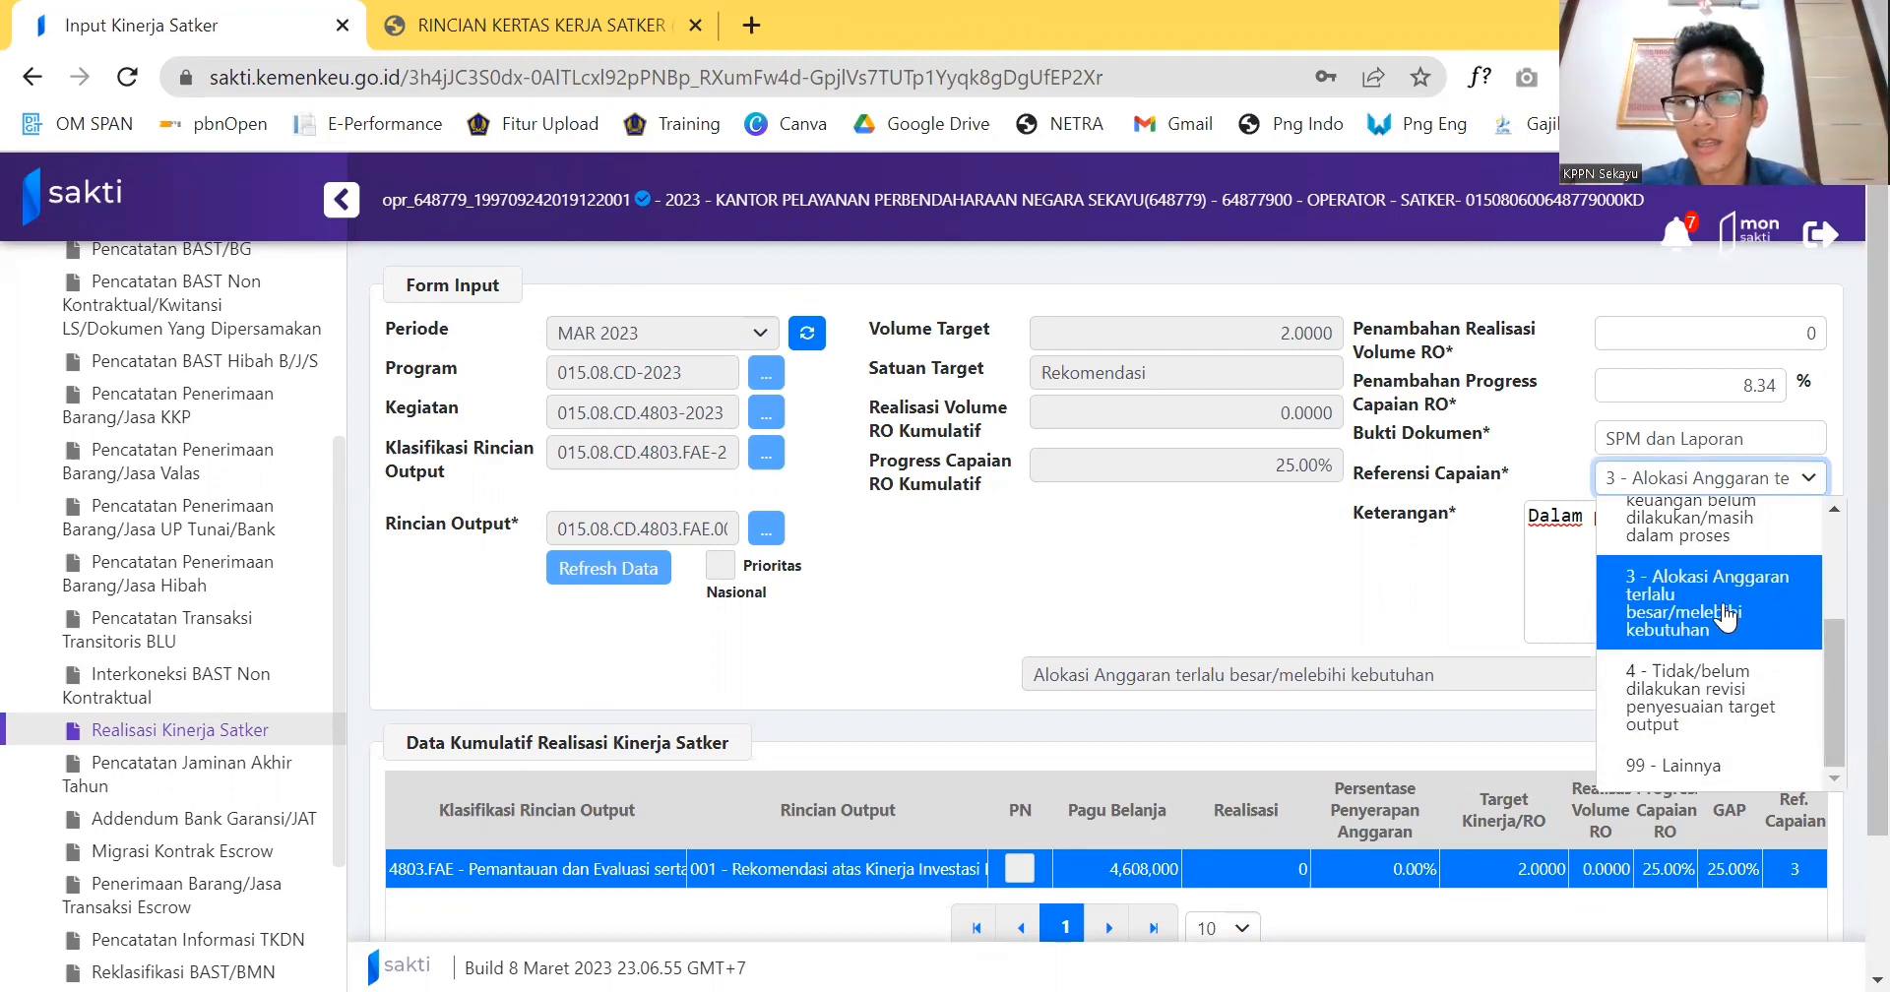
pyautogui.click(1725, 615)
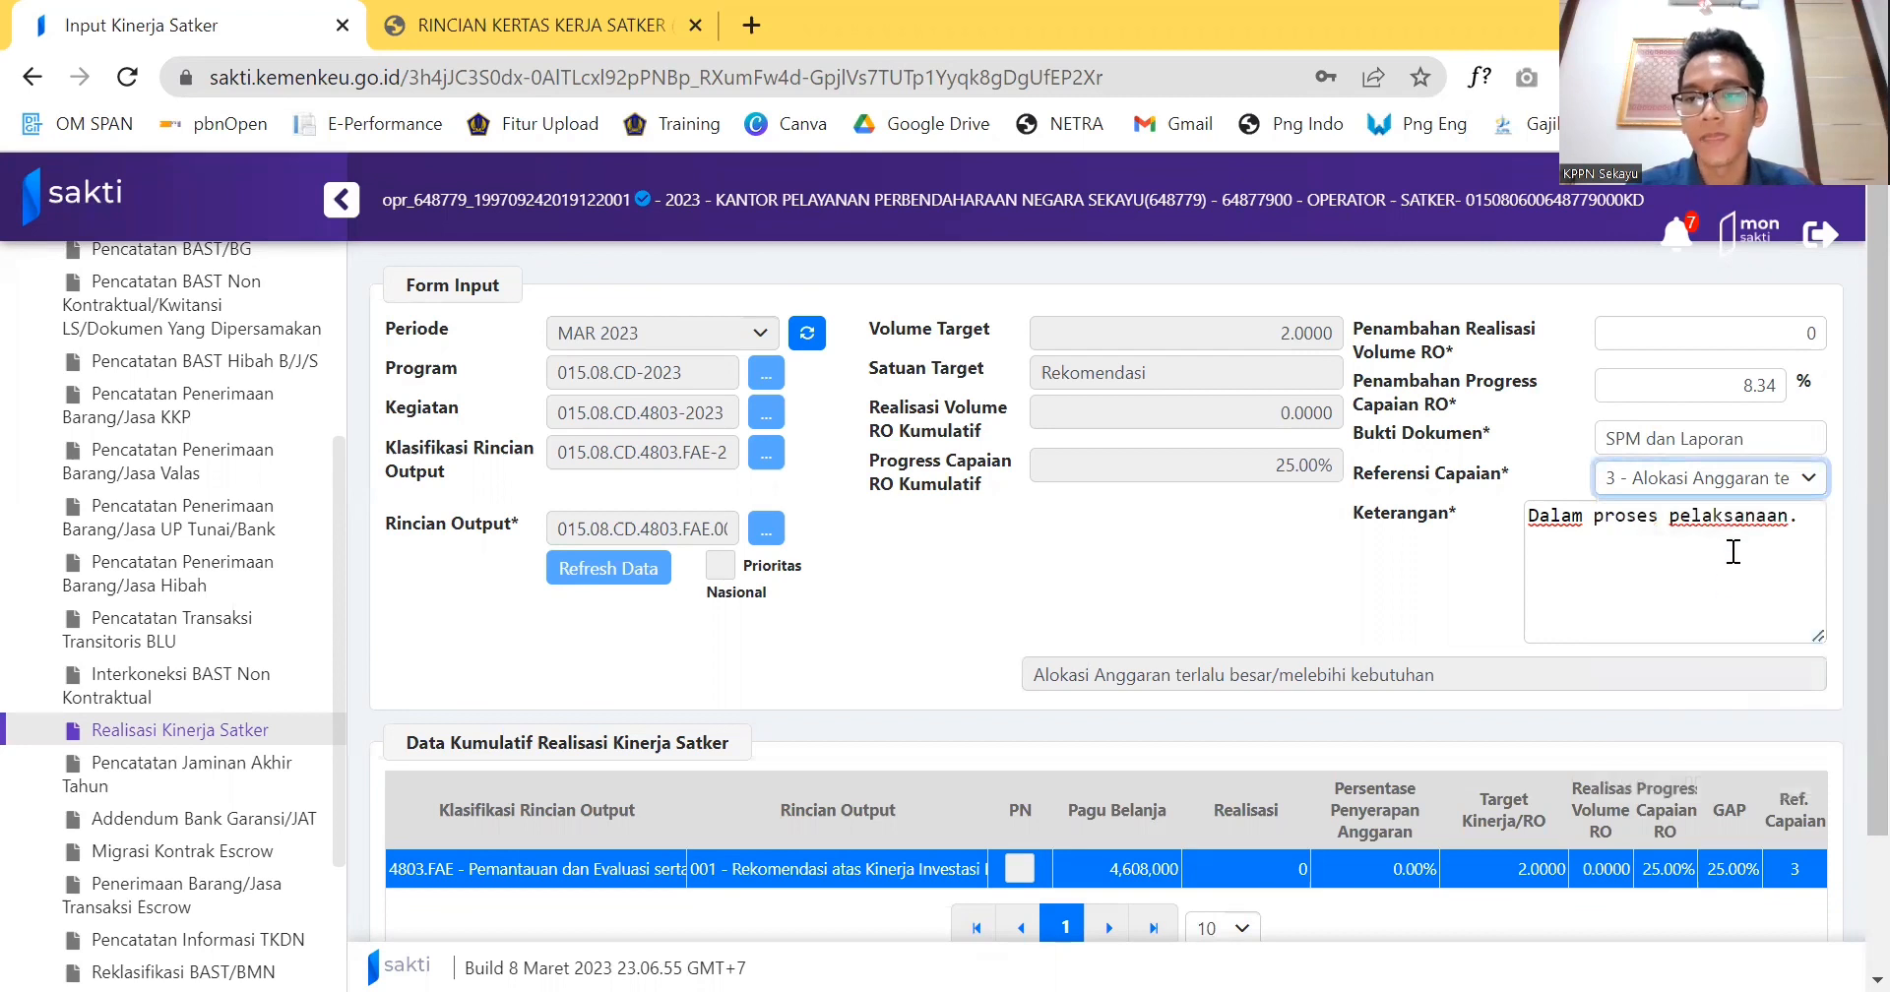
pyautogui.click(1794, 521)
pyautogui.write('.')
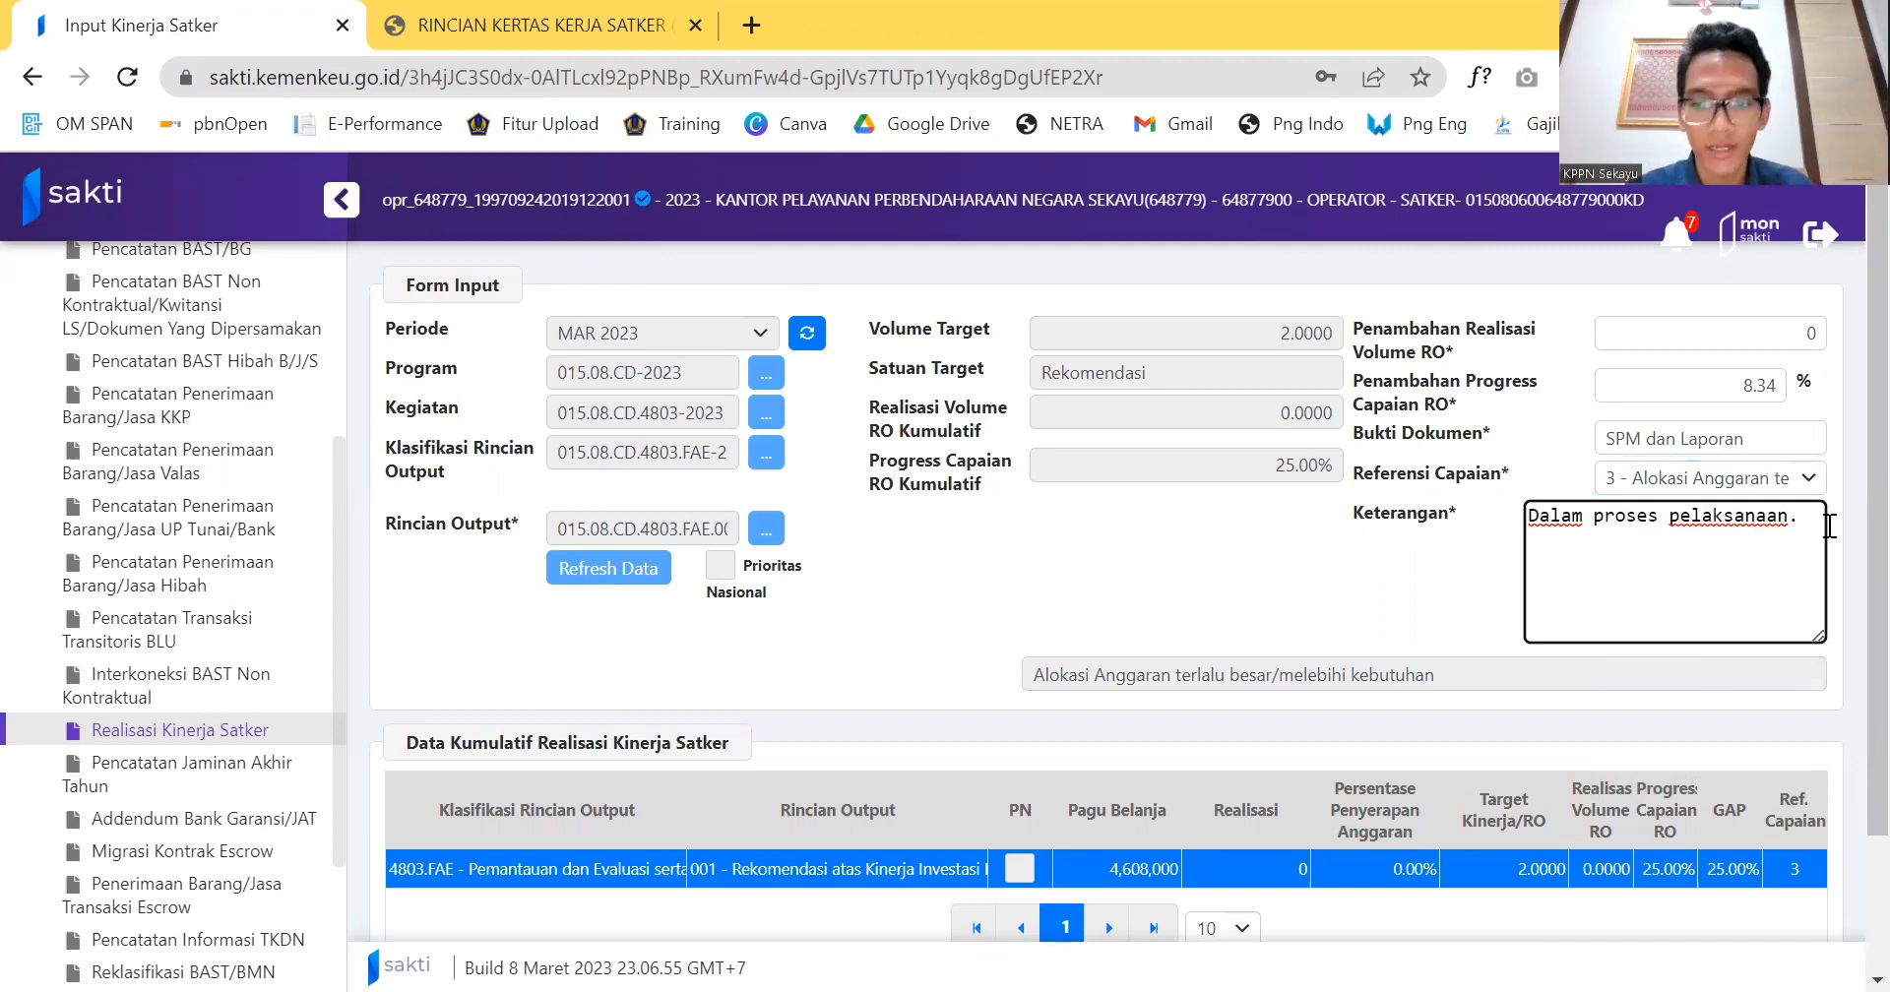
# Save the edited March realisation of output 001, accepting the high performance gap.
pyautogui.scroll(-2, 1829, 524)
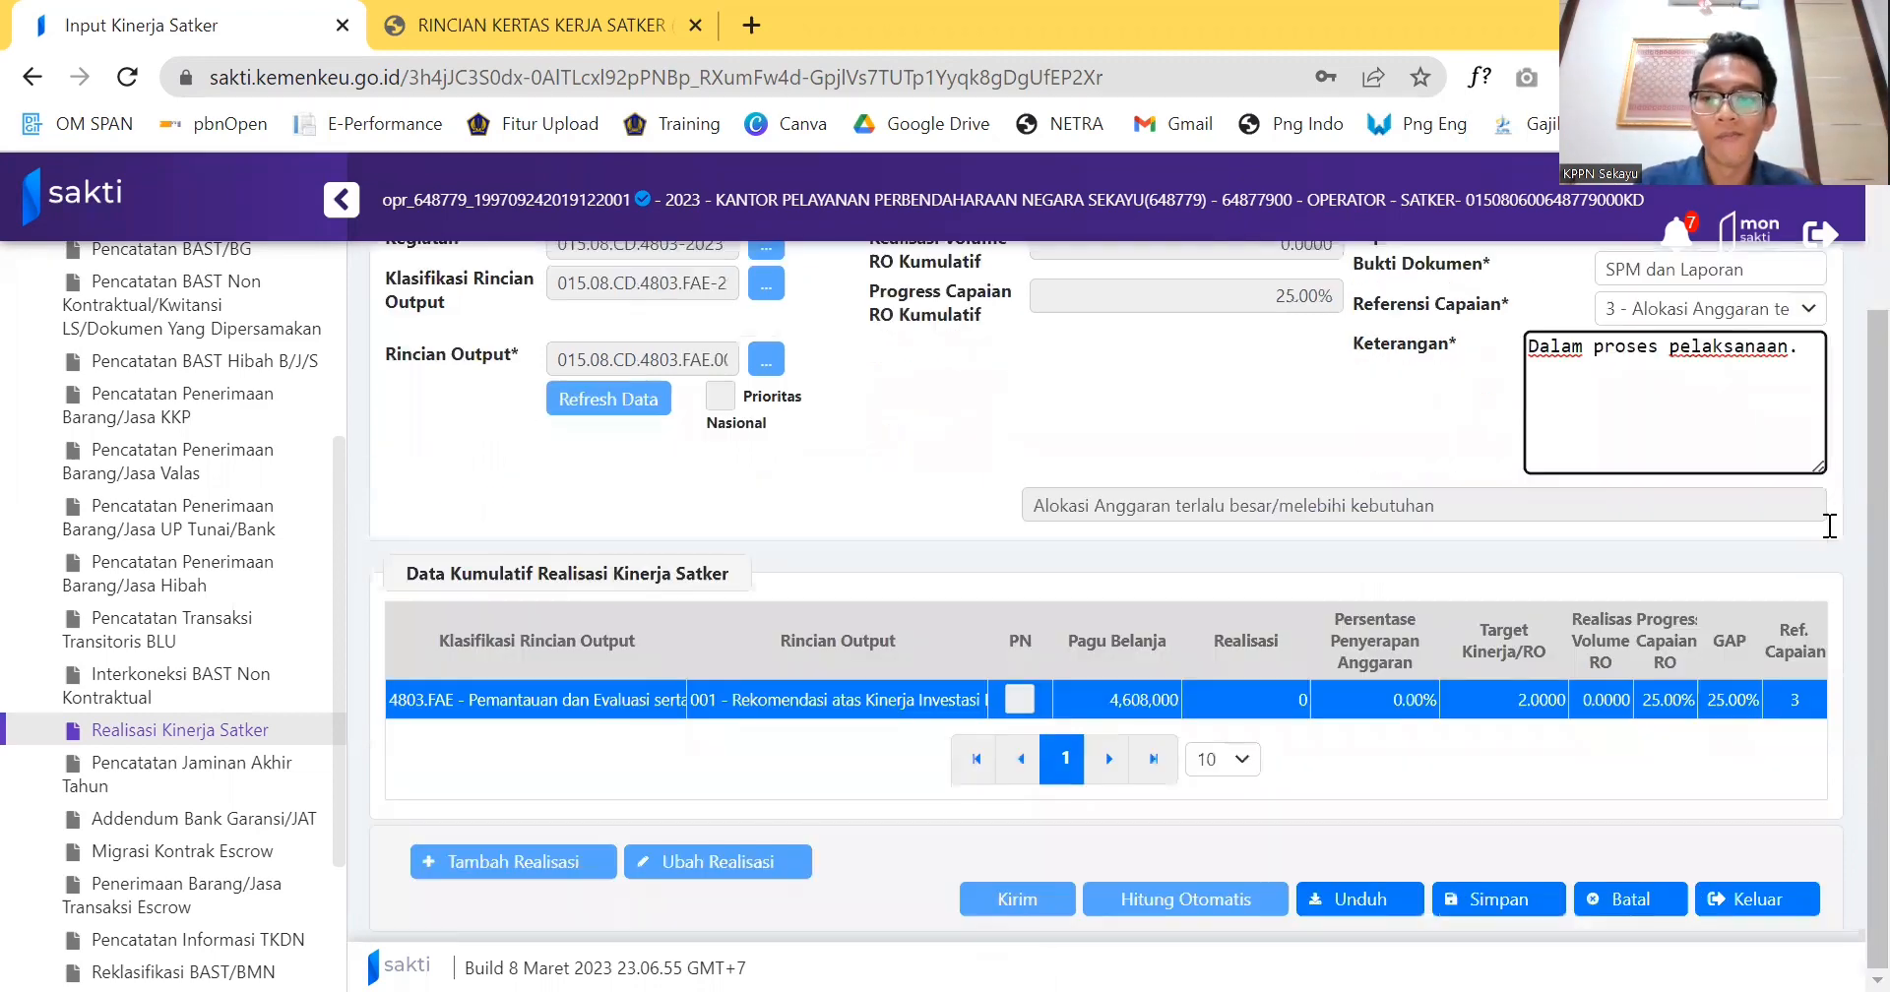
pyautogui.click(1497, 900)
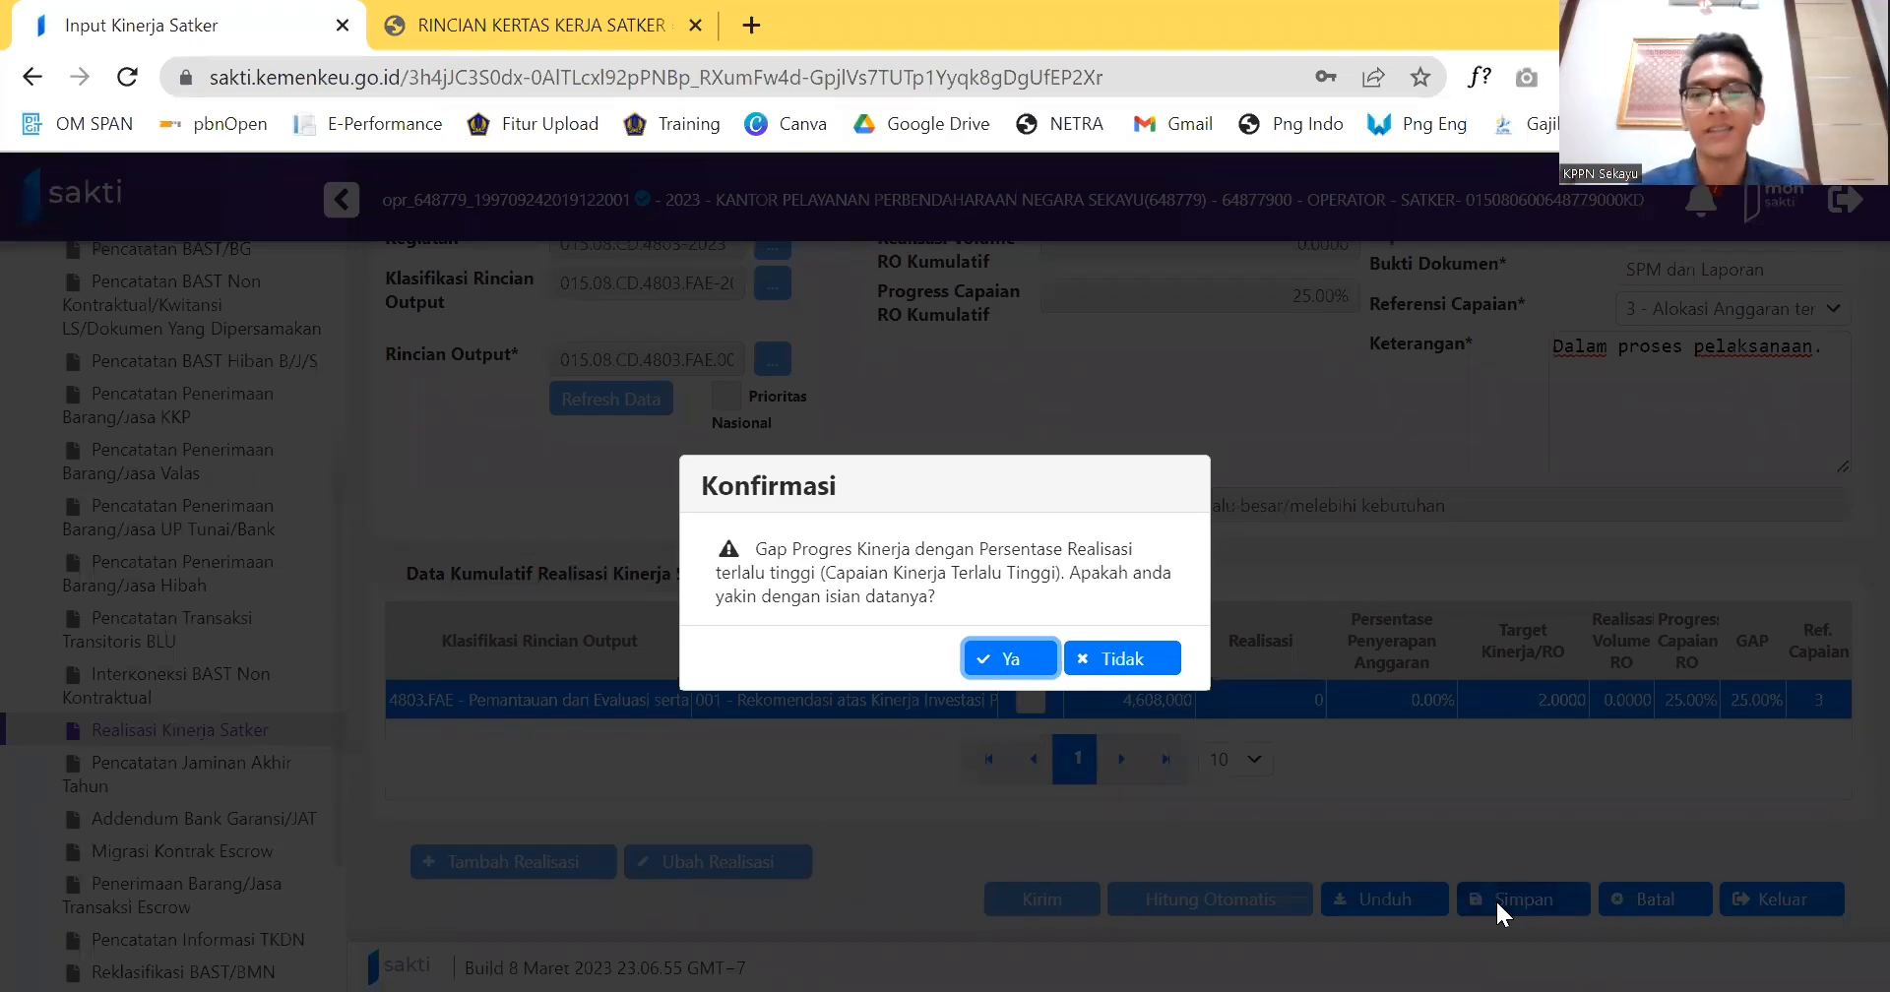
pyautogui.click(1037, 657)
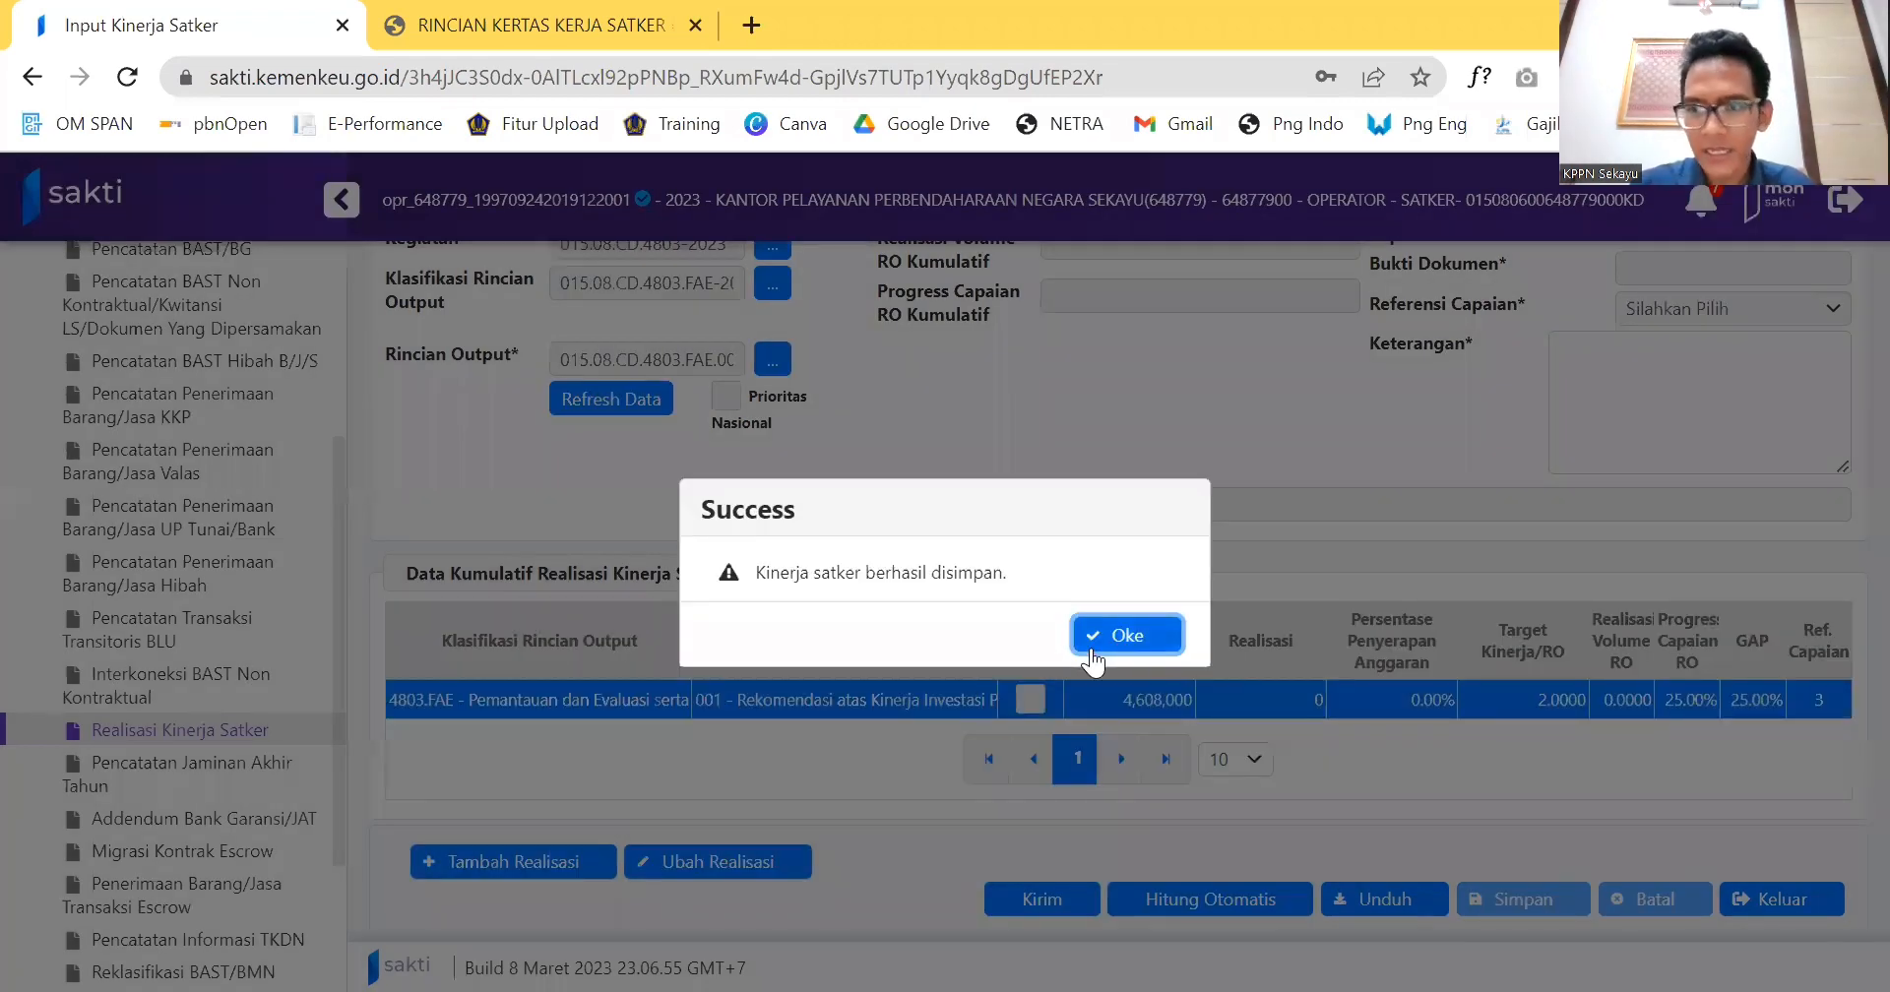
pyautogui.click(1093, 630)
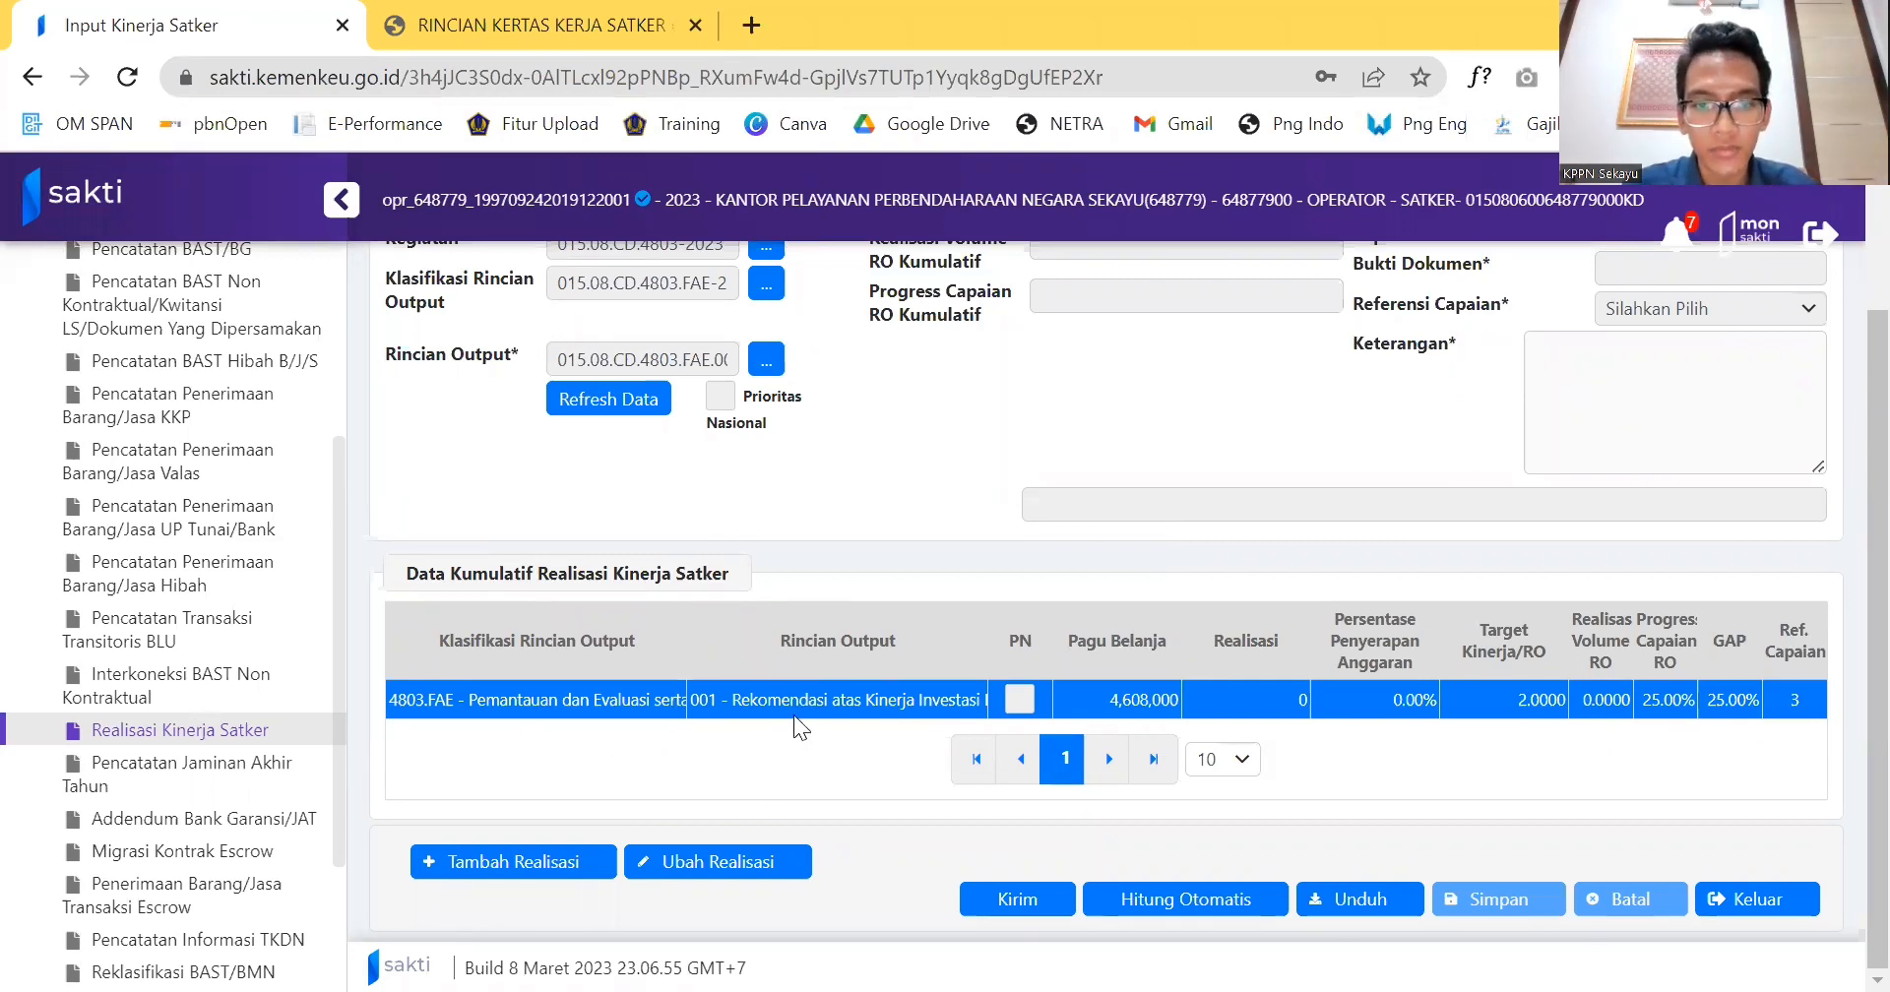
# Reload the saved 4803.FAE output 001 row and review its realisation, progress and gap data.
pyautogui.click(845, 709)
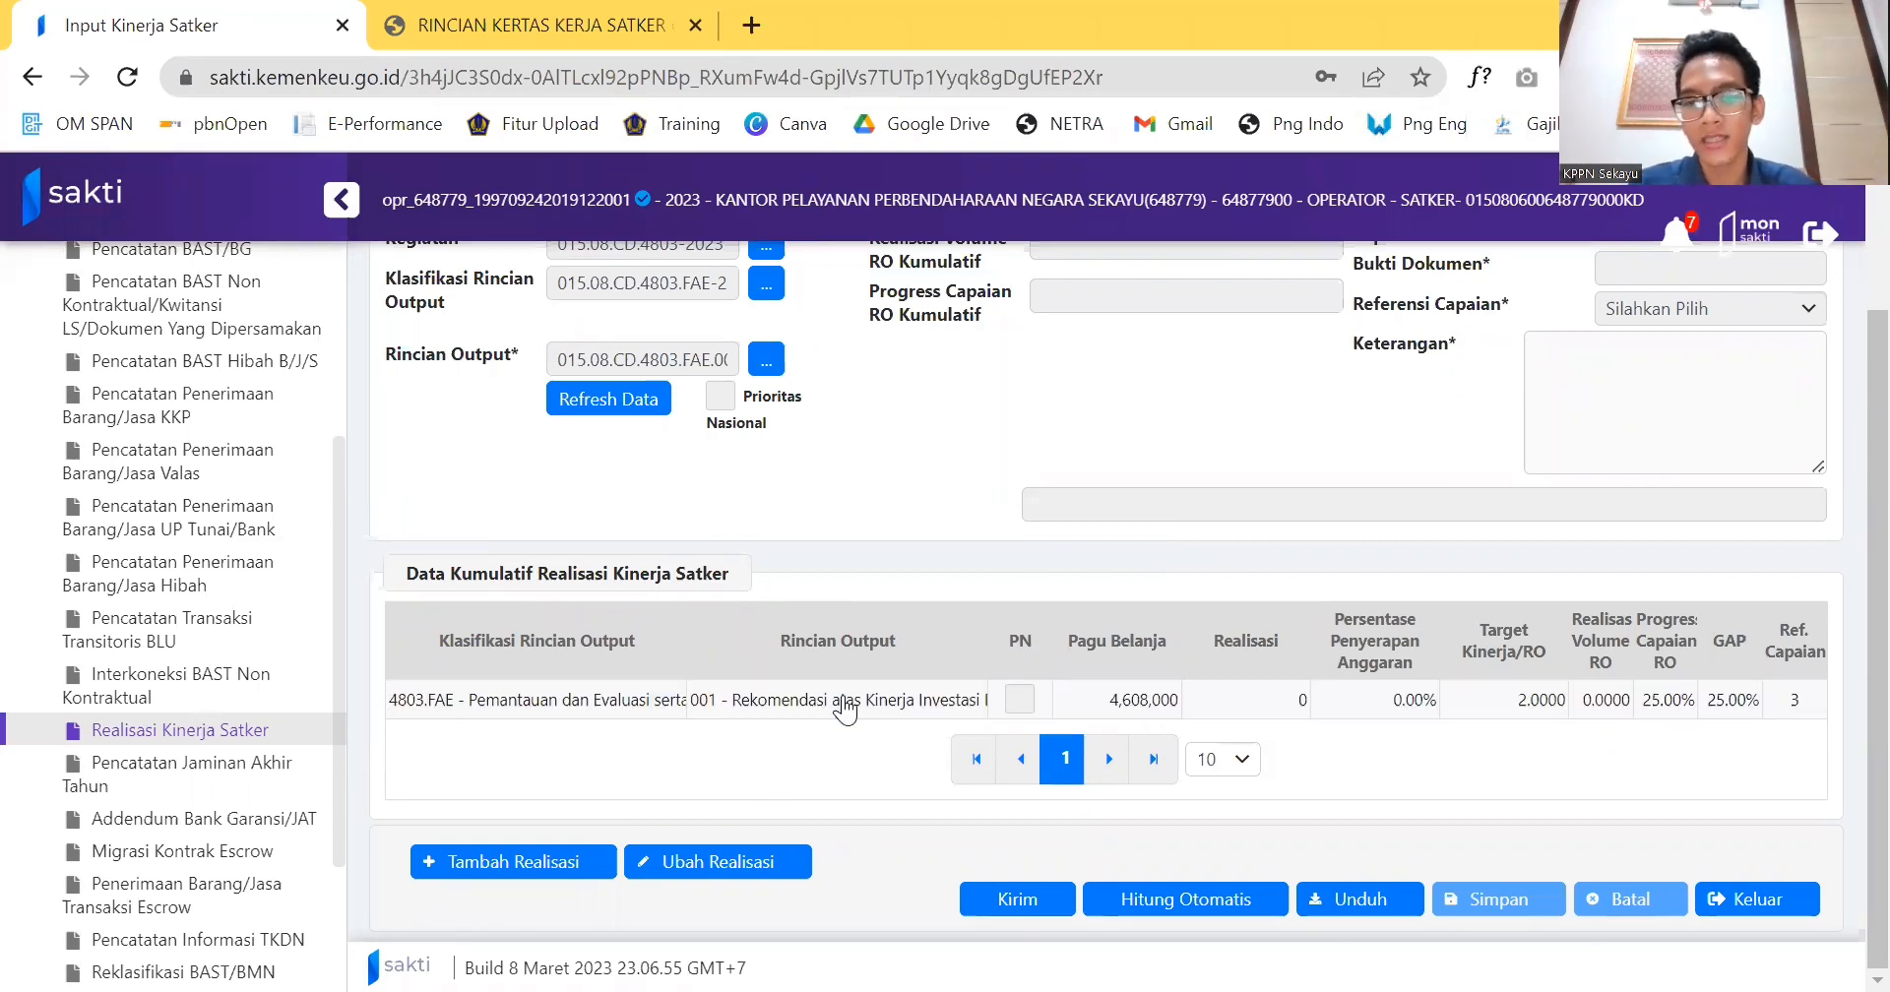
pyautogui.click(846, 710)
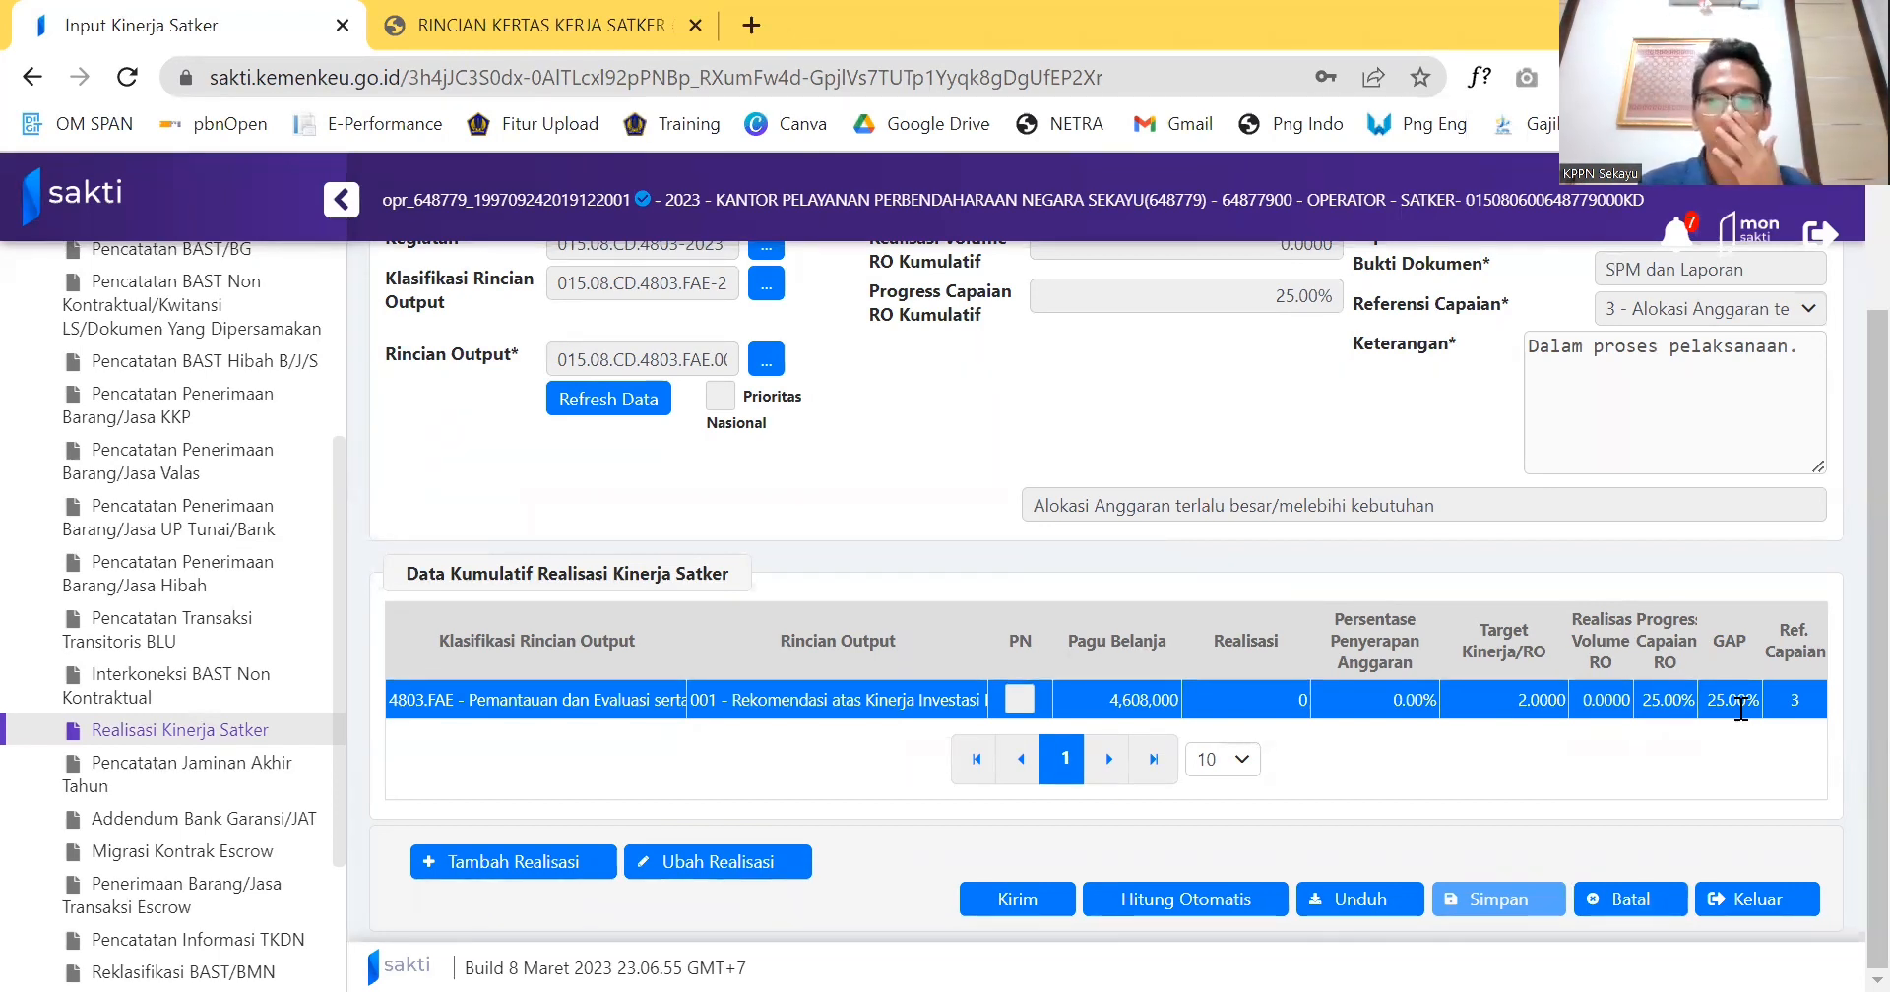
pyautogui.scroll(3, 1738, 707)
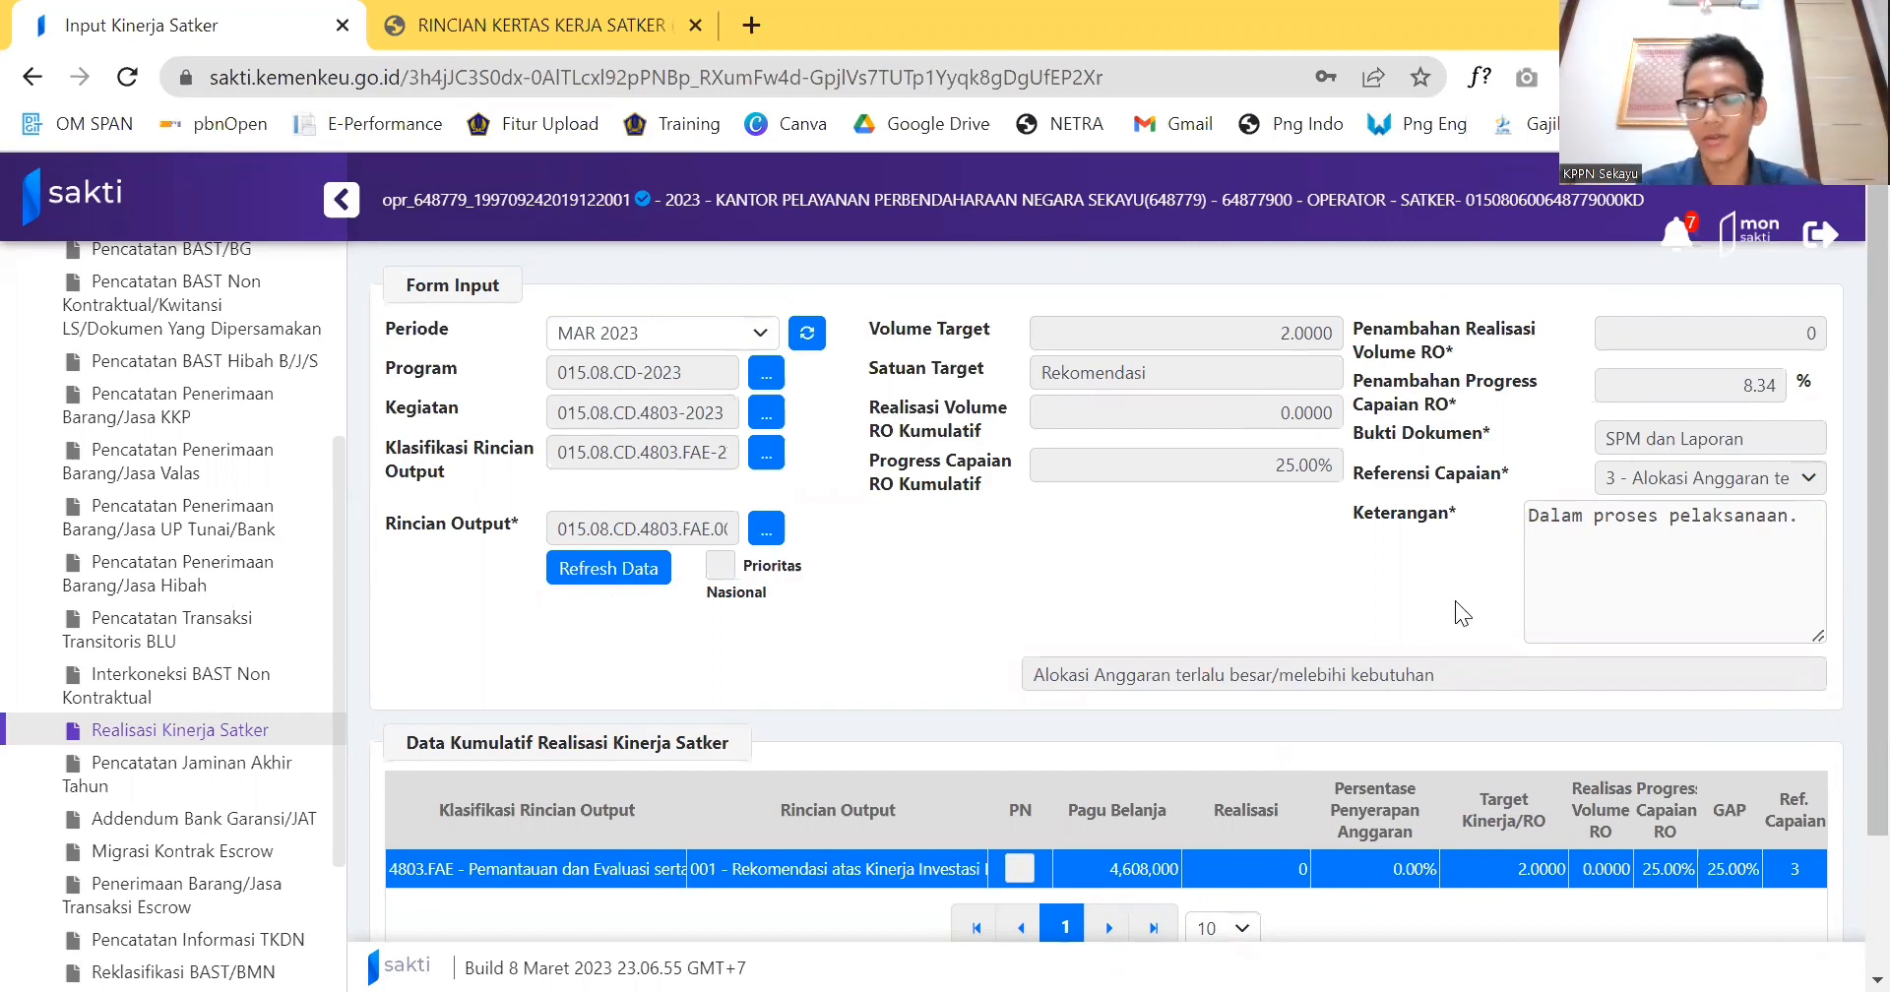
pyautogui.scroll(-2, 1455, 600)
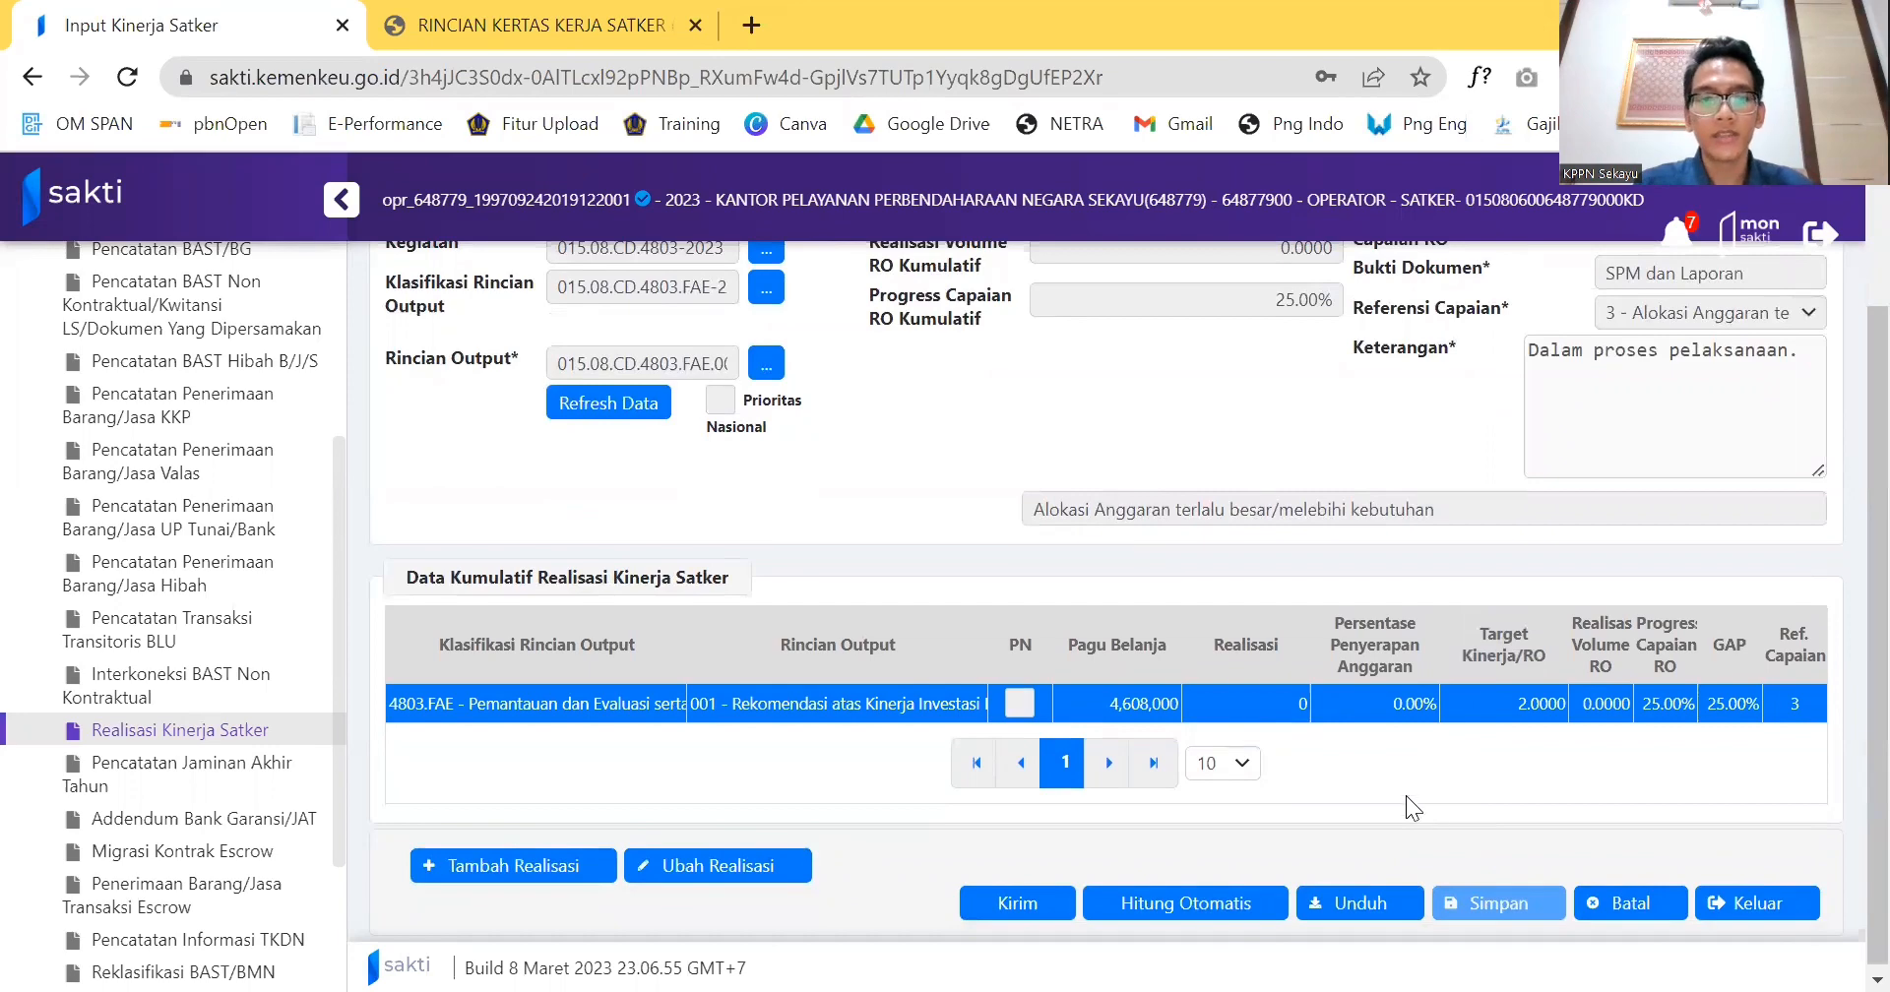
pyautogui.scroll(1, 1122, 537)
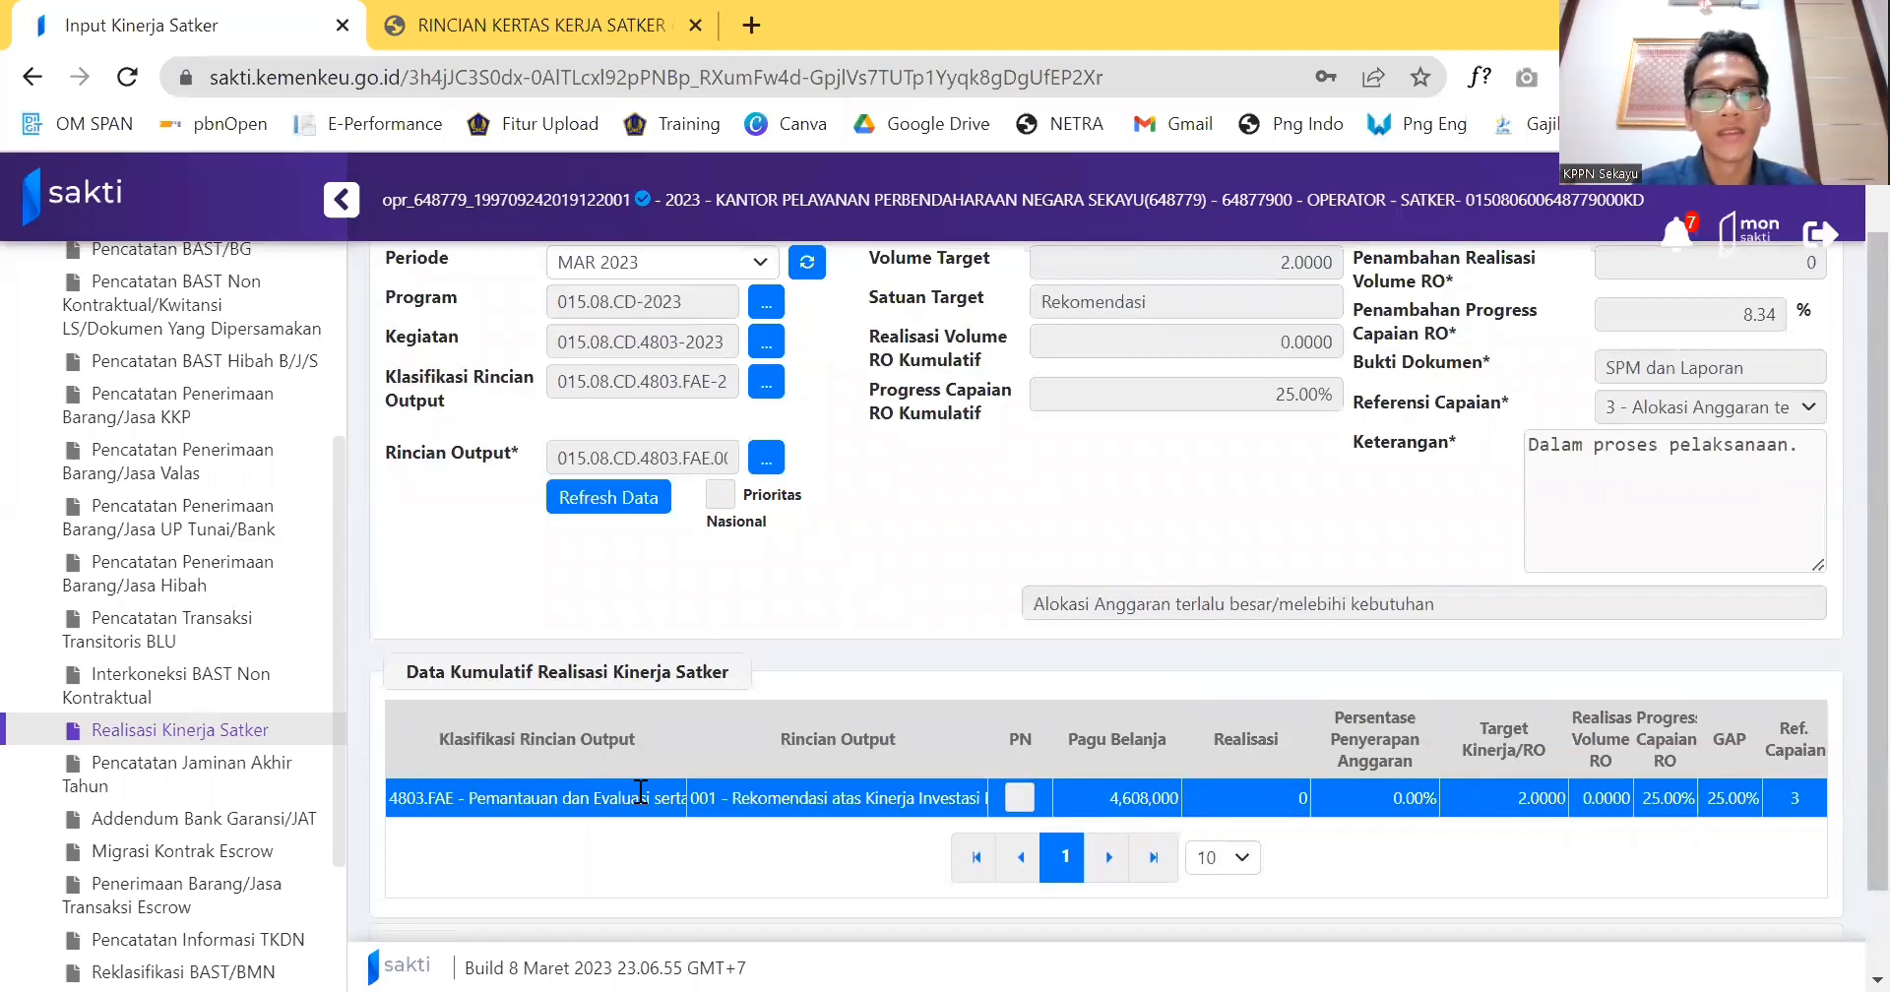
# Refresh the data to list all outputs of the work unit and select the 6212.FAL output 004 - Konsultasi Pencairan Dana row.
pyautogui.click(626, 502)
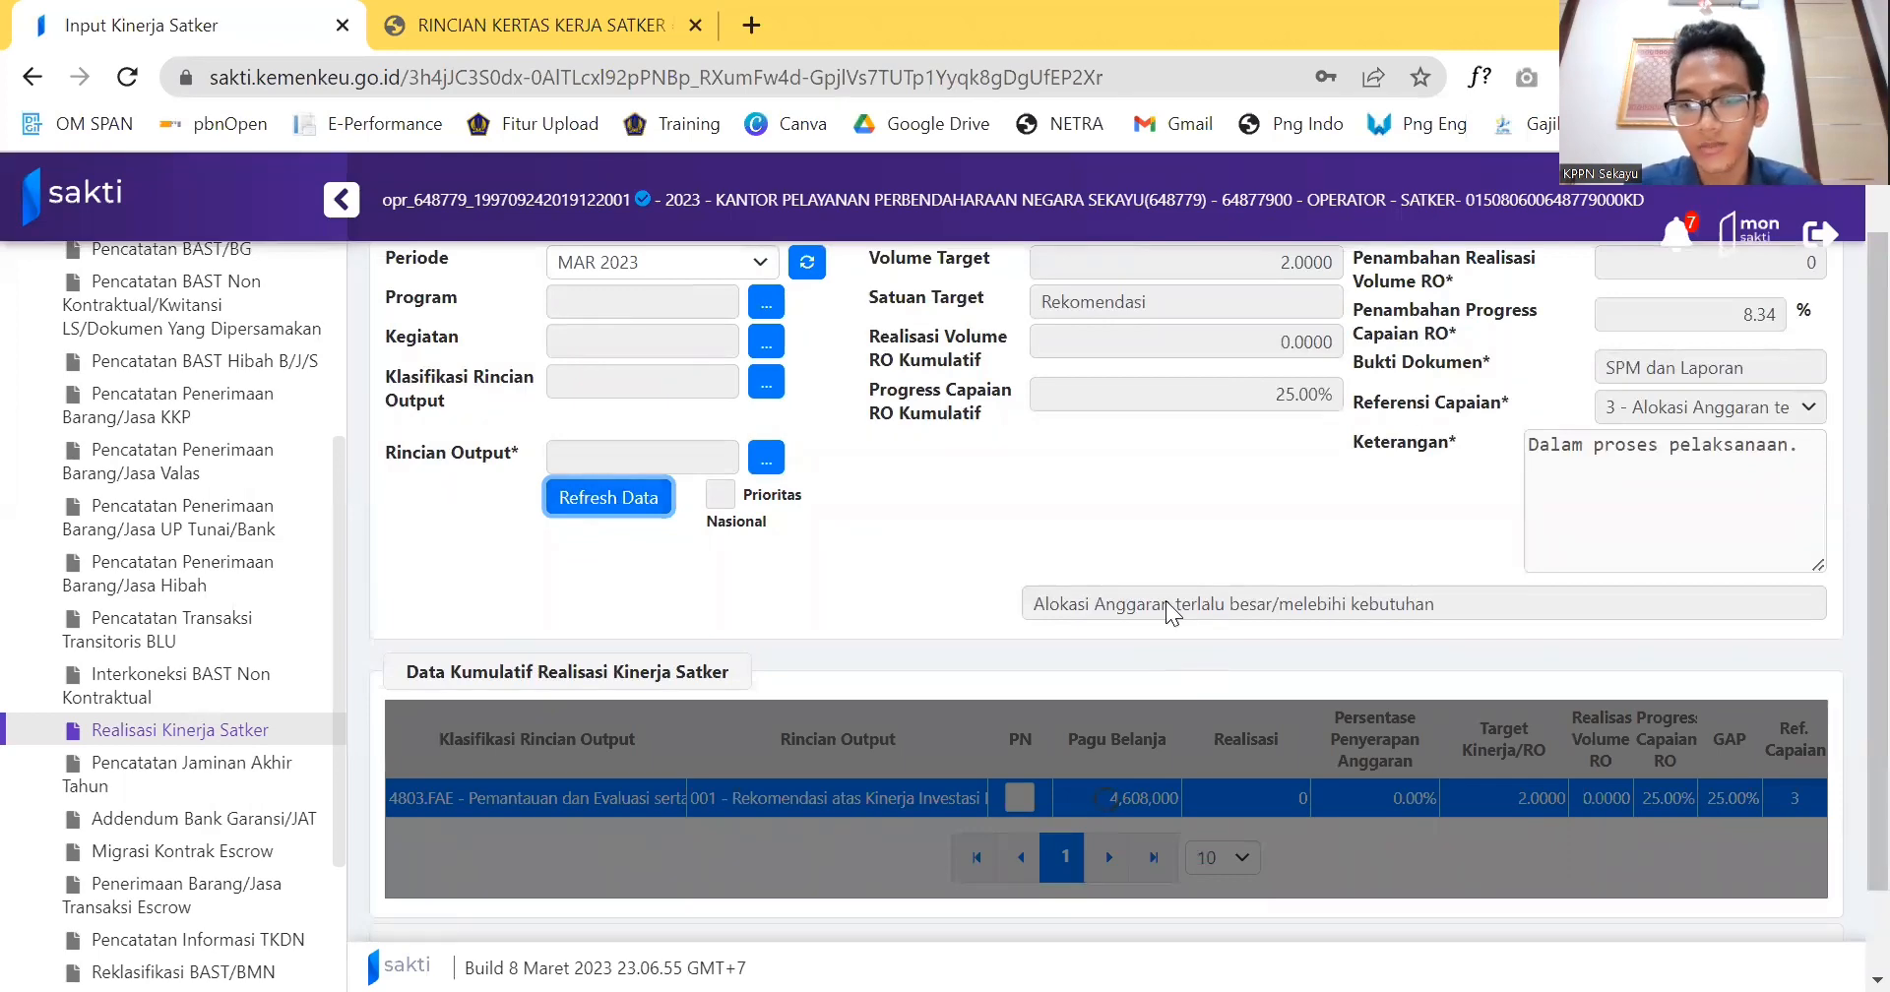
pyautogui.scroll(-3, 1165, 600)
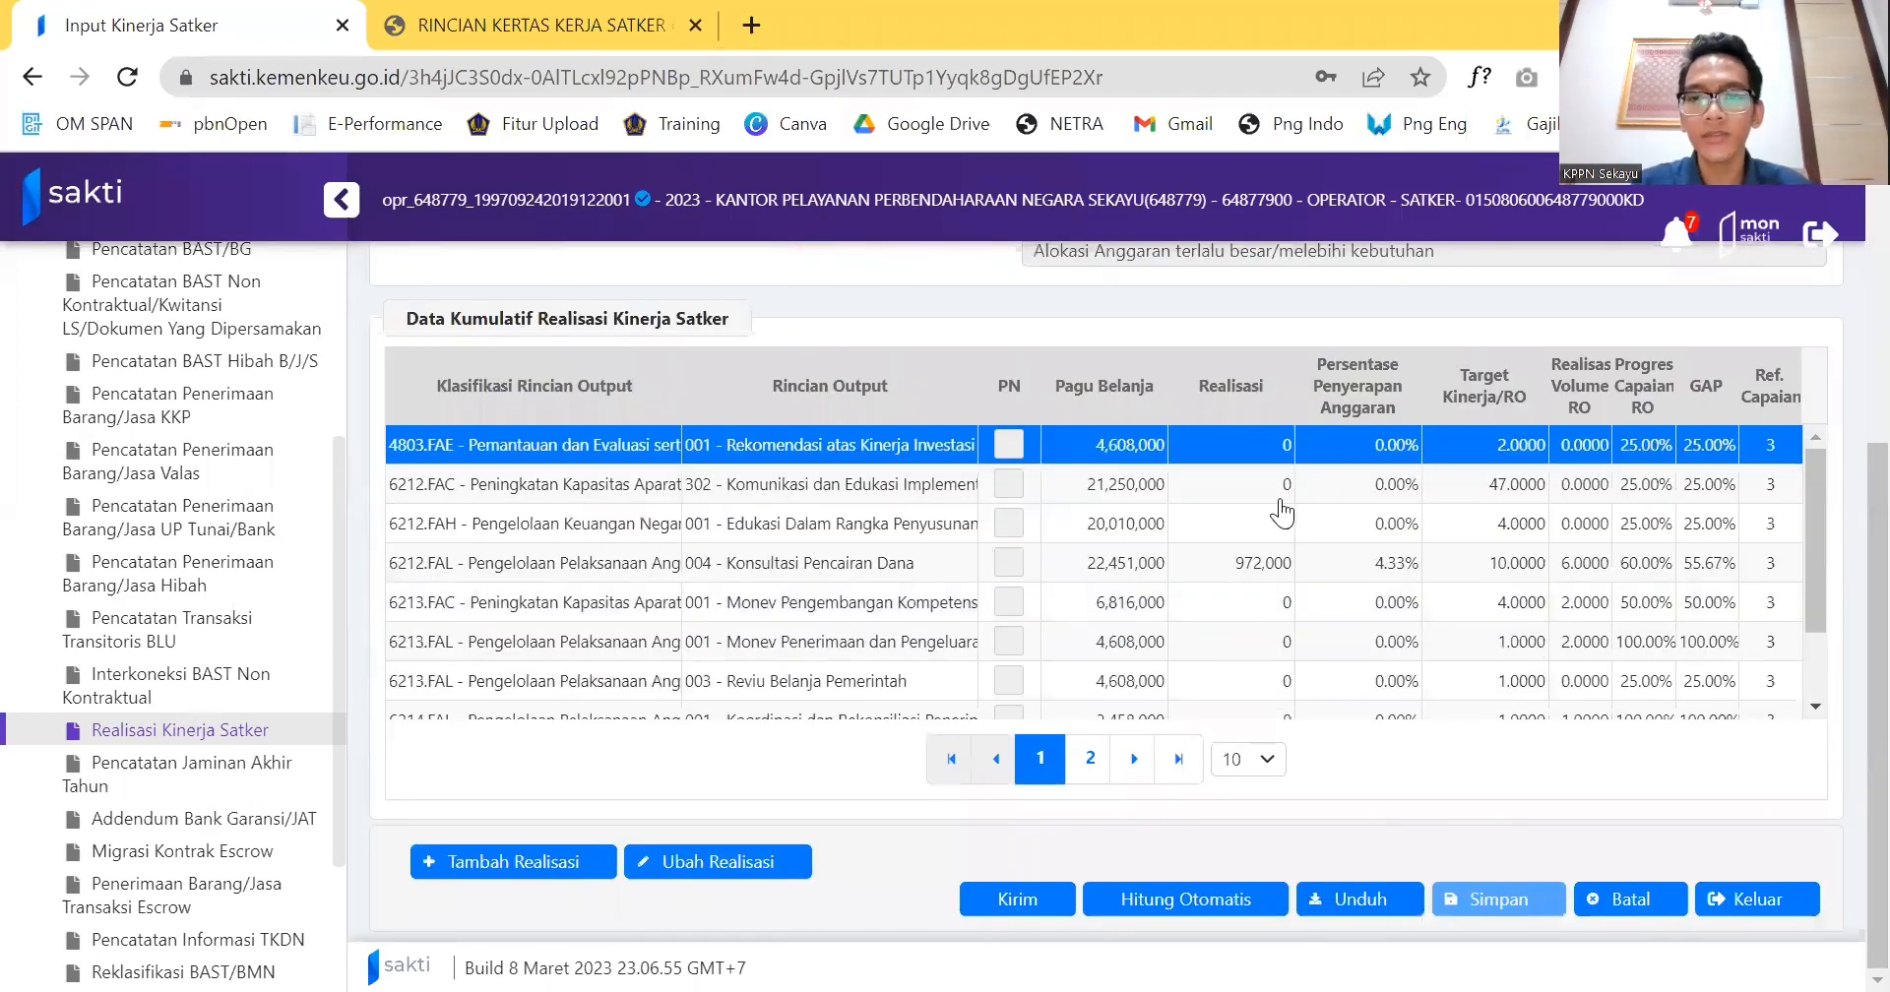
pyautogui.click(1279, 497)
pyautogui.click(1278, 537)
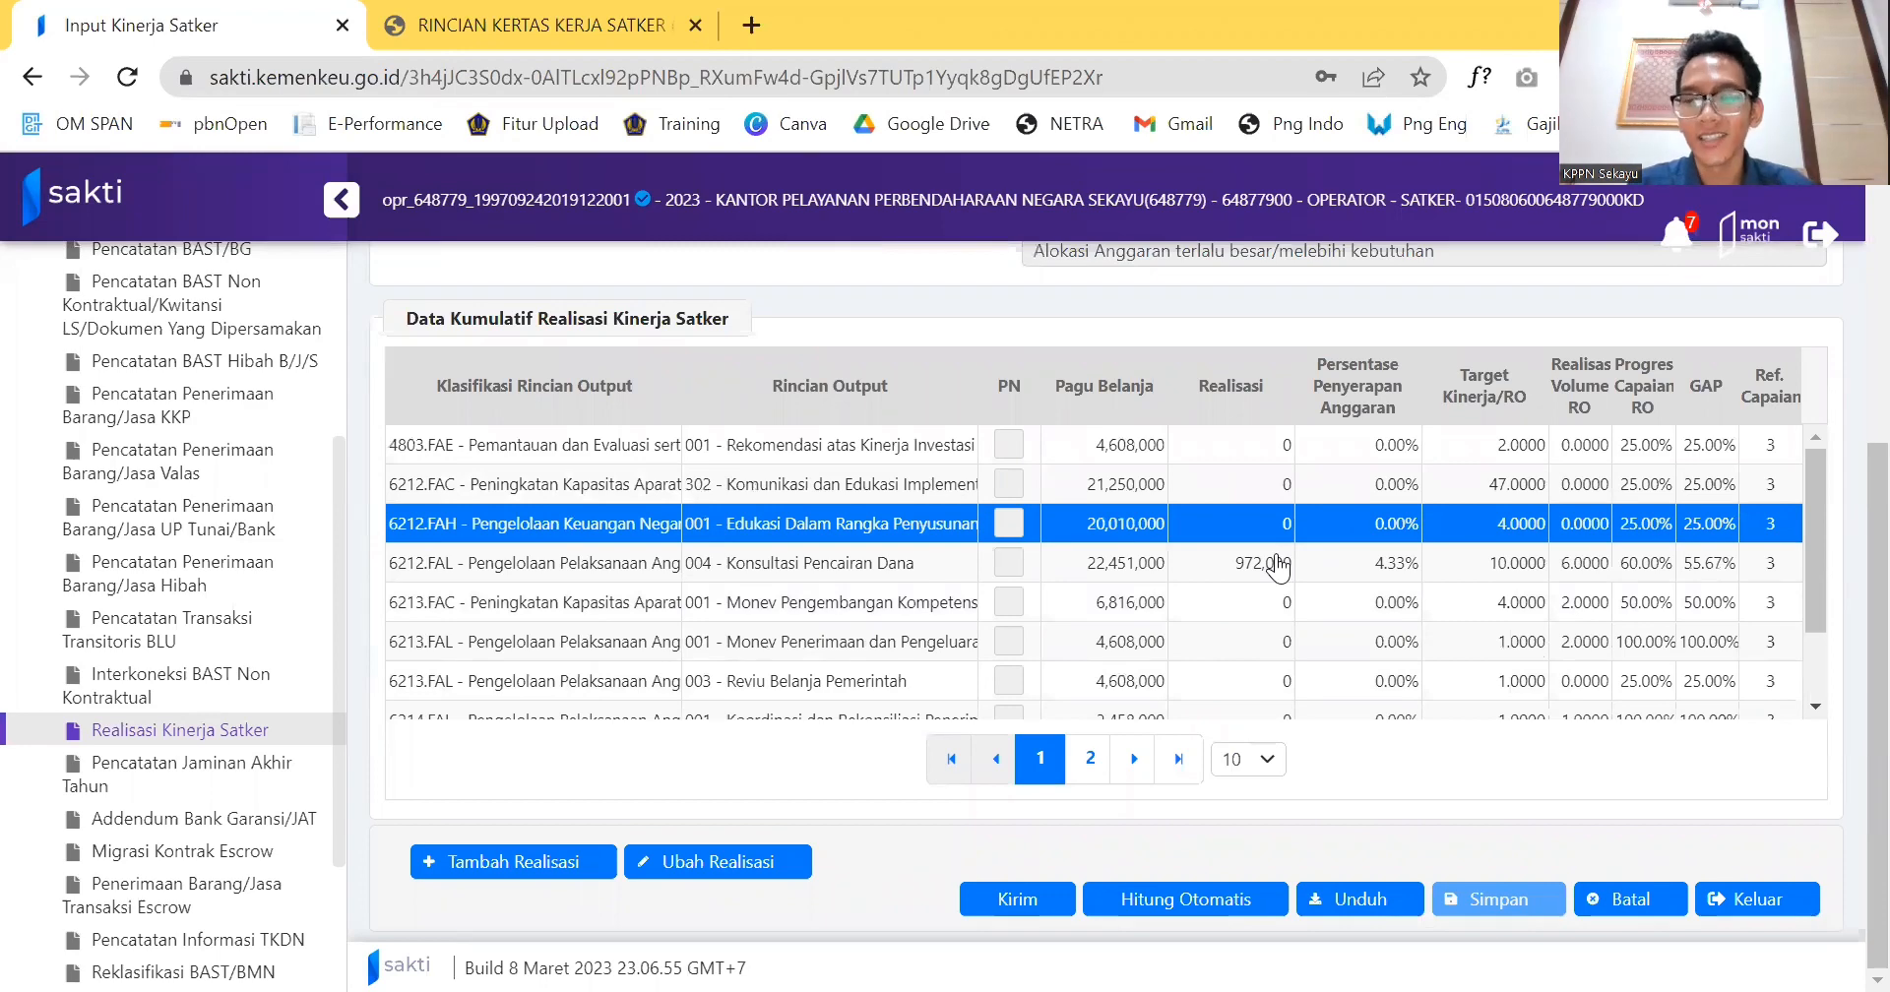
pyautogui.click(1279, 566)
# Try to send the work unit's March 2023 performance realisation data, agreeing to continue the sending process.
pyautogui.scroll(-1, 1279, 601)
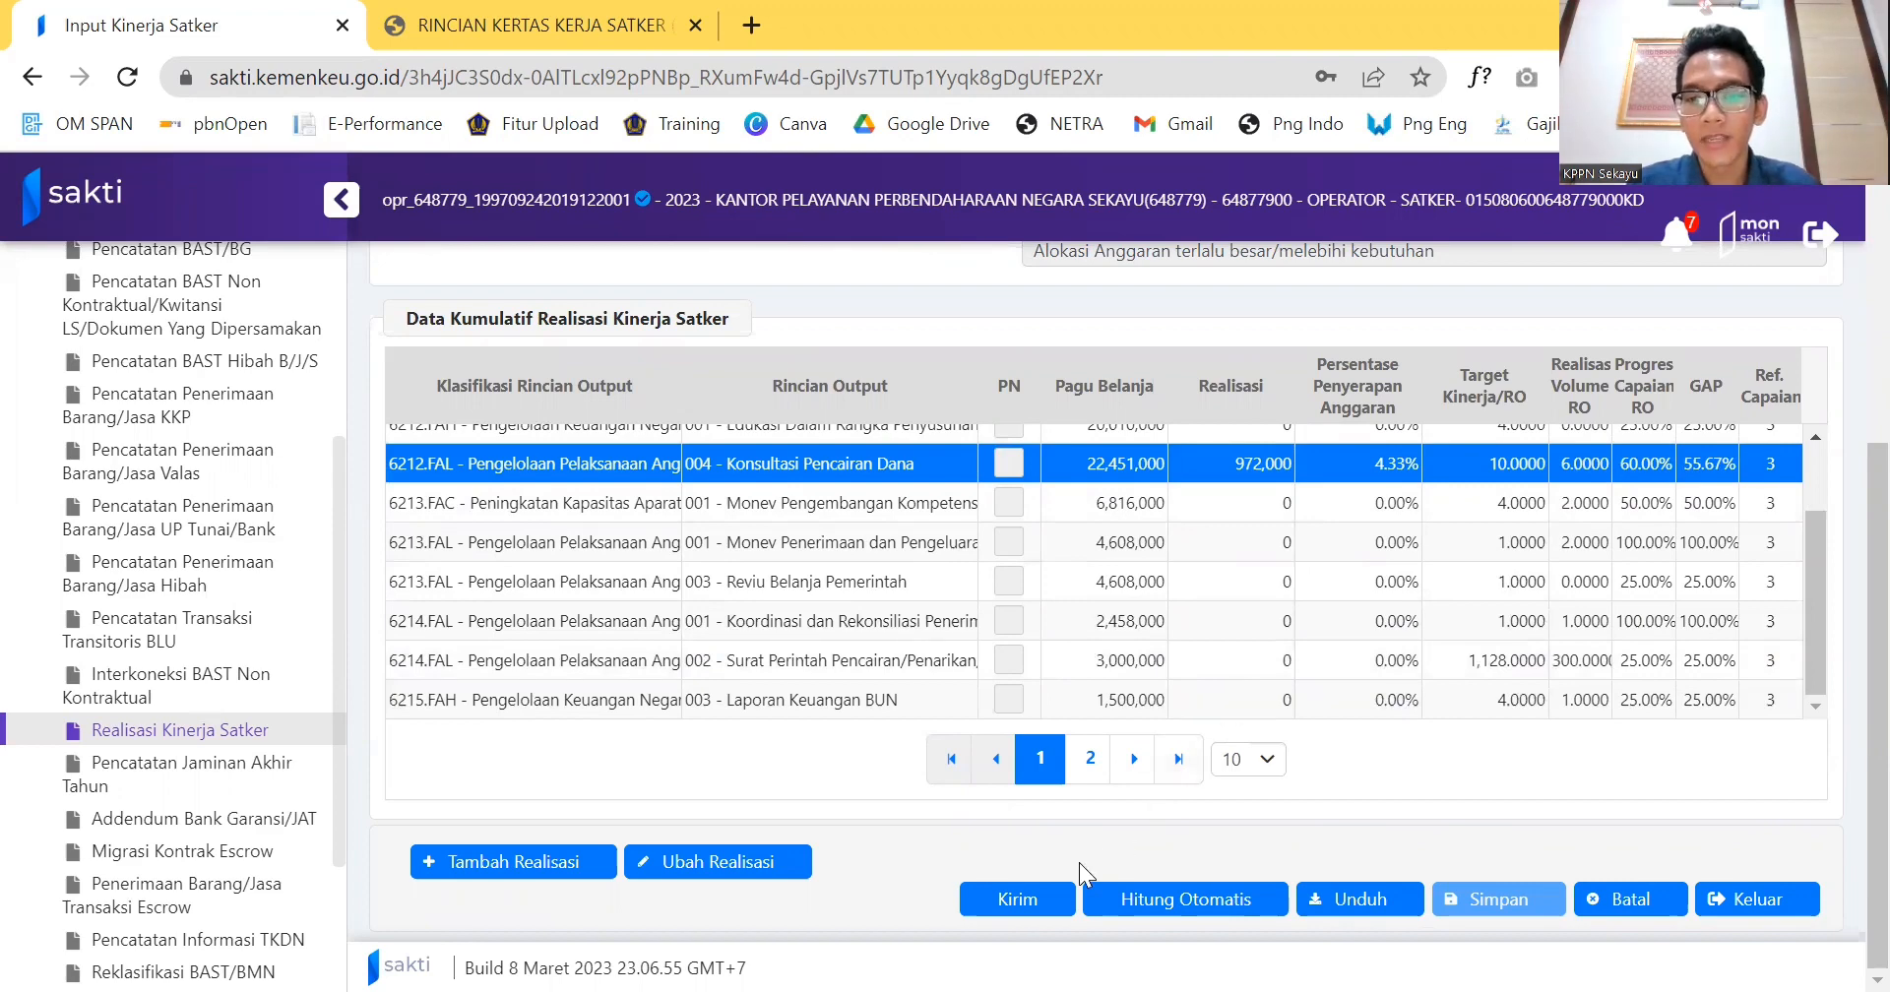
pyautogui.click(1009, 915)
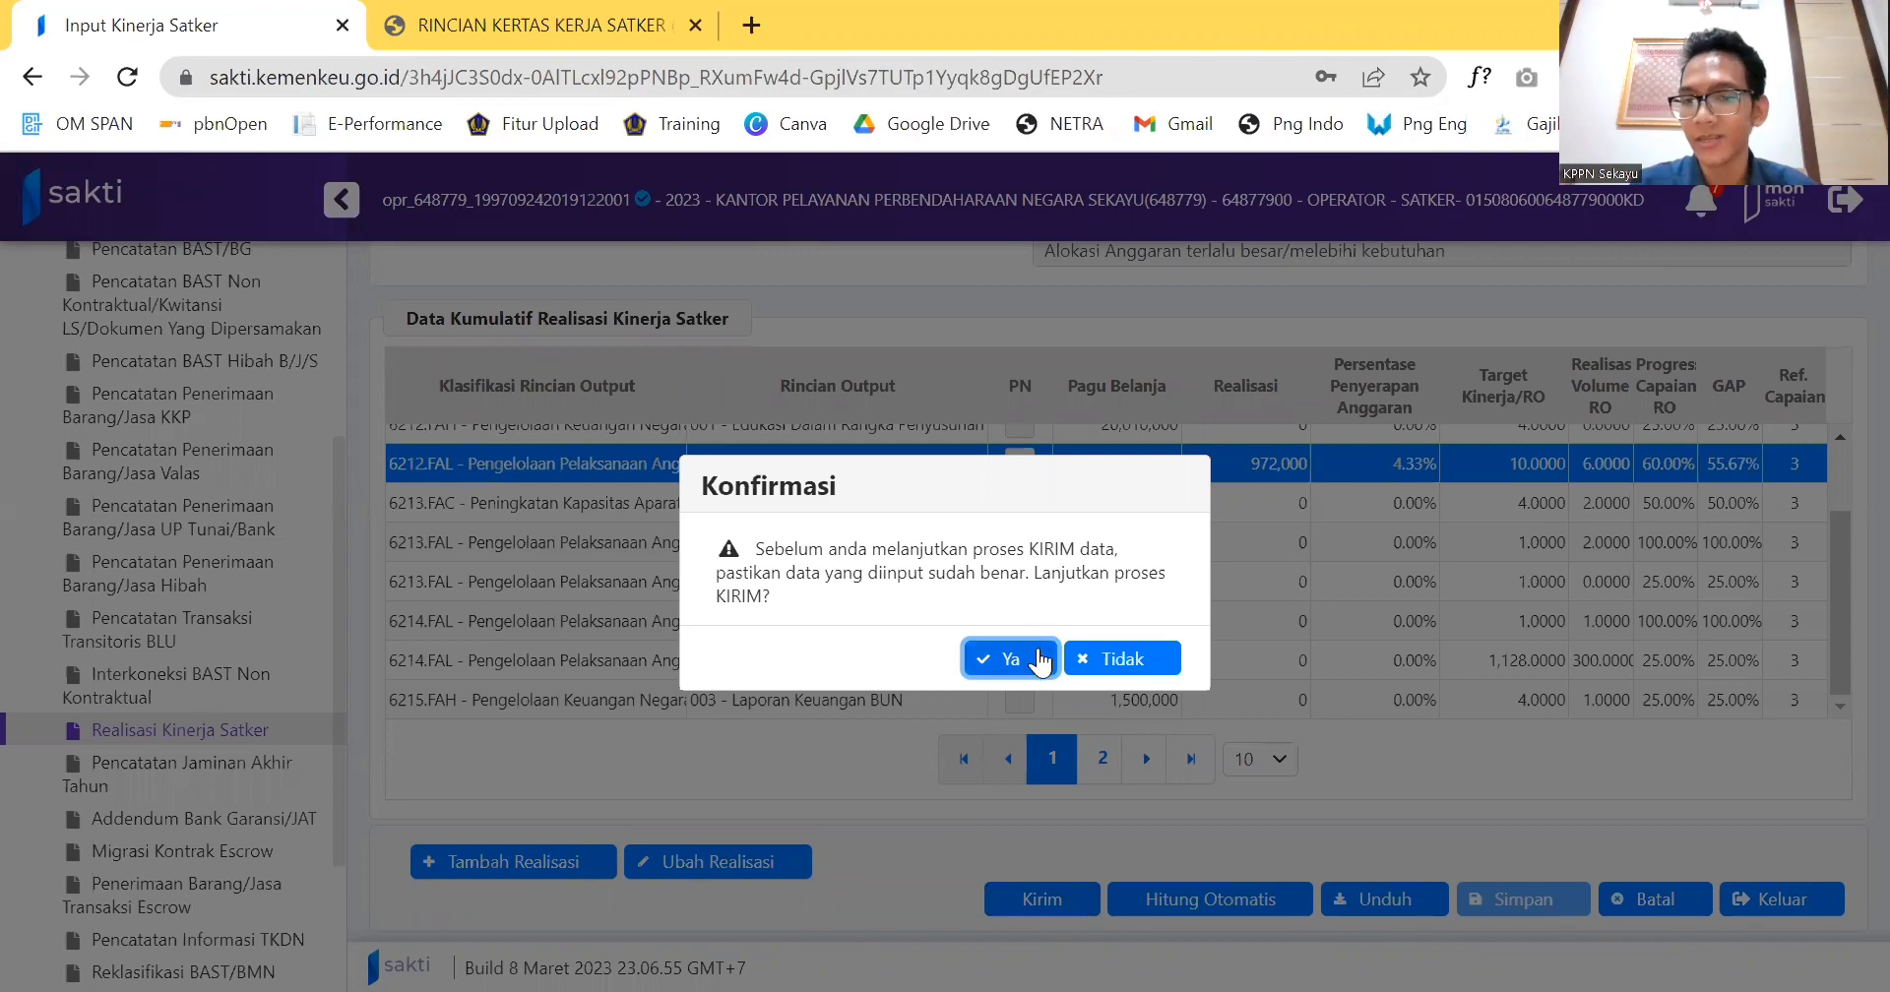
pyautogui.click(1039, 652)
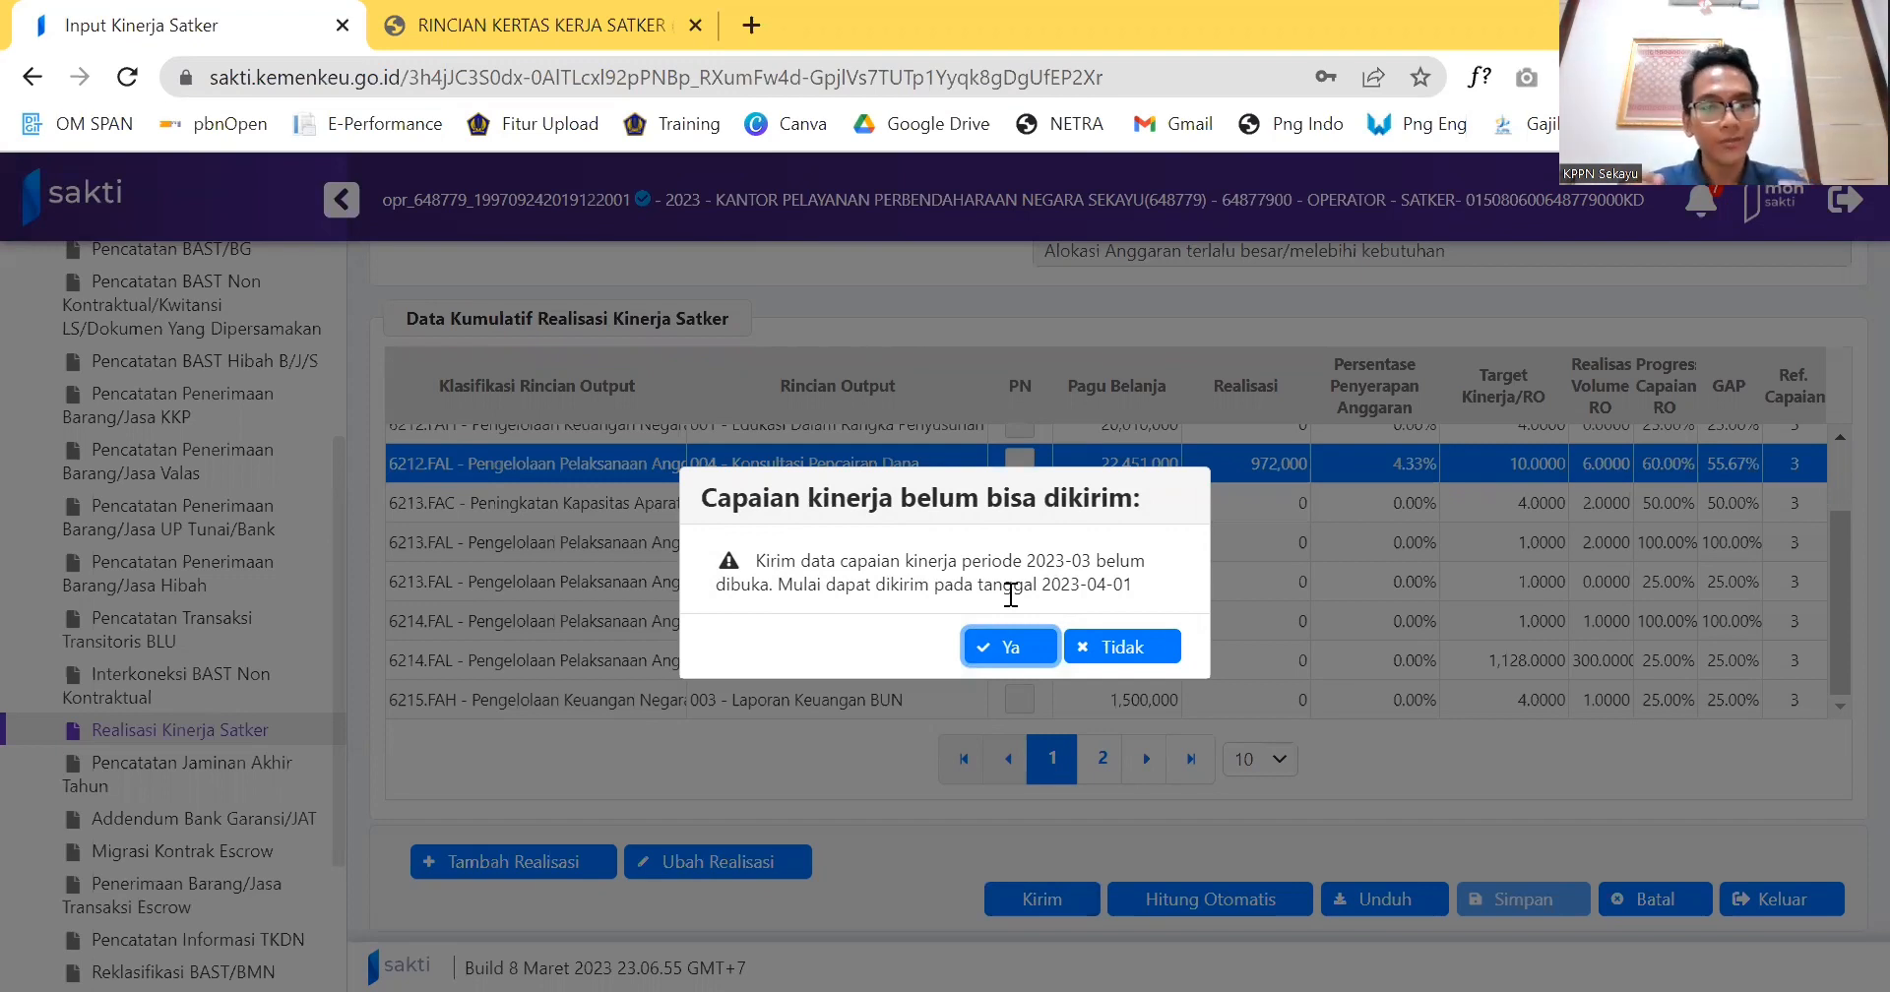
# Dismiss the sending notice and refresh the data to list all of the work unit's outputs again.
pyautogui.click(1011, 650)
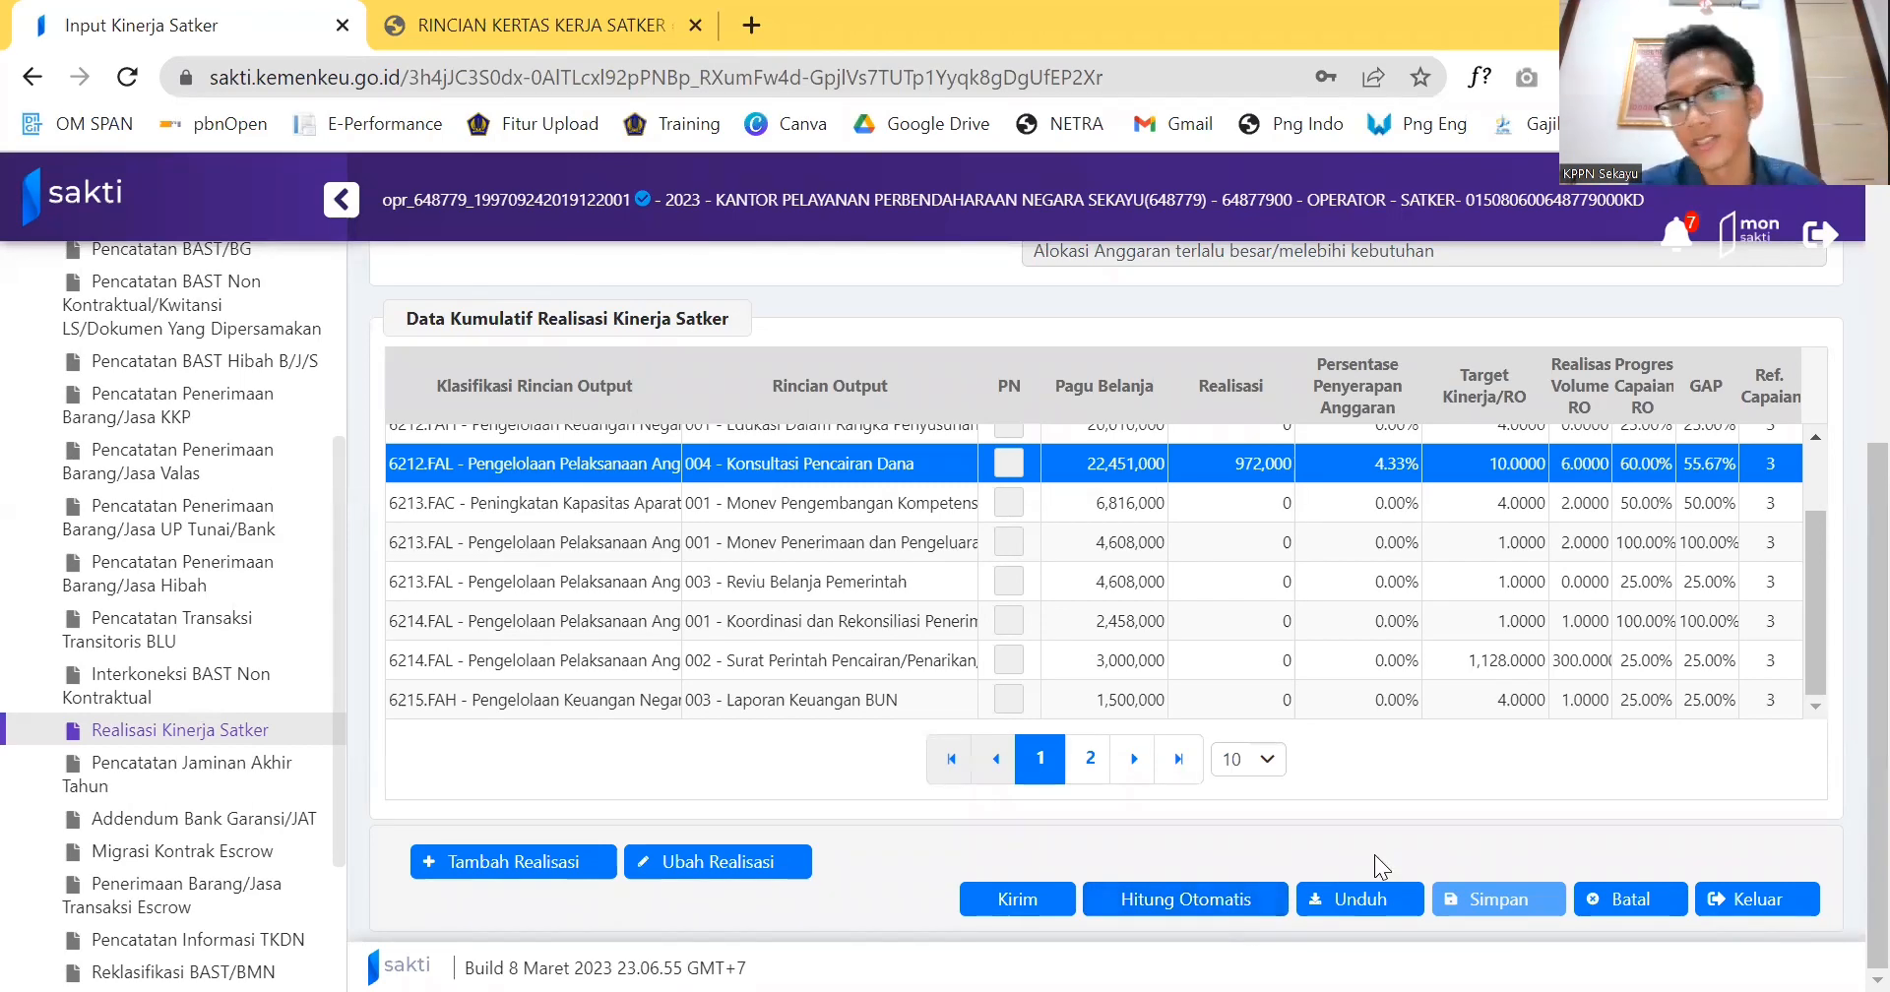
pyautogui.click(1090, 760)
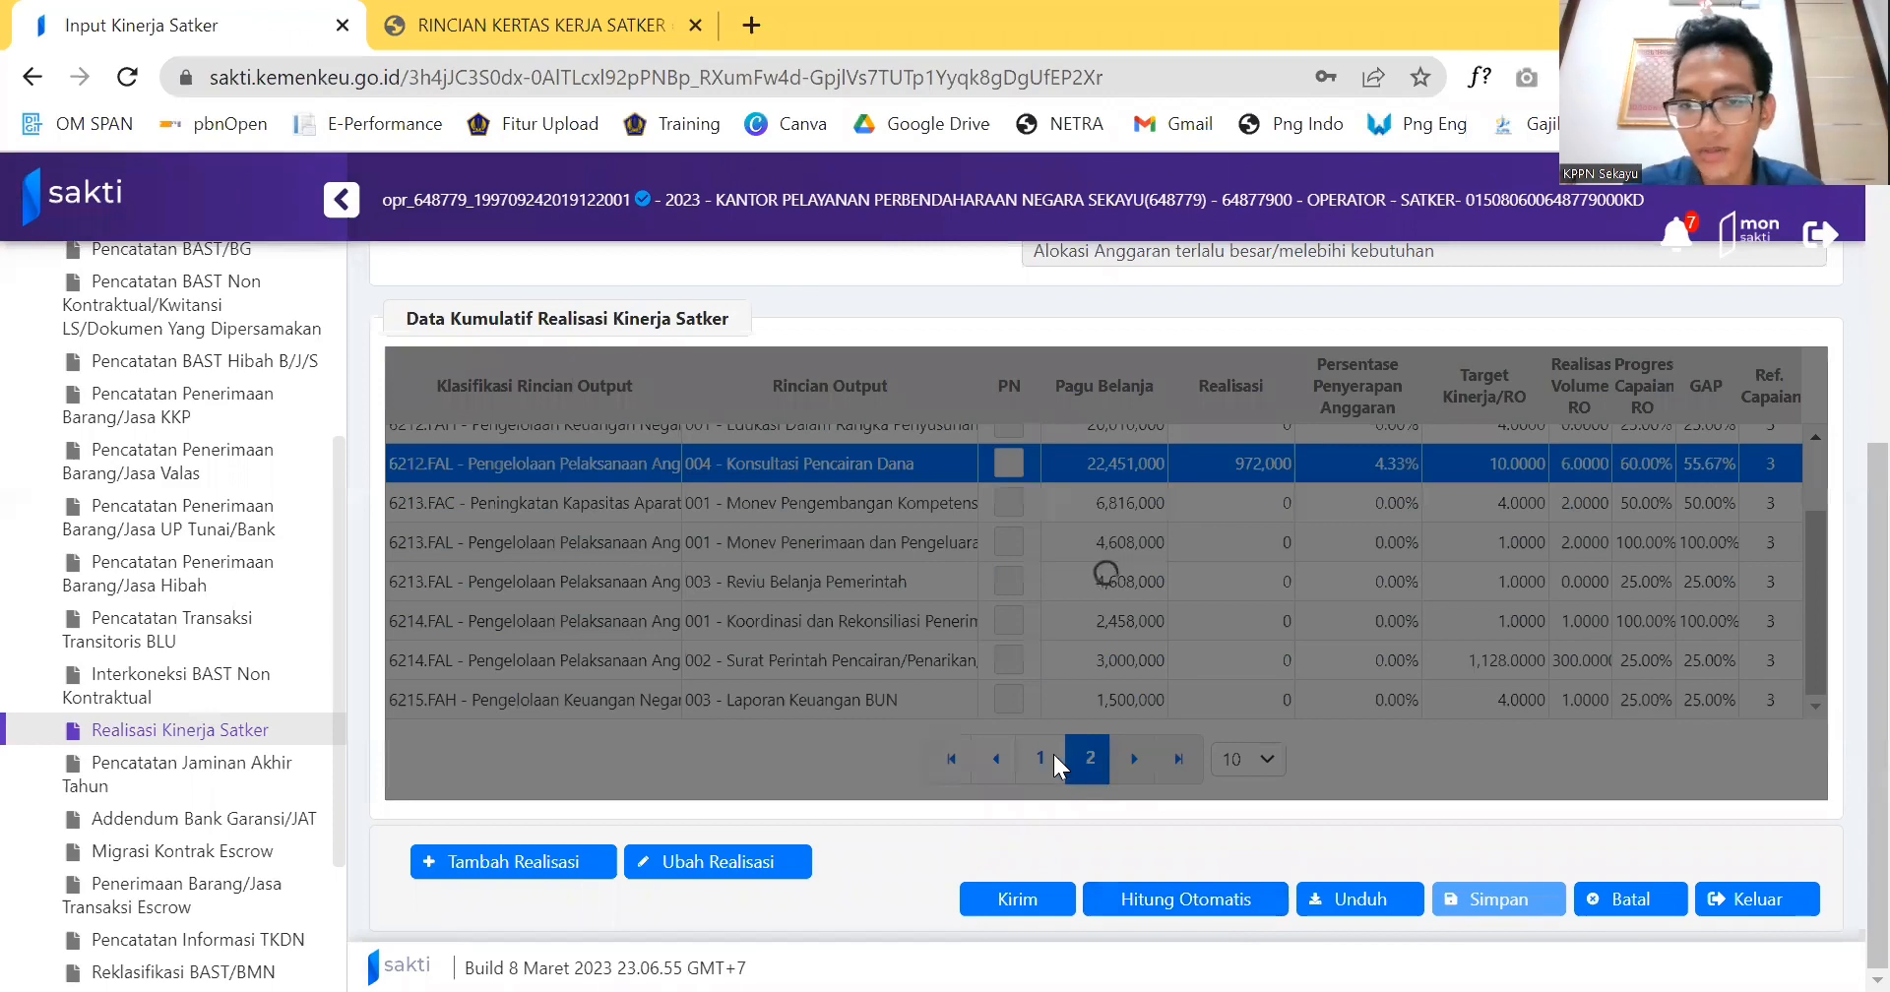
pyautogui.click(1053, 754)
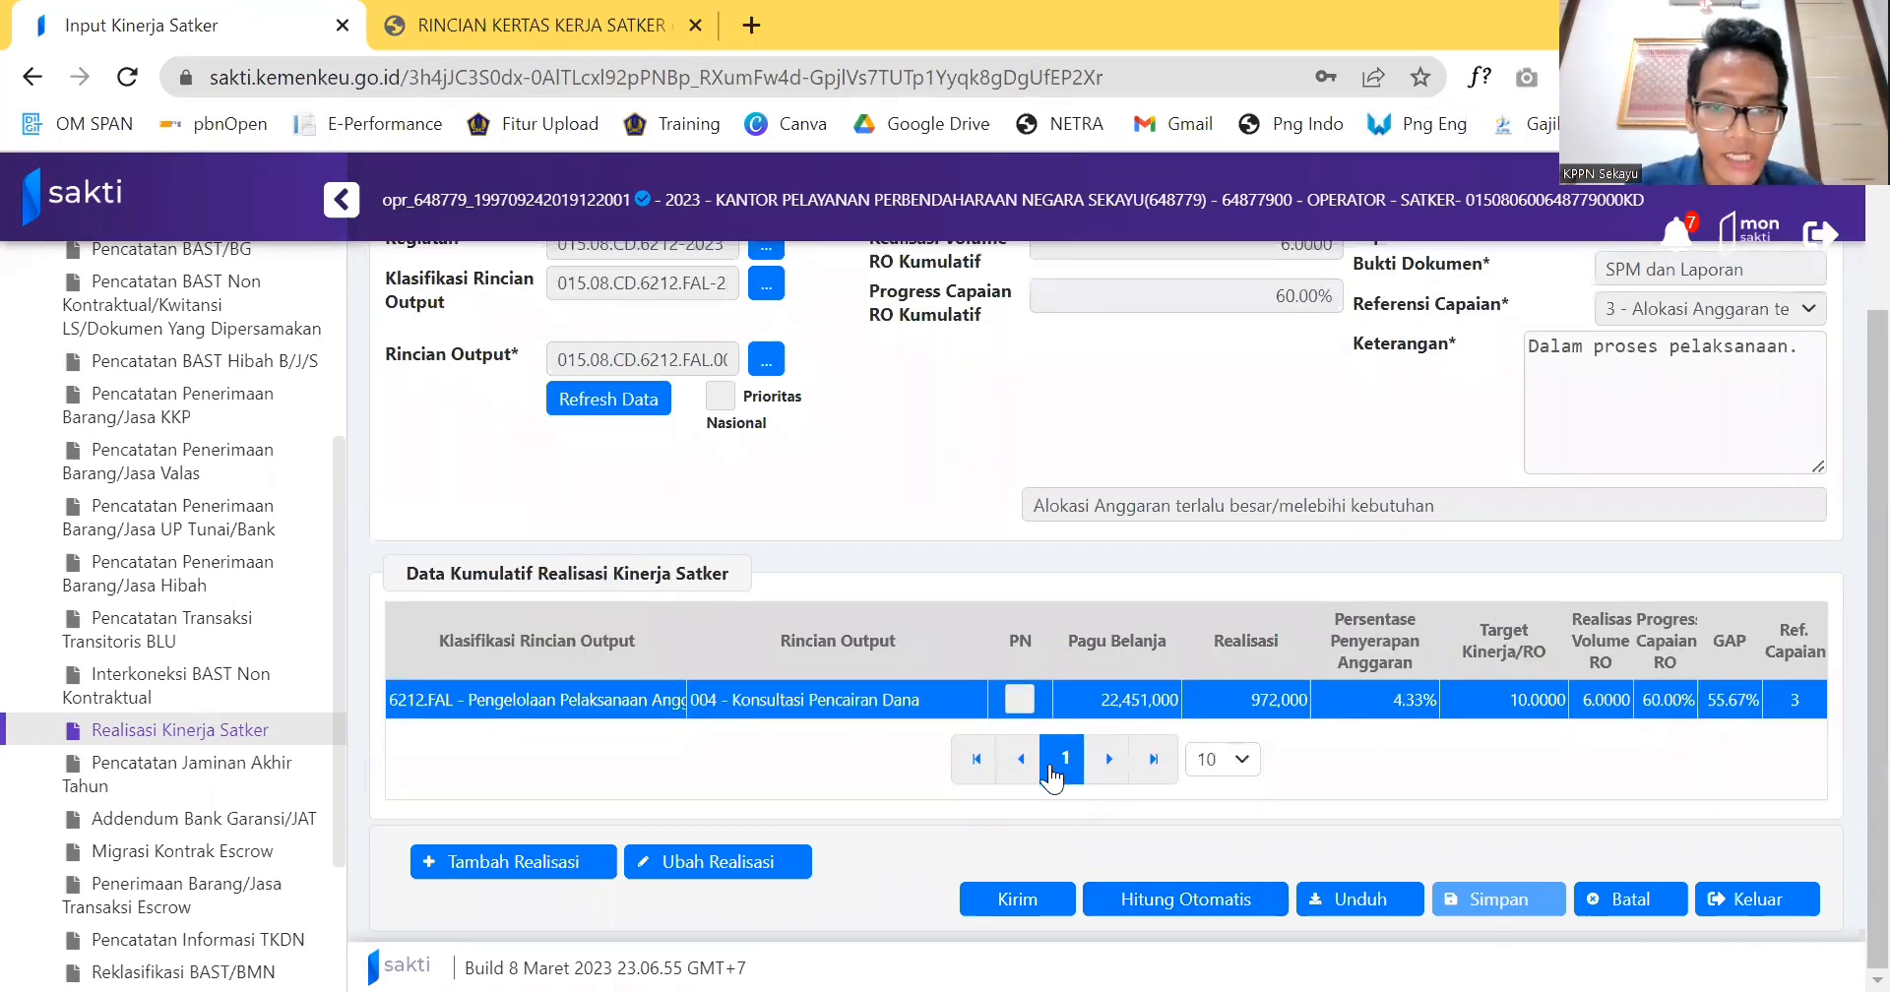
pyautogui.click(1048, 766)
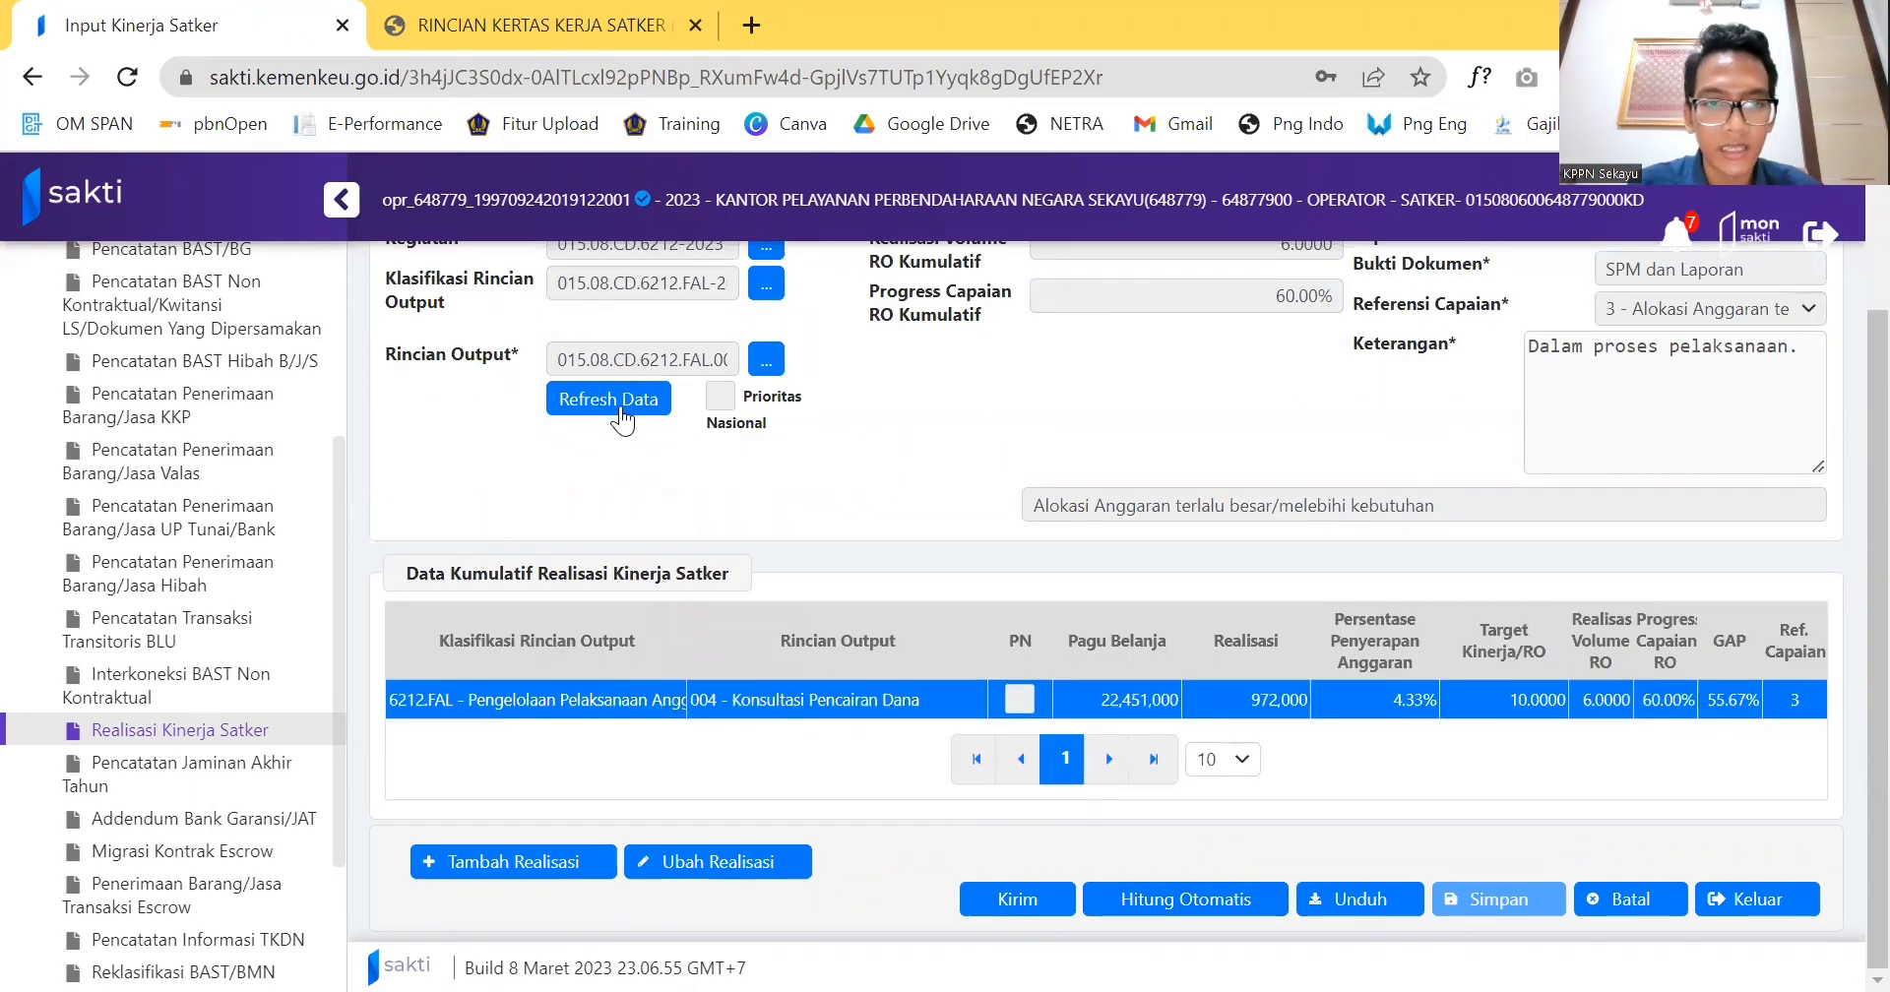
pyautogui.click(620, 403)
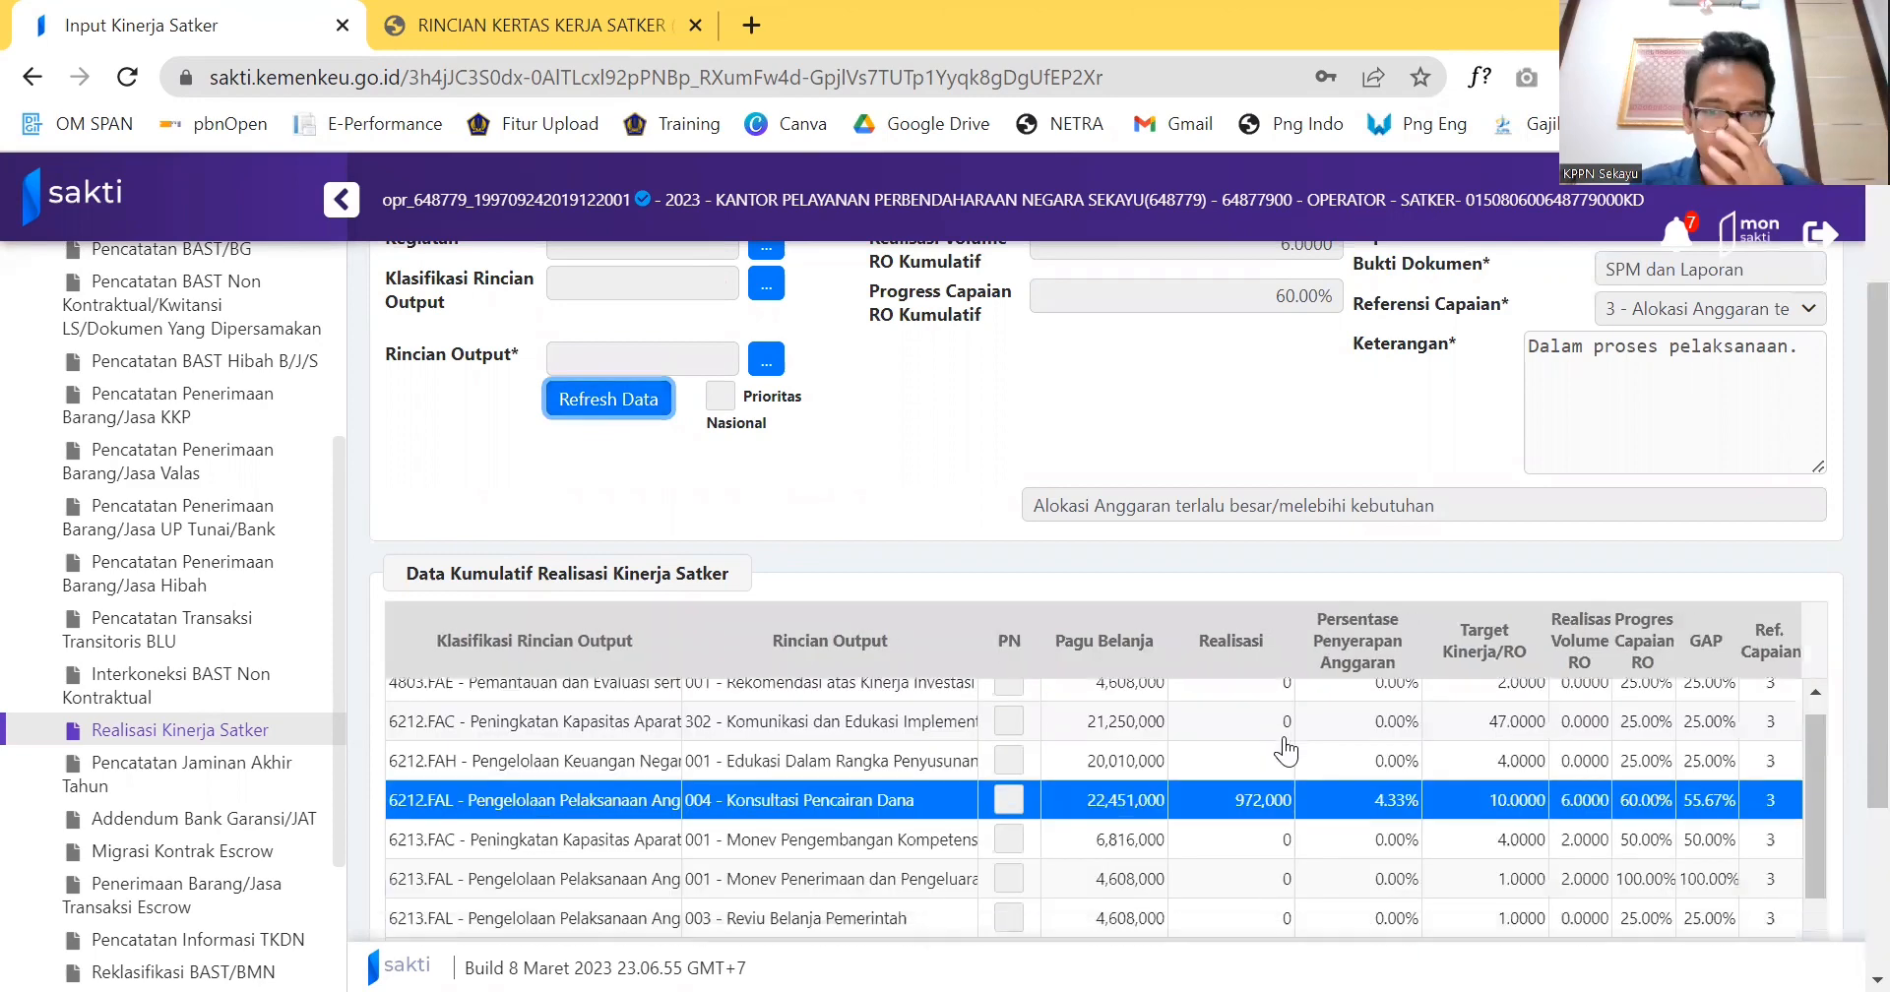
# Look through the output list, checking the 6213.FAL rows 001 - Monev Penerimaan dan Pengeluaran and 003 - Reviu Belanja Pemerintah.
pyautogui.scroll(-2, 1644, 573)
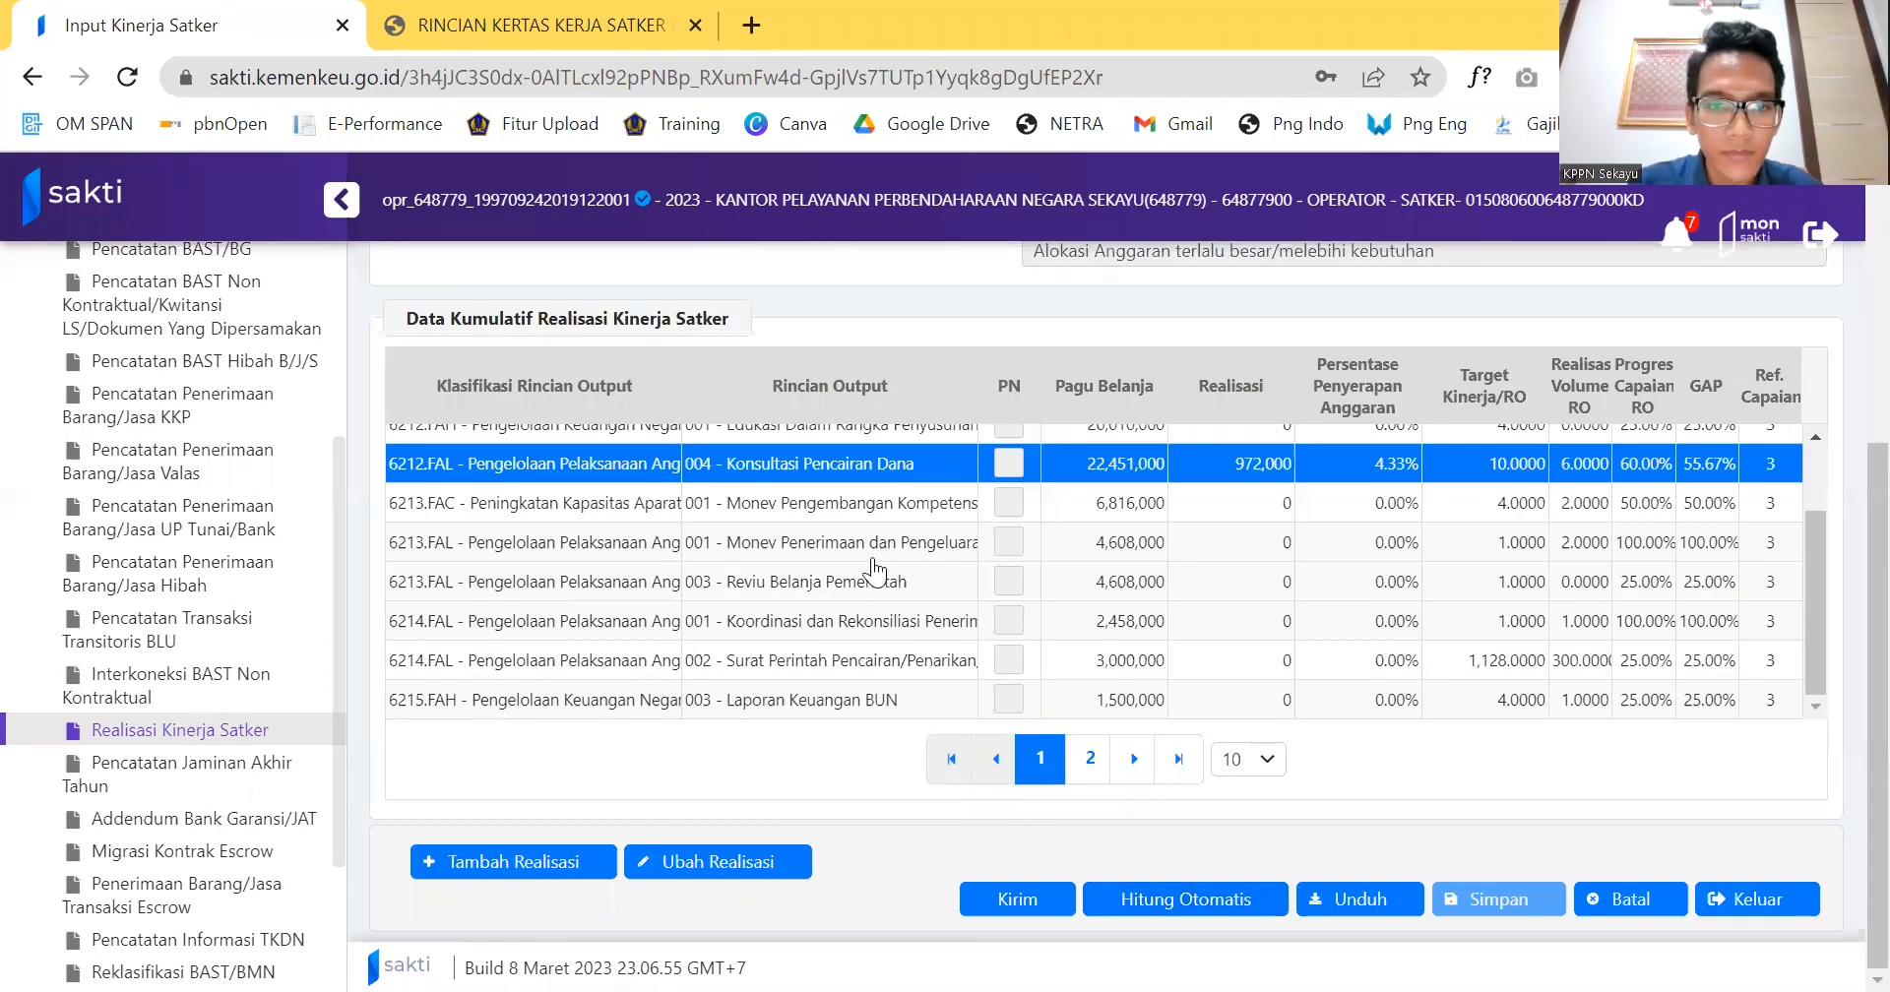
pyautogui.scroll(2, 1172, 537)
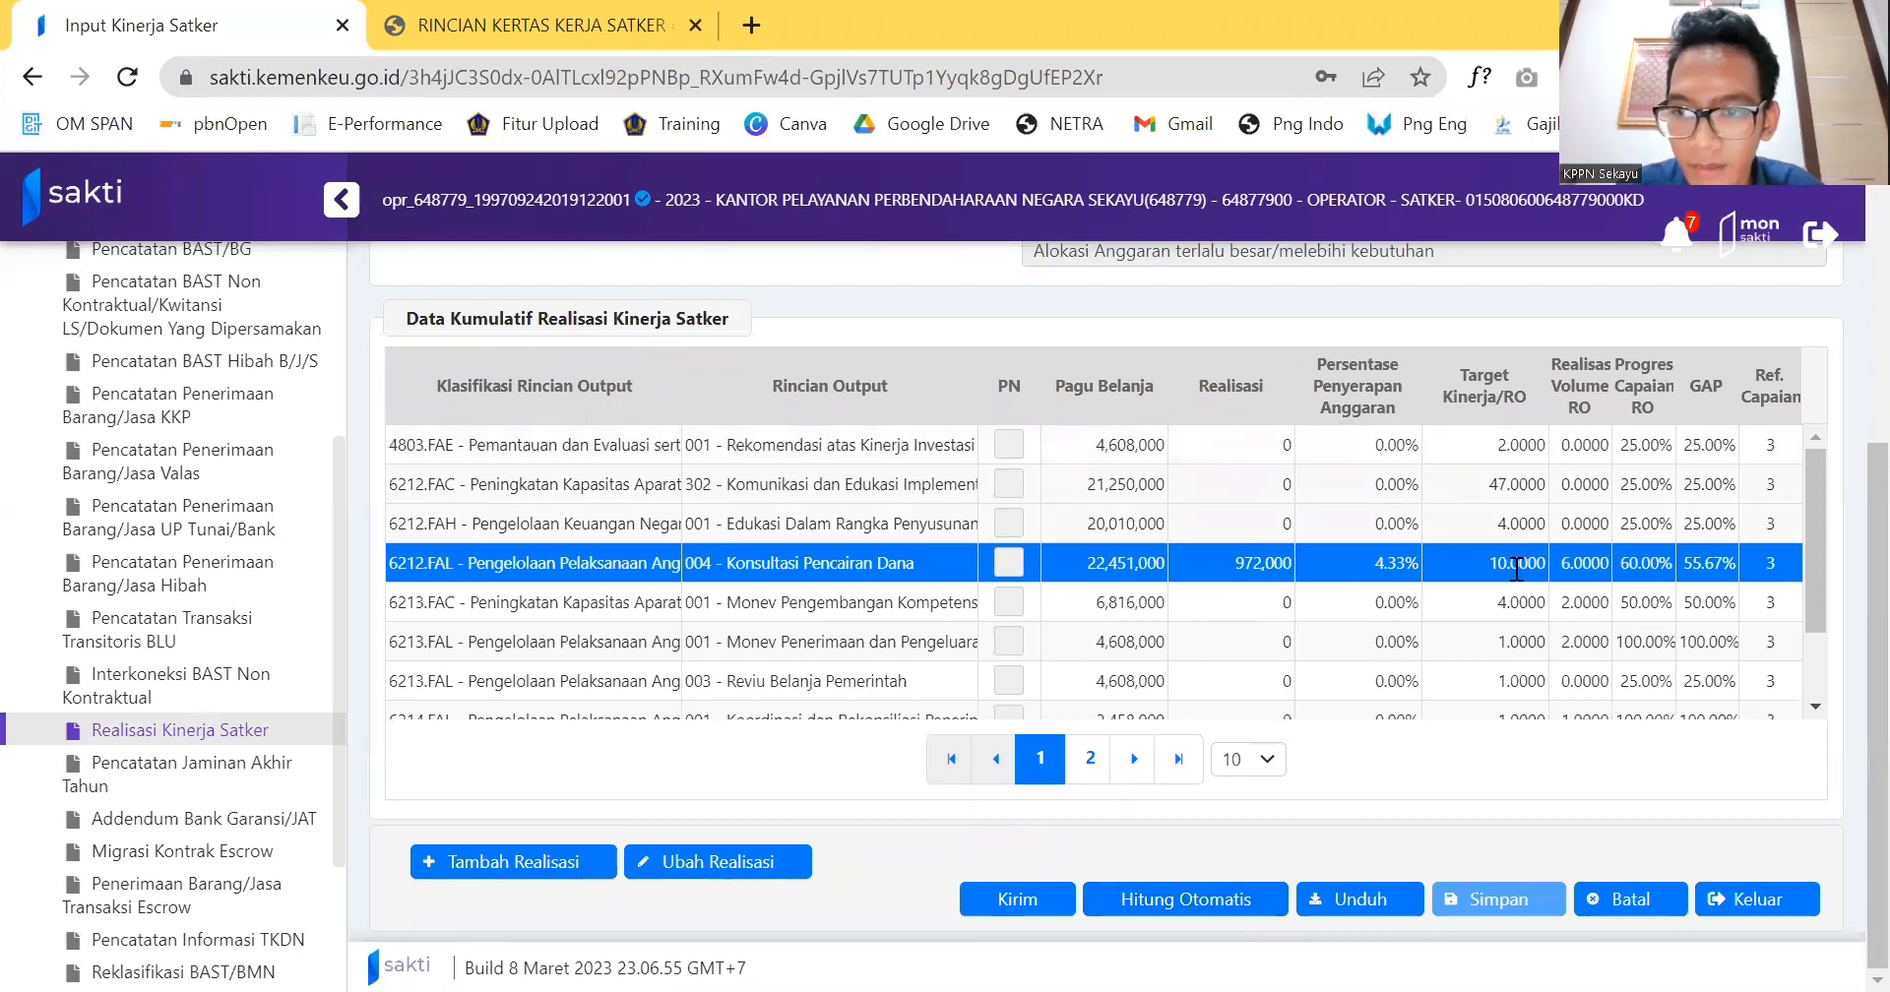
pyautogui.click(1507, 638)
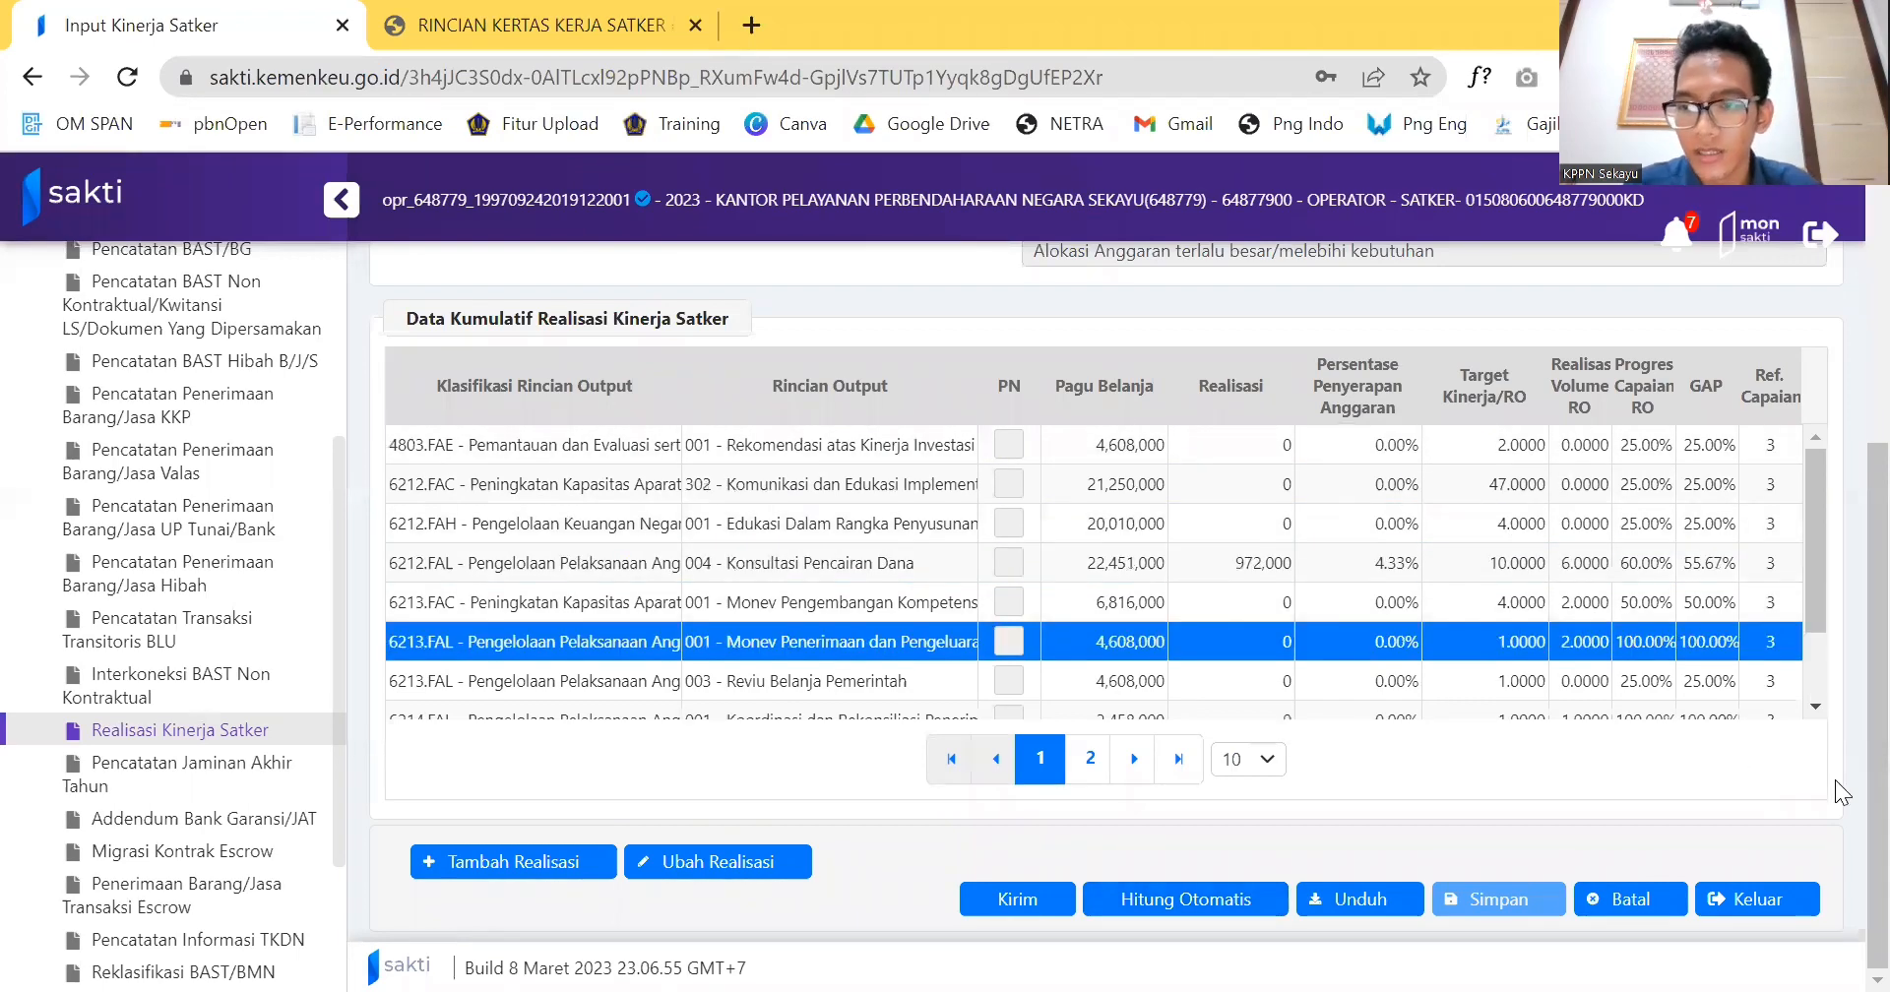
pyautogui.click(1491, 679)
pyautogui.scroll(-2, 1486, 665)
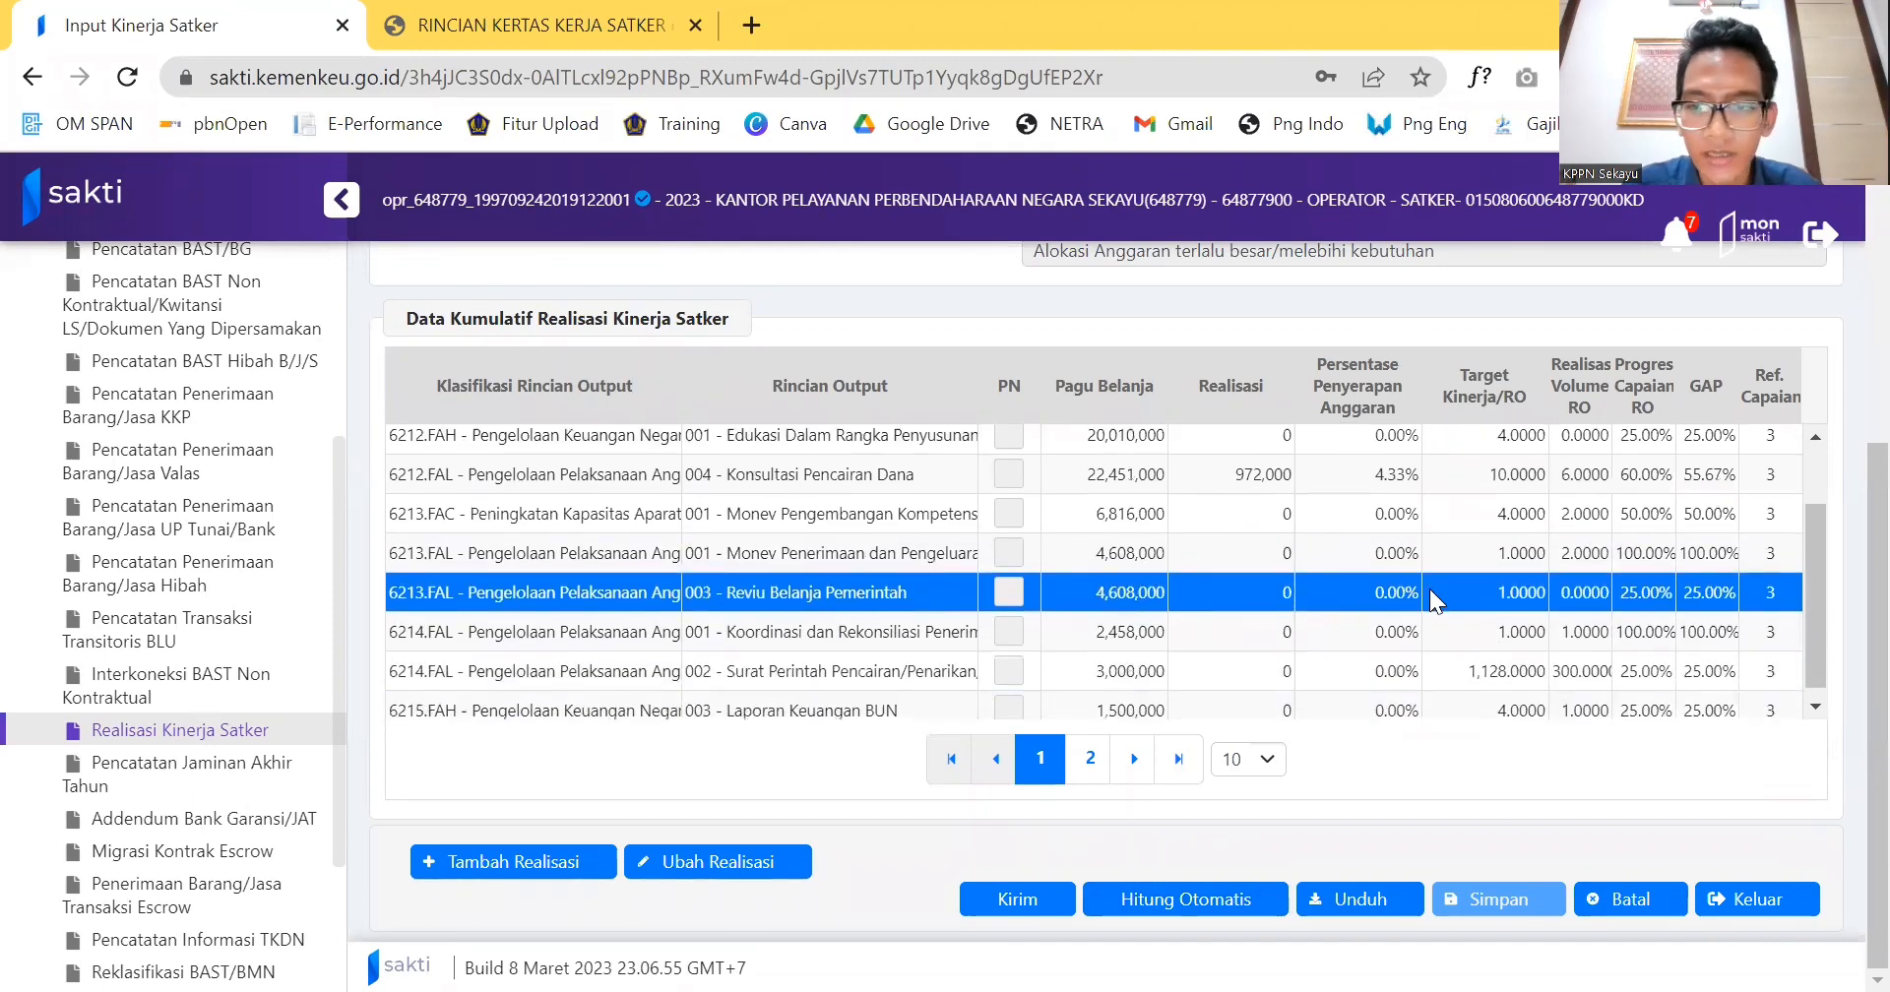
# Show 20 rows per page and refresh the data to list all of the work unit's outputs.
pyautogui.click(1266, 760)
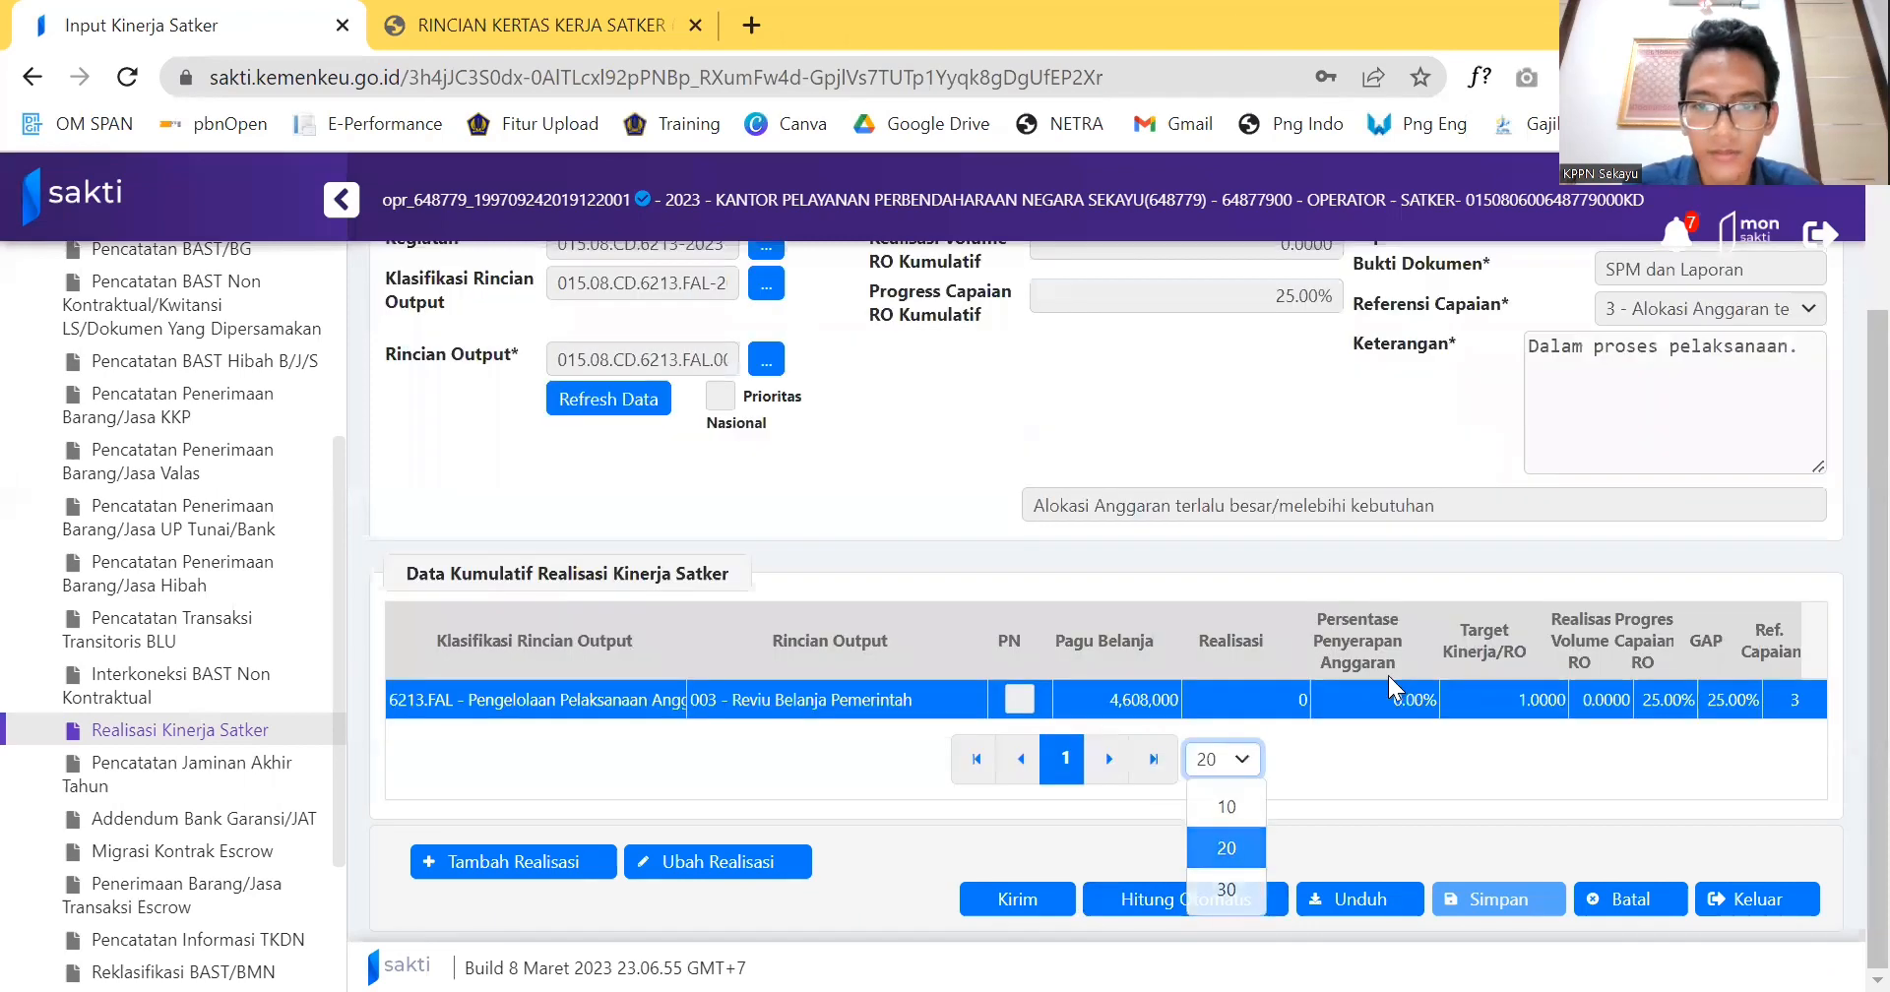
pyautogui.click(1251, 848)
pyautogui.click(630, 403)
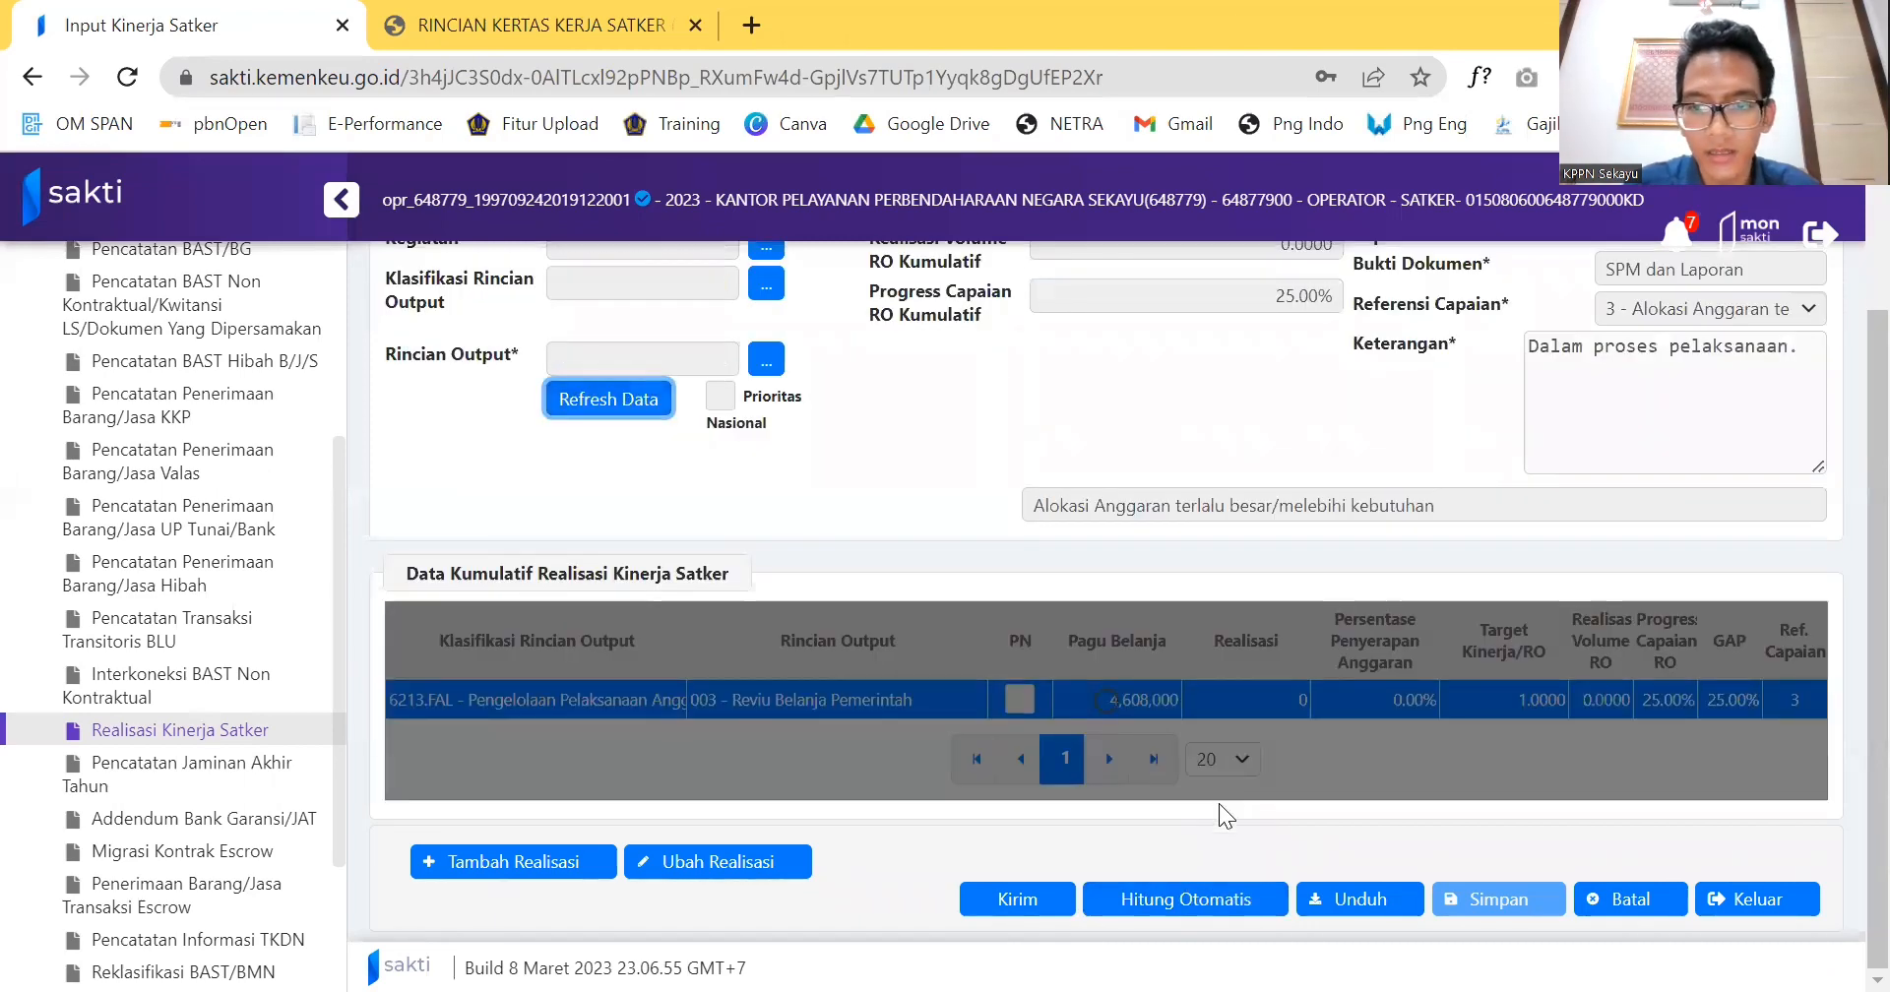
pyautogui.scroll(-5, 1247, 820)
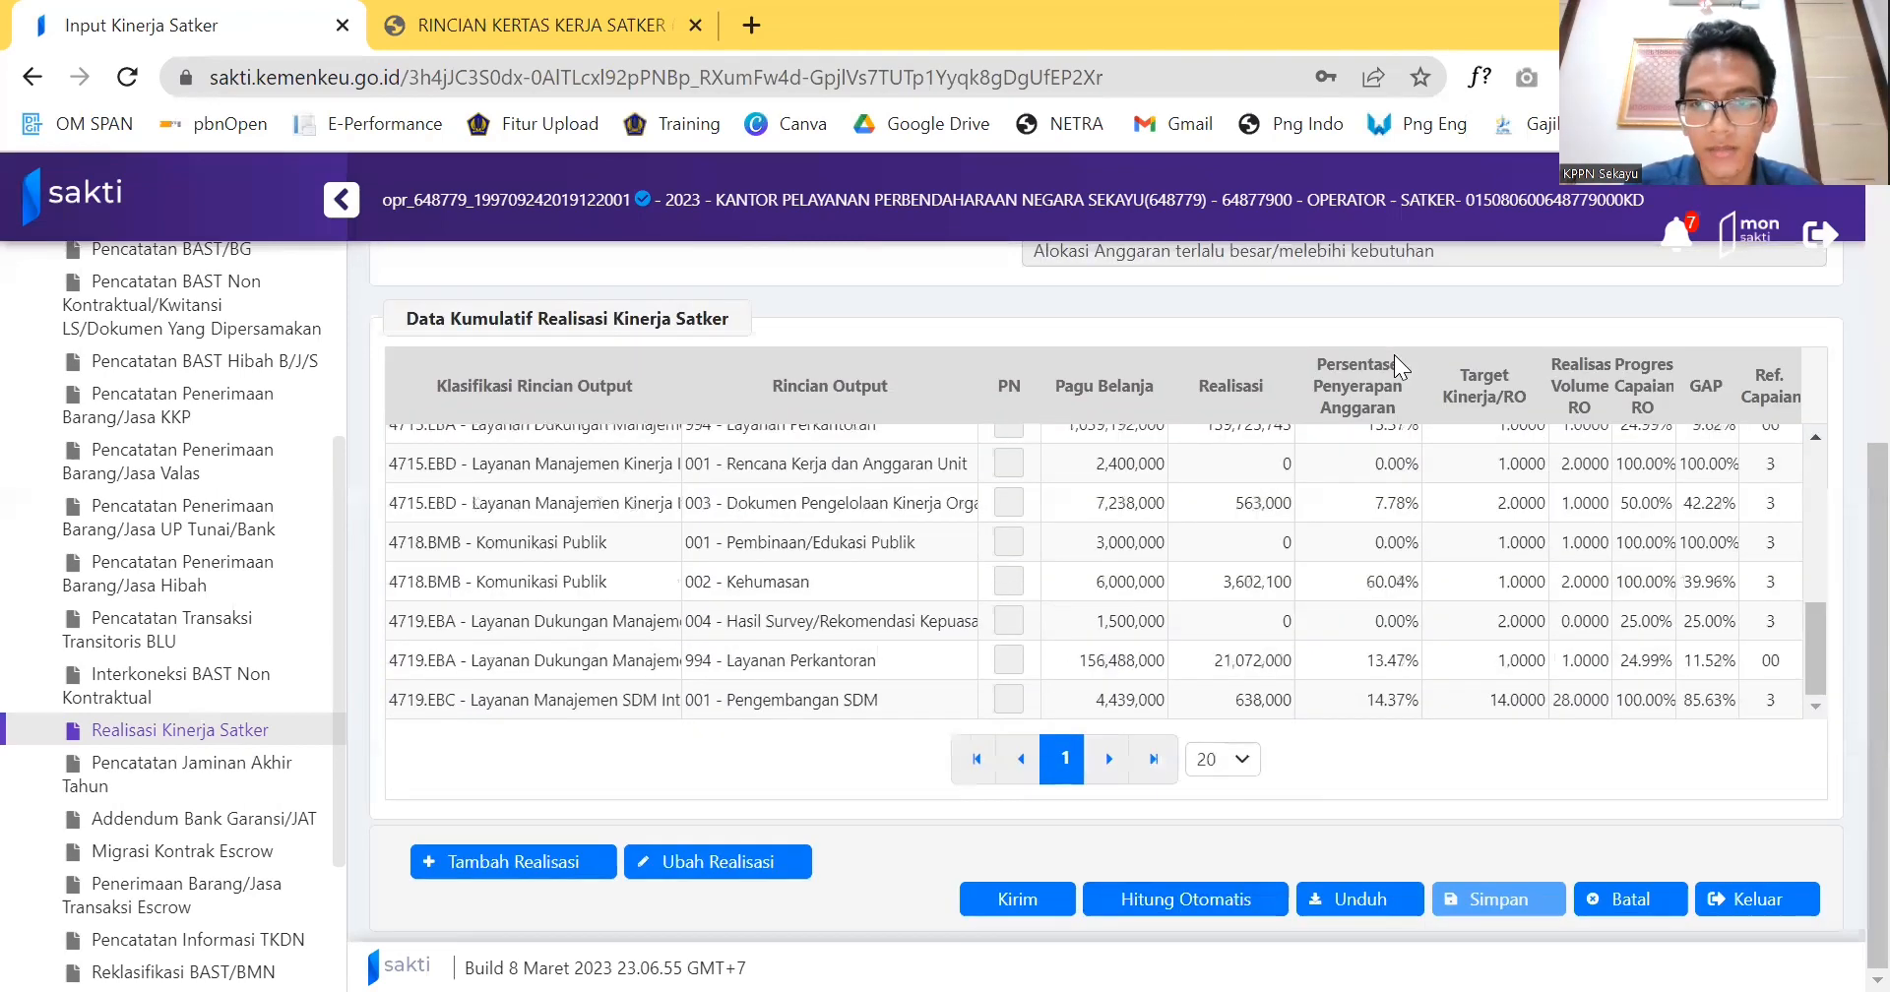
pyautogui.click(1221, 762)
pyautogui.click(1221, 761)
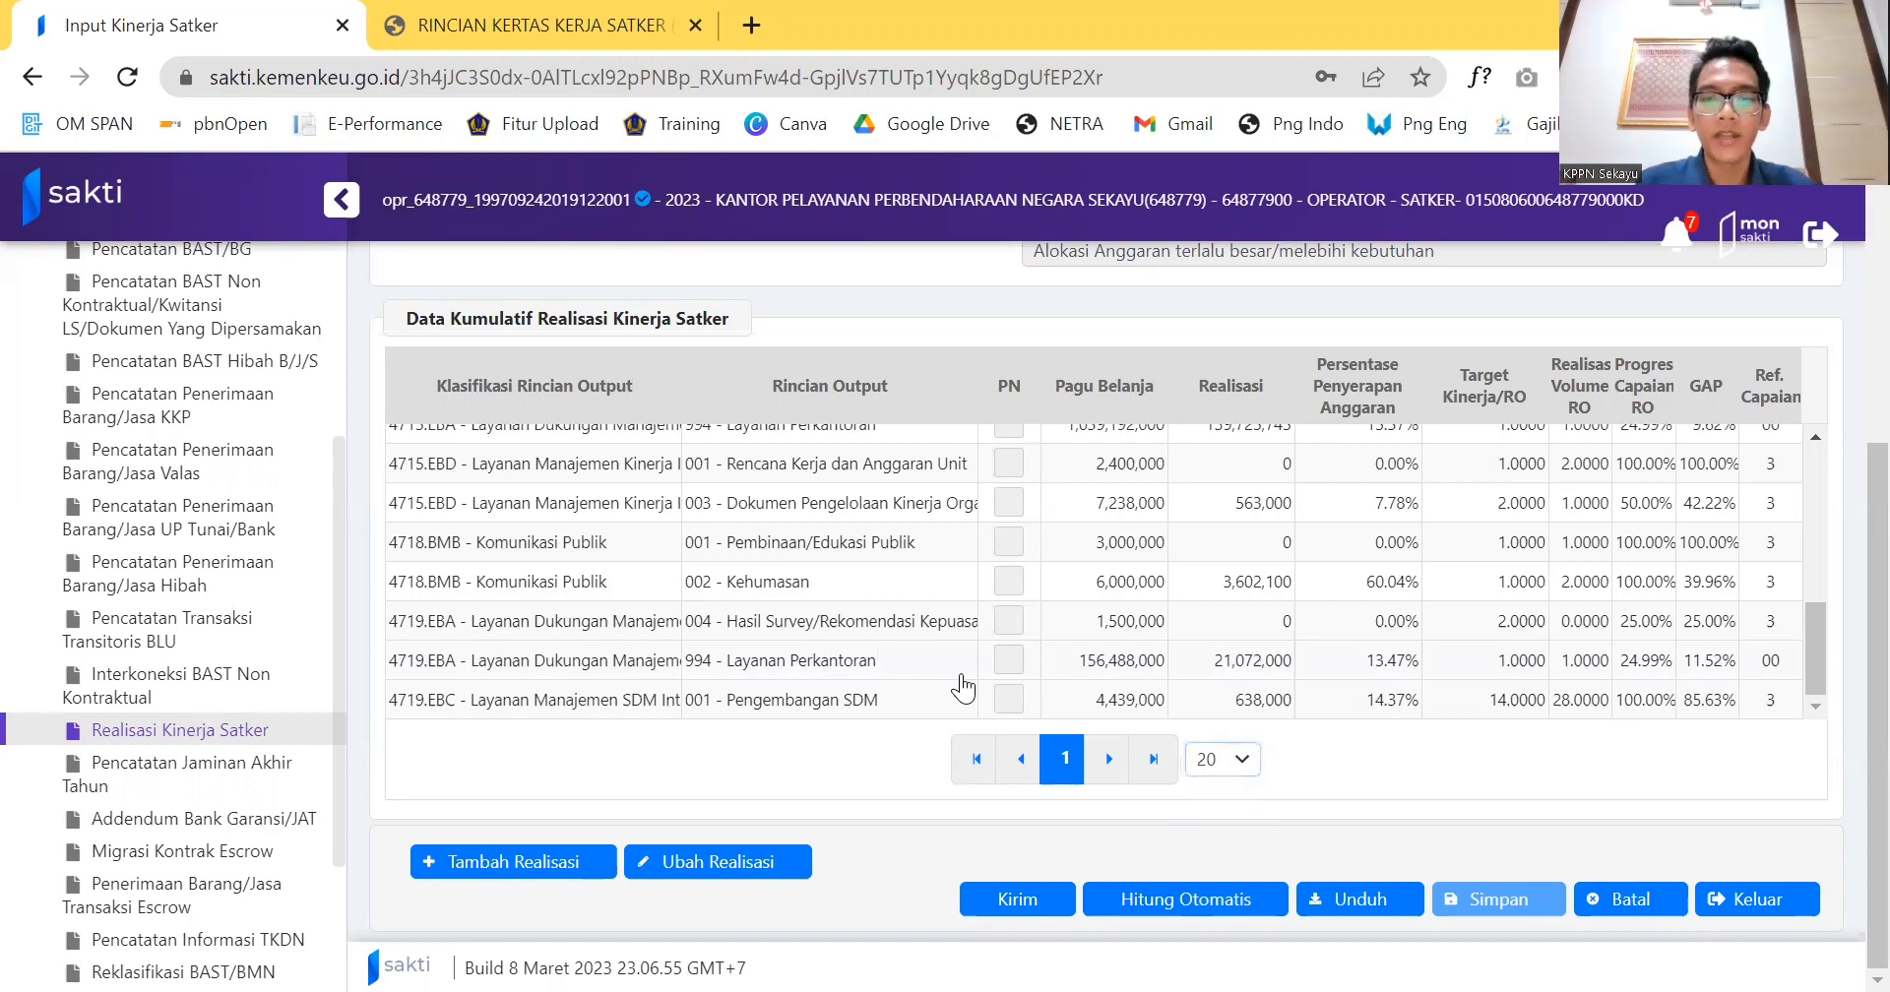
# Select the 4719.EBA output 994 - Layanan Perkantoran and run the automatic calculation, agreeing to overwrite previously recorded data.
pyautogui.click(962, 676)
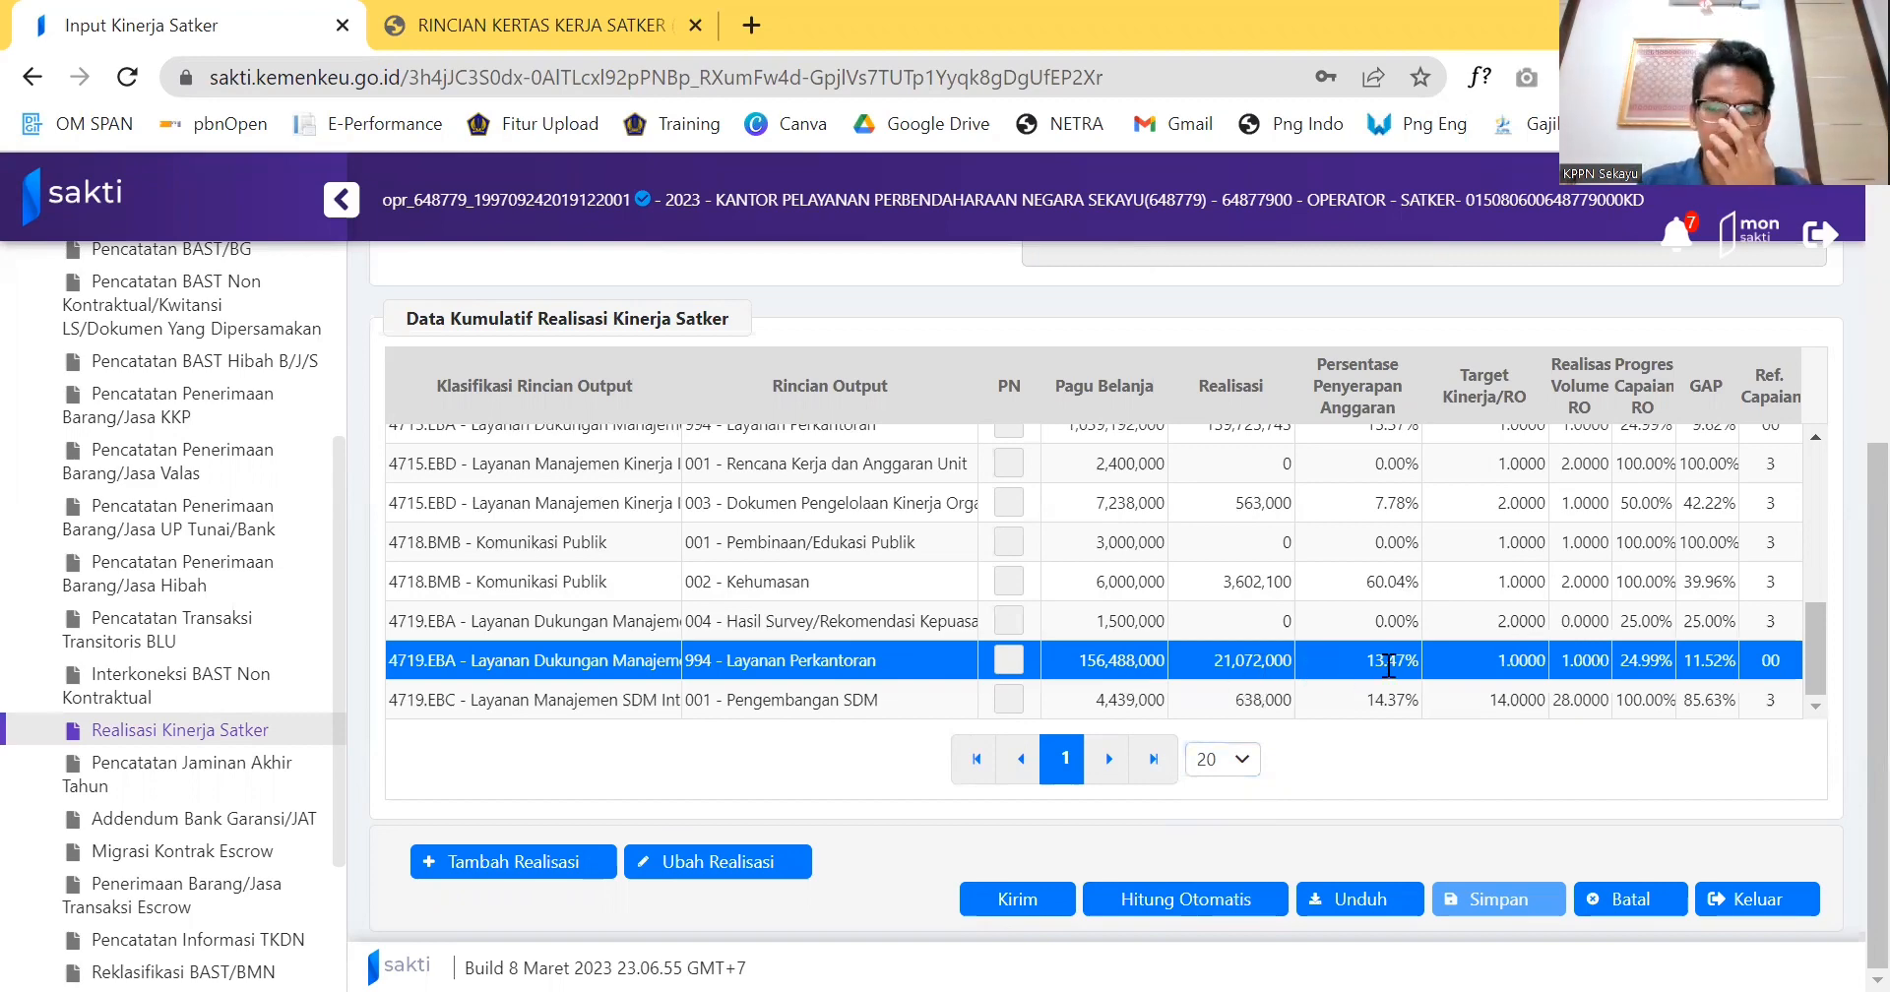
pyautogui.click(1544, 662)
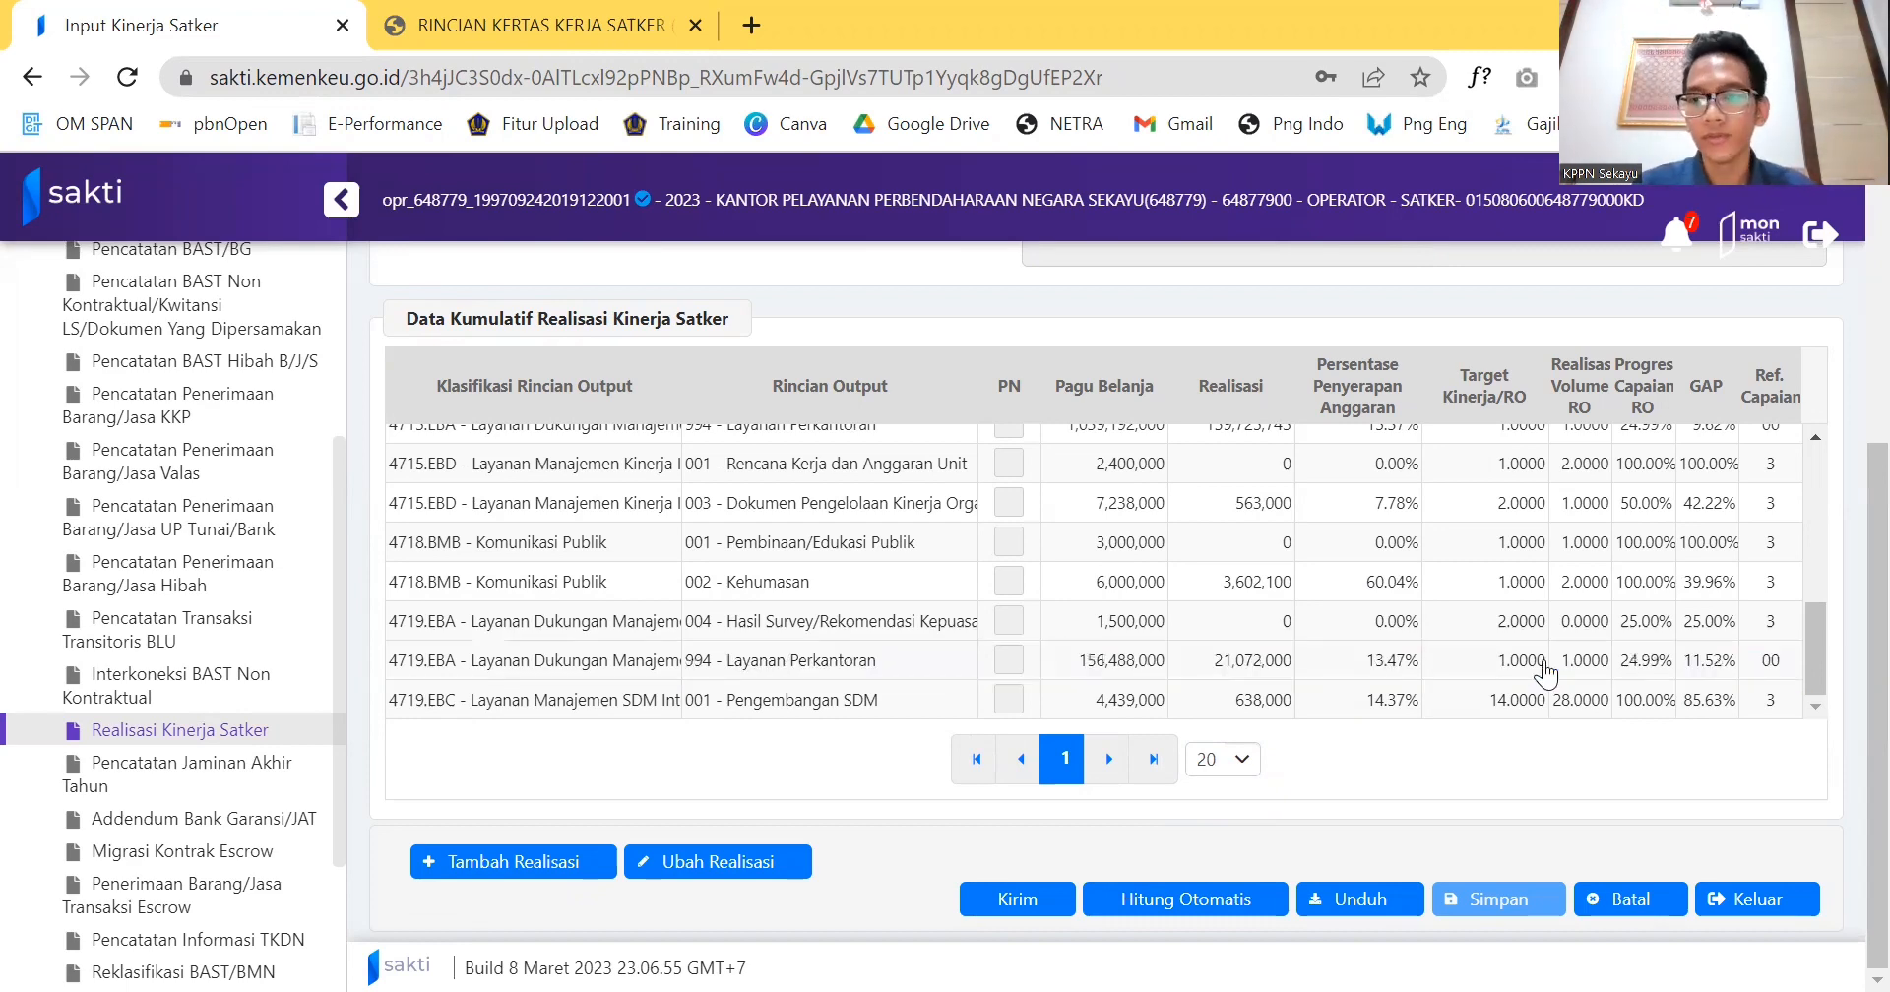
pyautogui.click(1612, 675)
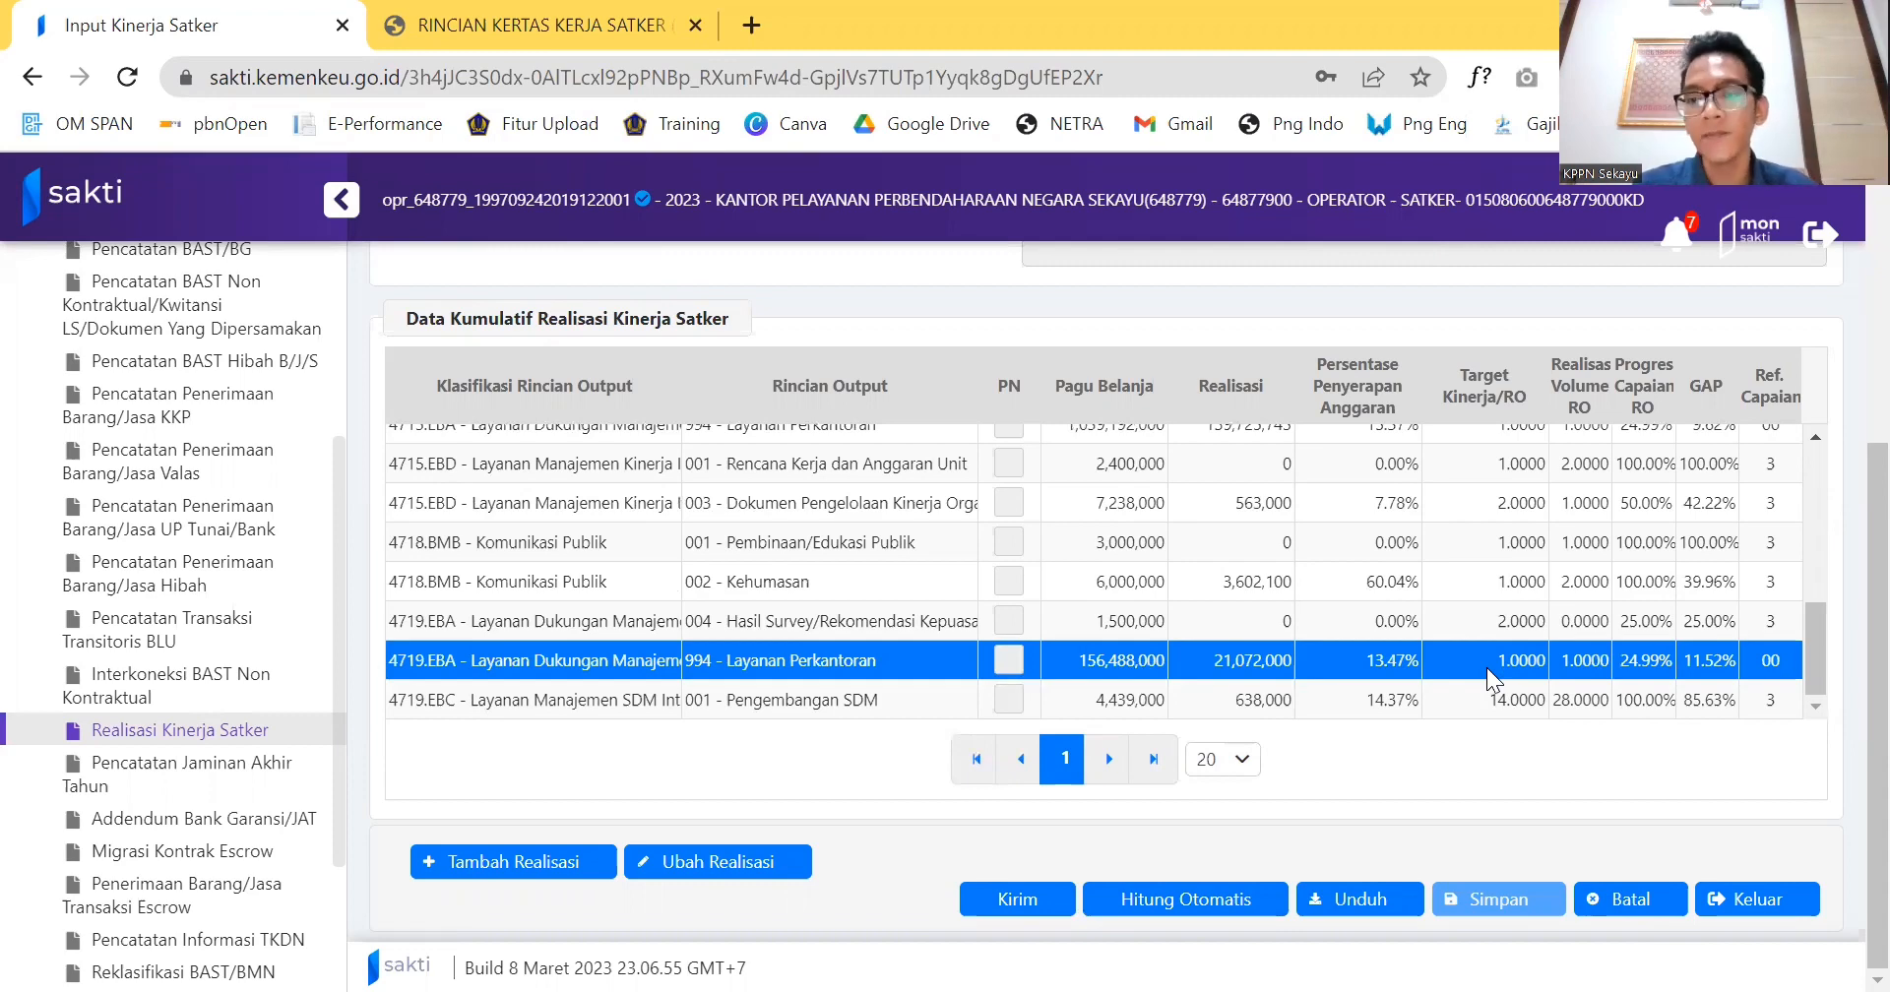
pyautogui.click(1256, 898)
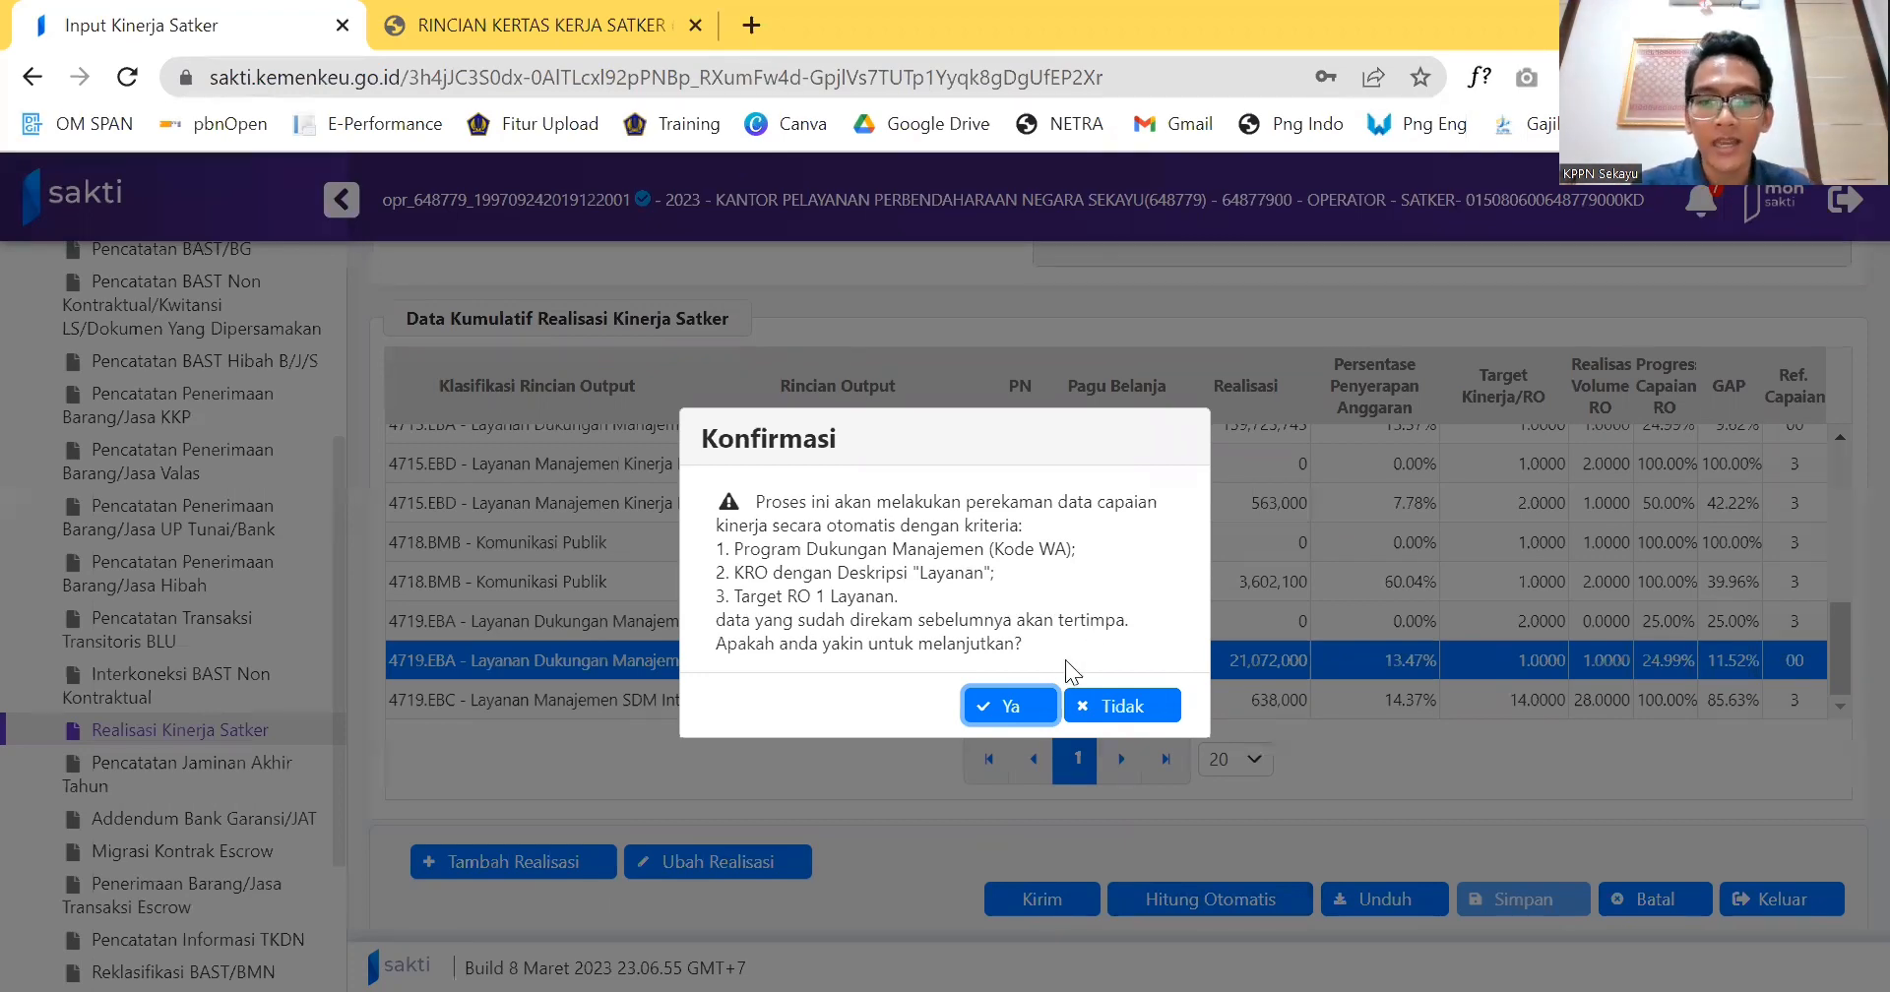
pyautogui.click(1014, 707)
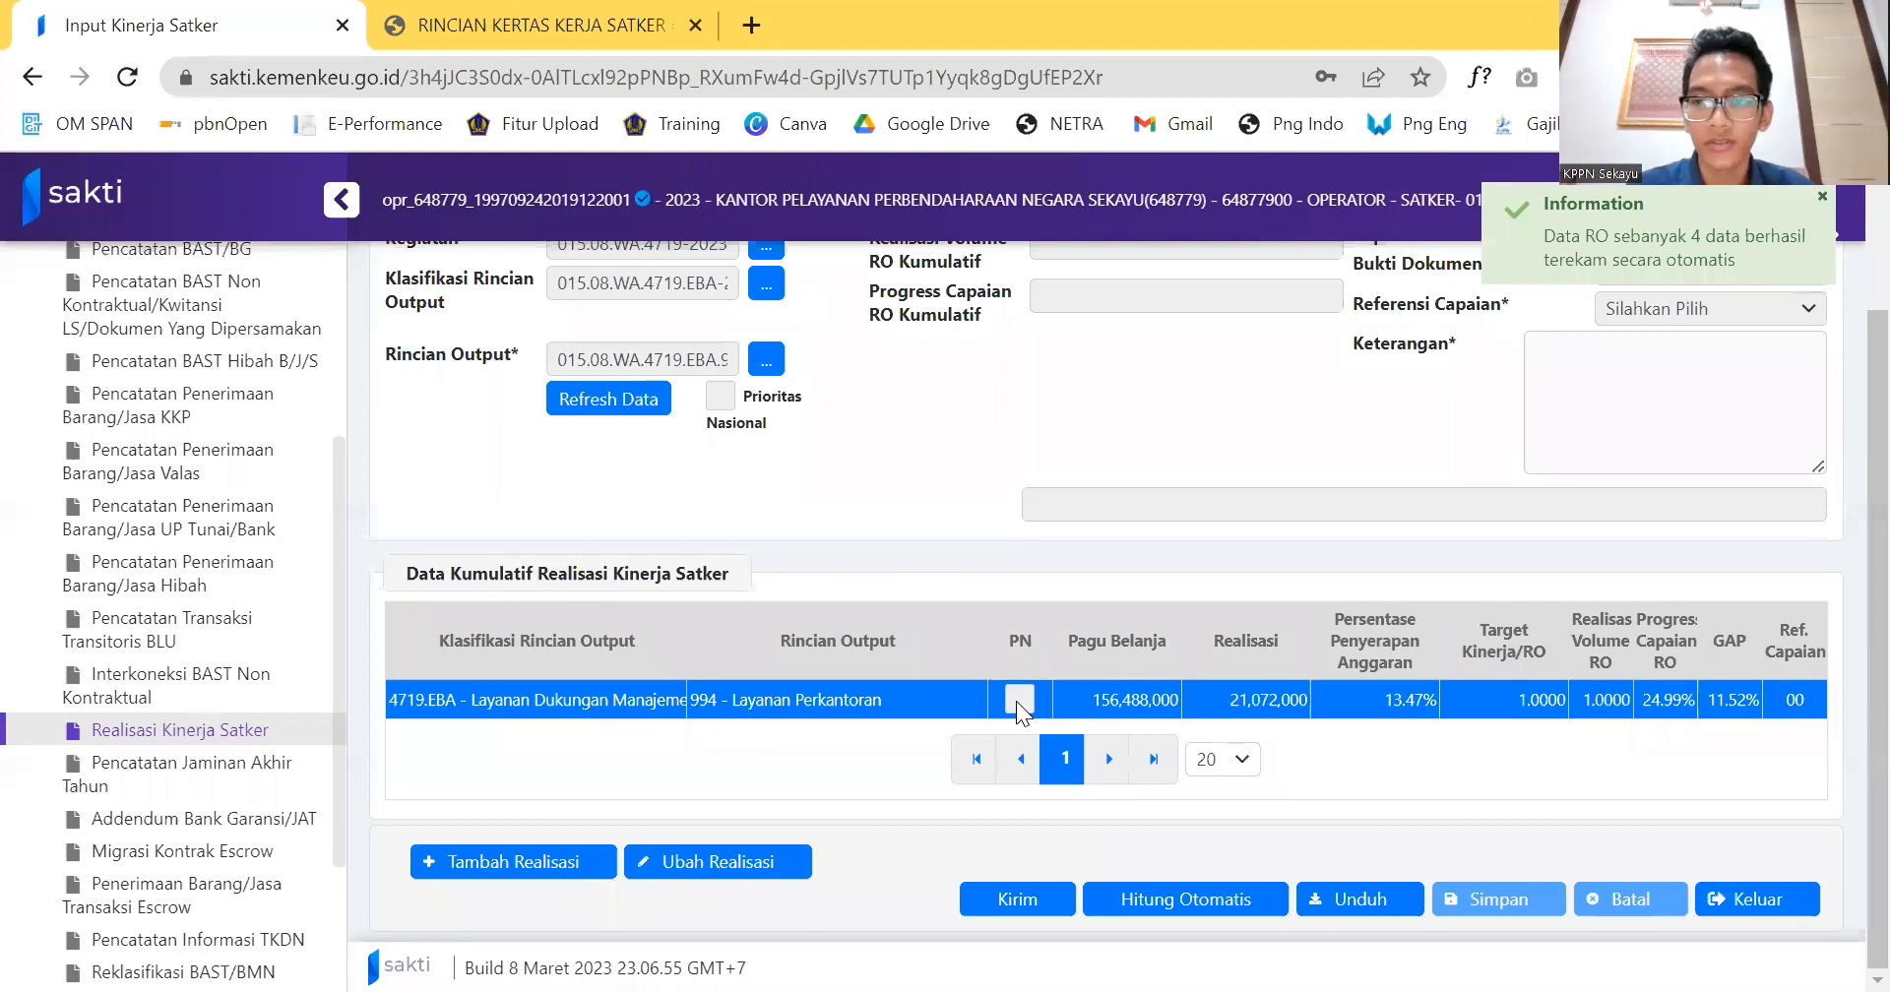
# Reload the 4719.EBA output 994 - Layanan Perkantoran row and review its automatically recorded volume, progress and remarks.
pyautogui.scroll(3, 1341, 589)
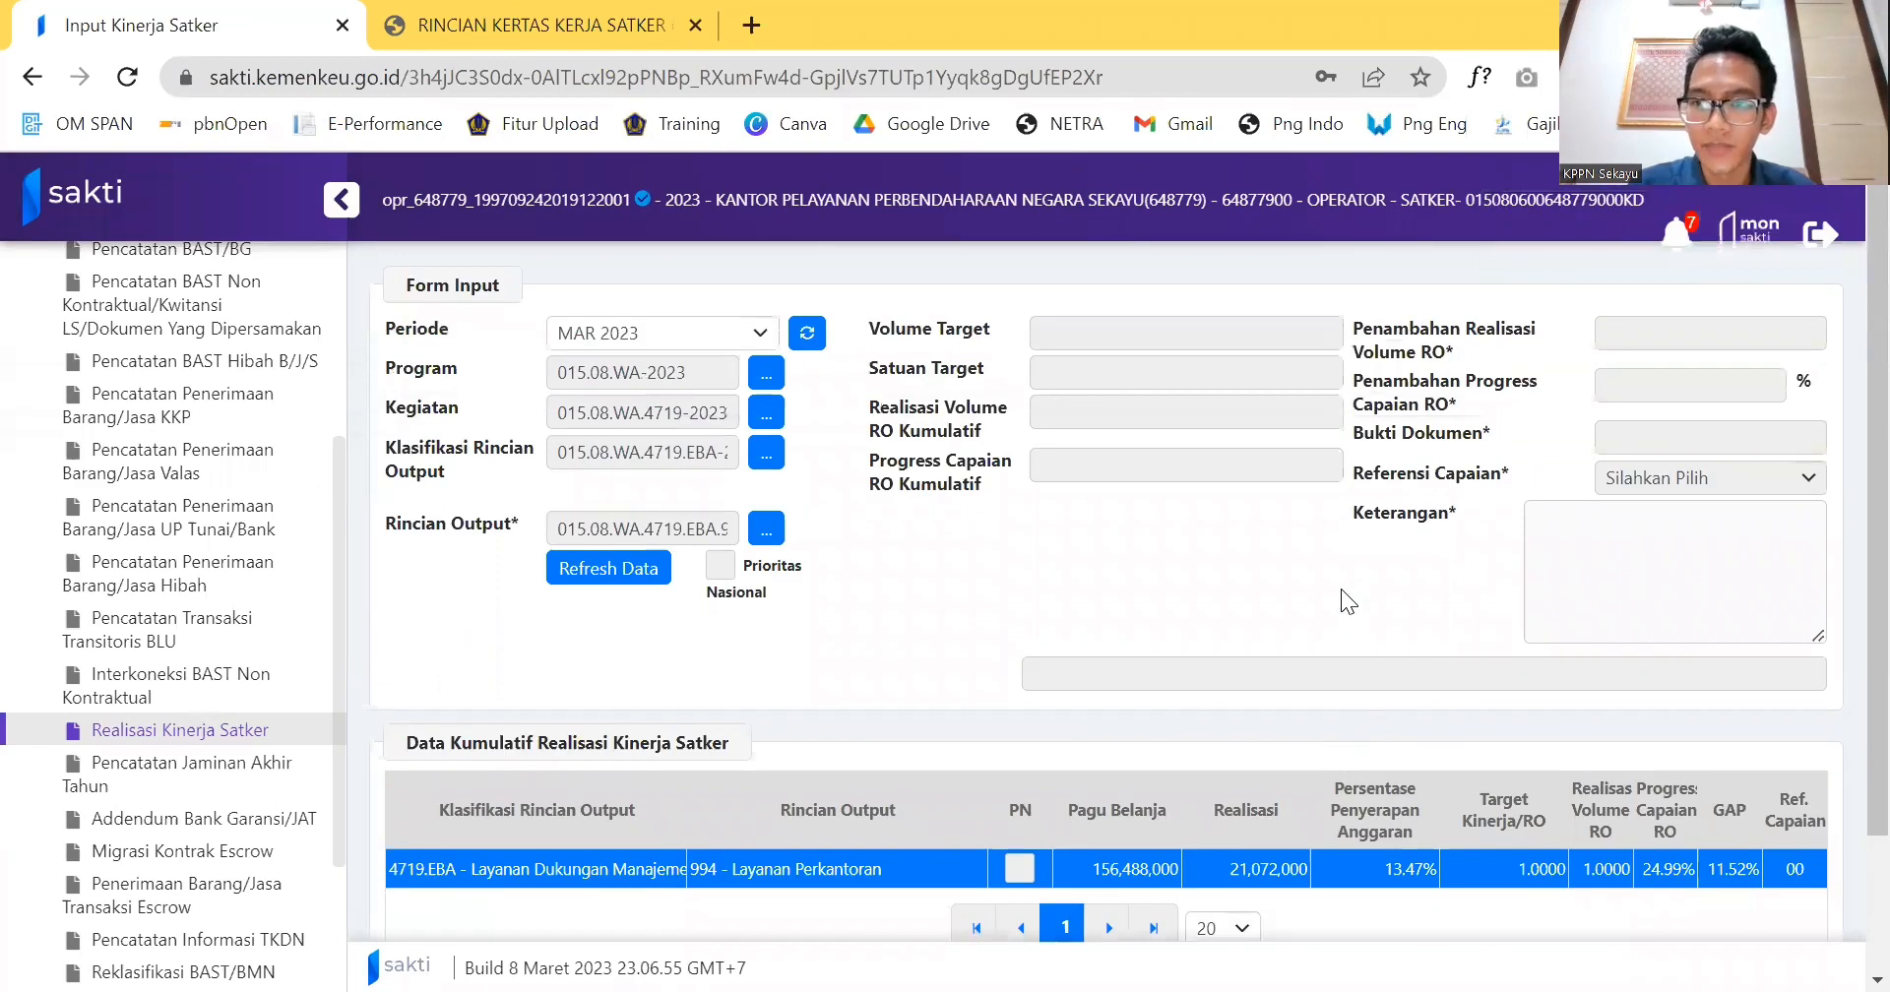
pyautogui.scroll(-3, 1287, 611)
pyautogui.click(1483, 695)
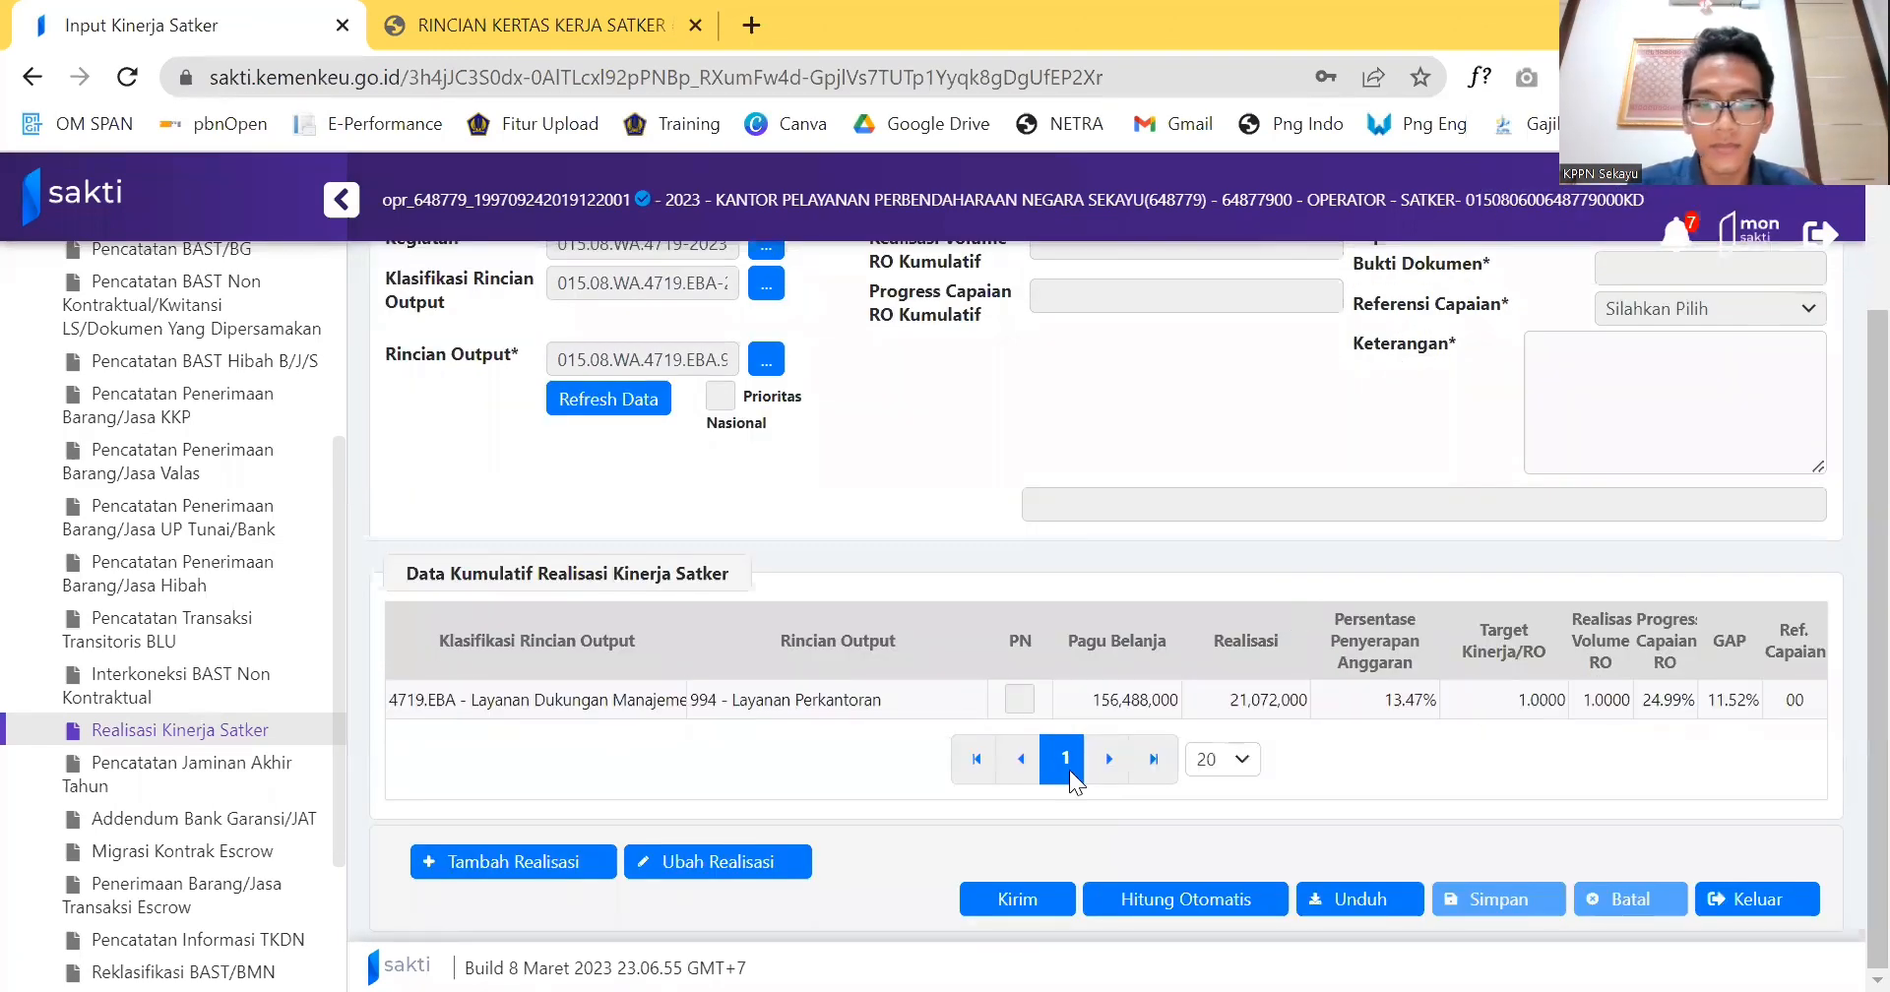
pyautogui.click(1140, 701)
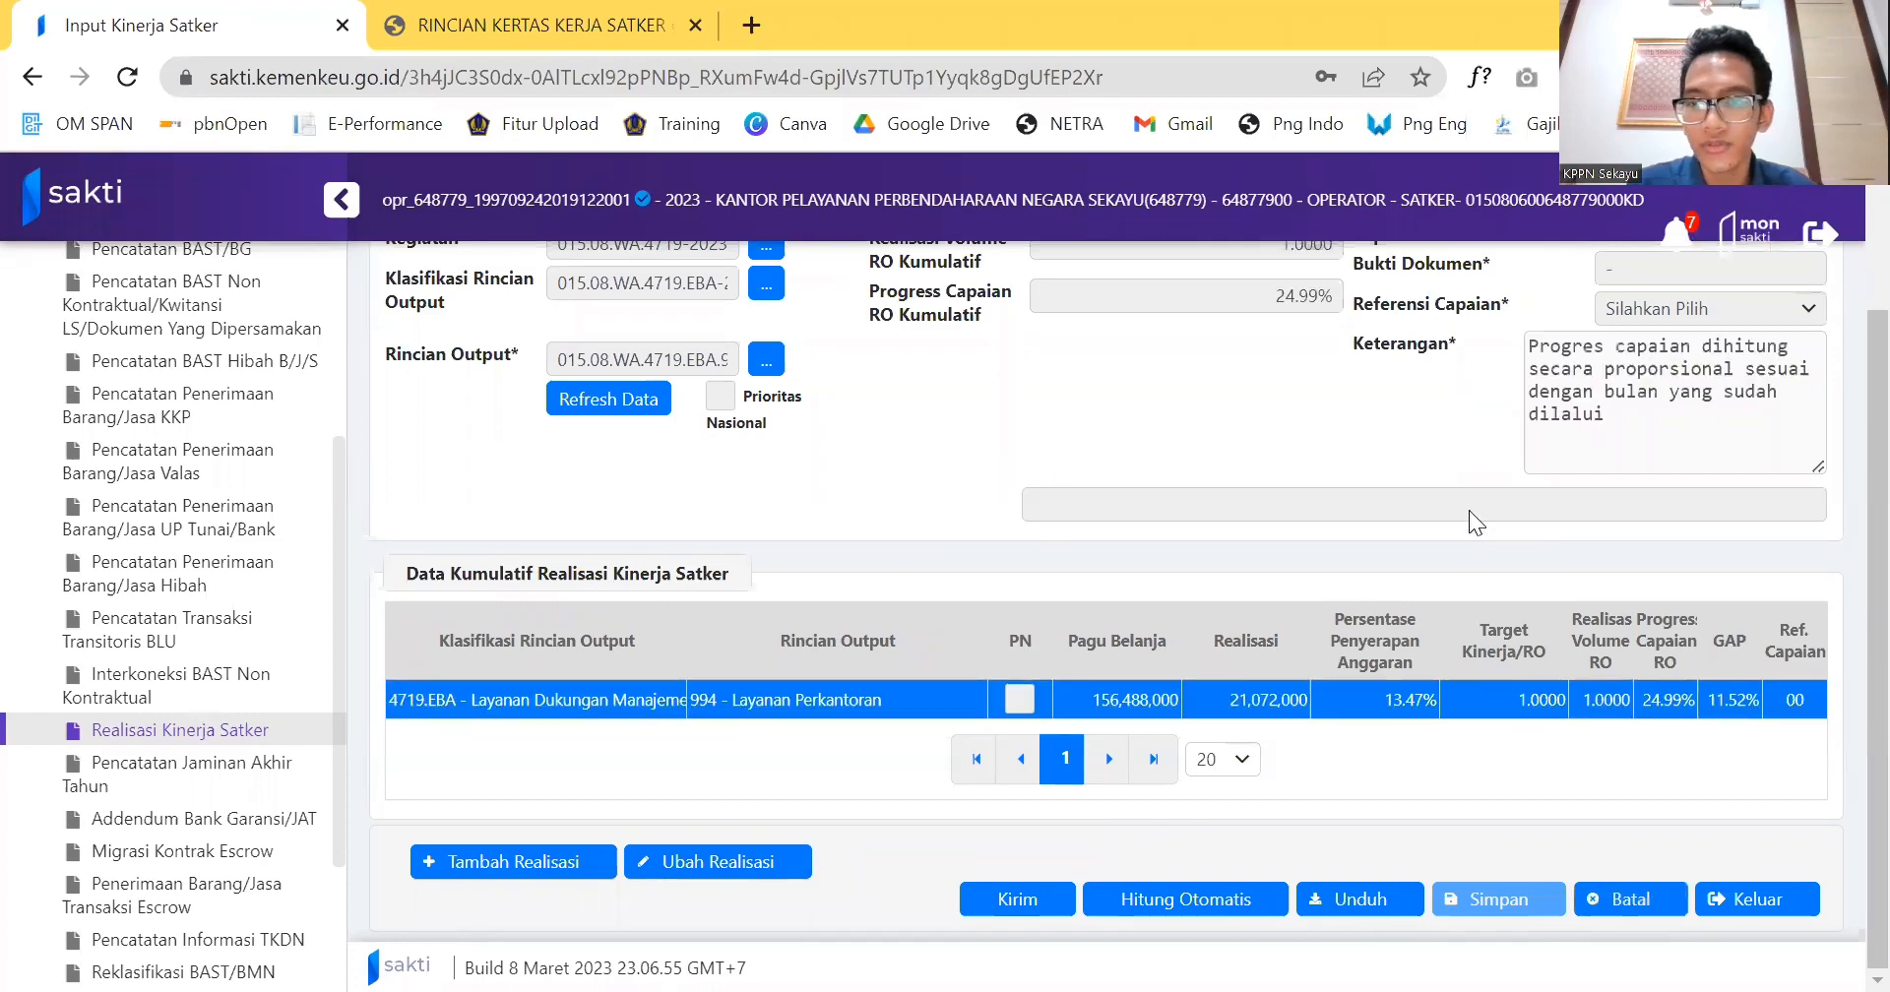
pyautogui.scroll(2, 1469, 510)
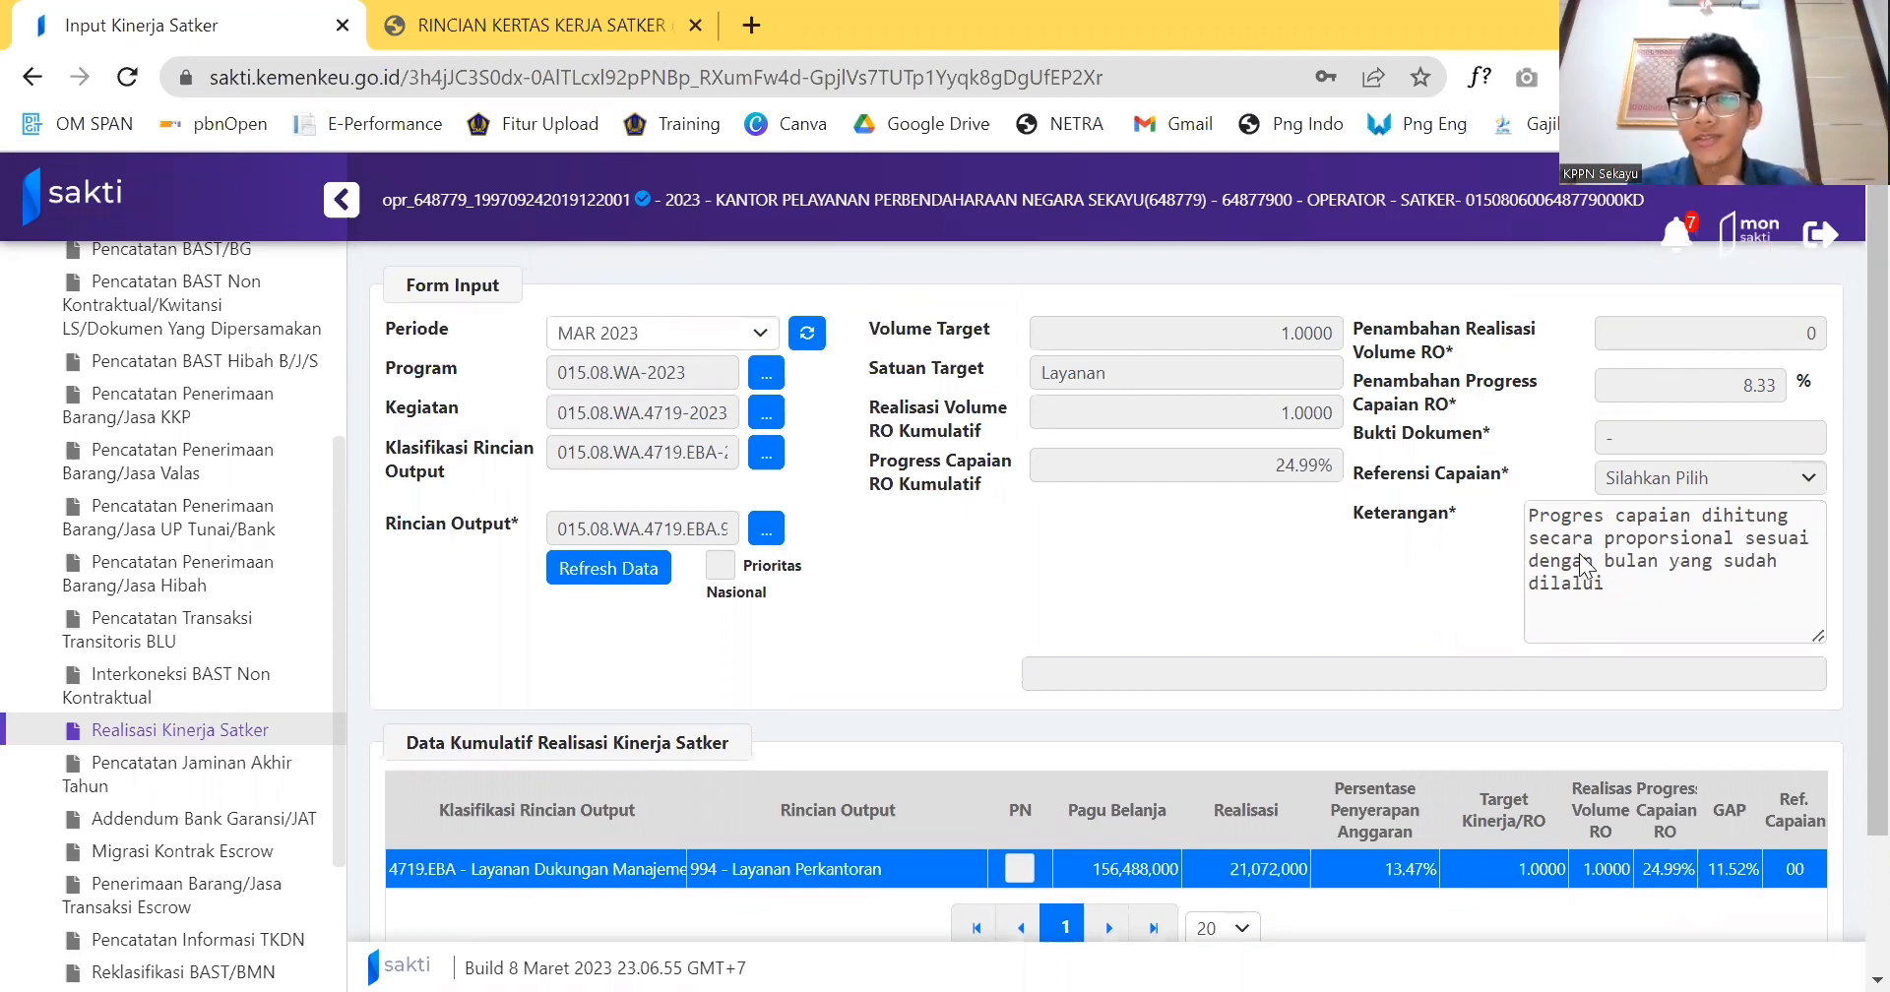
pyautogui.scroll(-1, 1685, 575)
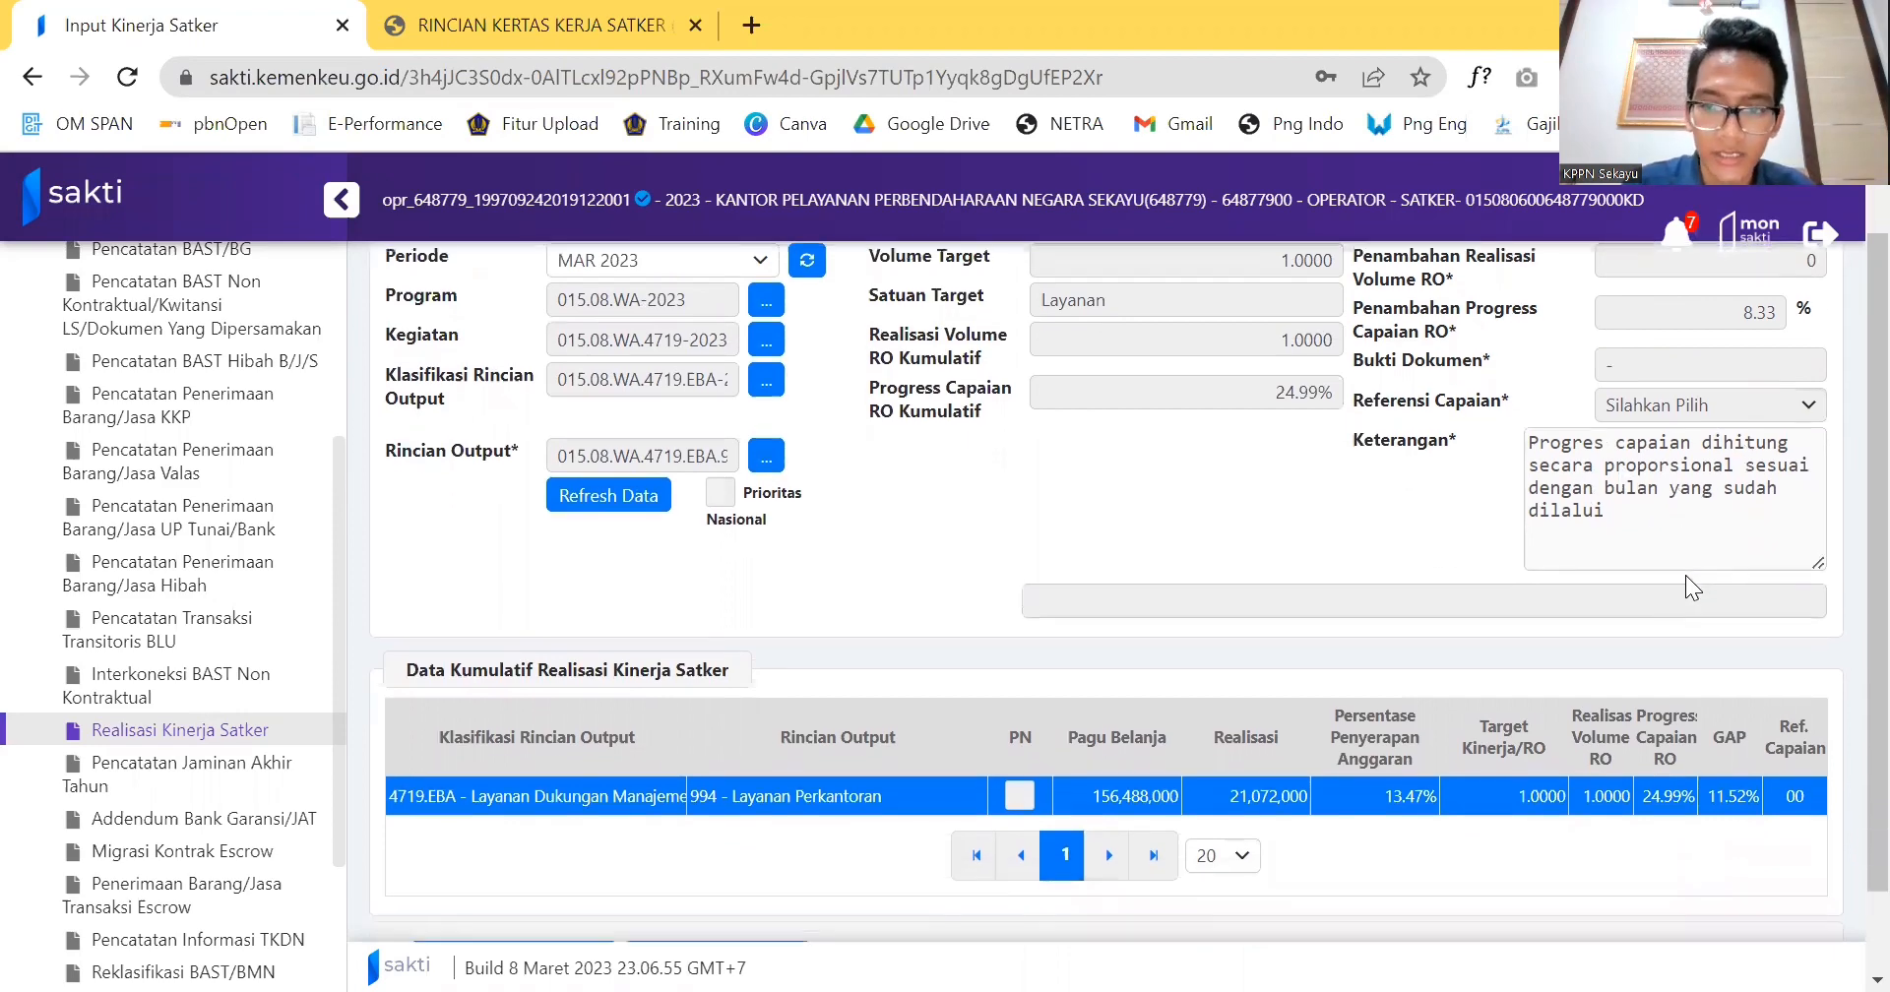
pyautogui.scroll(1, 1685, 575)
pyautogui.scroll(-2, 1685, 575)
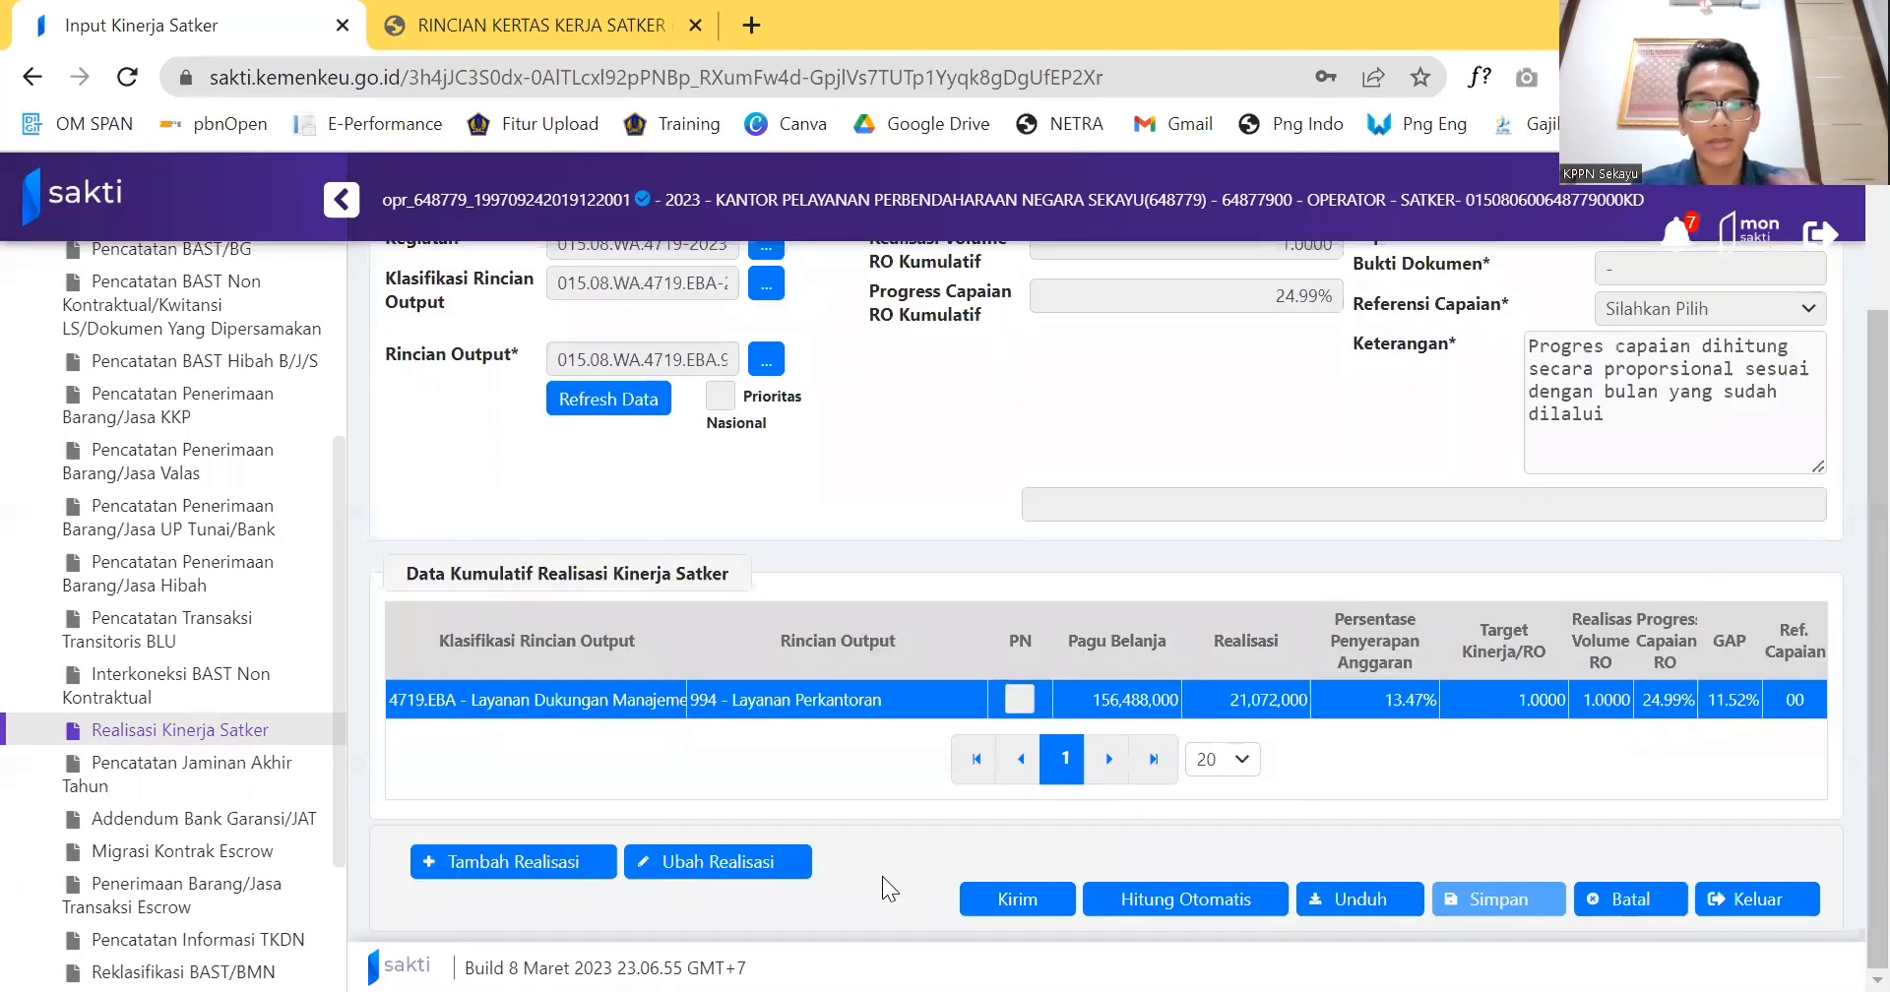
pyautogui.click(782, 861)
pyautogui.scroll(2, 1427, 489)
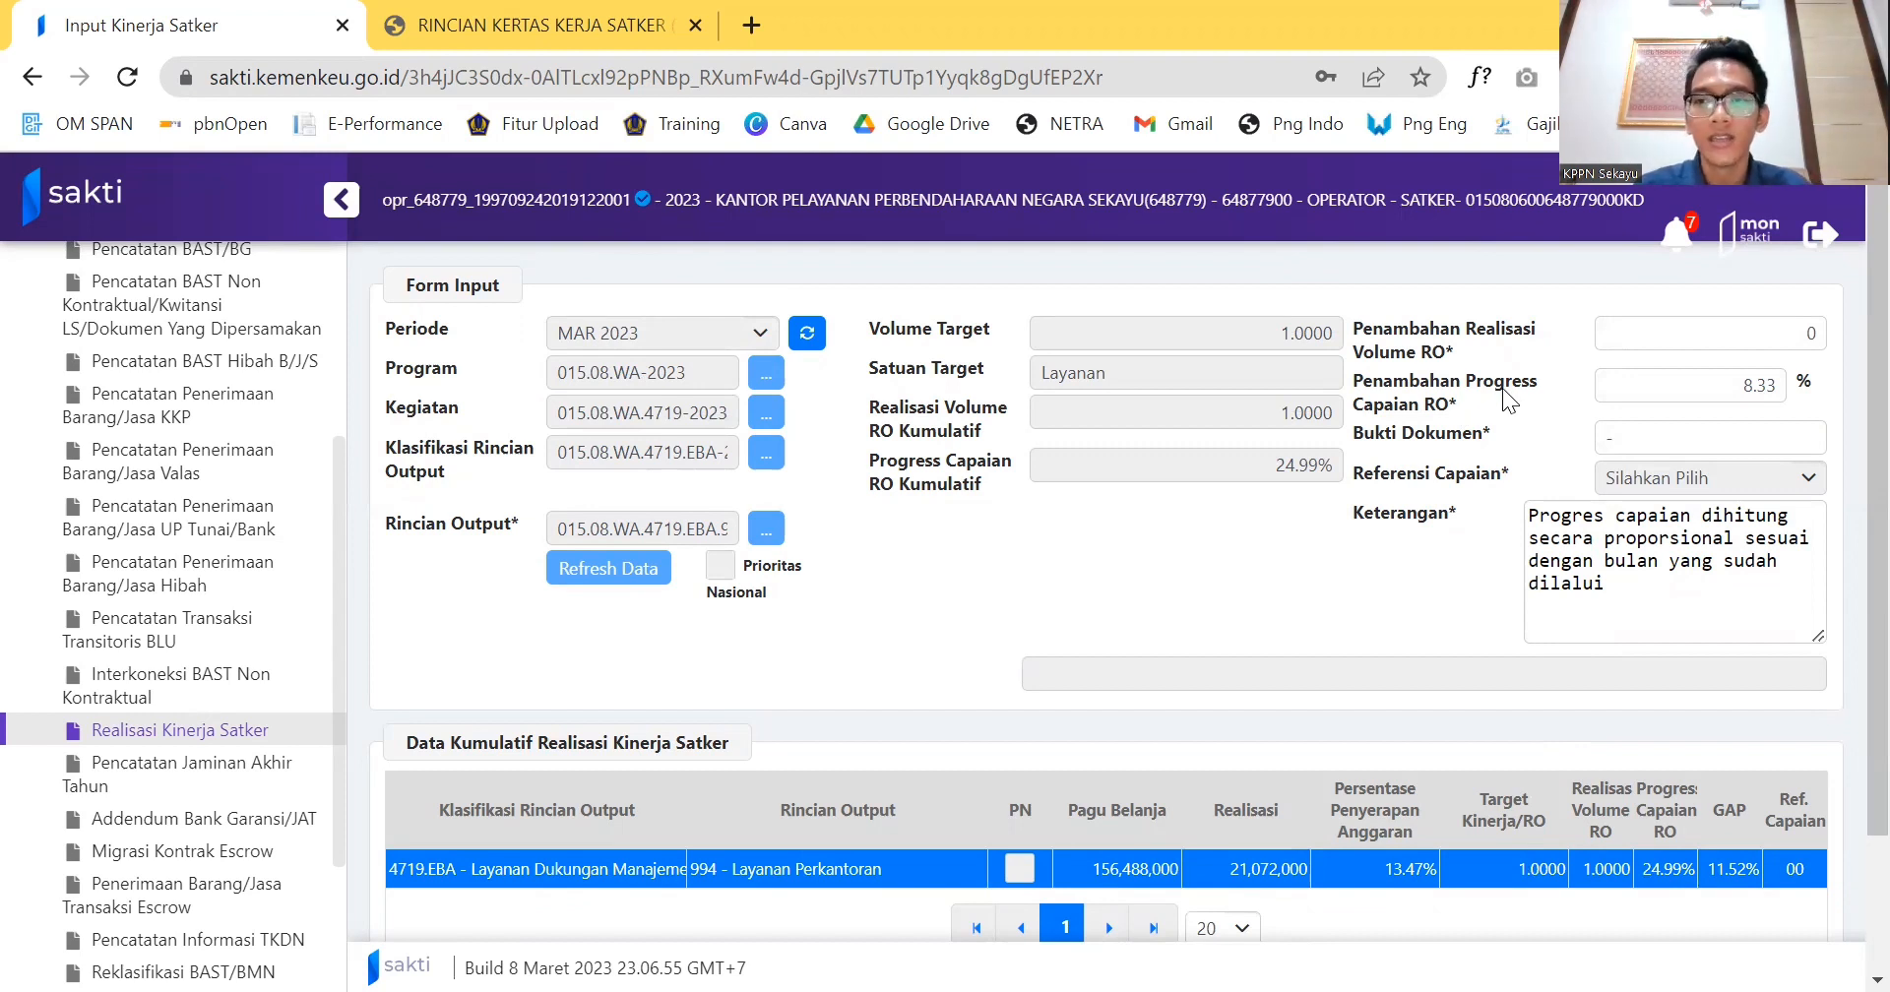
pyautogui.click(1628, 440)
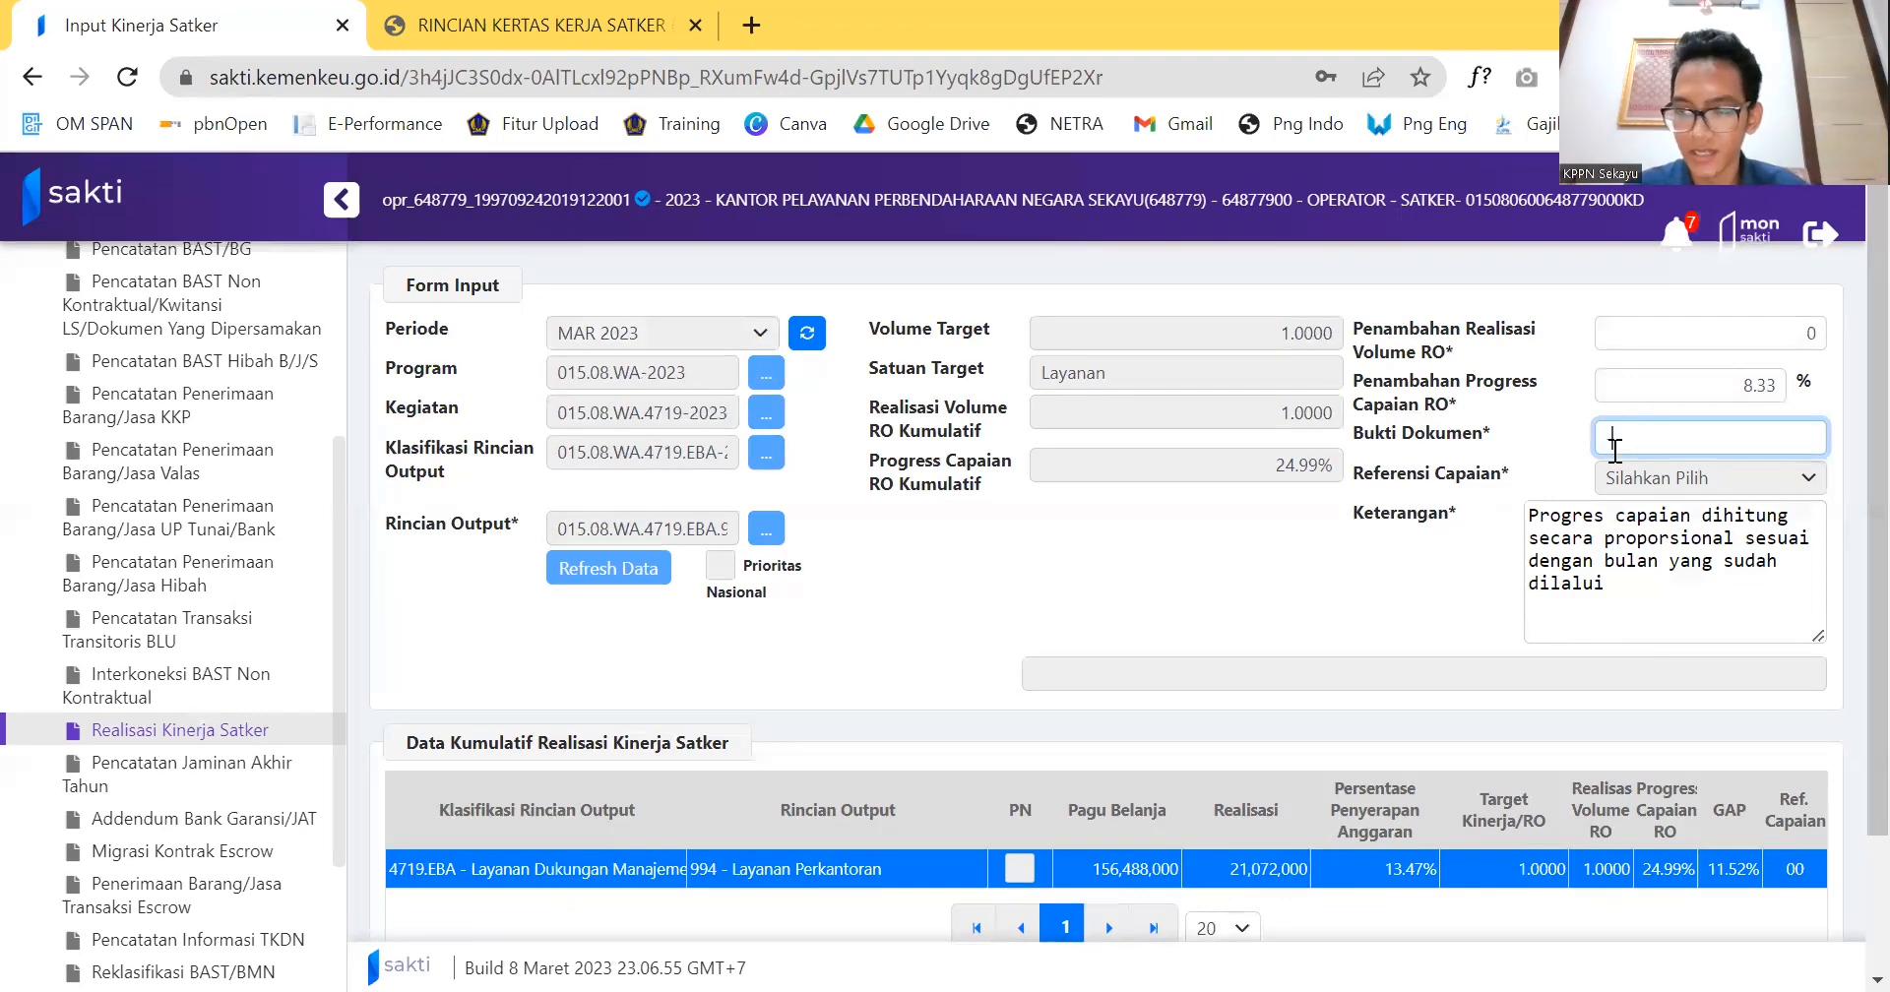
pyautogui.scroll(-2, 1393, 540)
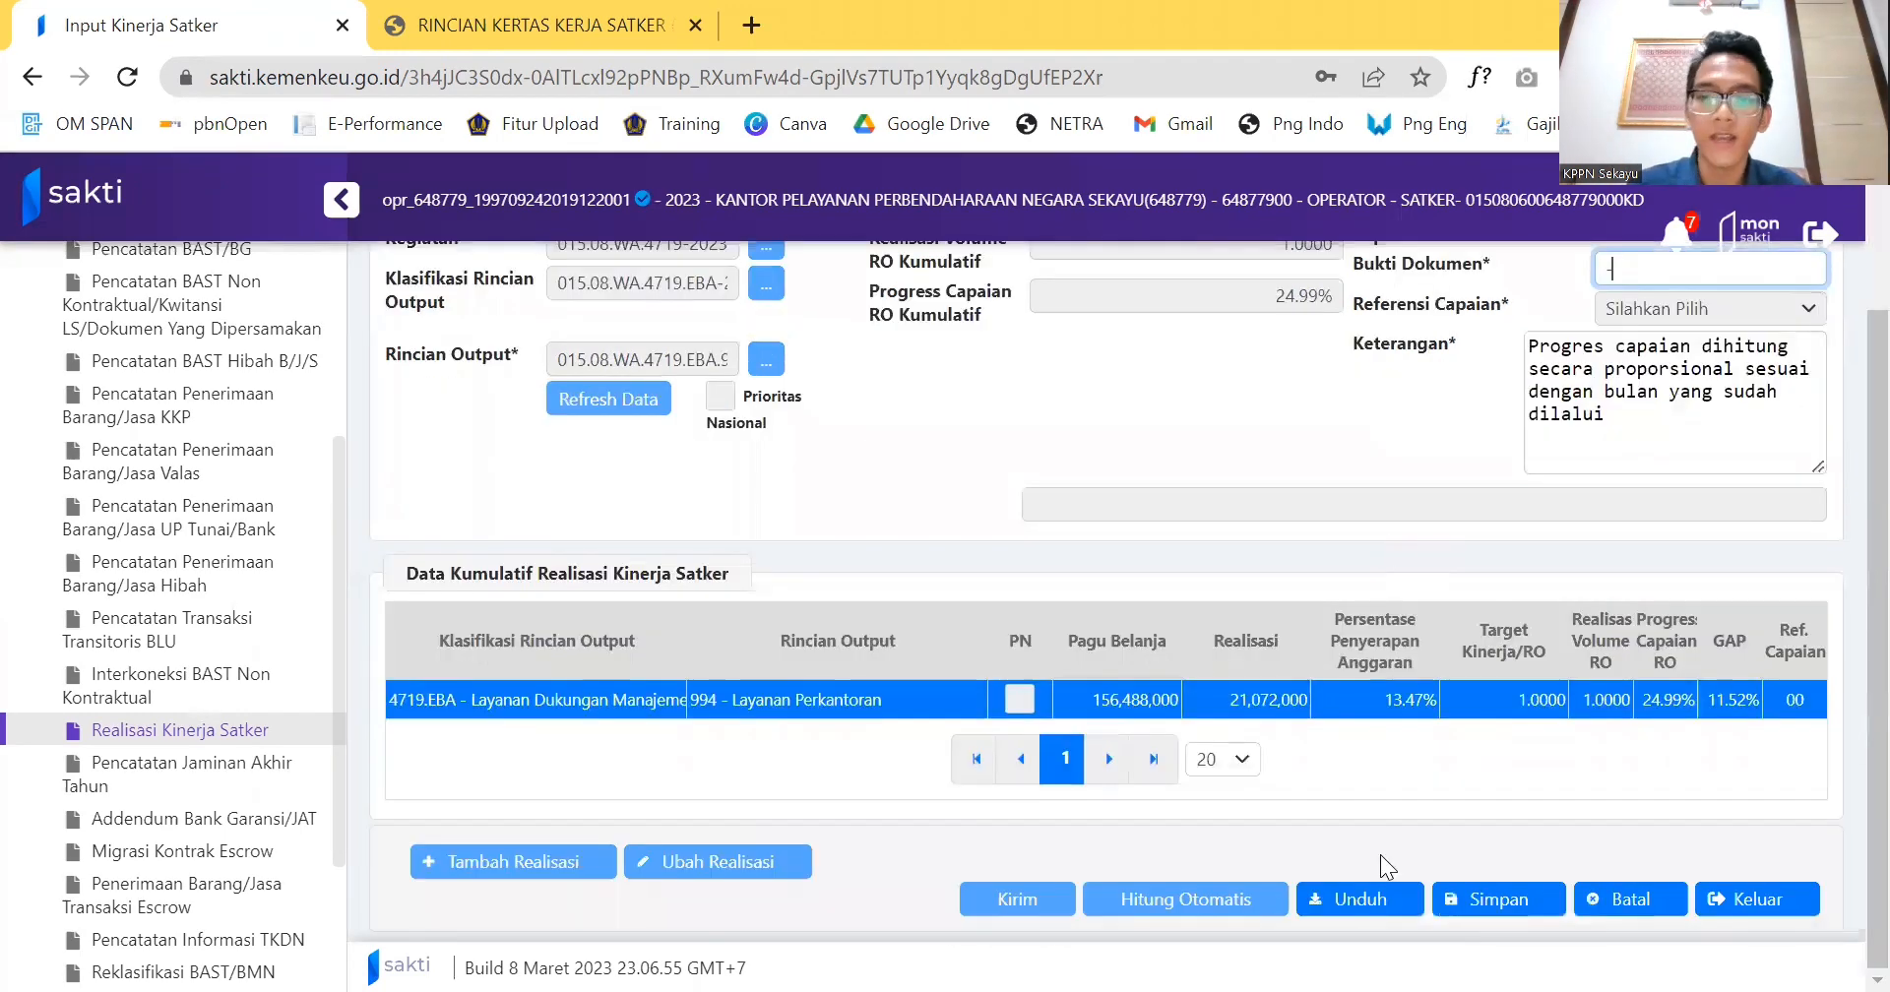
pyautogui.click(1622, 908)
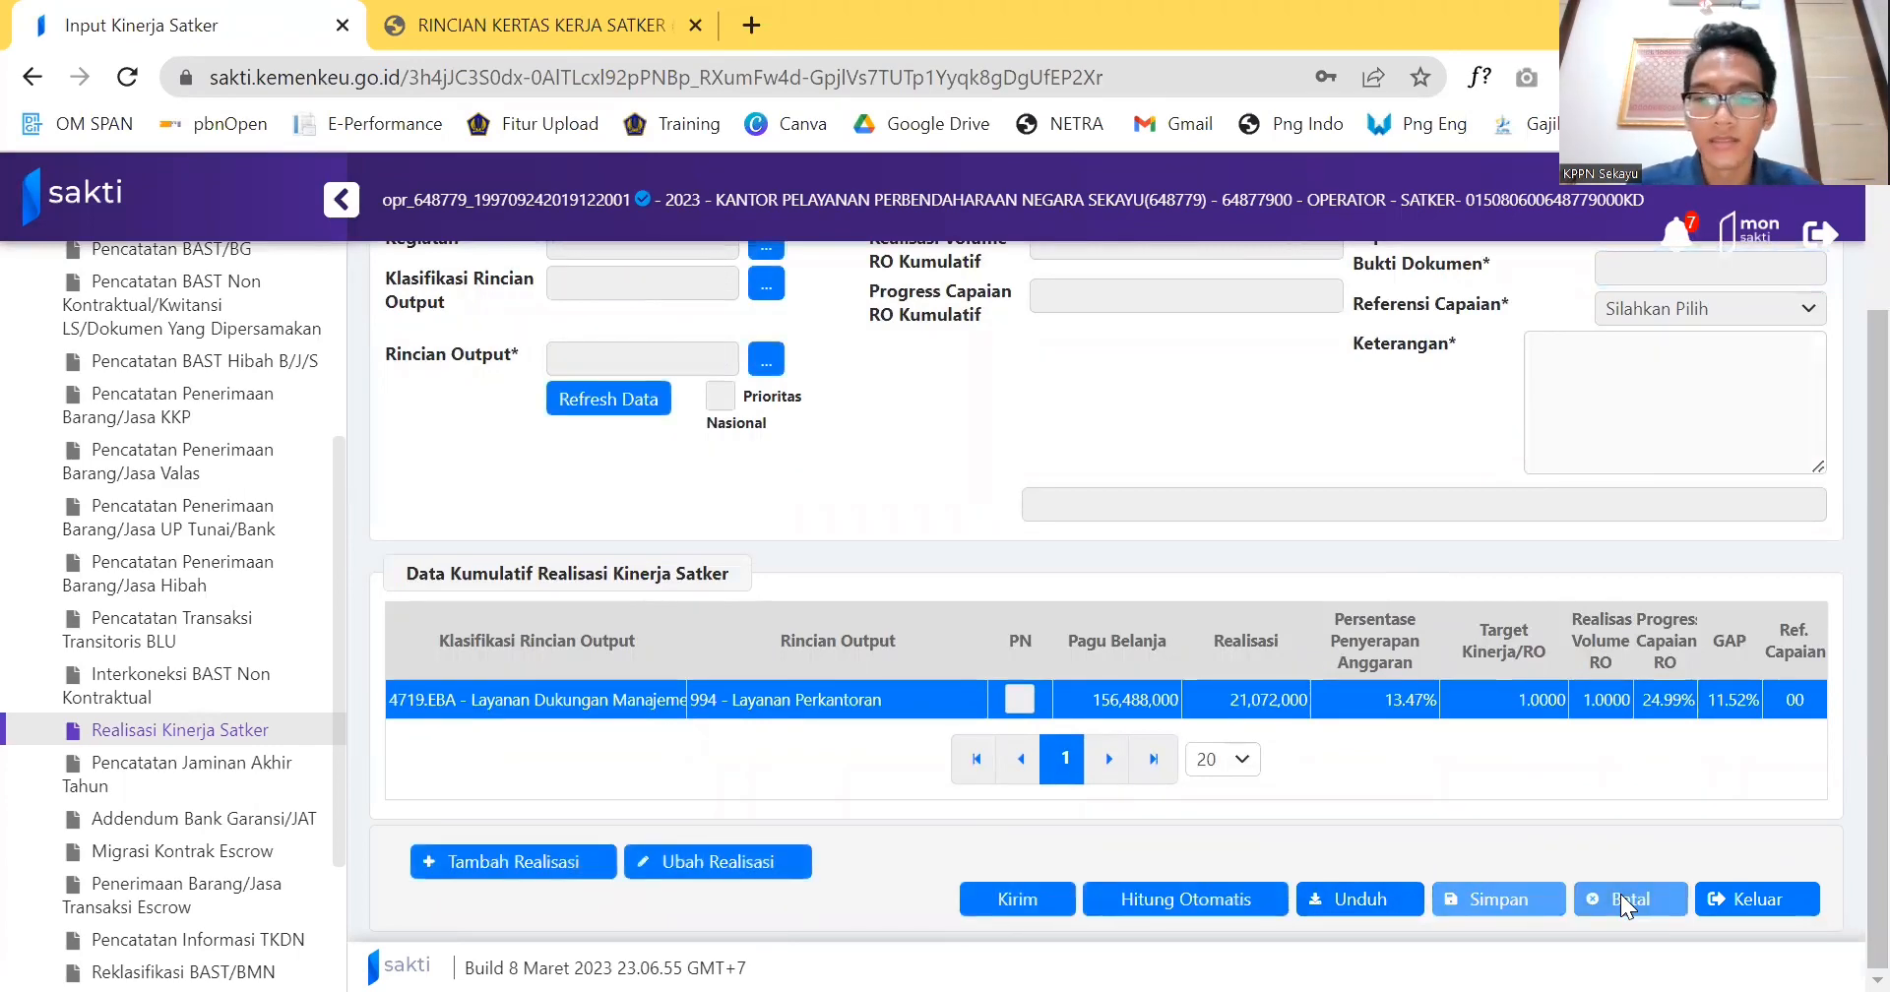
pyautogui.scroll(2, 1431, 581)
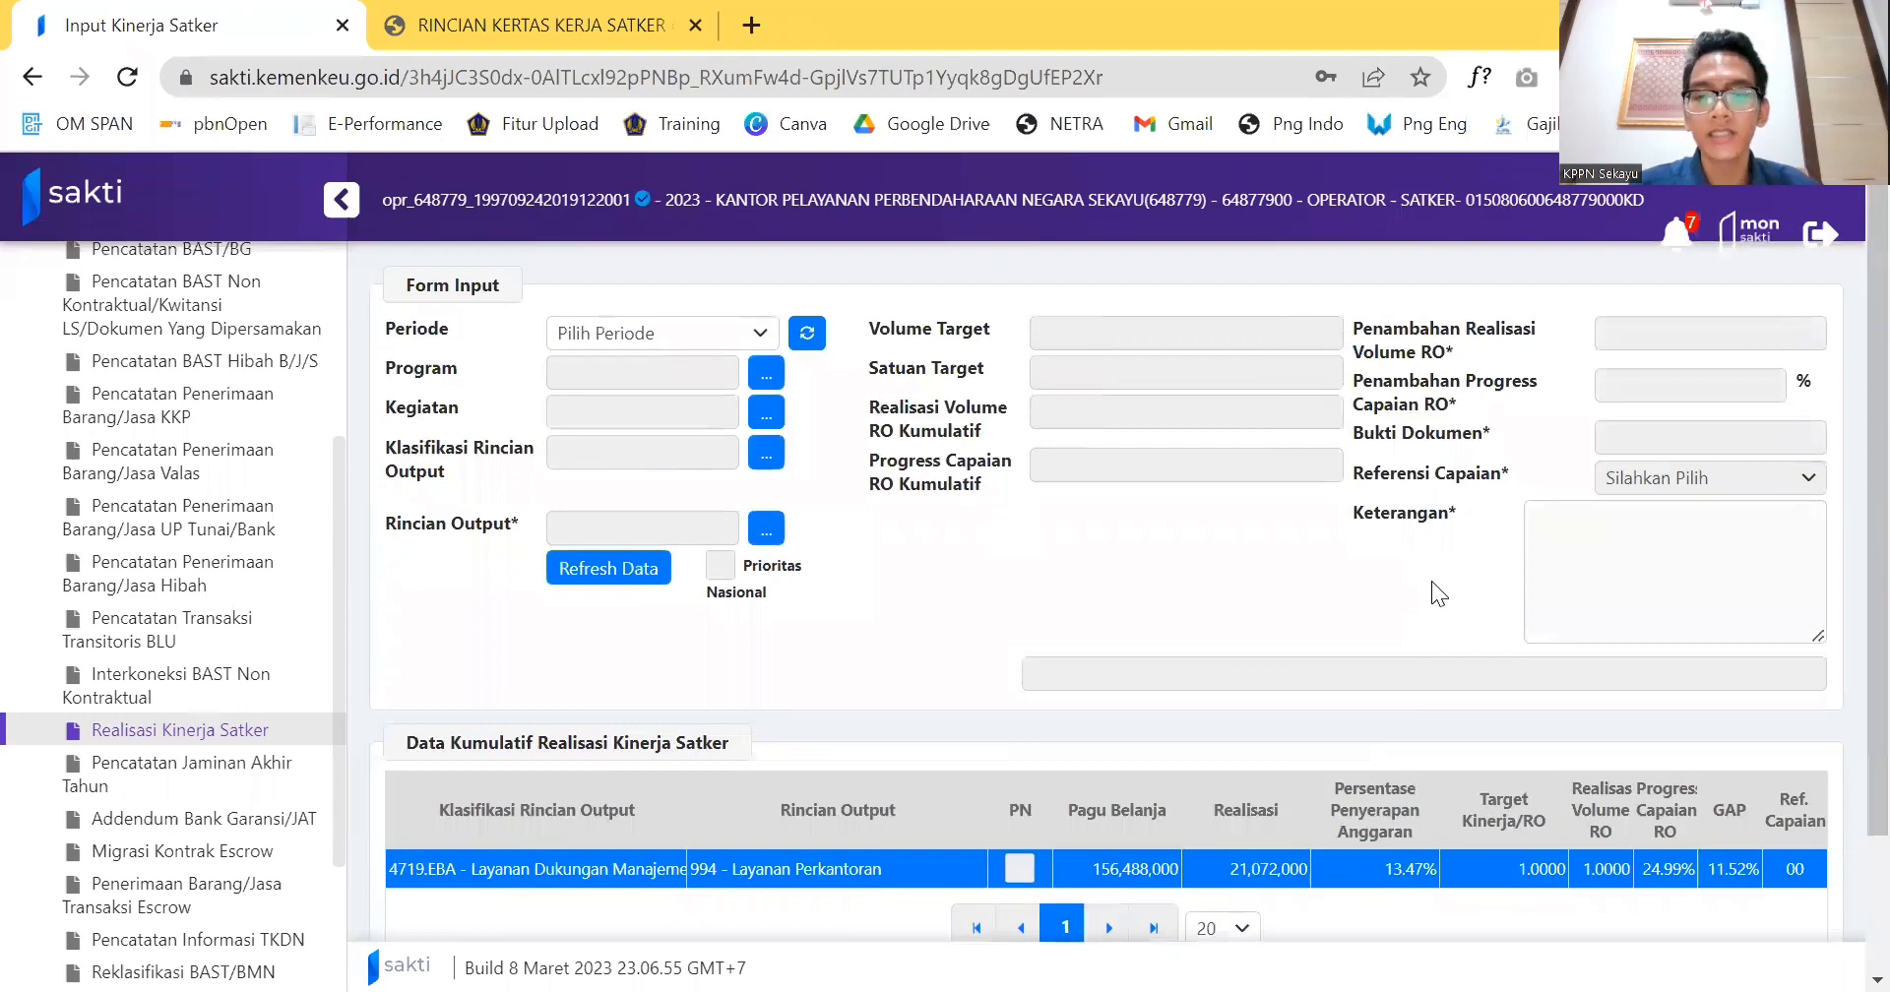
pyautogui.scroll(-2, 1432, 583)
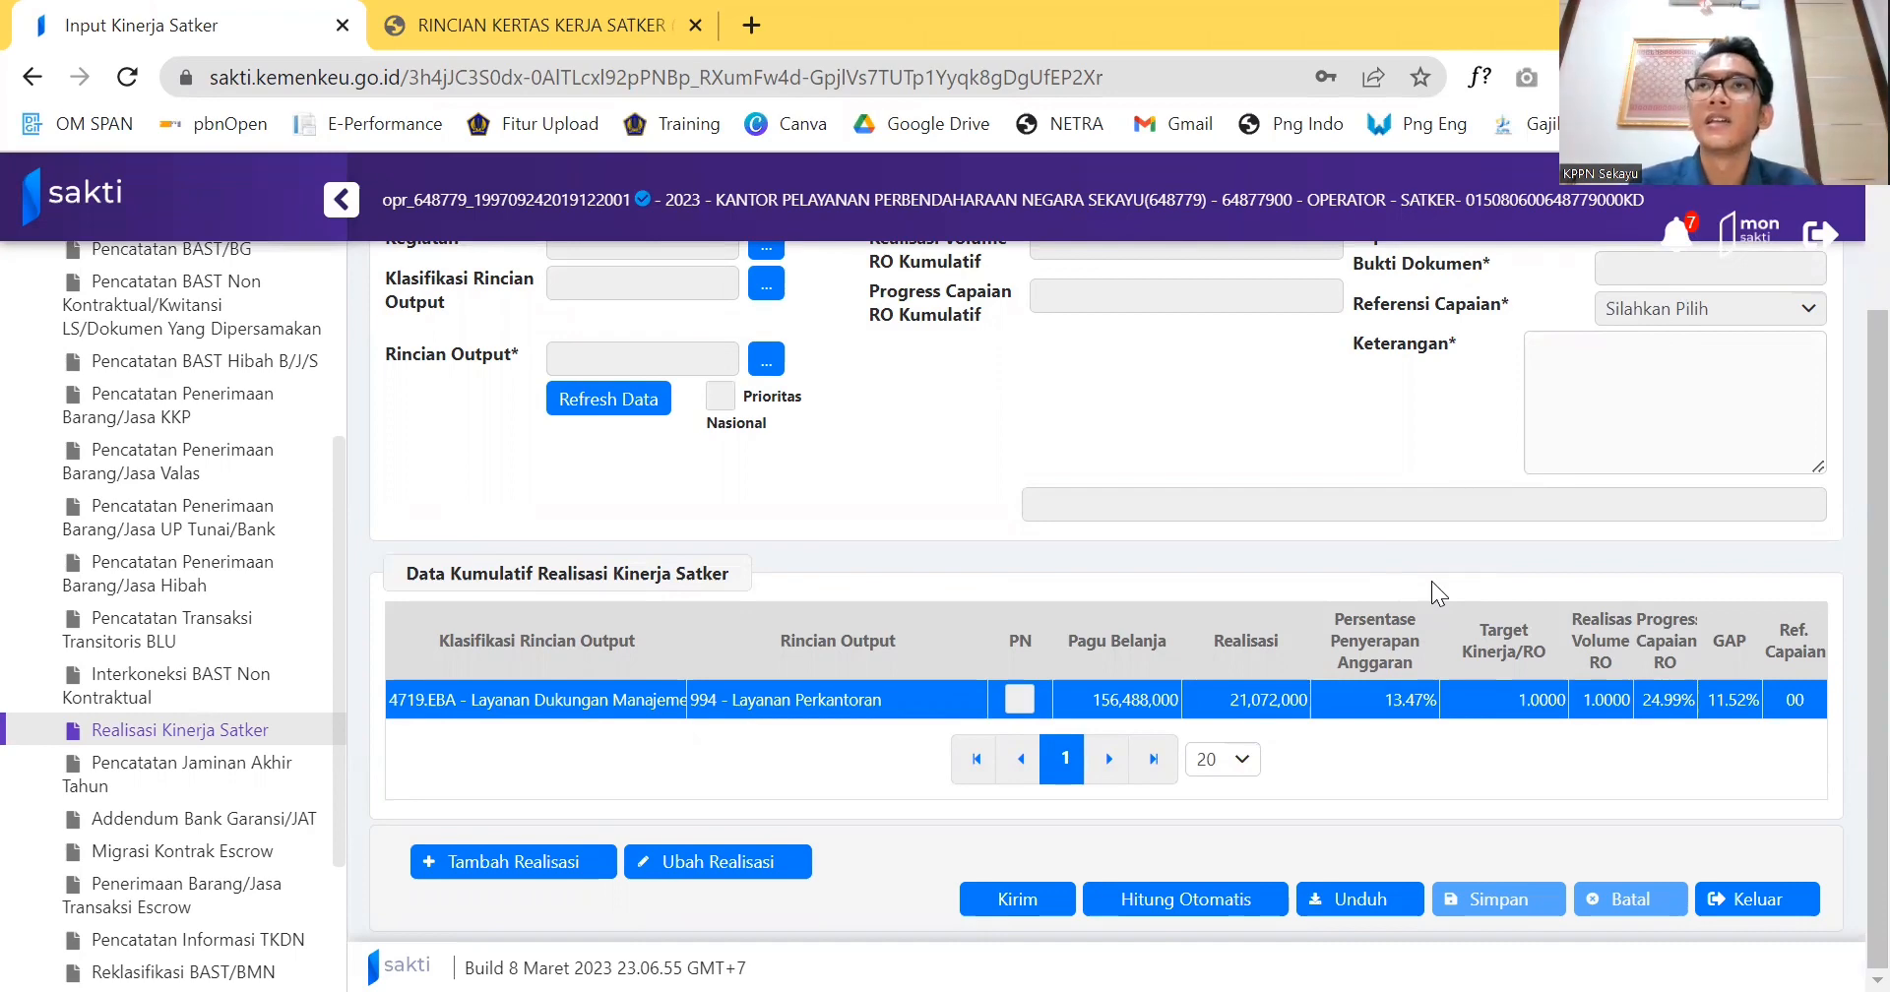
pyautogui.scroll(2, 1431, 581)
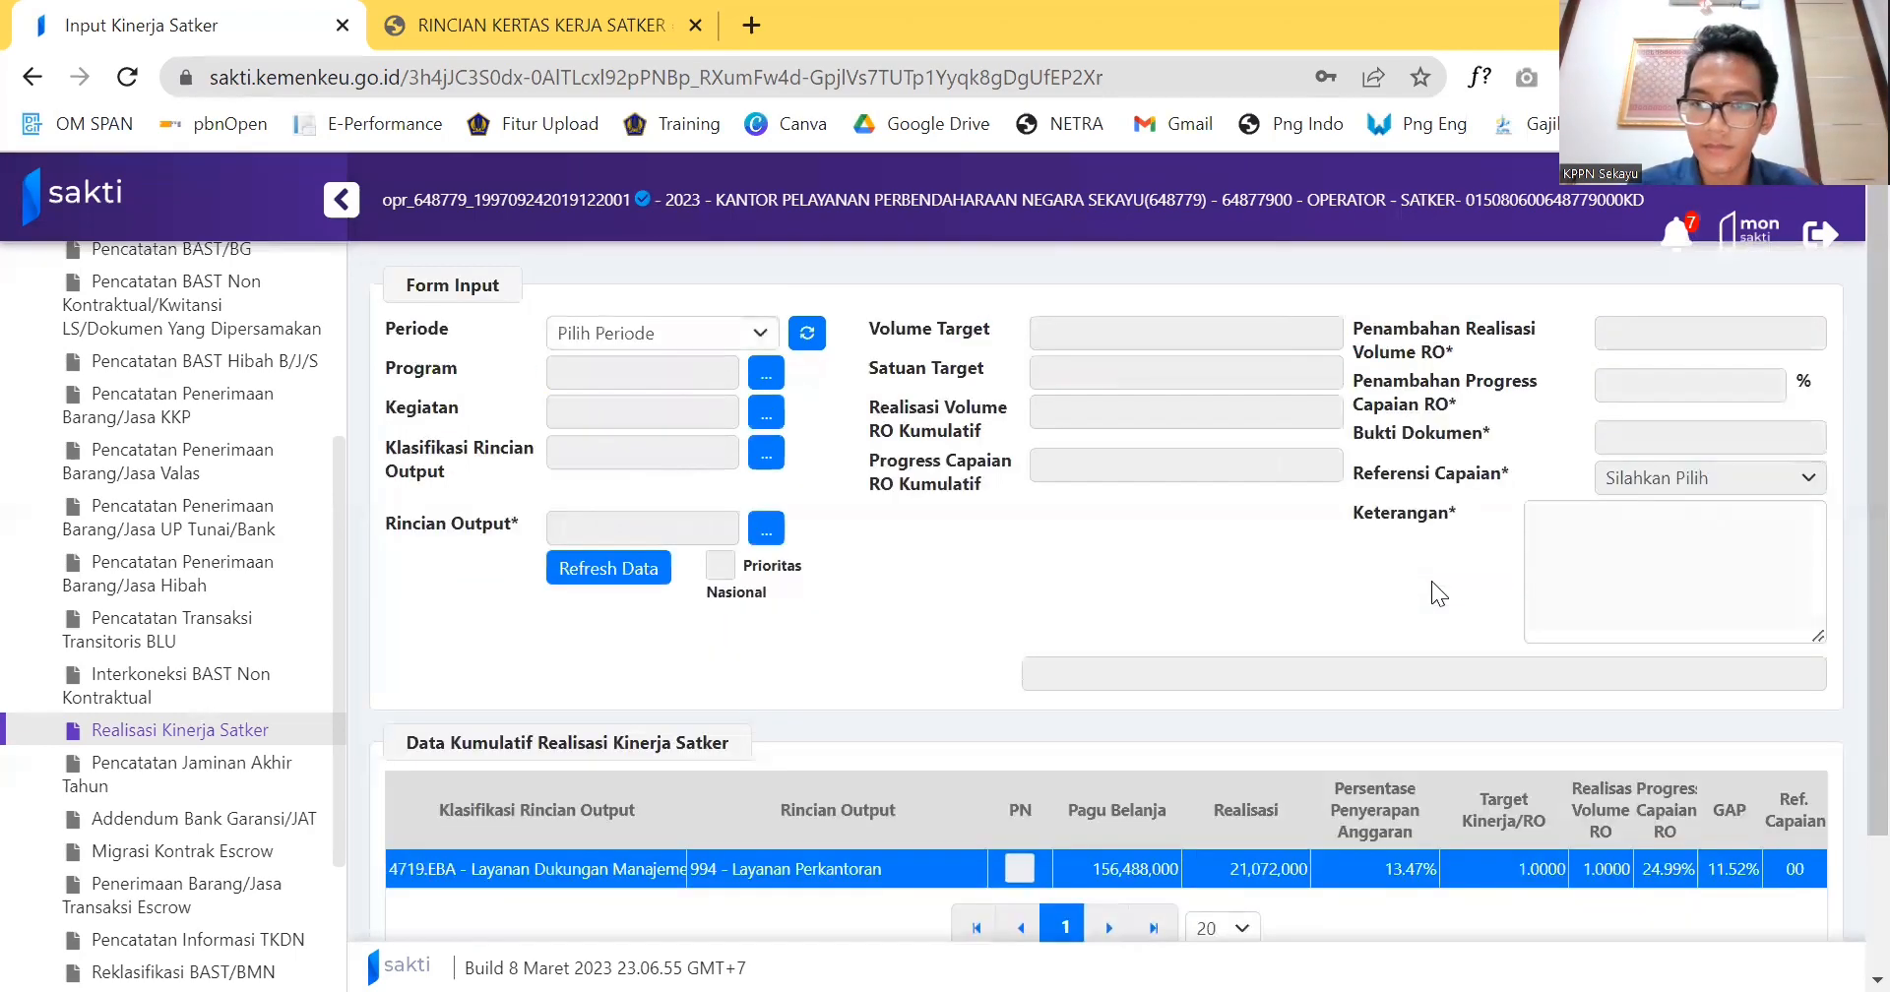
pyautogui.scroll(-2, 1433, 583)
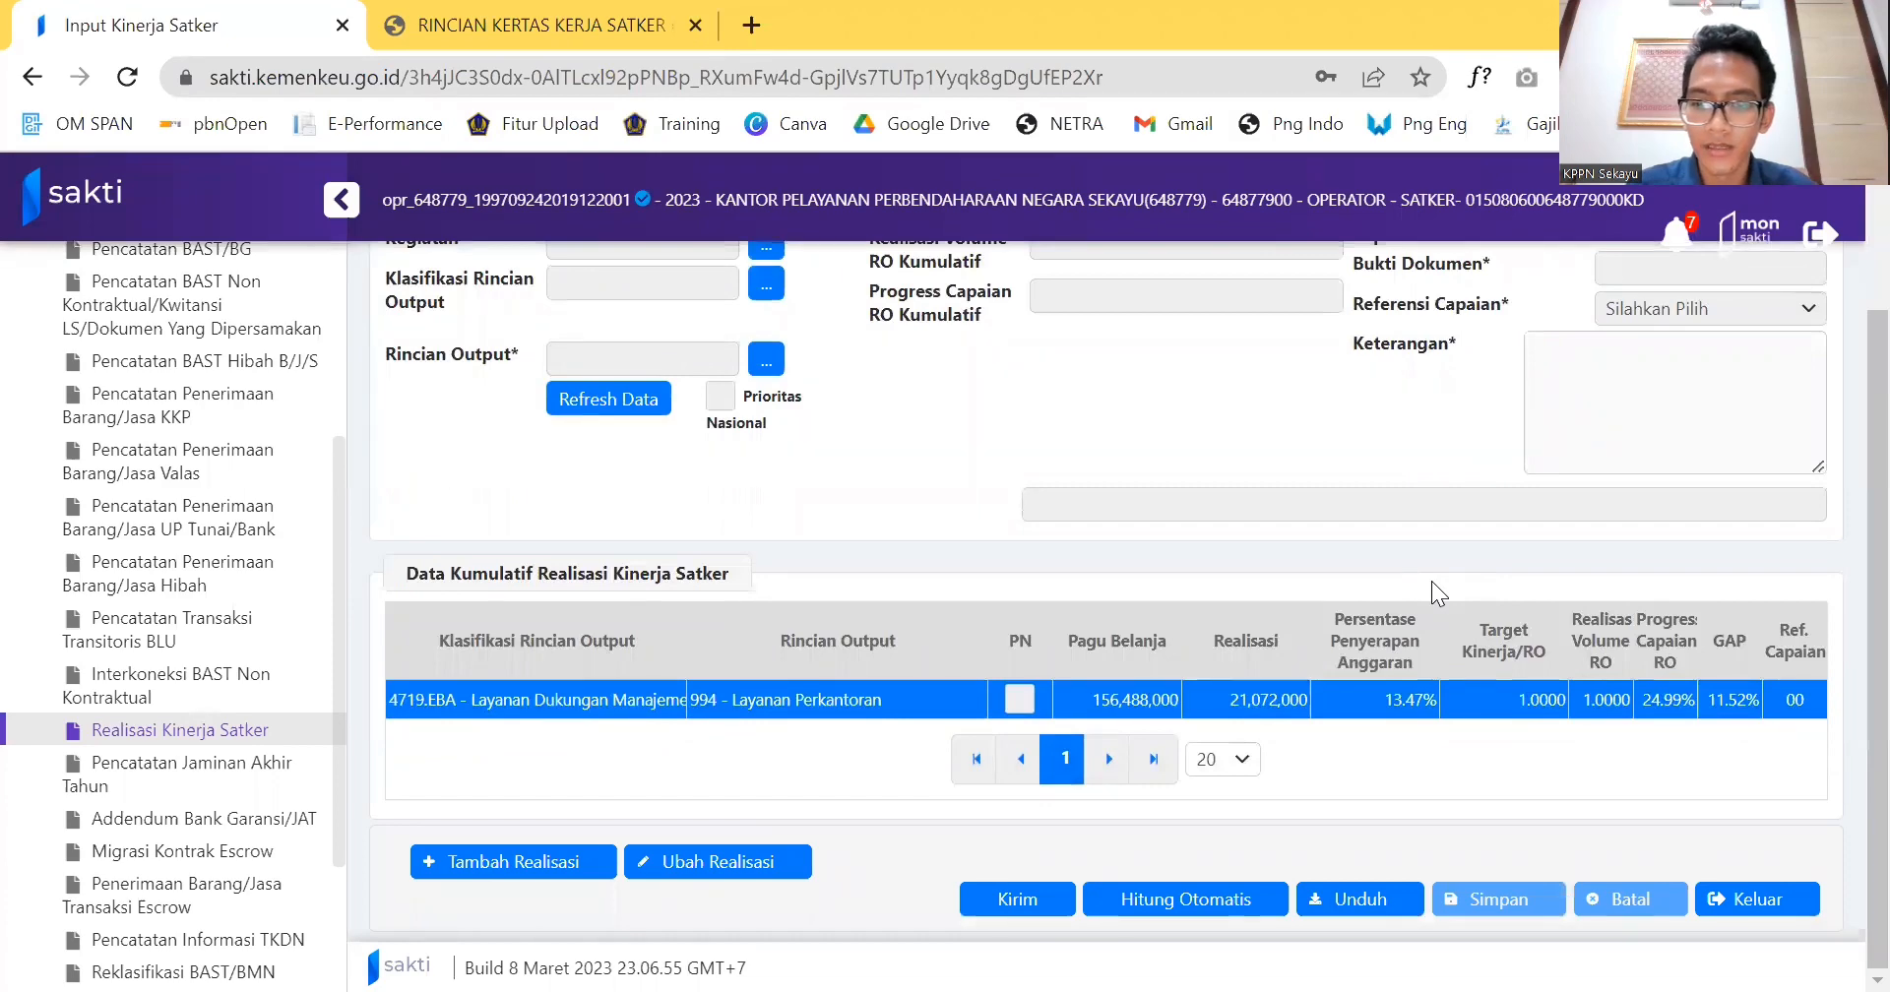
# Set the reporting period to MAR 2023 for the work unit's performance report.
pyautogui.click(1373, 898)
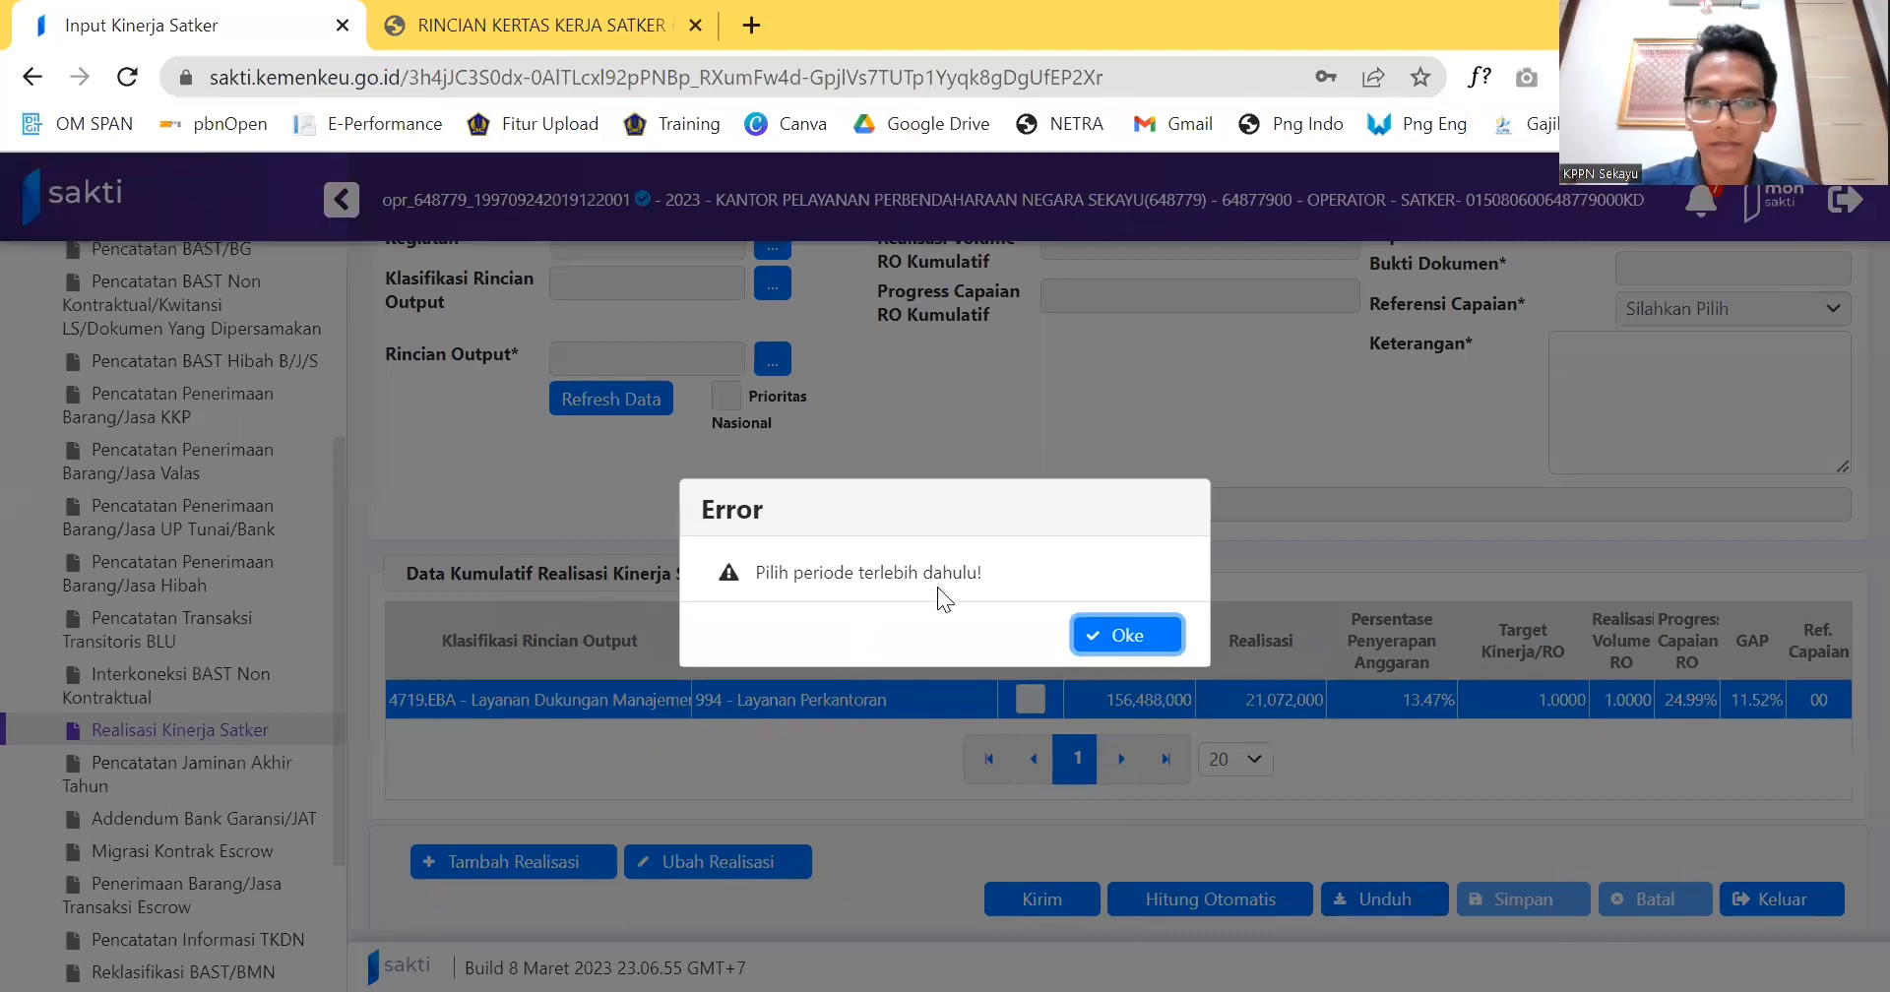
pyautogui.click(1126, 636)
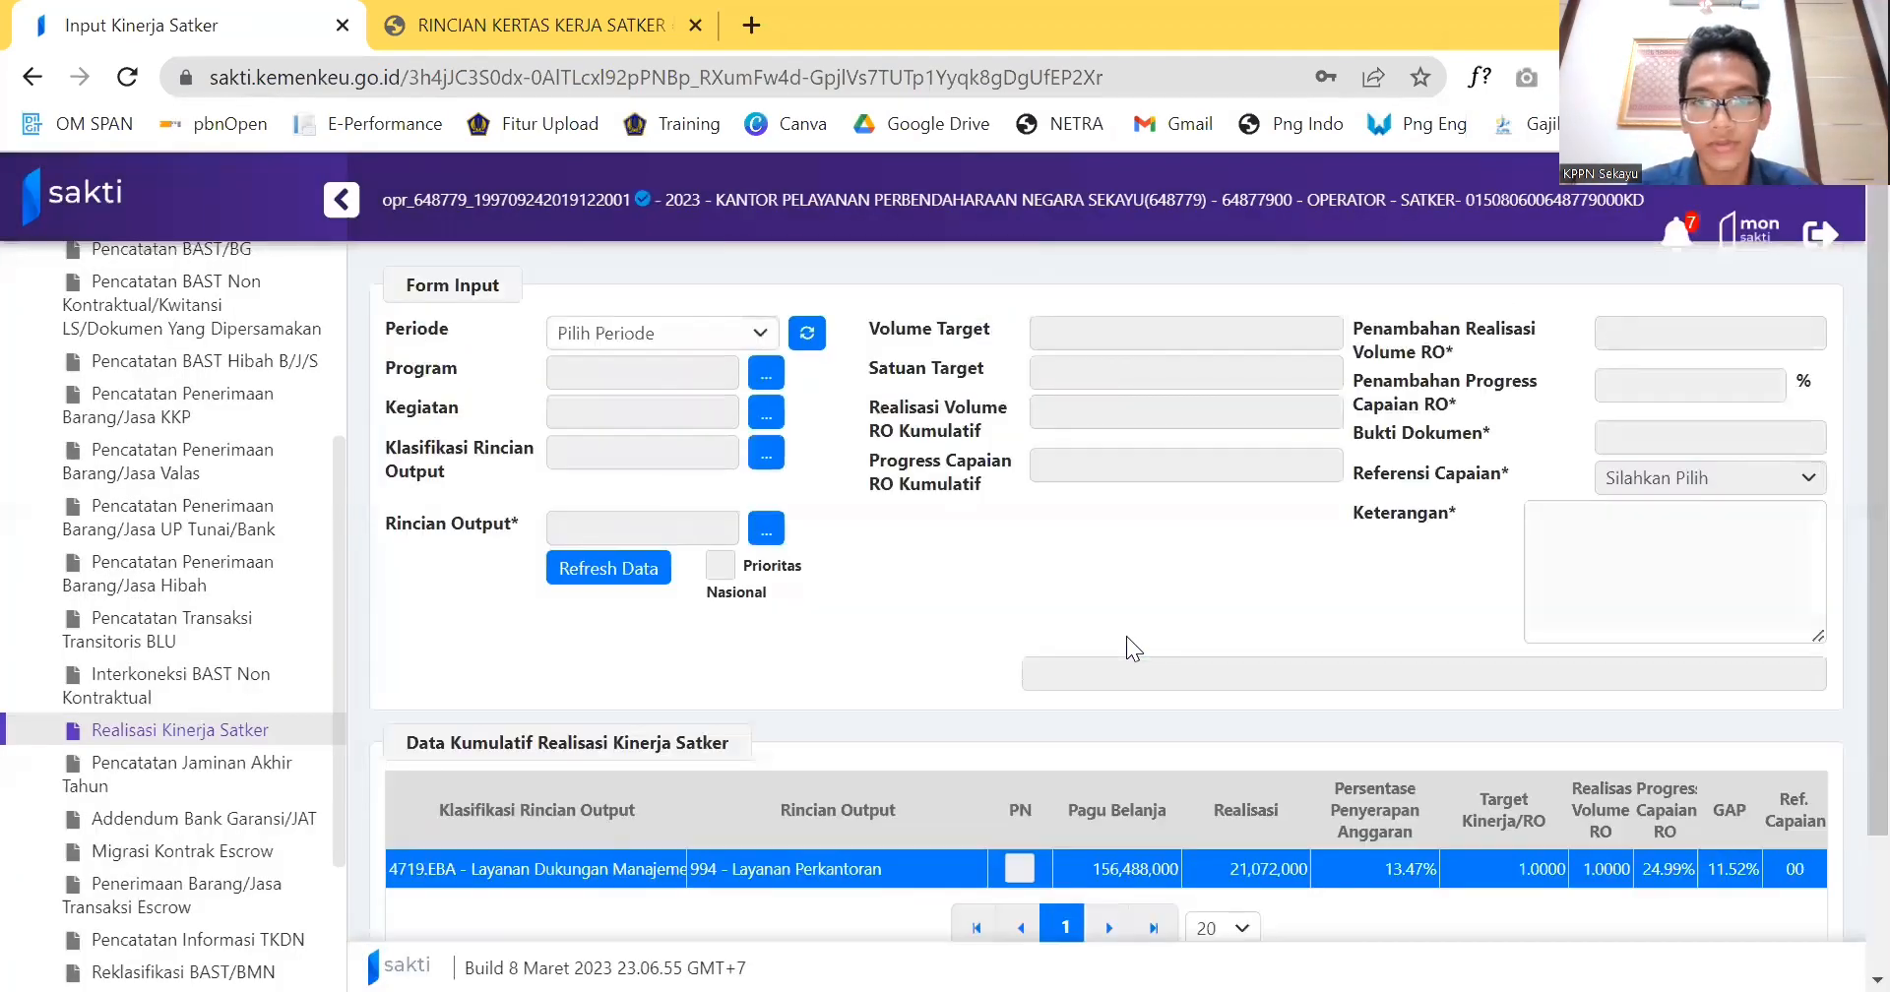
pyautogui.click(711, 340)
pyautogui.click(689, 423)
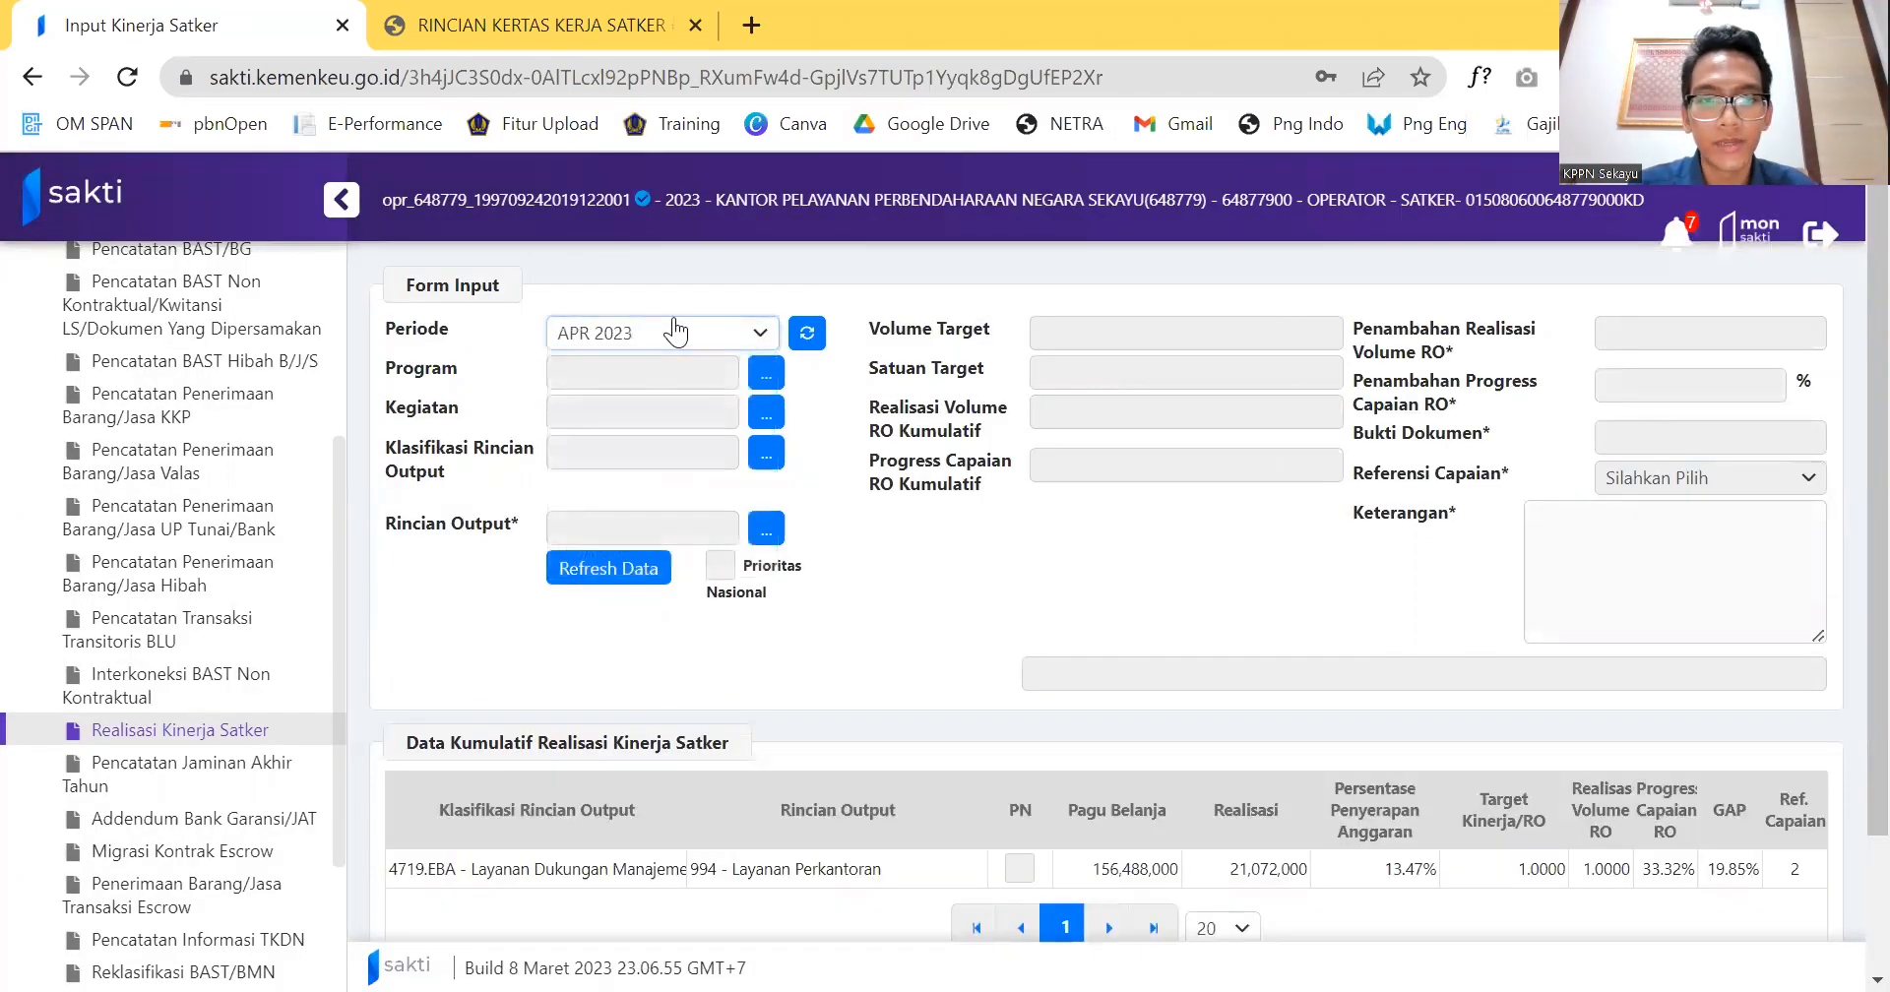
pyautogui.click(675, 332)
pyautogui.click(688, 464)
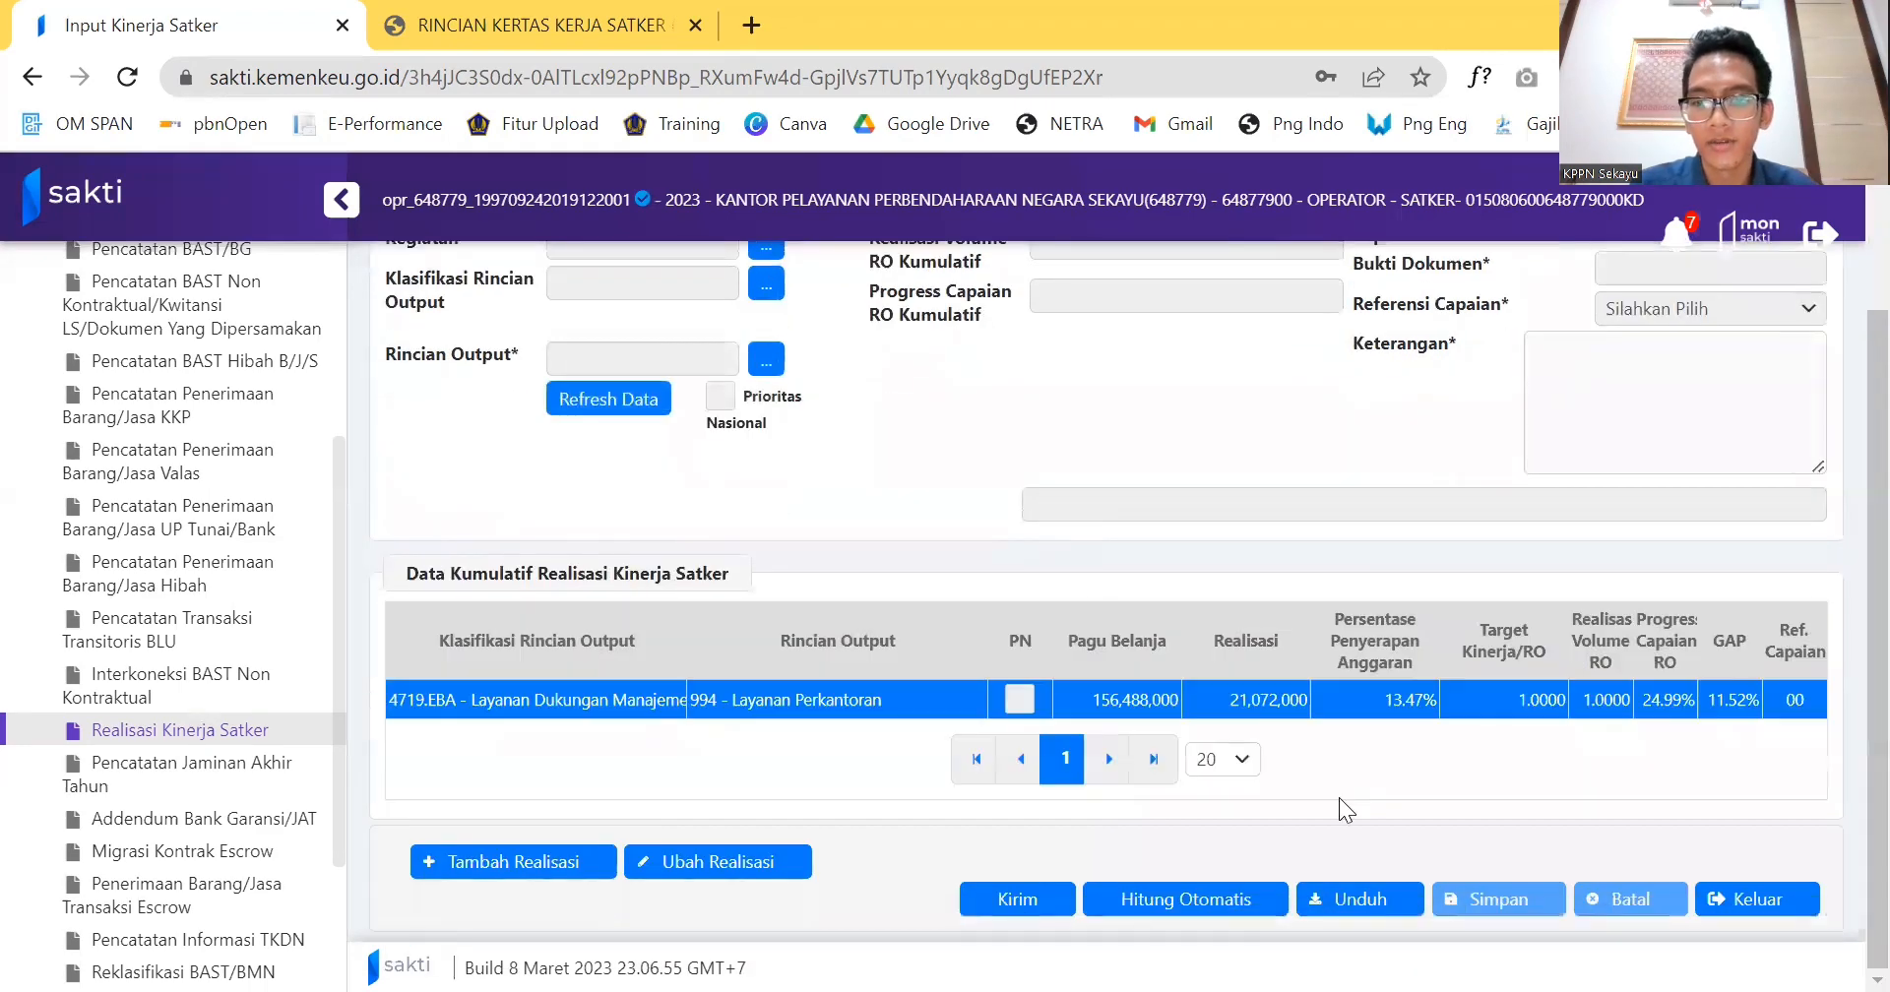
# Download the work unit's performance report to the Downloads folder as the PDF Laporan Kinerja Satker and open it.
pyautogui.click(1358, 909)
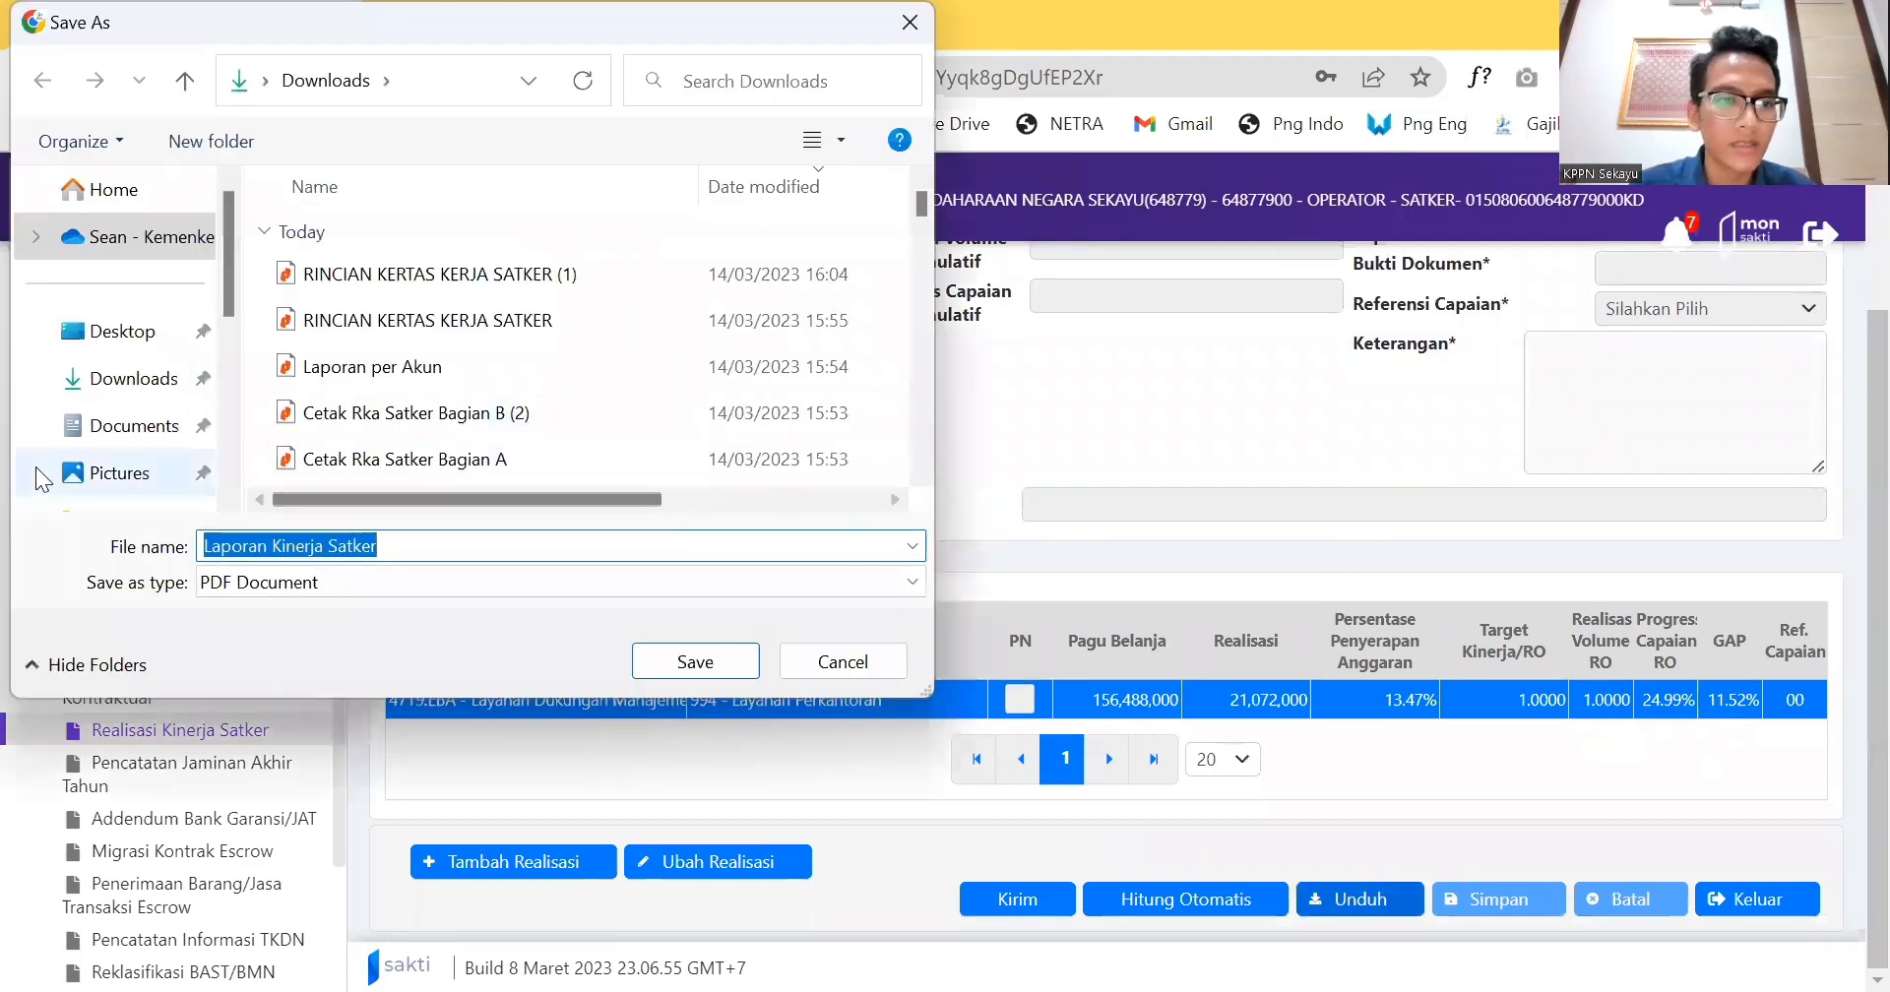
pyautogui.click(123, 379)
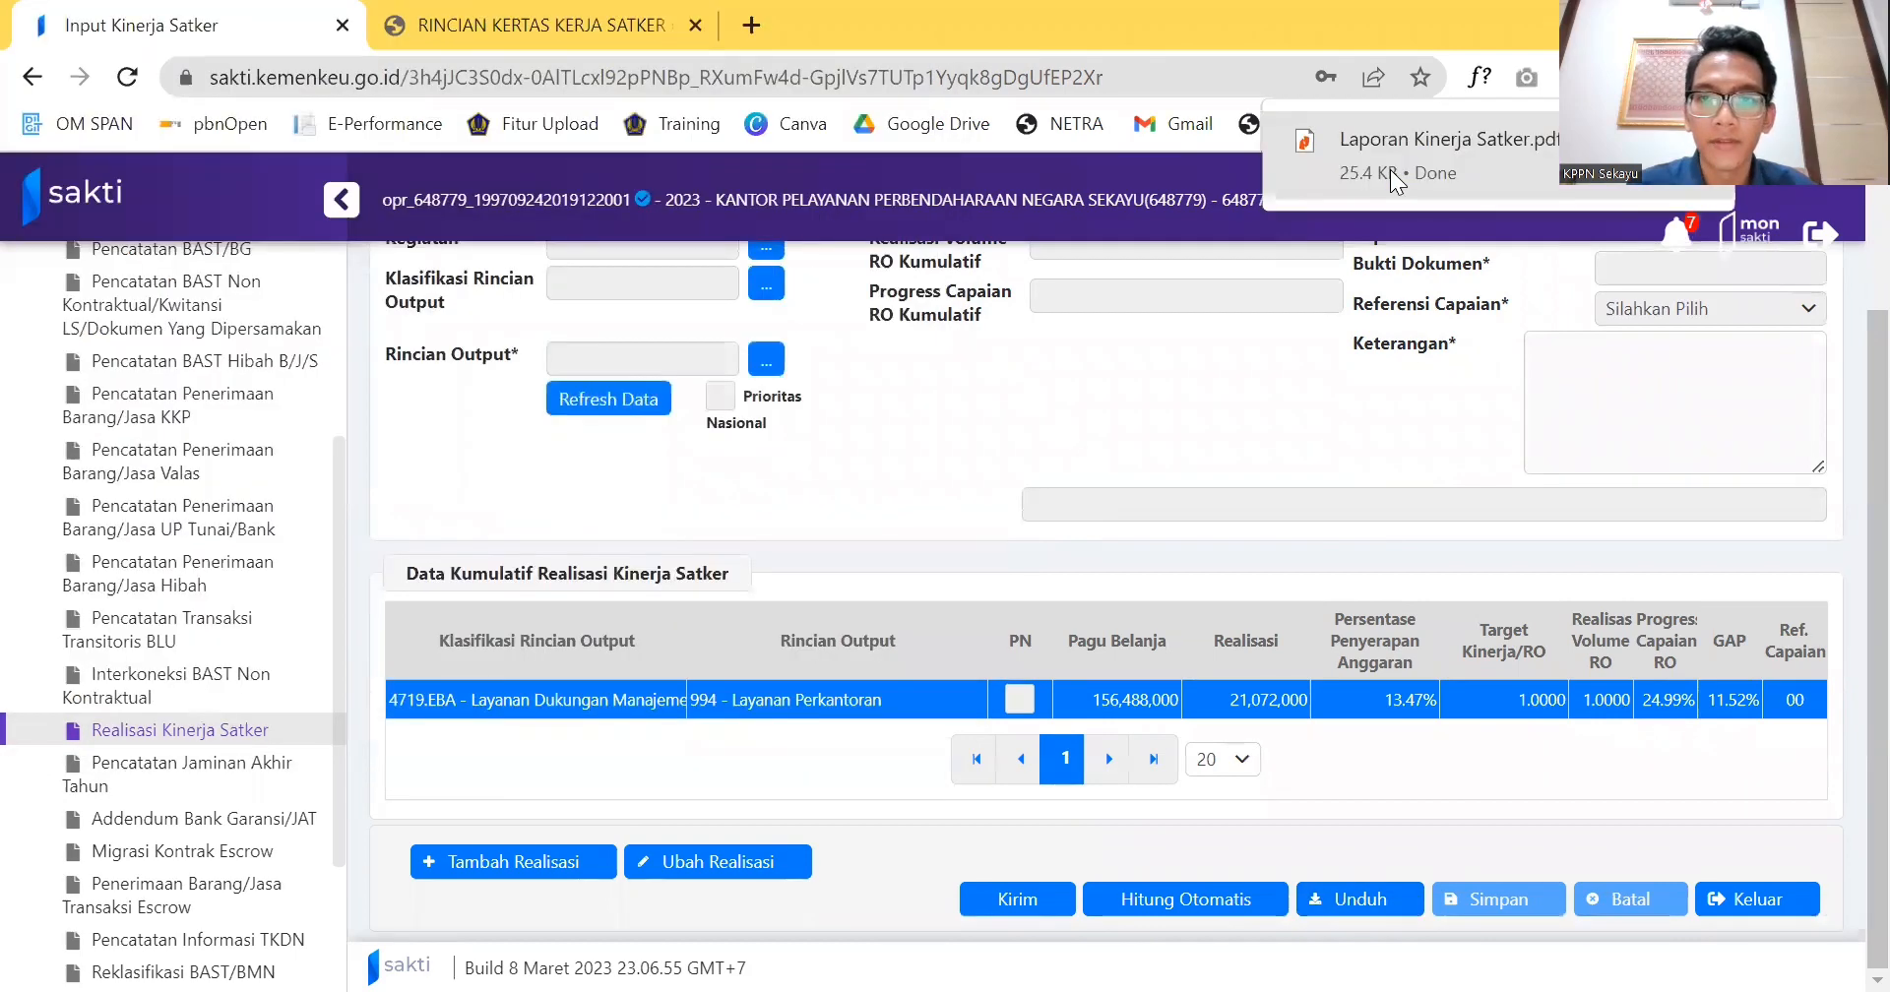
pyautogui.click(1390, 170)
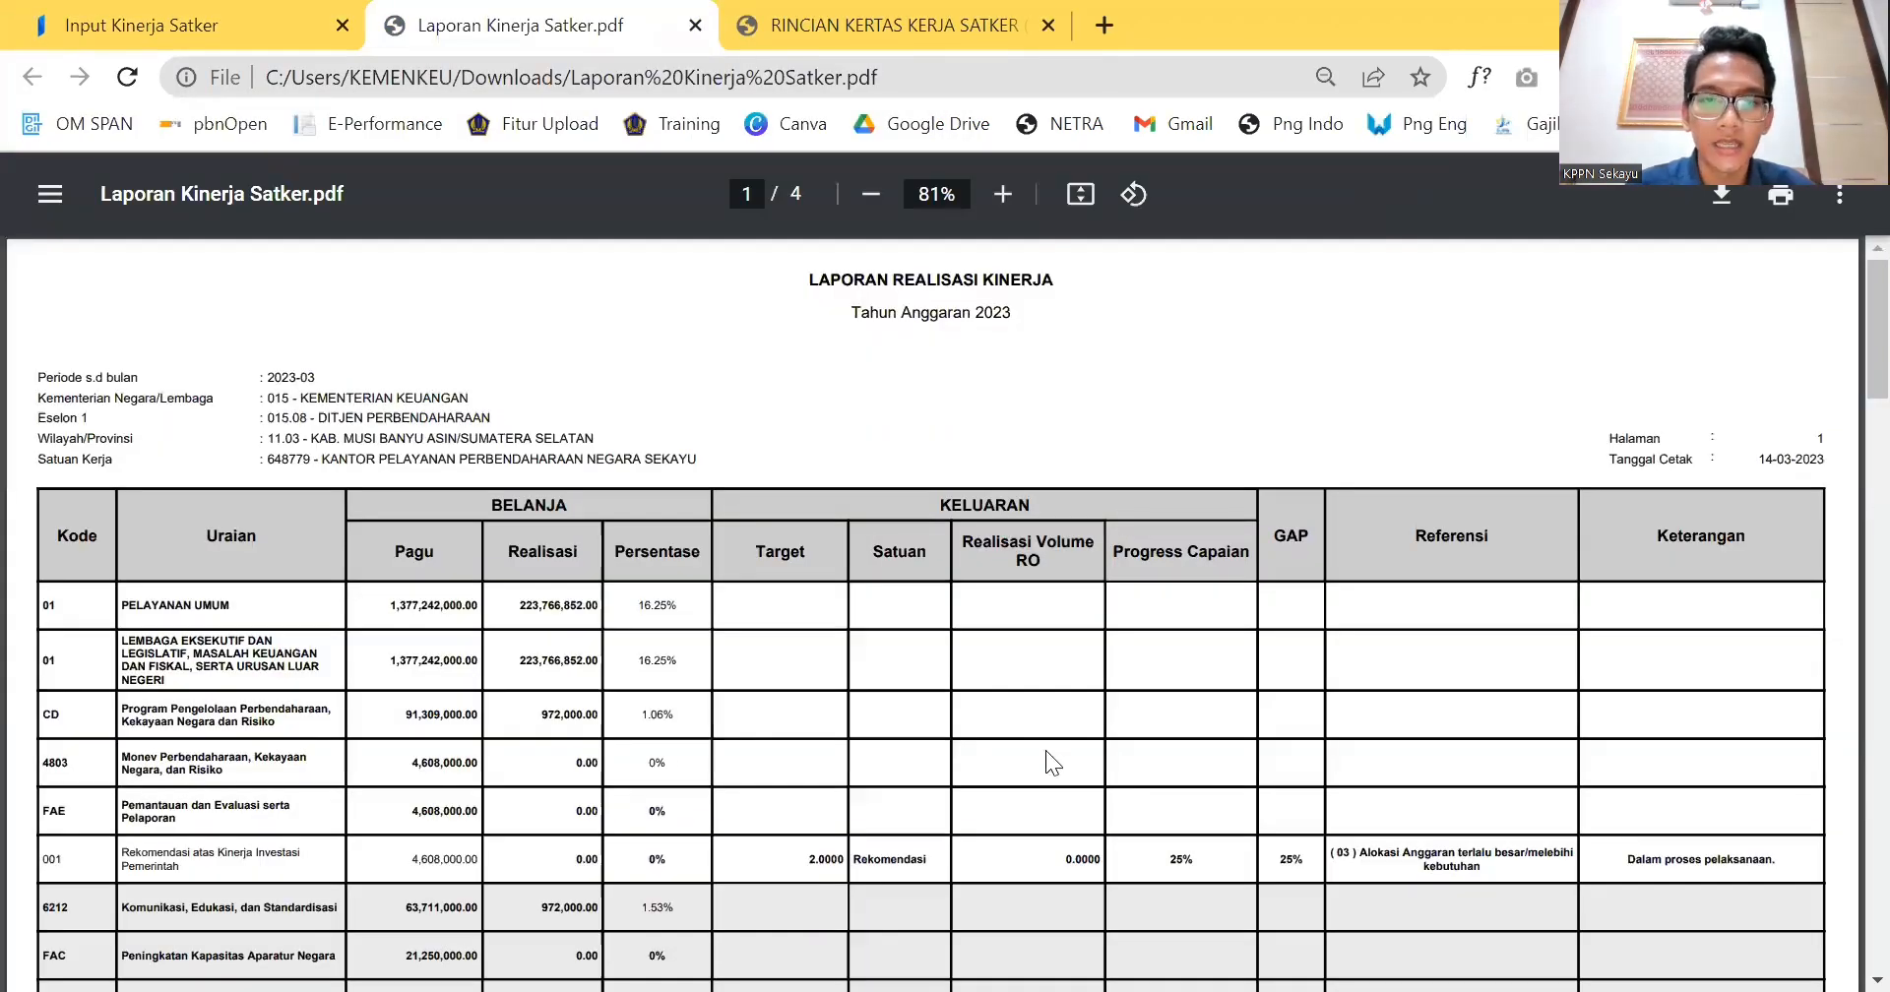
# Look through the outputs, progress and remarks in the Laporan Kinerja Satker PDF, then return to the Input Kinerja Satker page.
pyautogui.scroll(-9, 1046, 750)
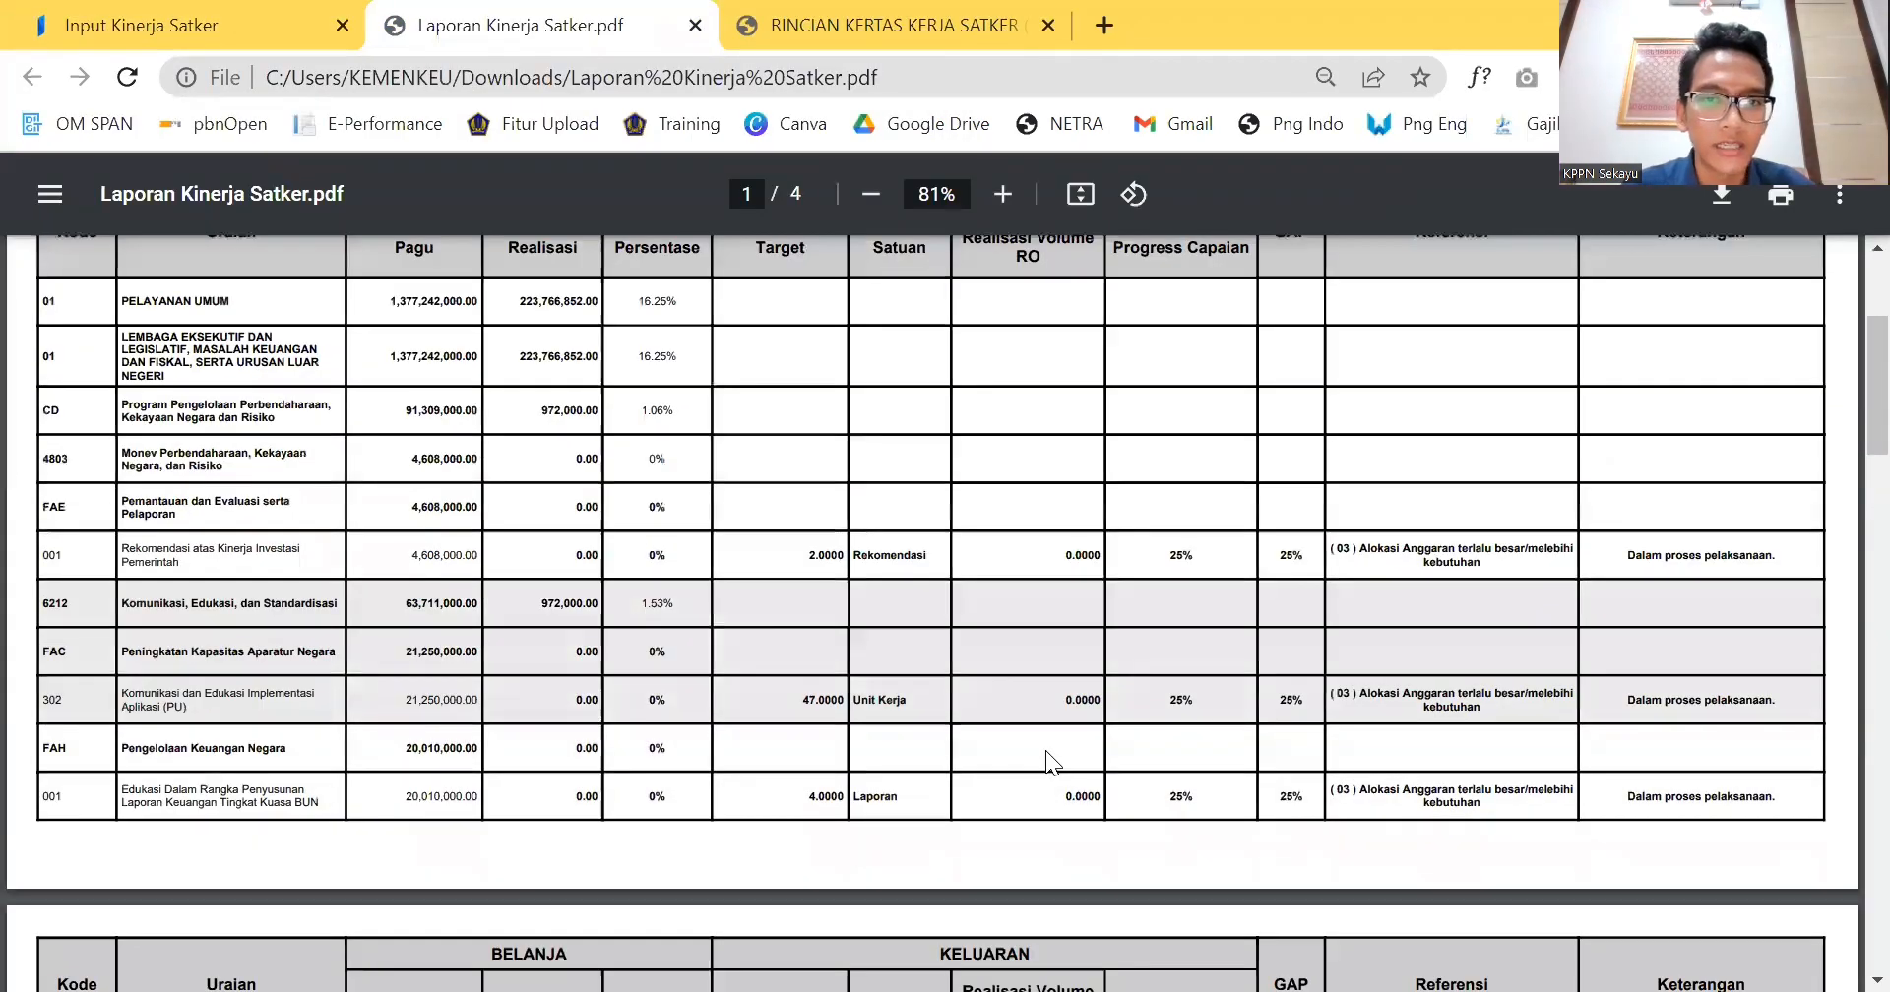
pyautogui.scroll(-10, 1045, 750)
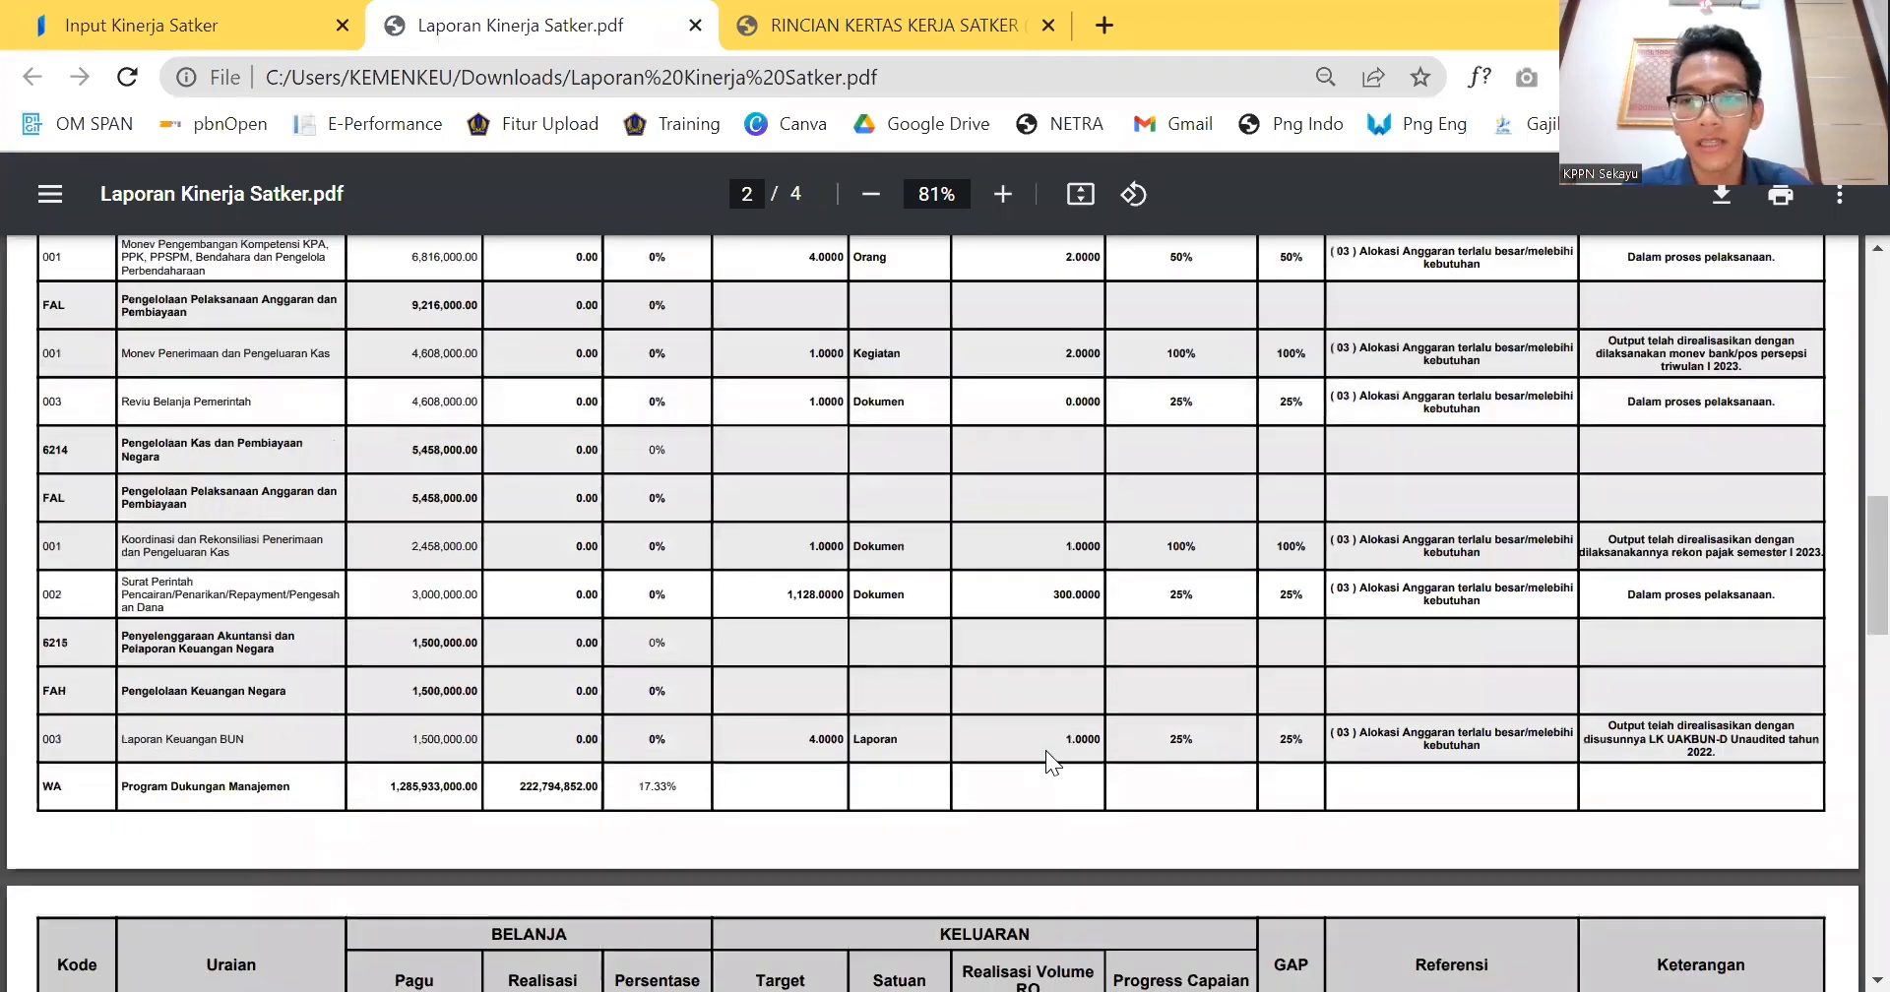
pyautogui.scroll(20, 1046, 750)
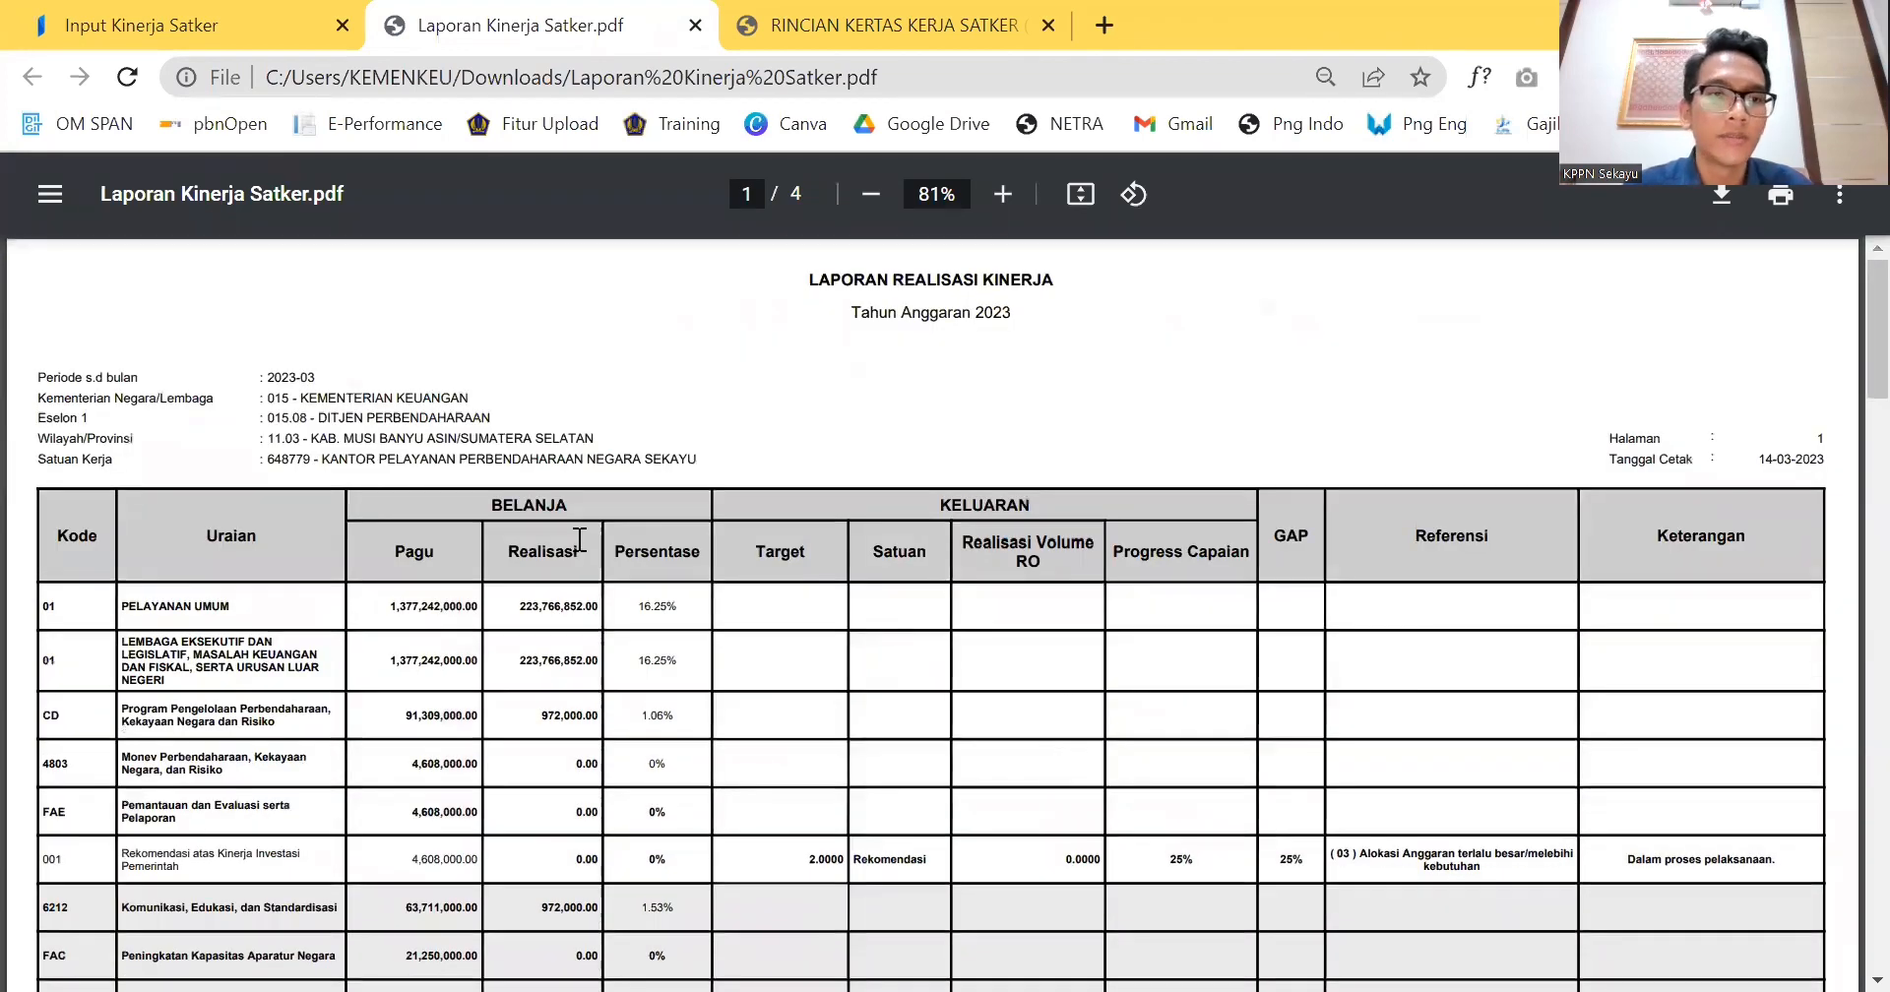
pyautogui.click(216, 21)
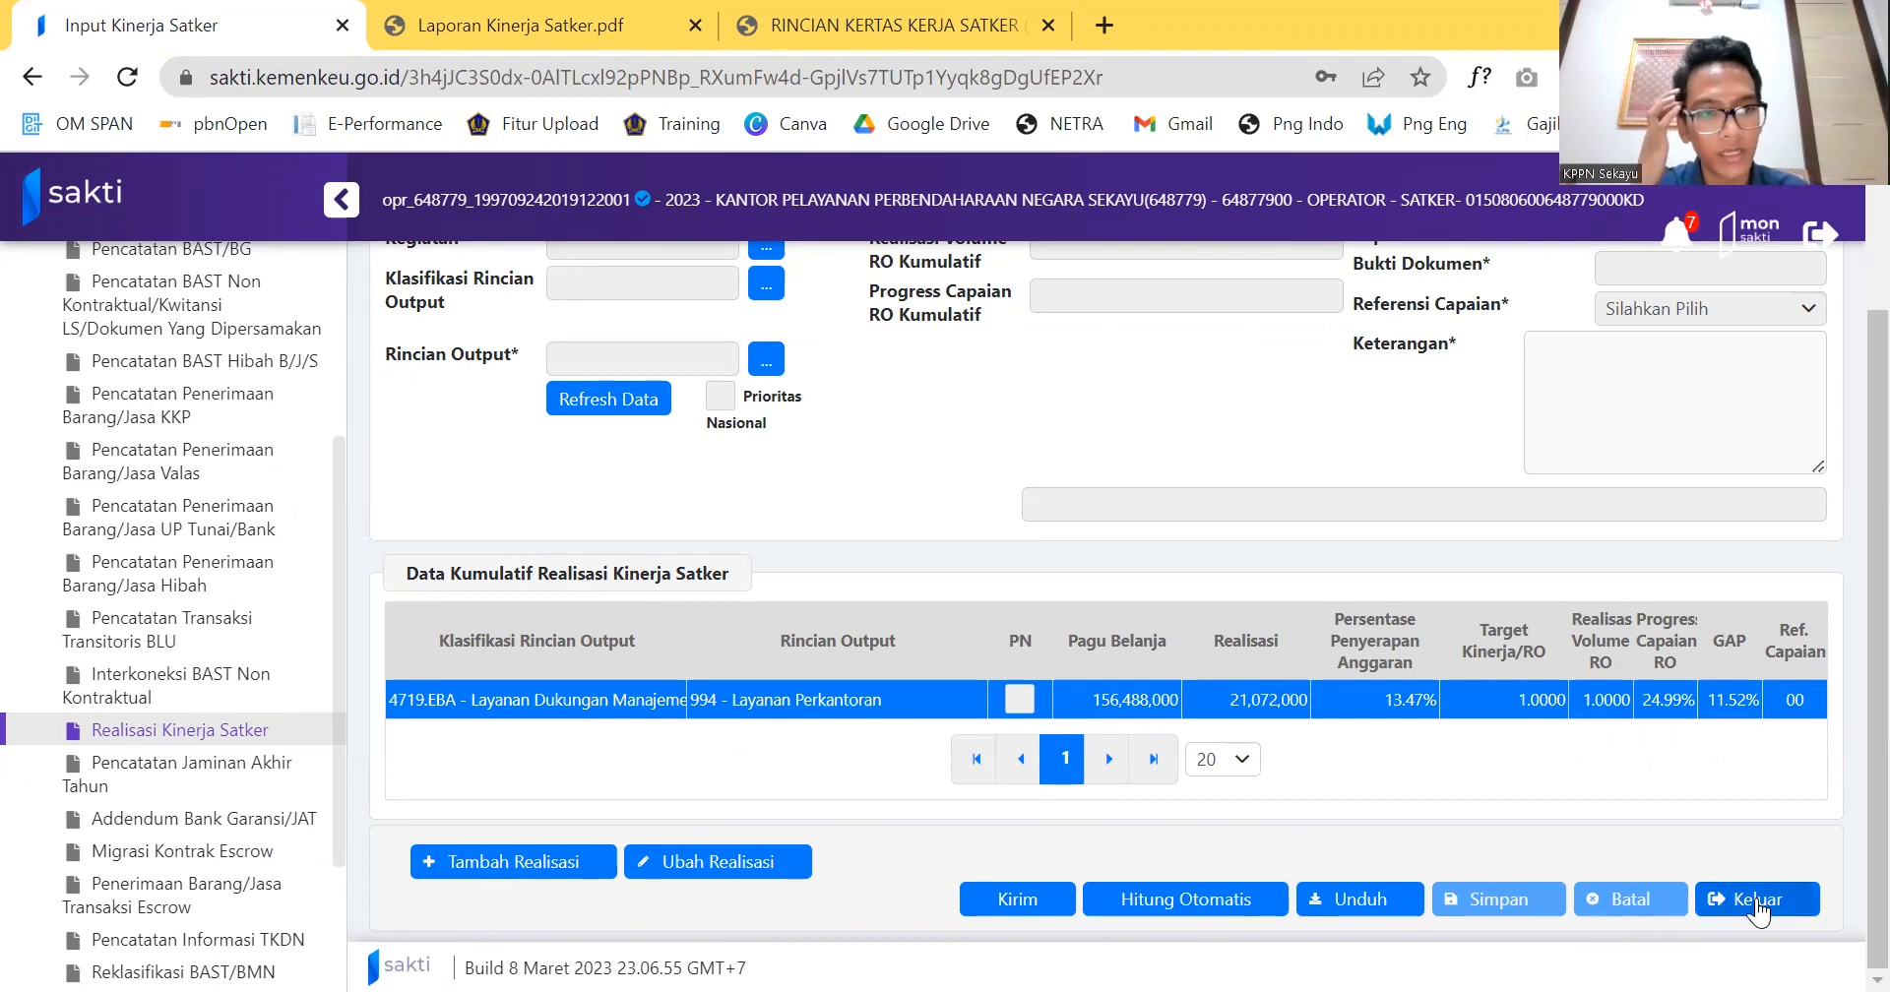
pyautogui.scroll(2, 1575, 703)
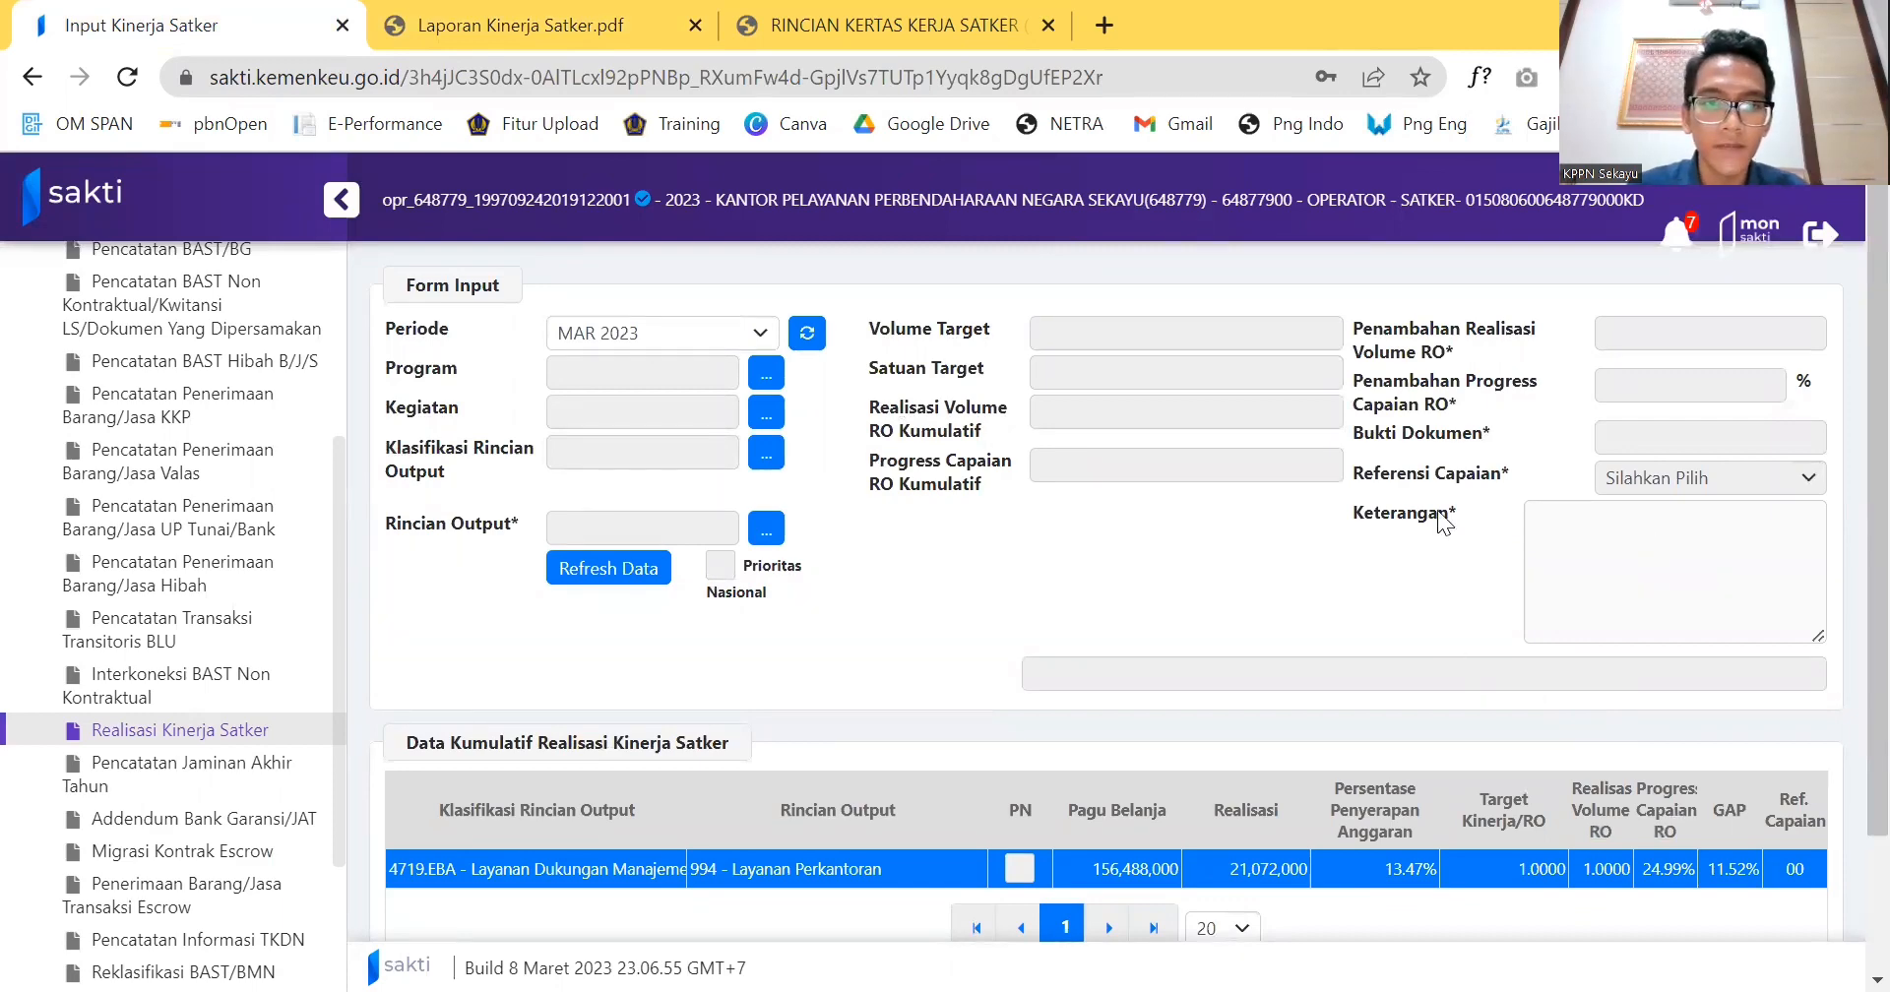
pyautogui.scroll(-2, 1438, 510)
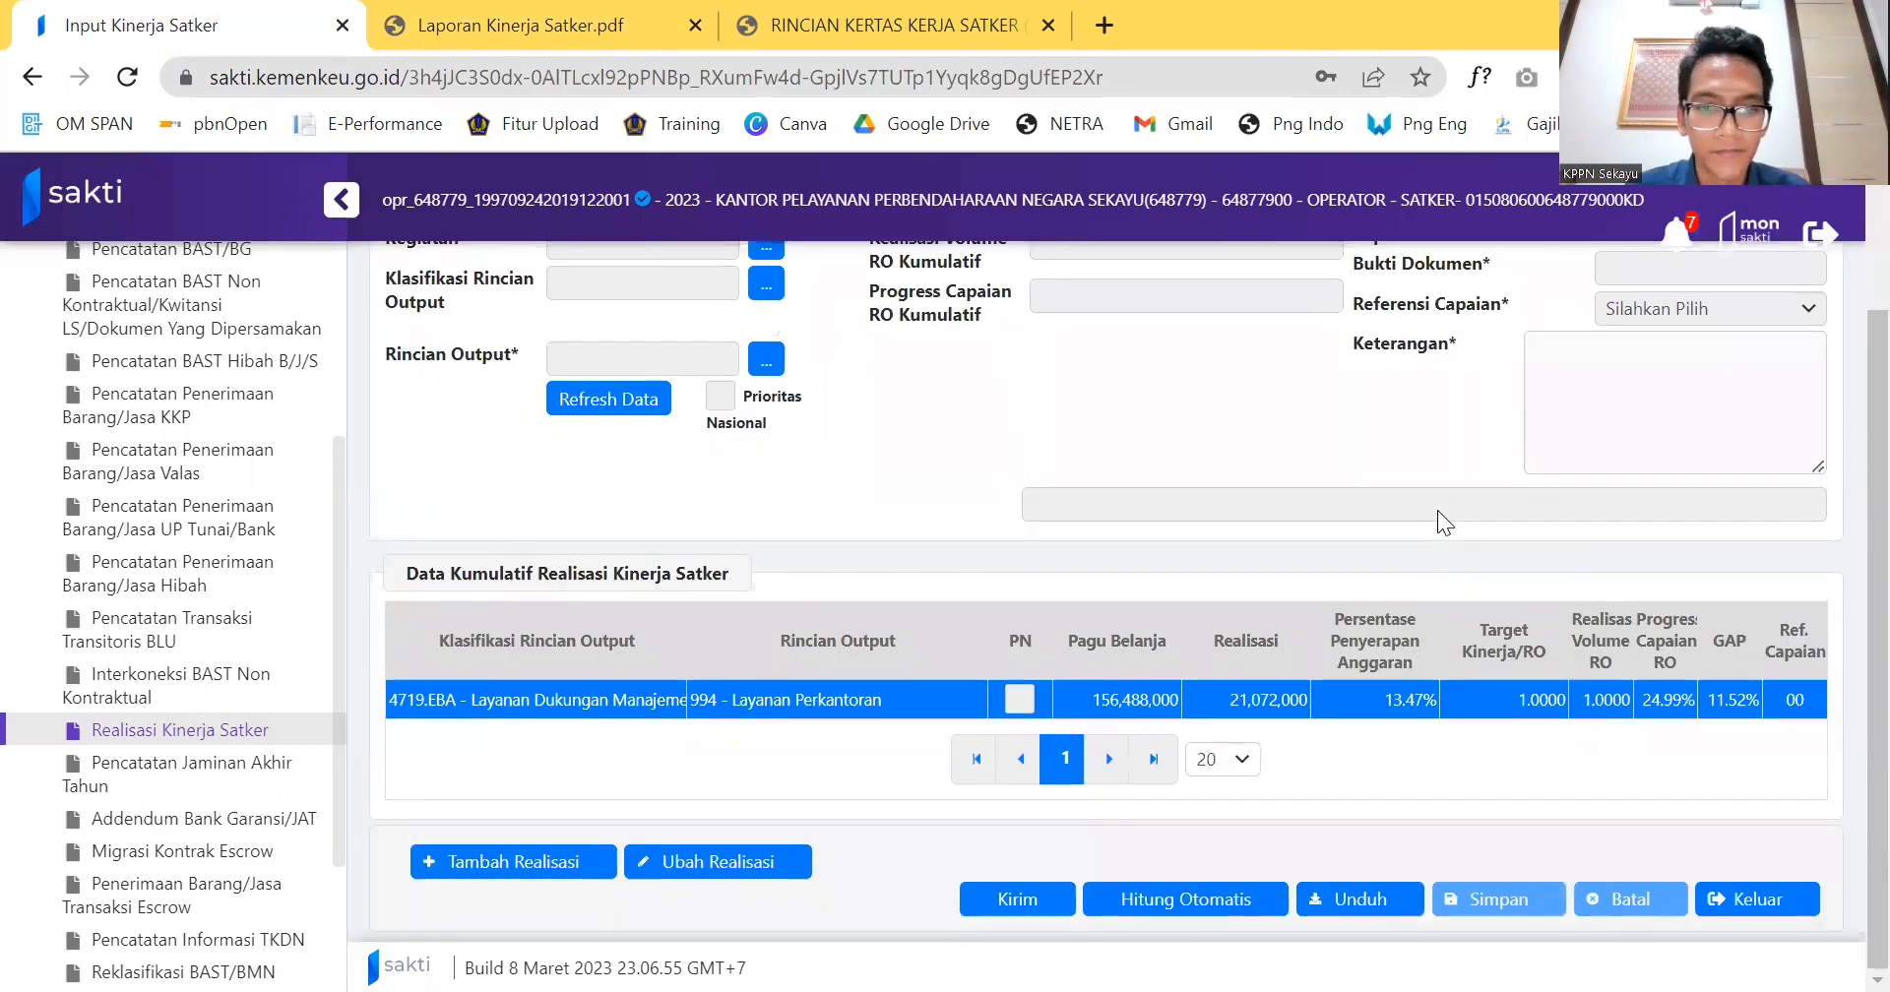
pyautogui.scroll(2, 1438, 510)
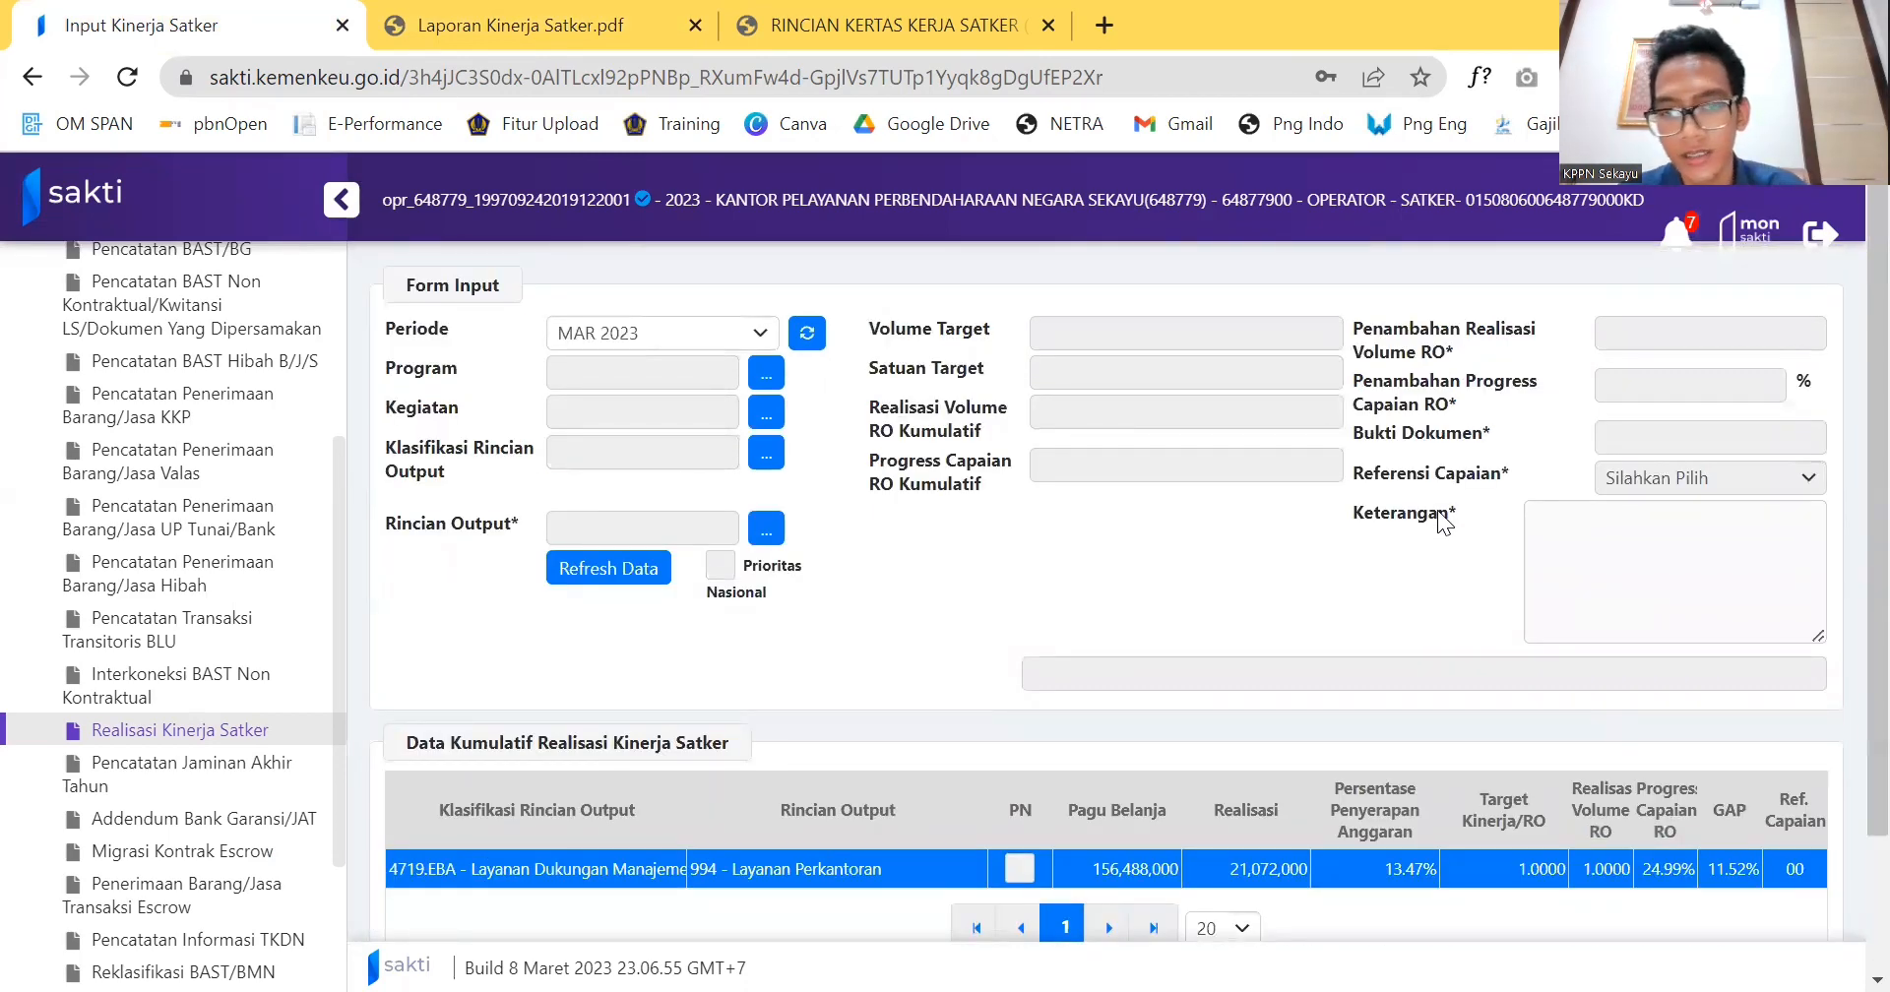
pyautogui.click(729, 344)
pyautogui.click(729, 351)
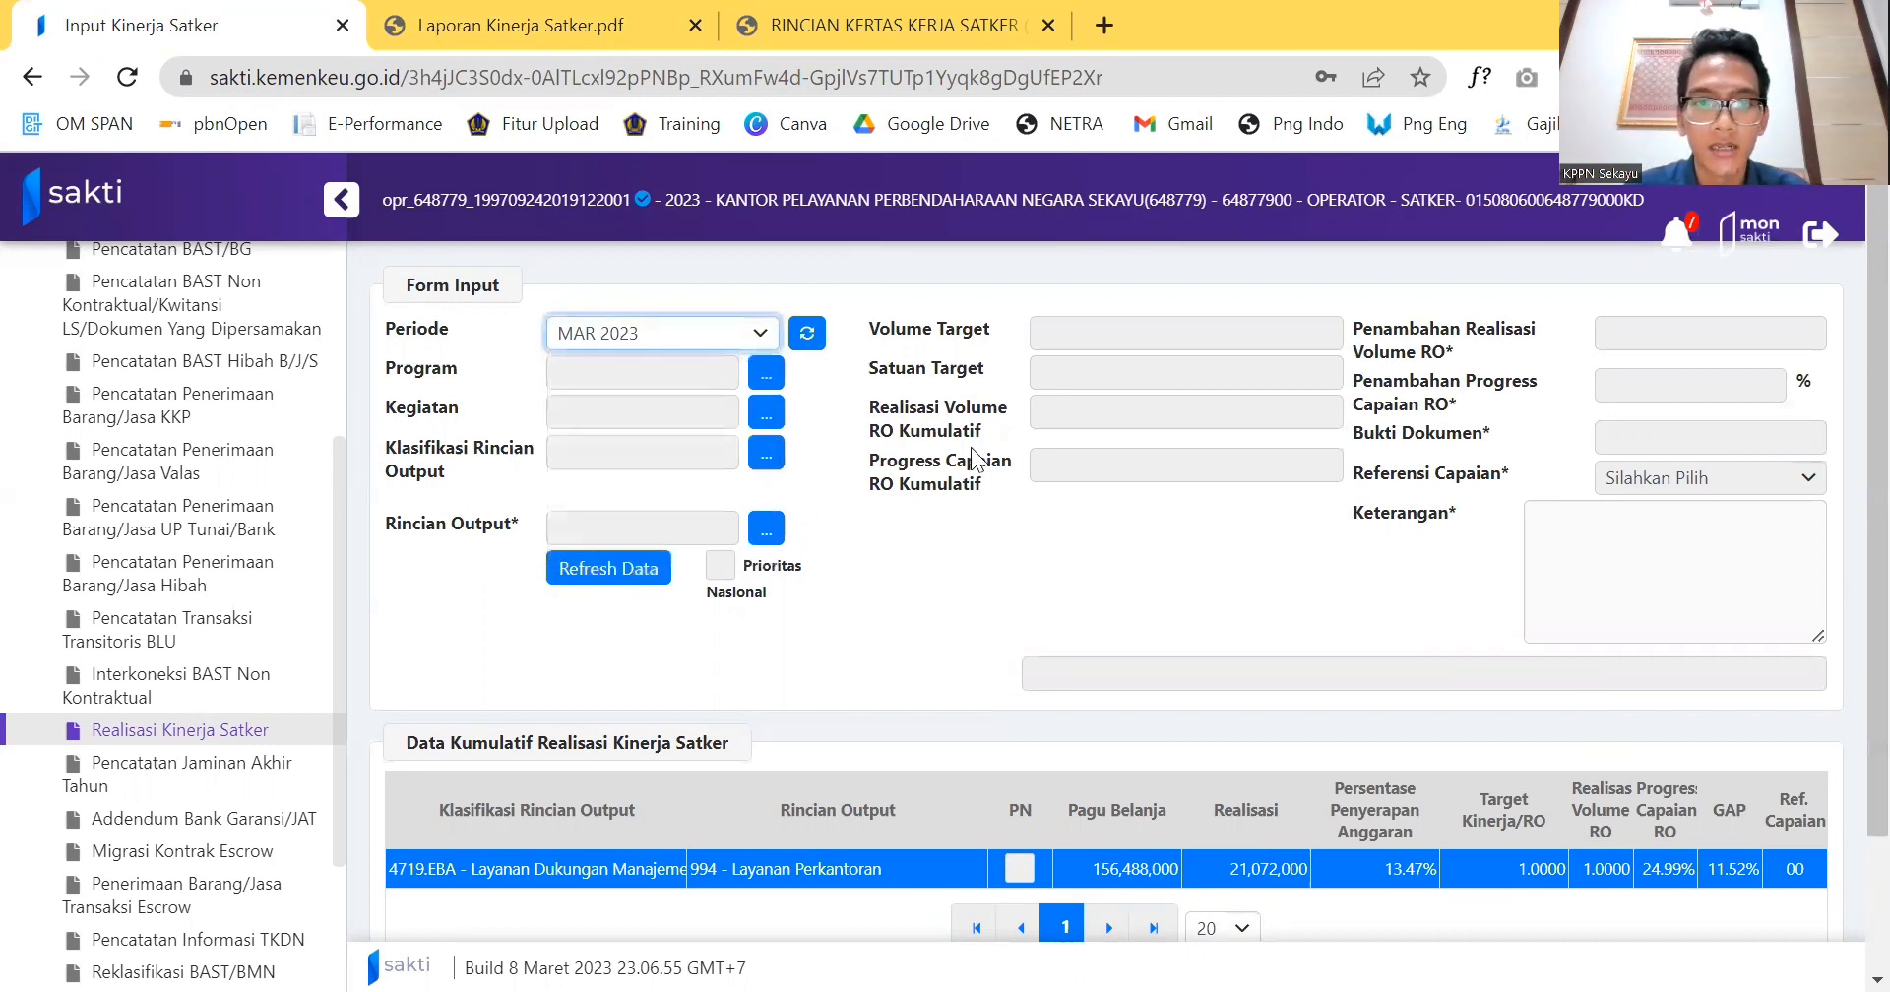
pyautogui.click(1061, 548)
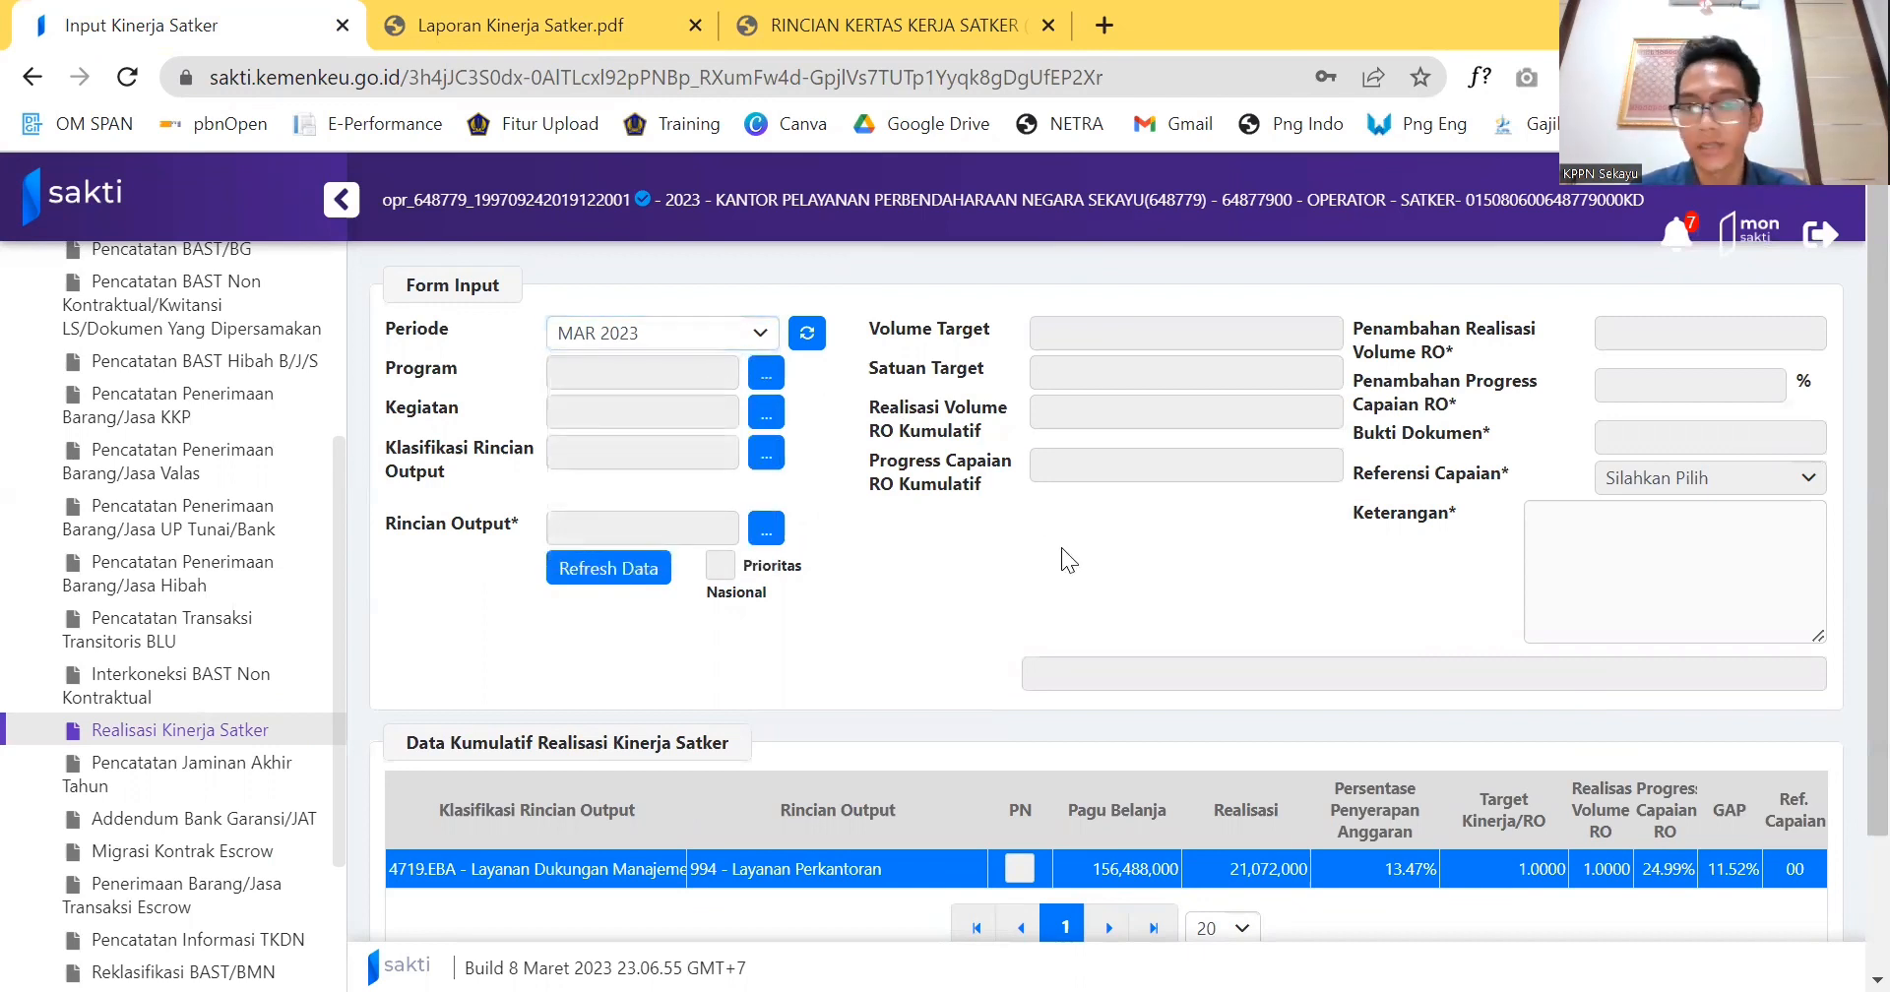